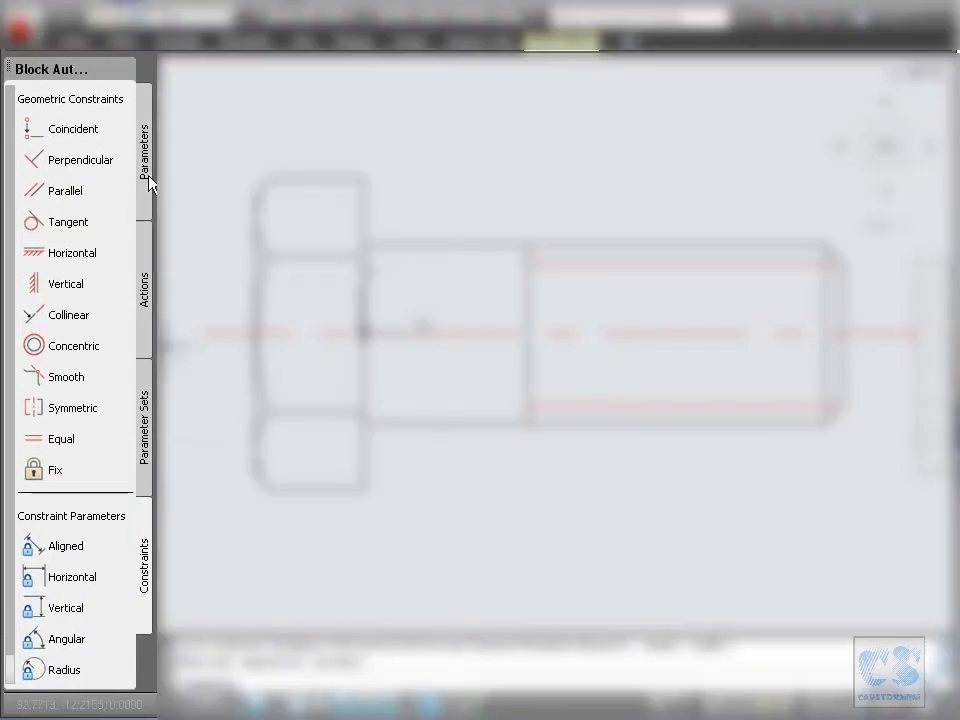
click(146, 160)
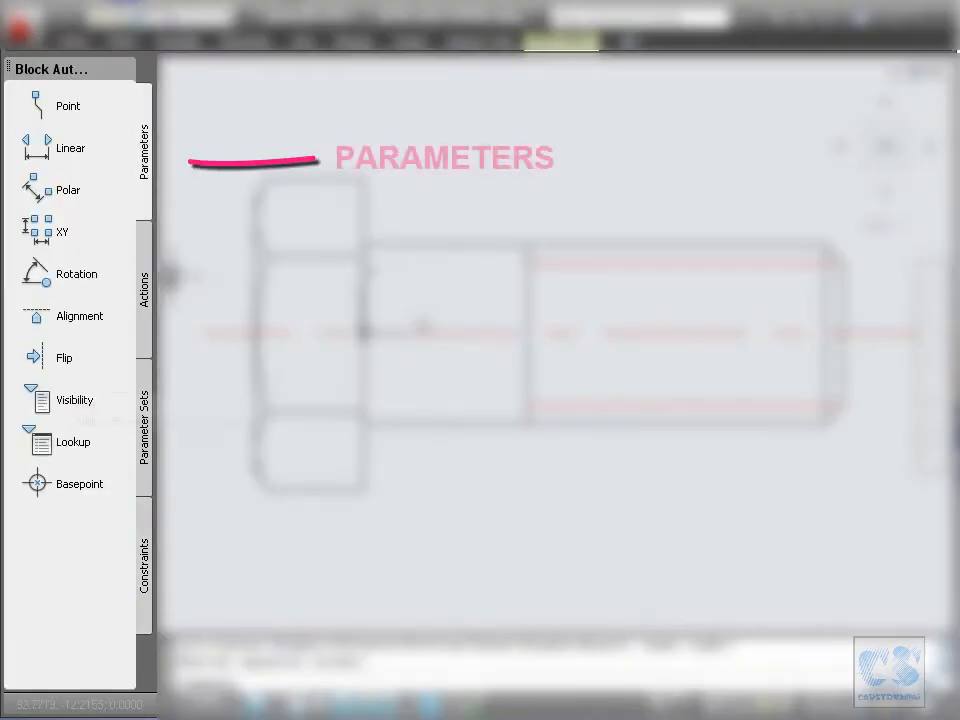
click(146, 287)
click(150, 388)
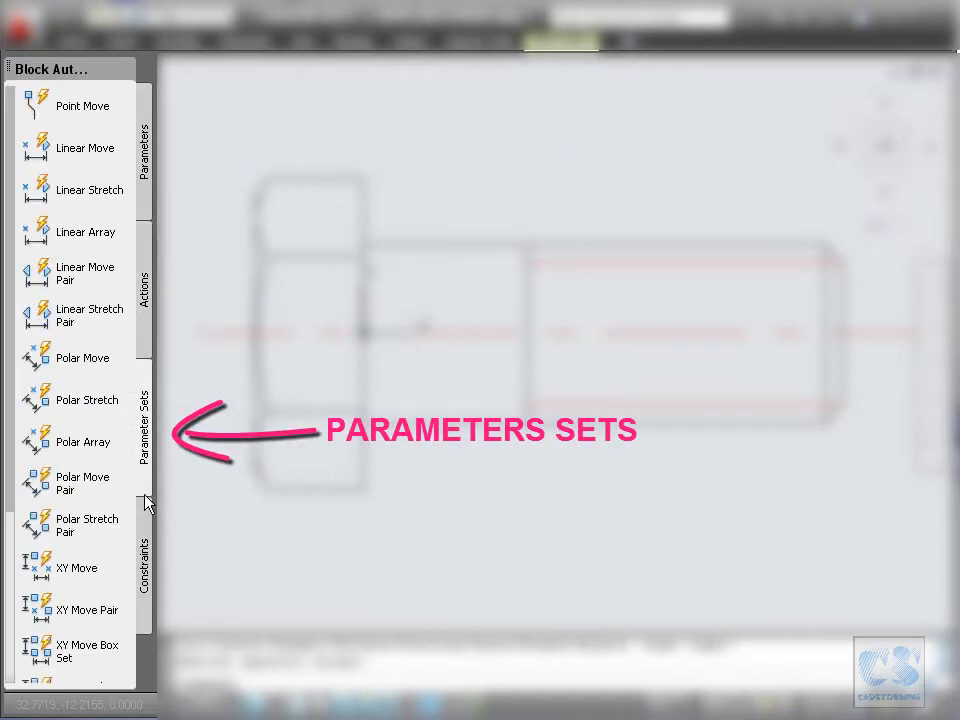
click(150, 555)
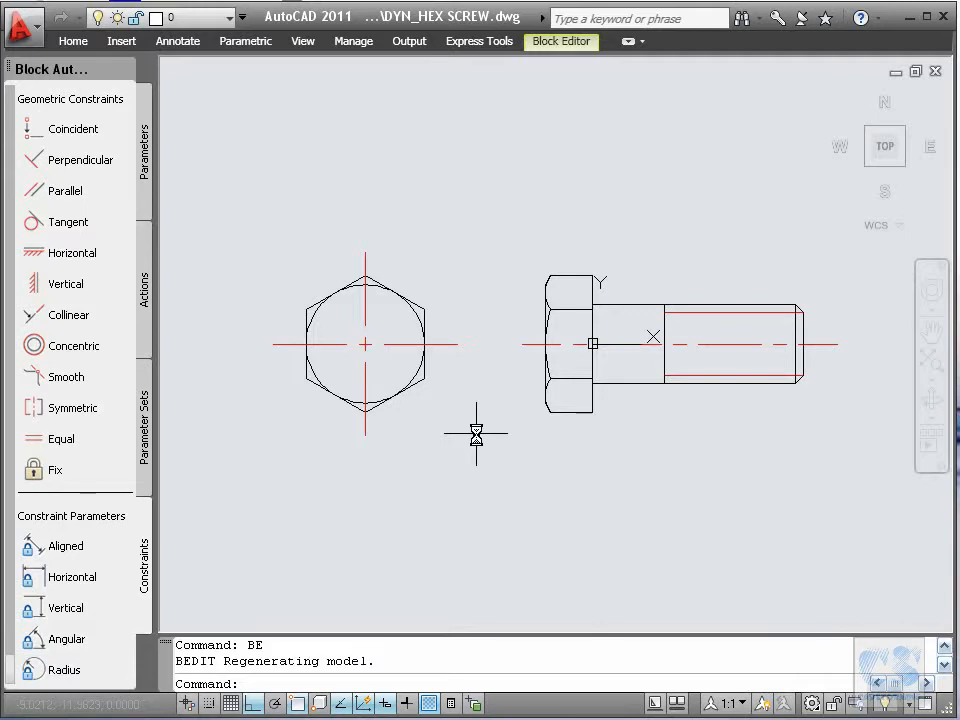
Apply a Horizontal constraint and a Fix constraint to the centerline of the screw's side view.
text(Z)
key(Return)
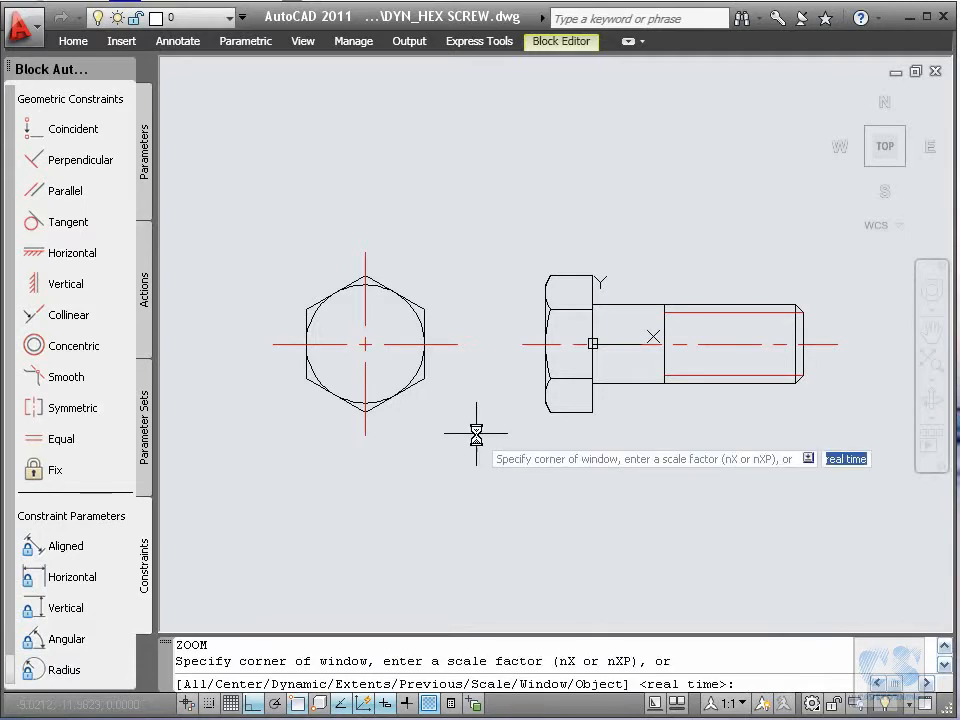
click(503, 257)
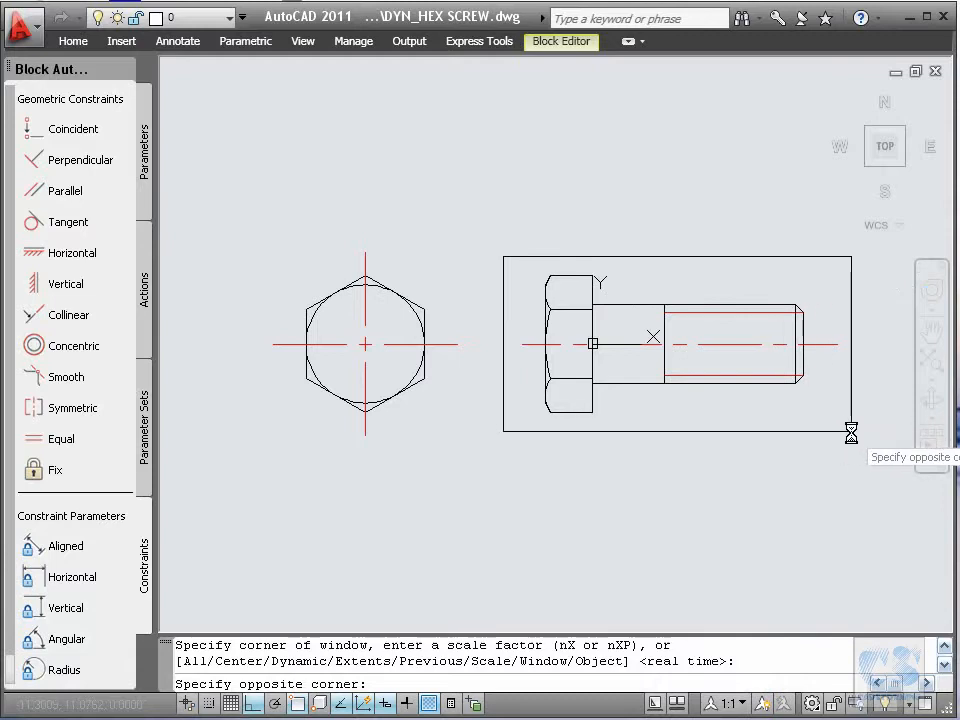
click(817, 425)
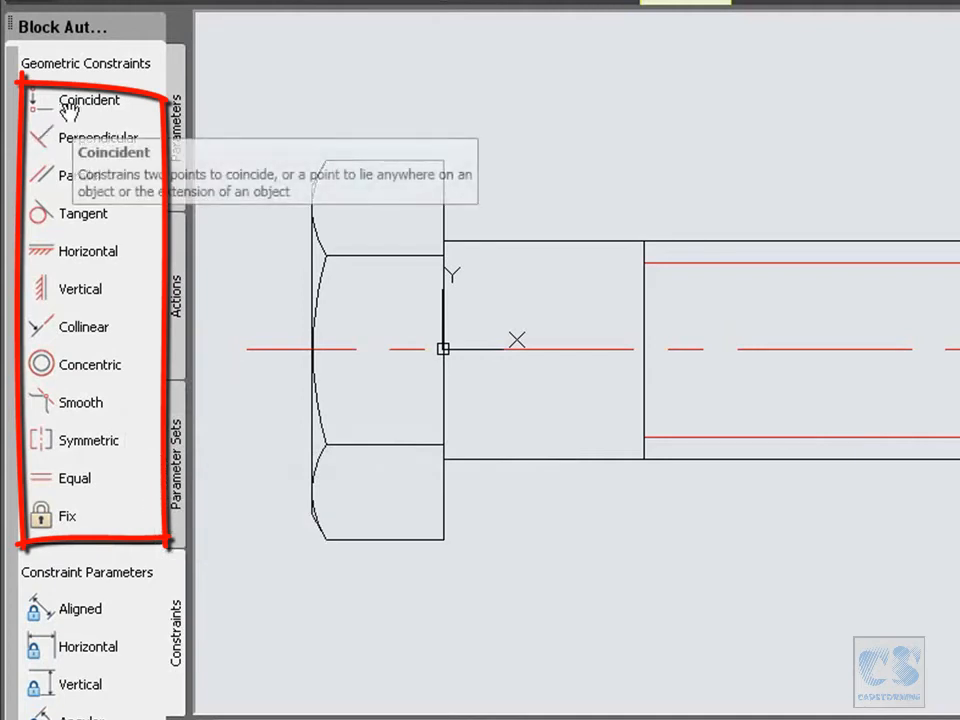
click(86, 251)
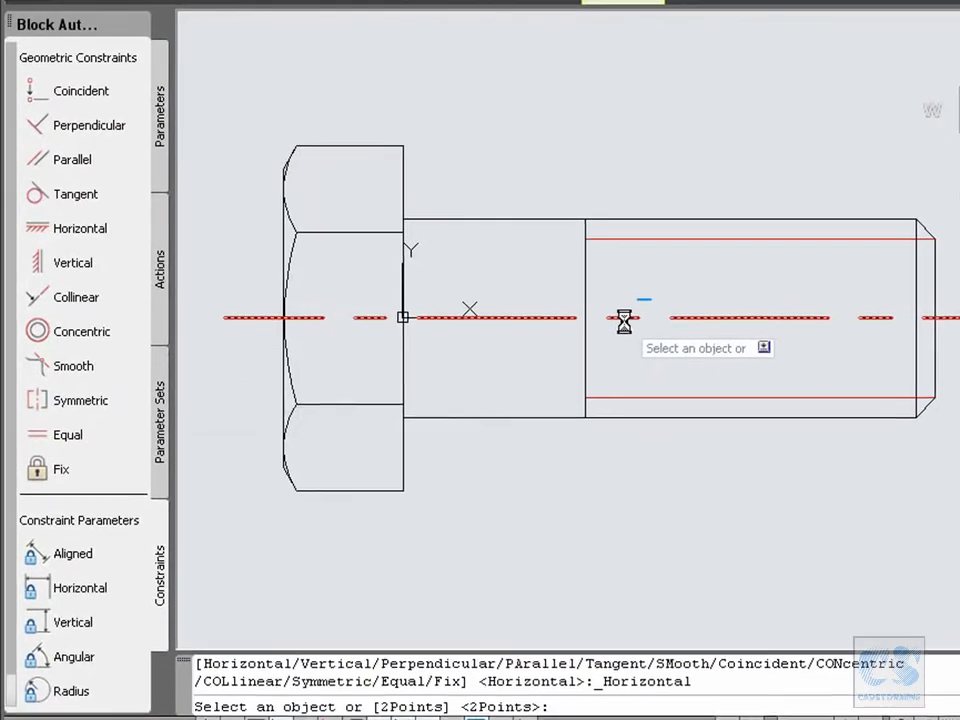
click(624, 319)
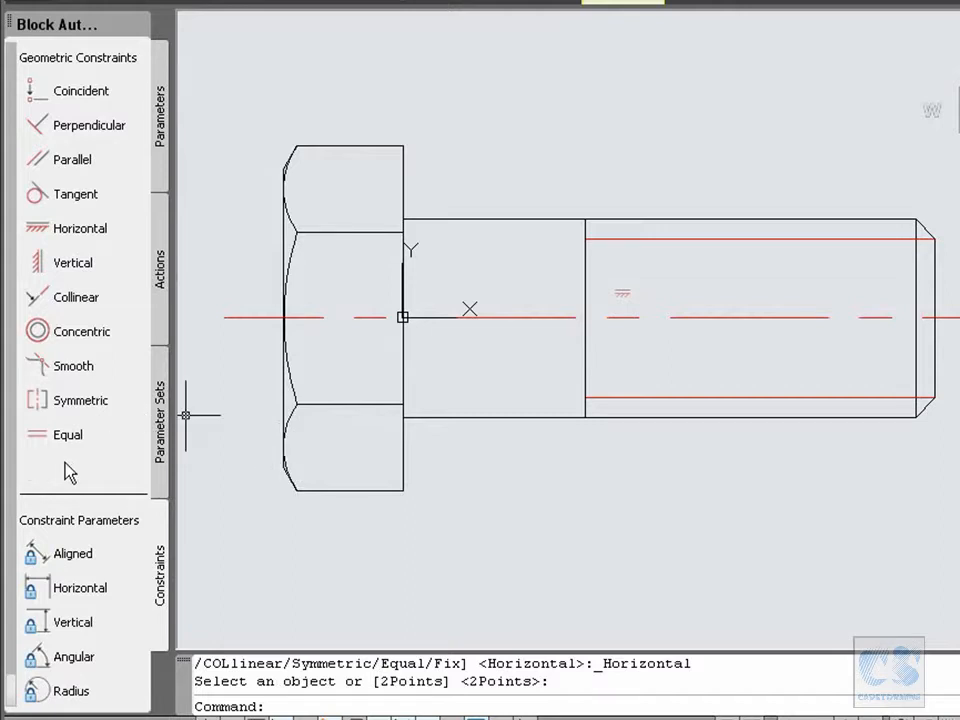
click(47, 463)
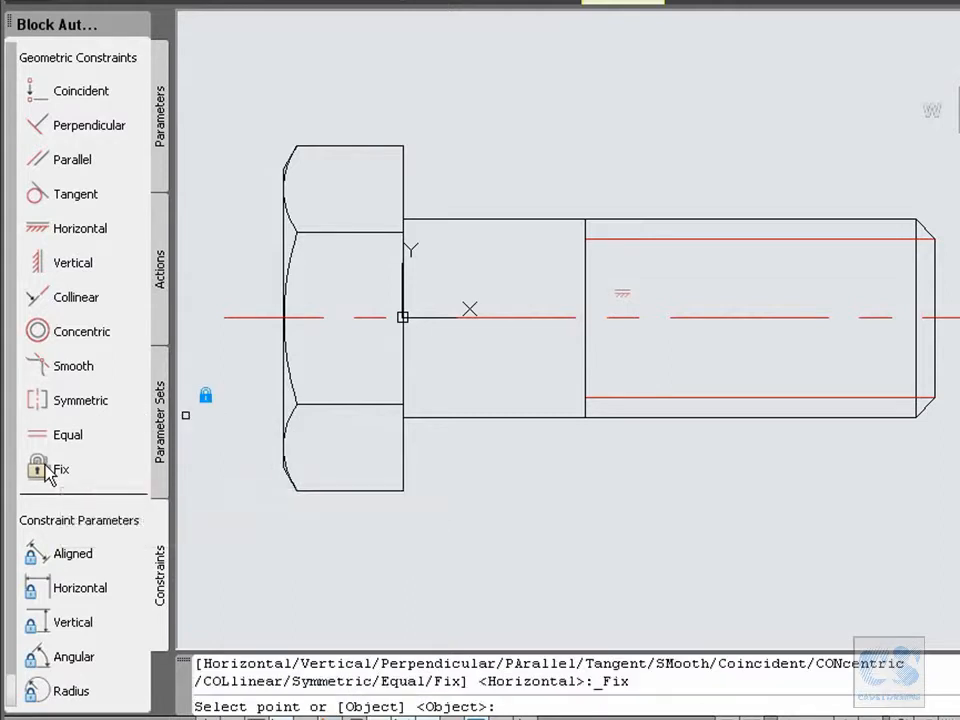
click(512, 320)
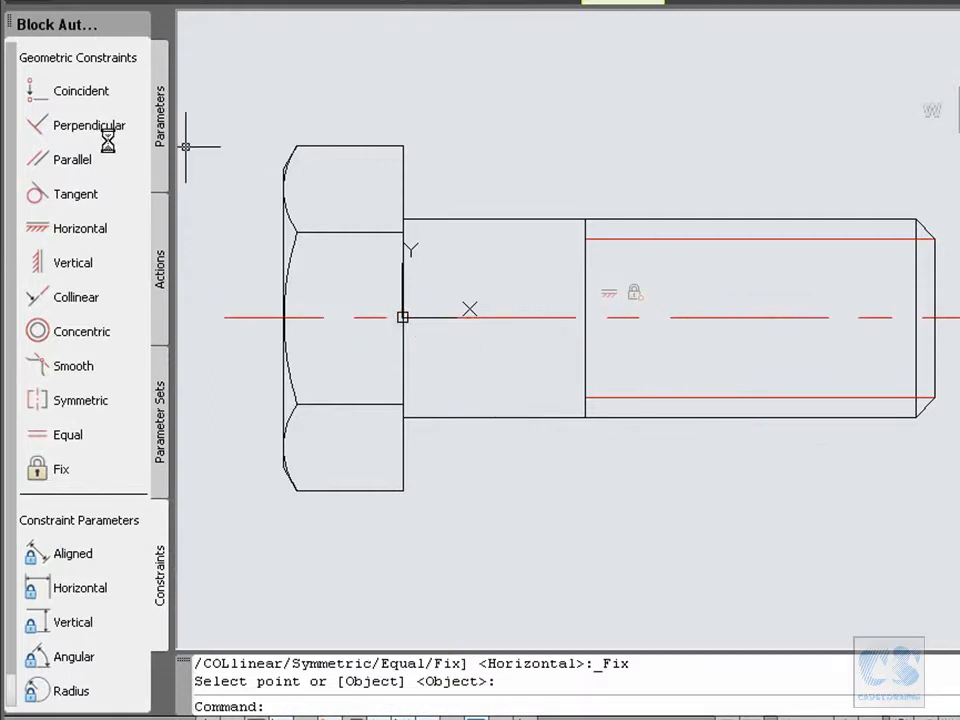
Make the head's top and bottom horizontal edges coincident with the upper and lower ends of its vertical bearing-face line.
click(30, 91)
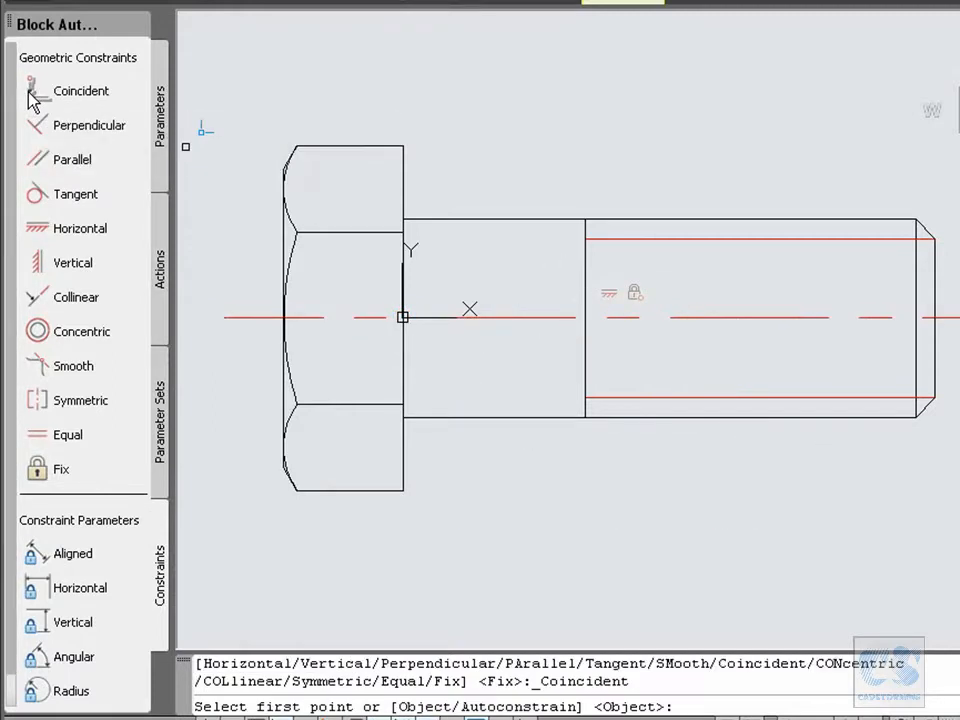
click(395, 147)
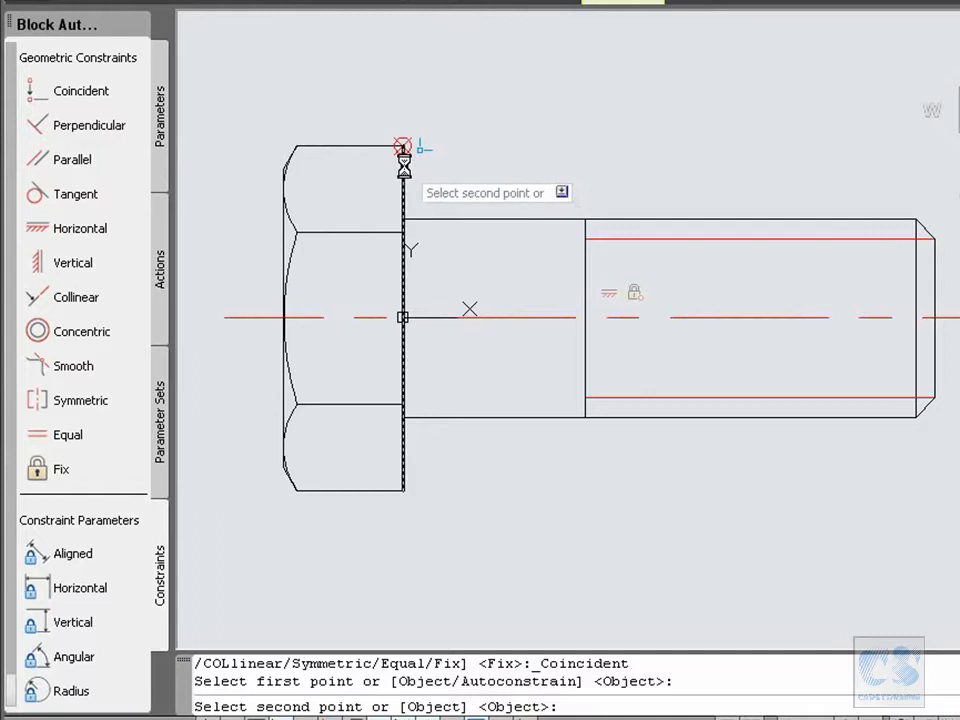
click(403, 147)
key(Return)
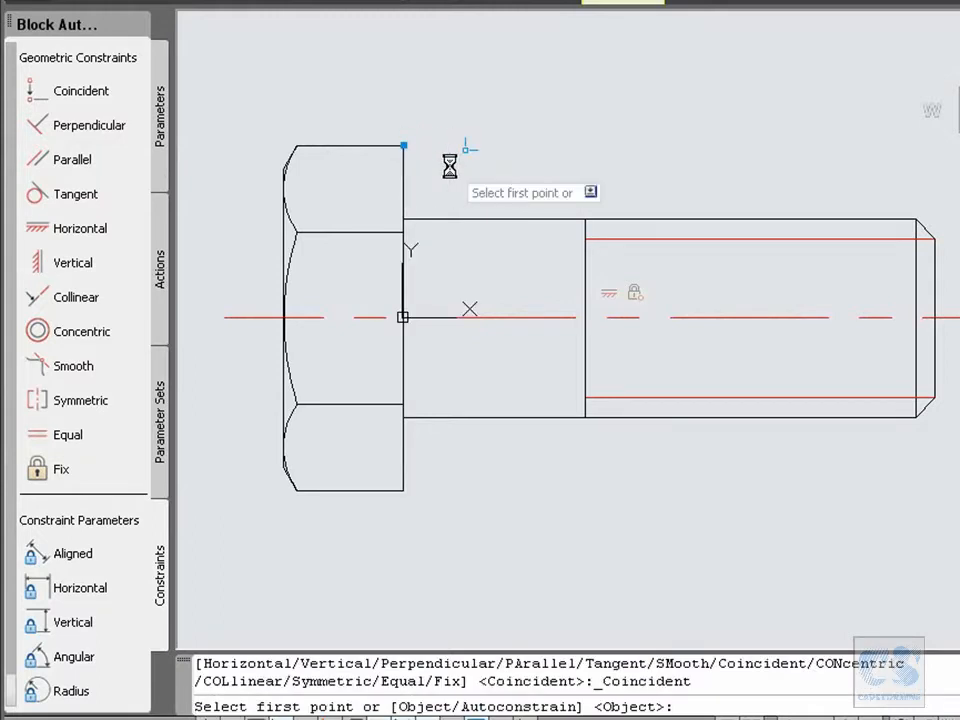
click(391, 489)
click(400, 477)
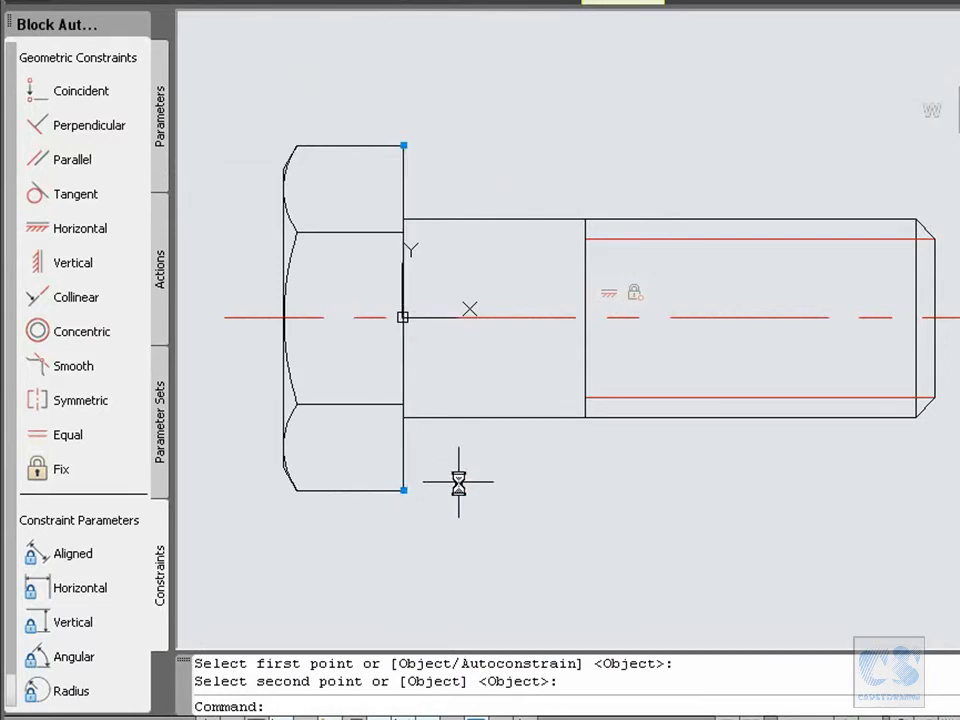
Apply Coincident constraints joining the left end of the head's upper inner edge to the adjoining arc ends.
key(Return)
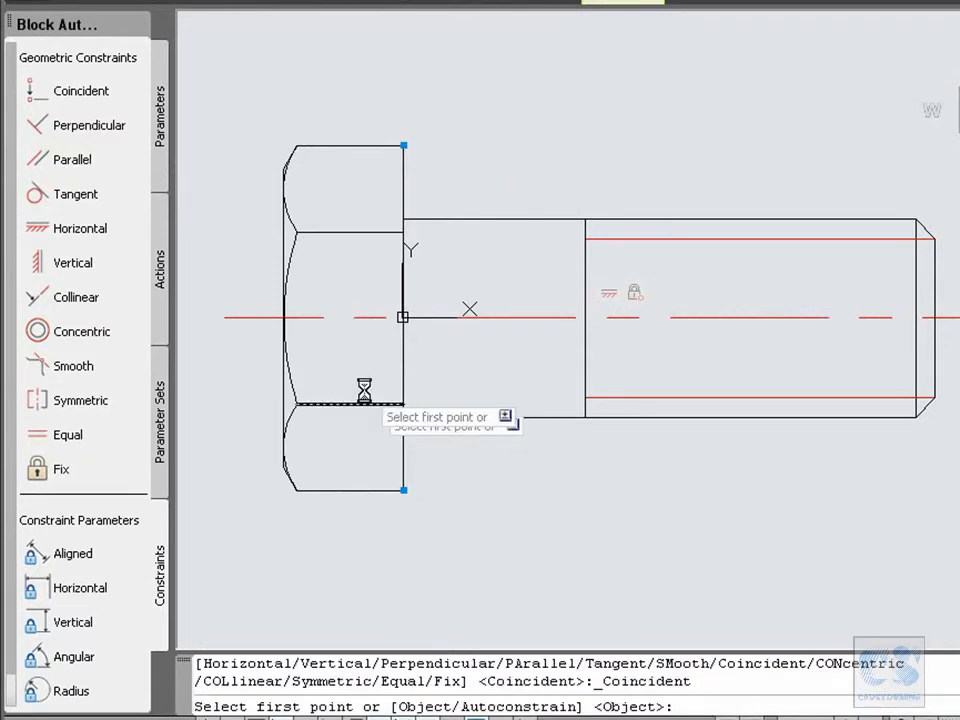
click(300, 231)
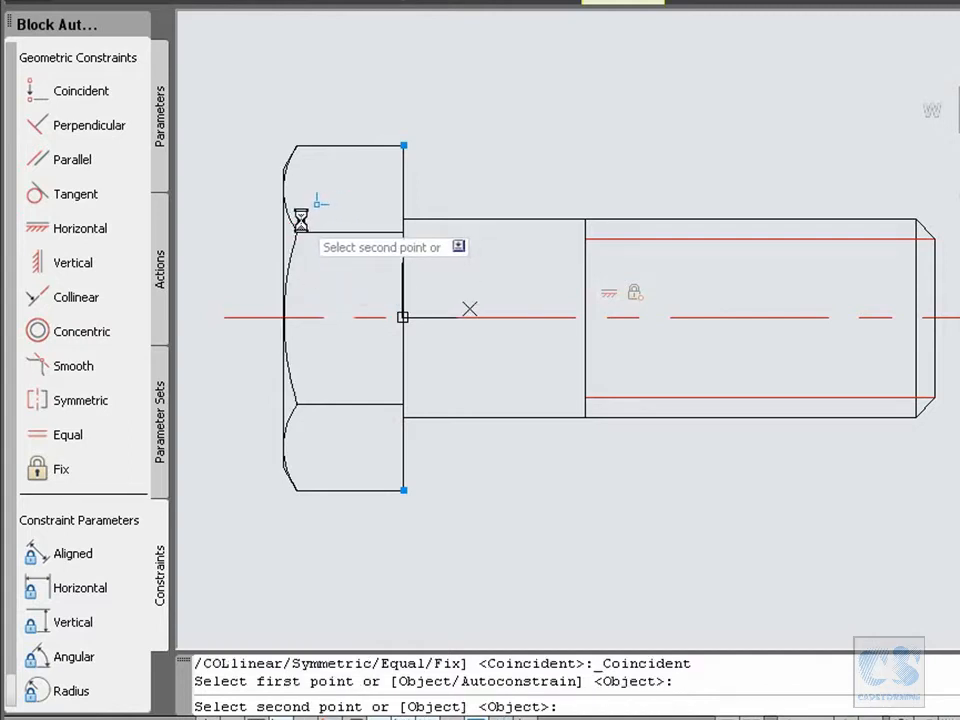
click(292, 222)
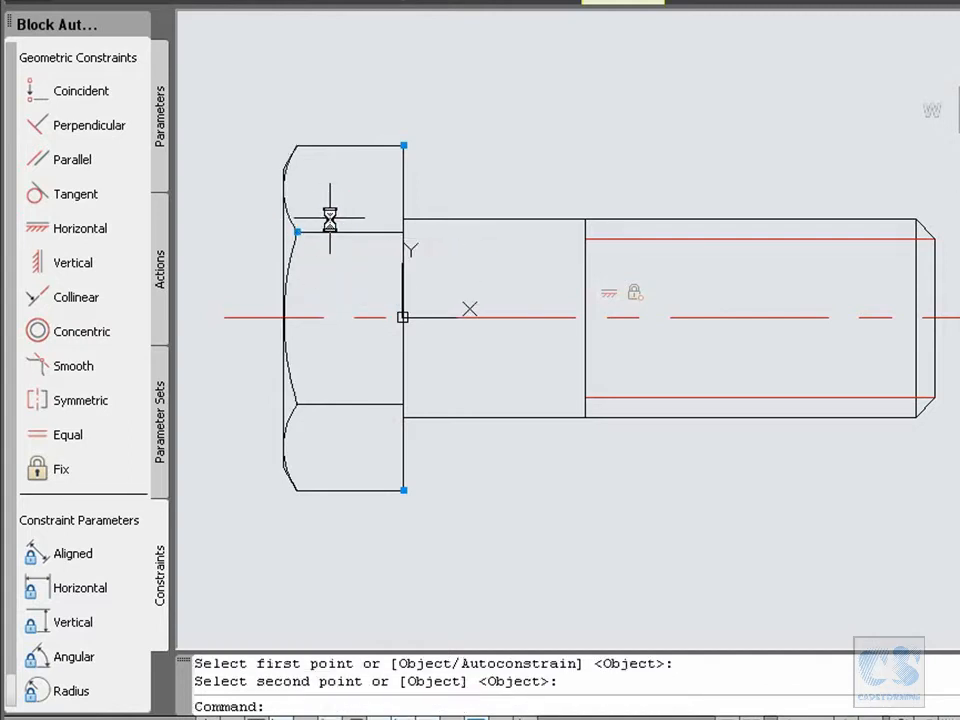
key(Return)
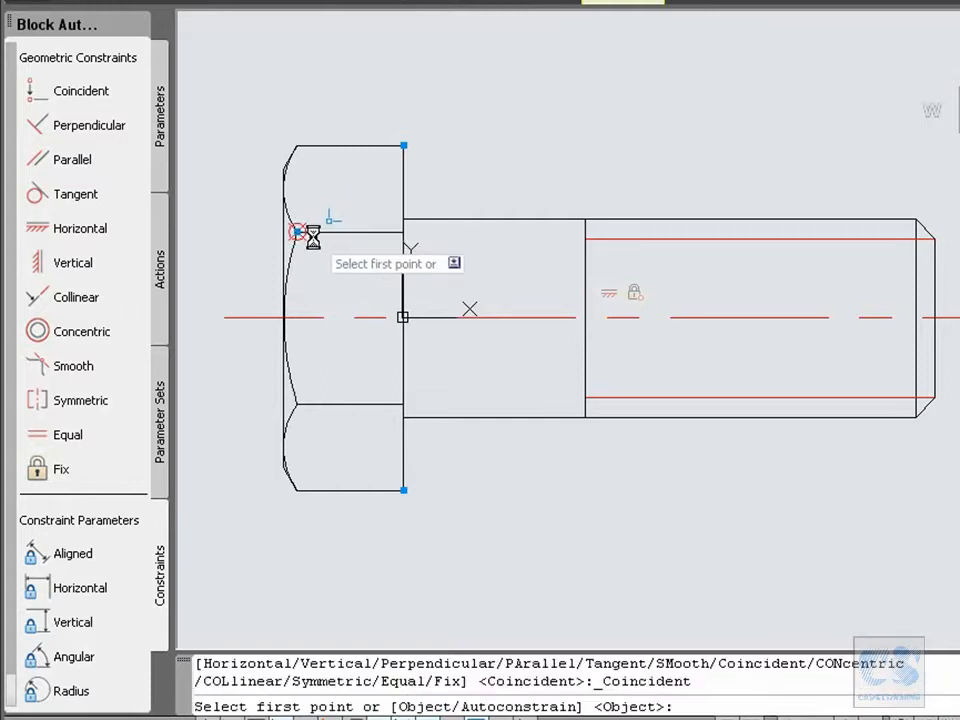
click(312, 233)
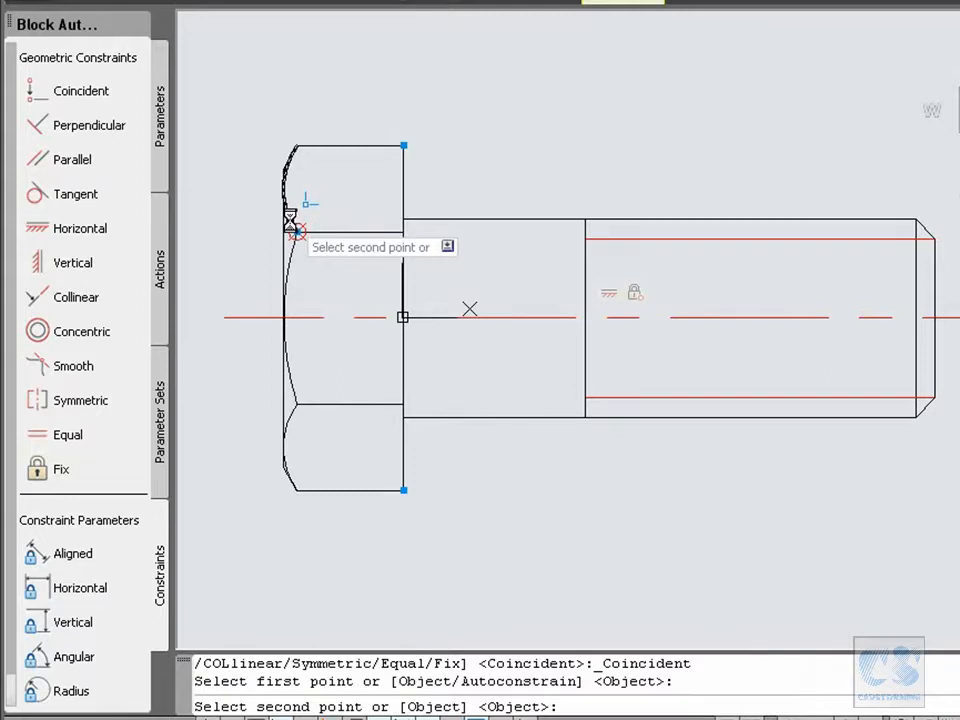
click(291, 223)
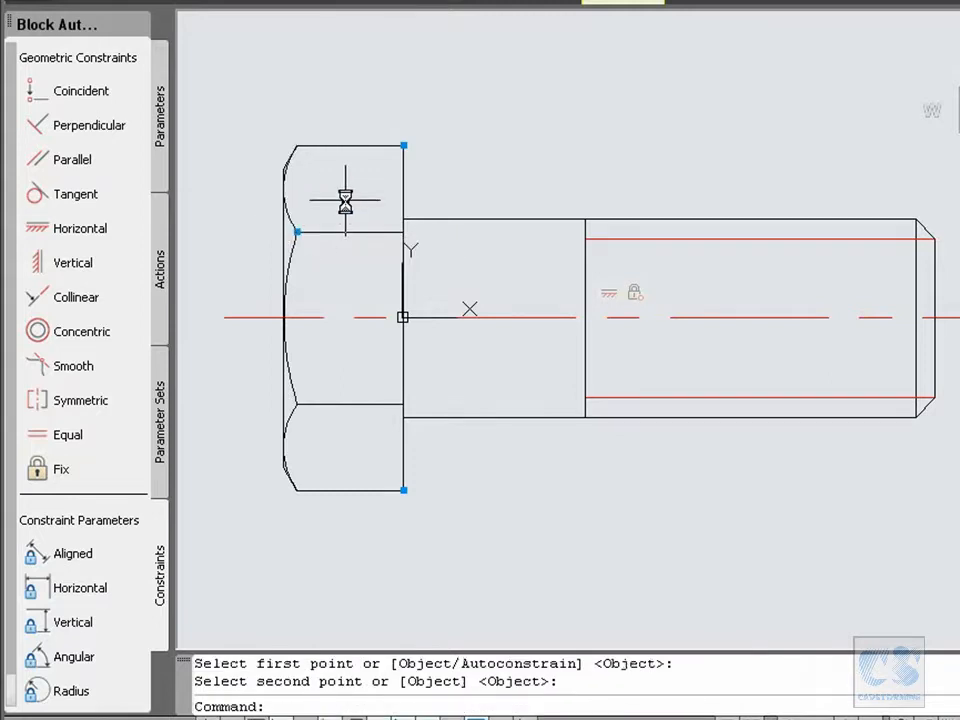
Apply Coincident constraints joining the left end of the head's lower inner edge to the adjoining arc ends.
key(Return)
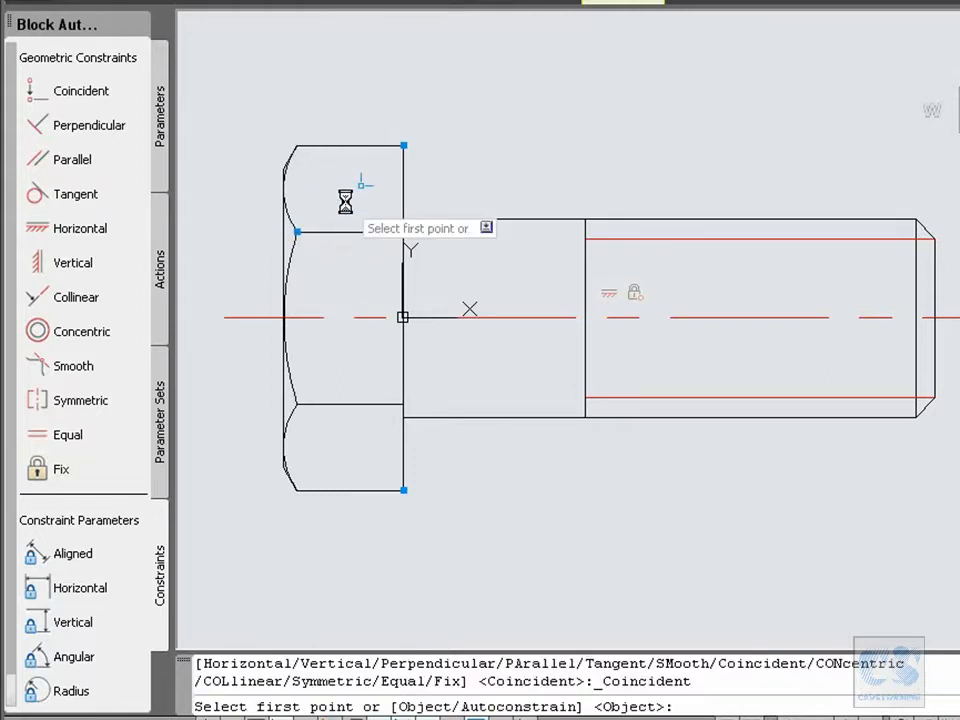
click(303, 402)
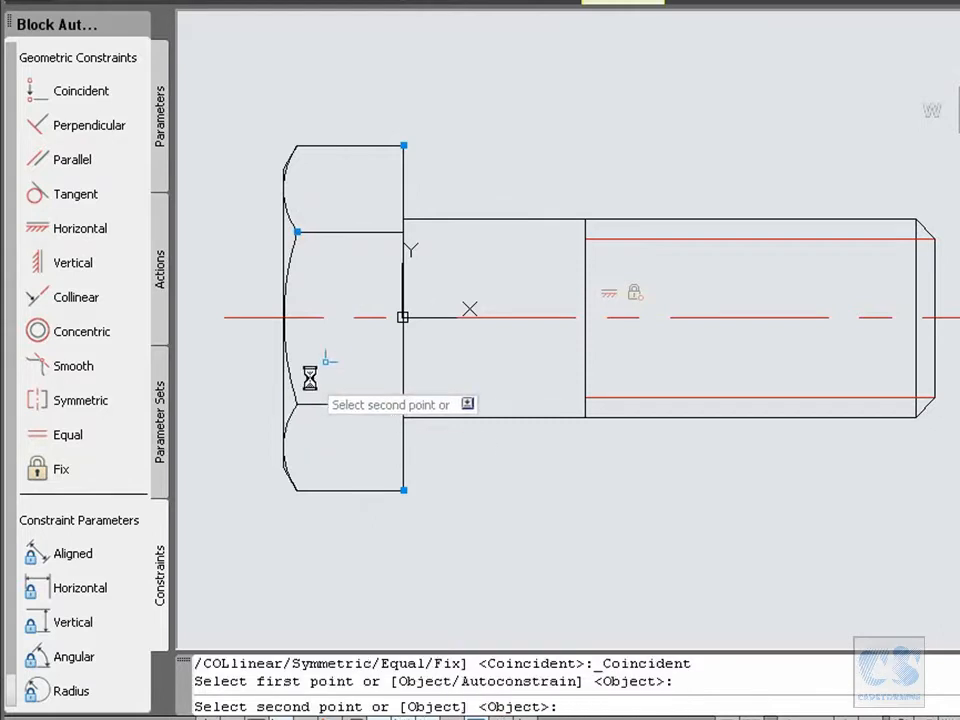
click(295, 392)
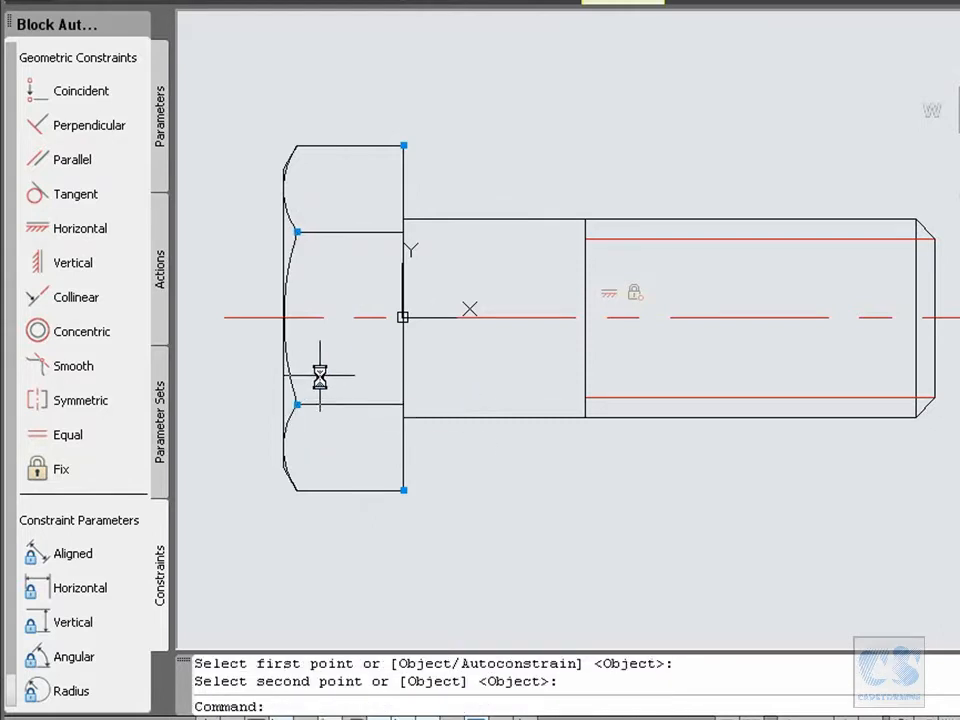
key(Return)
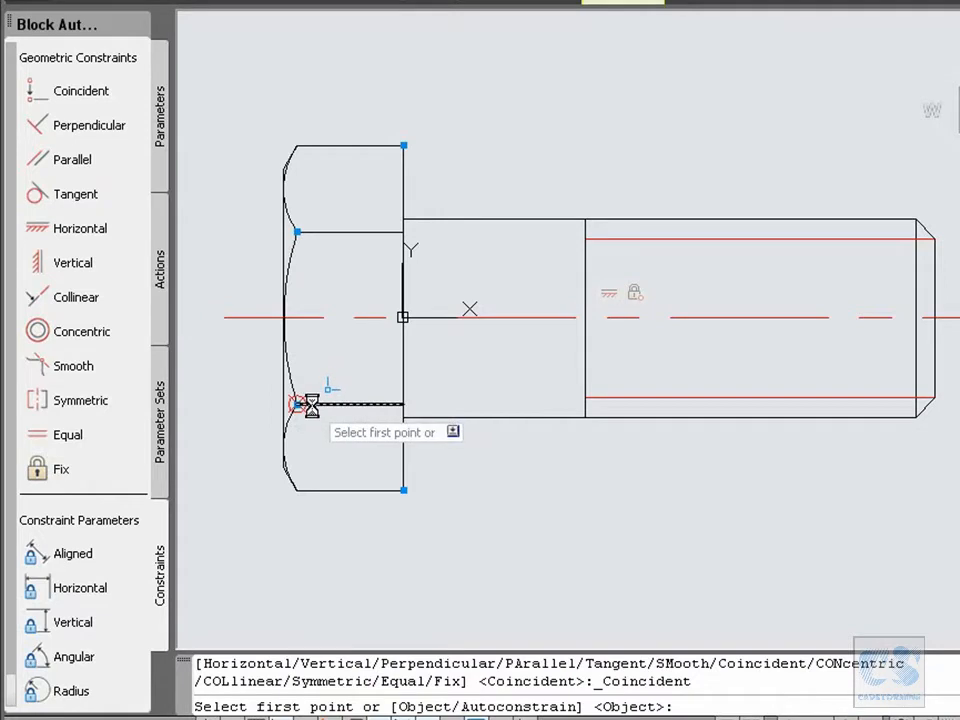
click(310, 404)
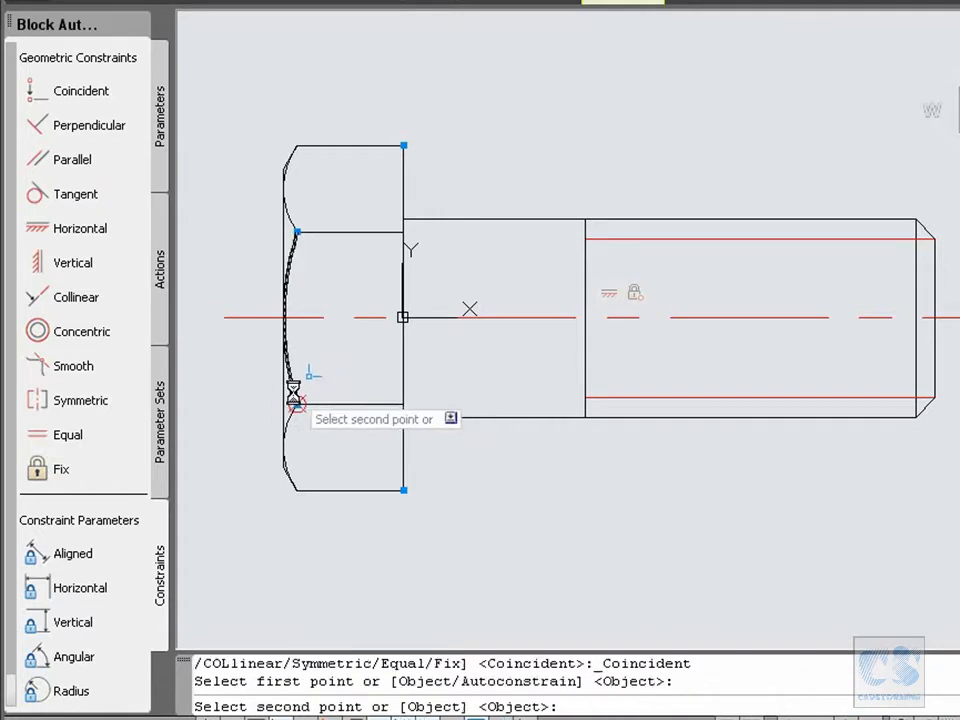
click(295, 400)
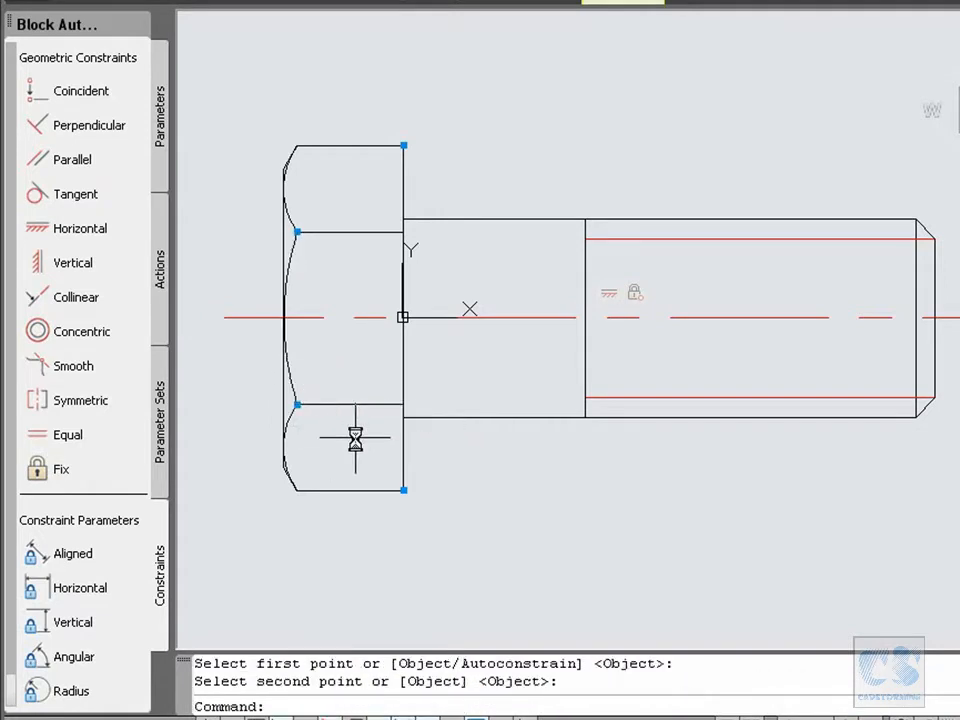
Constrain the left end of the shank's lower line and the right end of the head's lower inner edge coincident with the bearing-face line object.
key(Return)
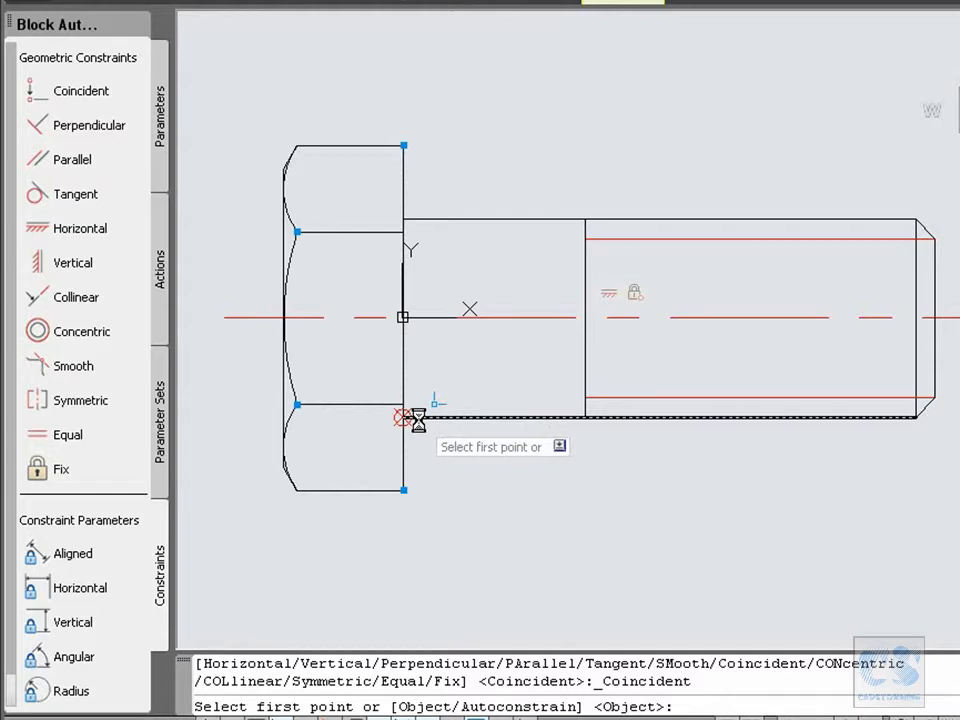
click(418, 420)
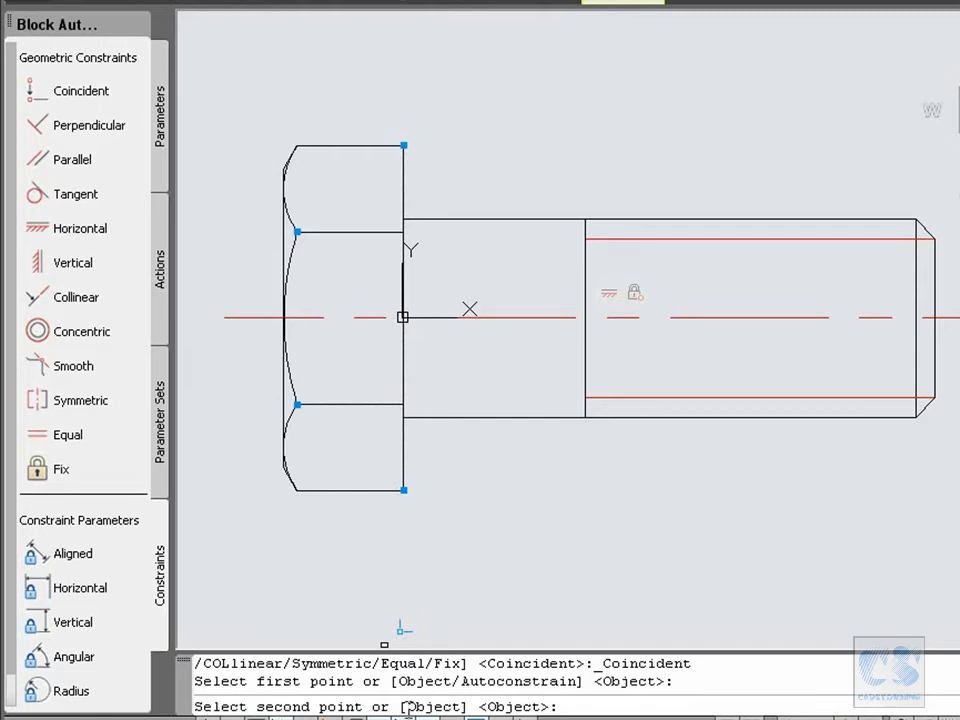
key(Return)
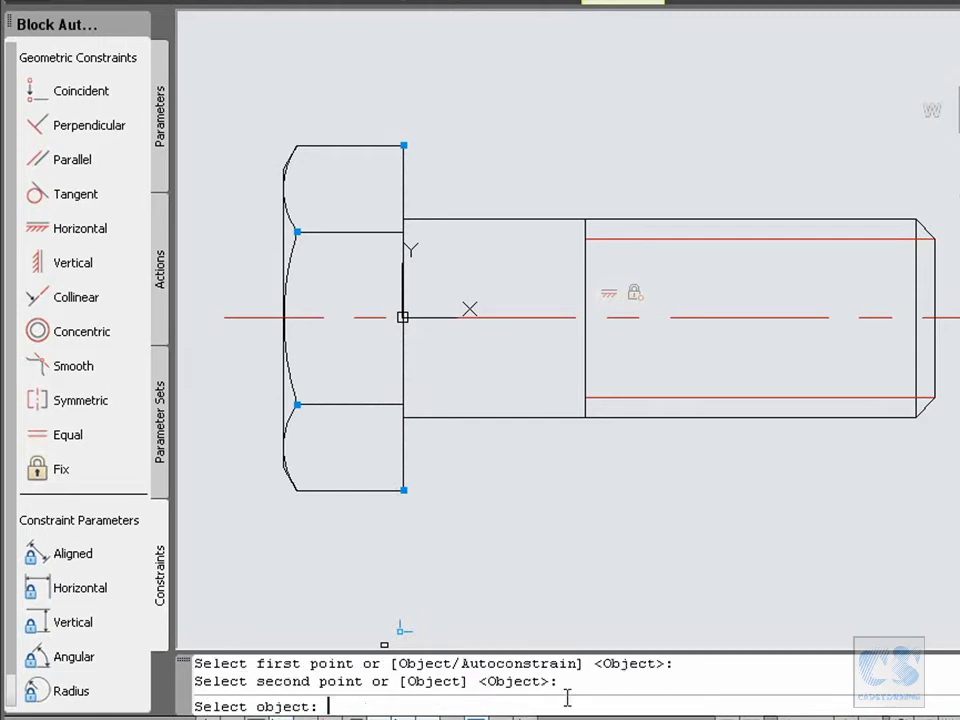
click(404, 460)
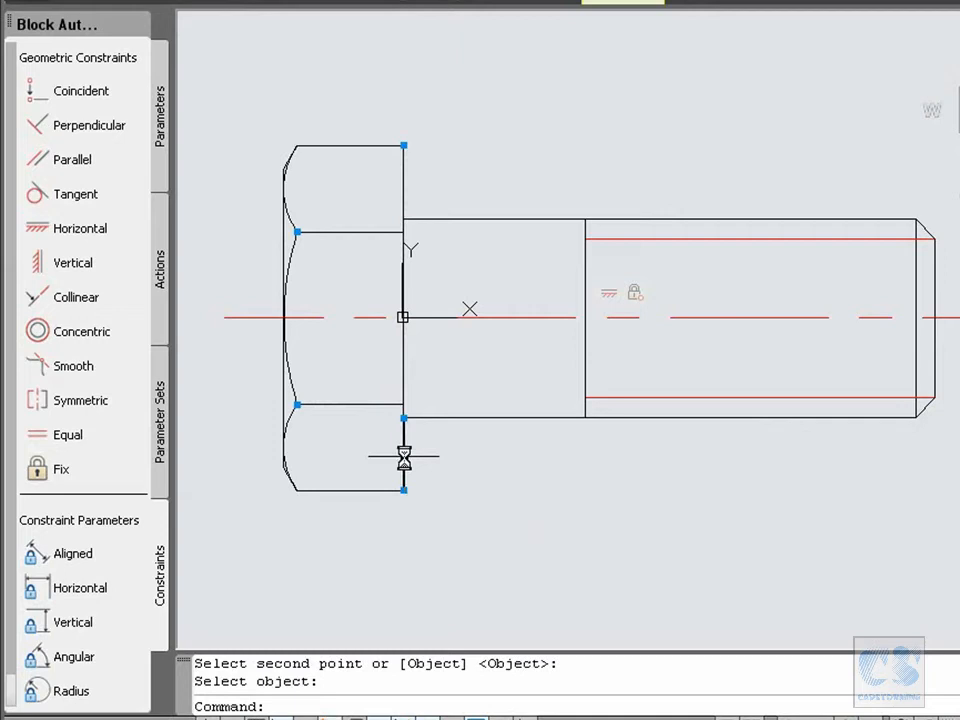
key(Return)
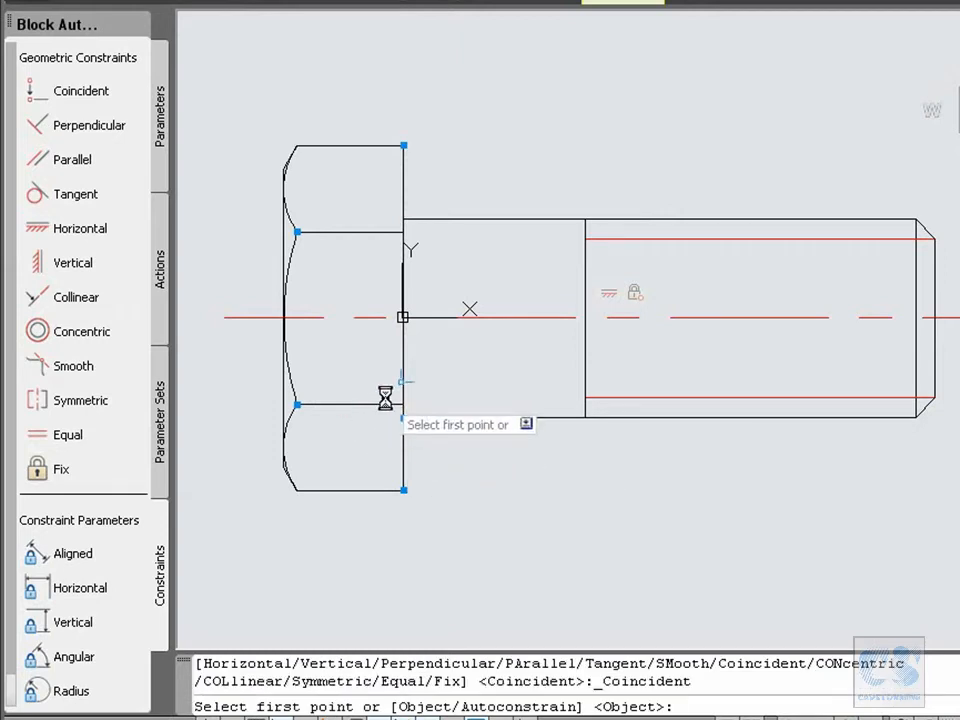
click(402, 402)
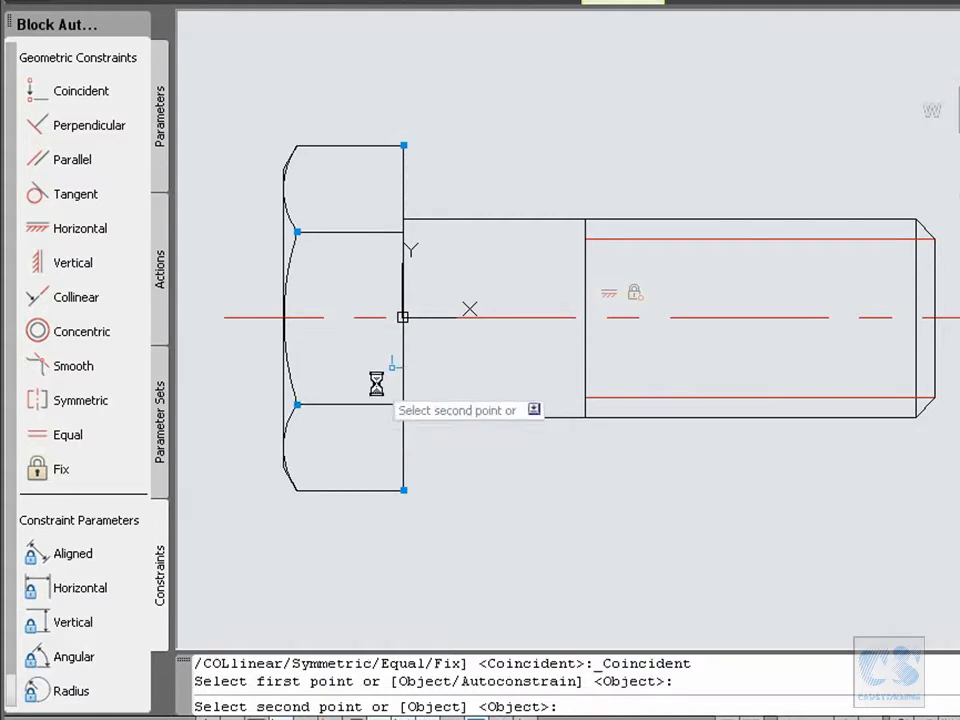
key(Return)
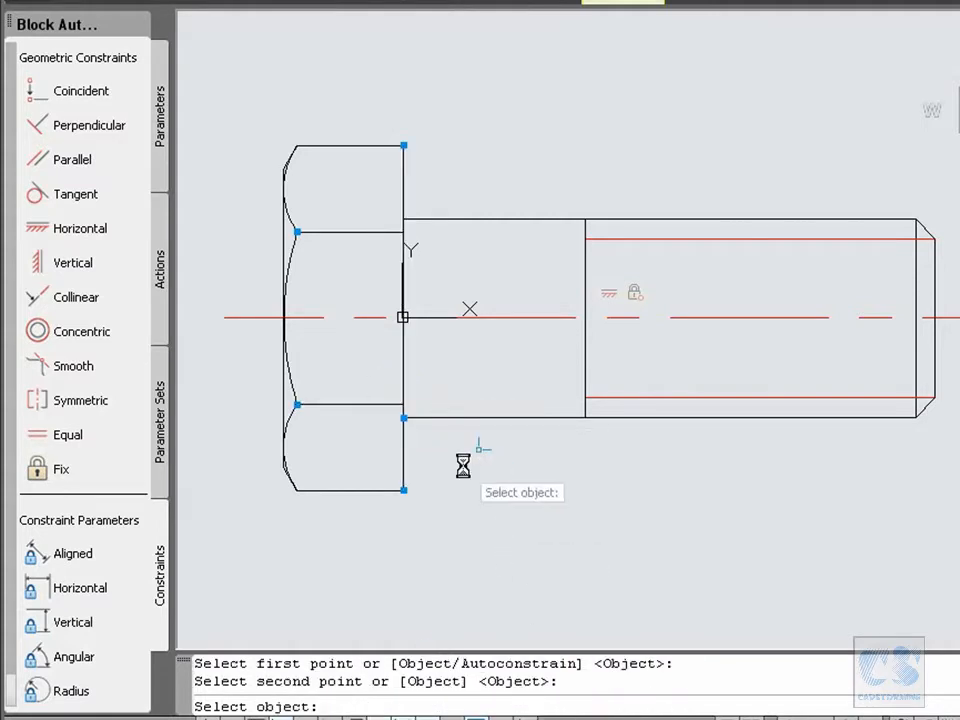
click(403, 382)
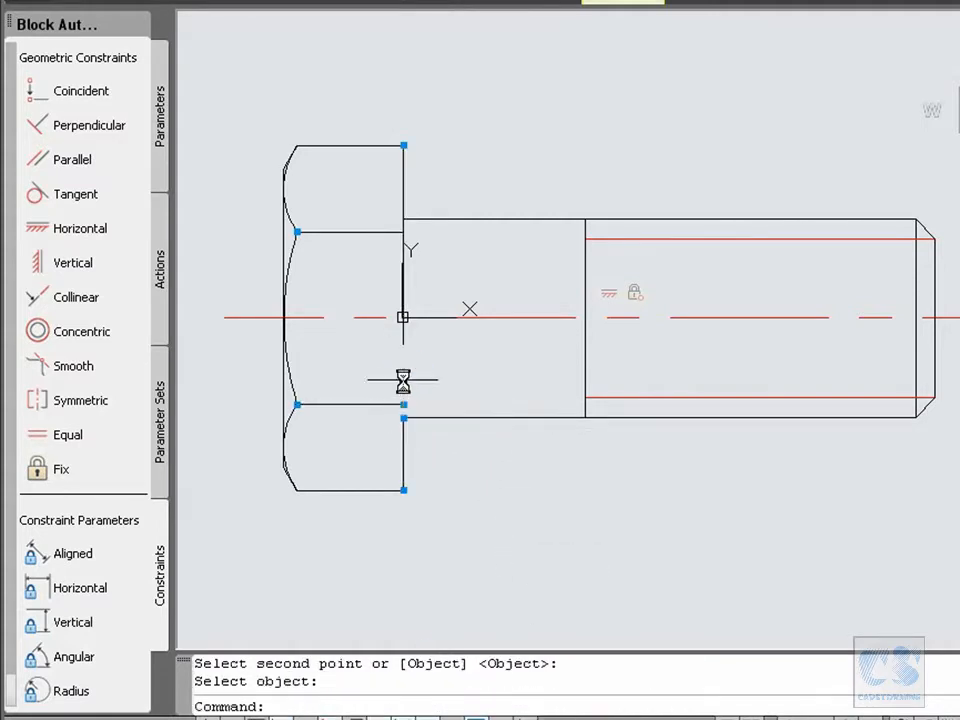
key(Return)
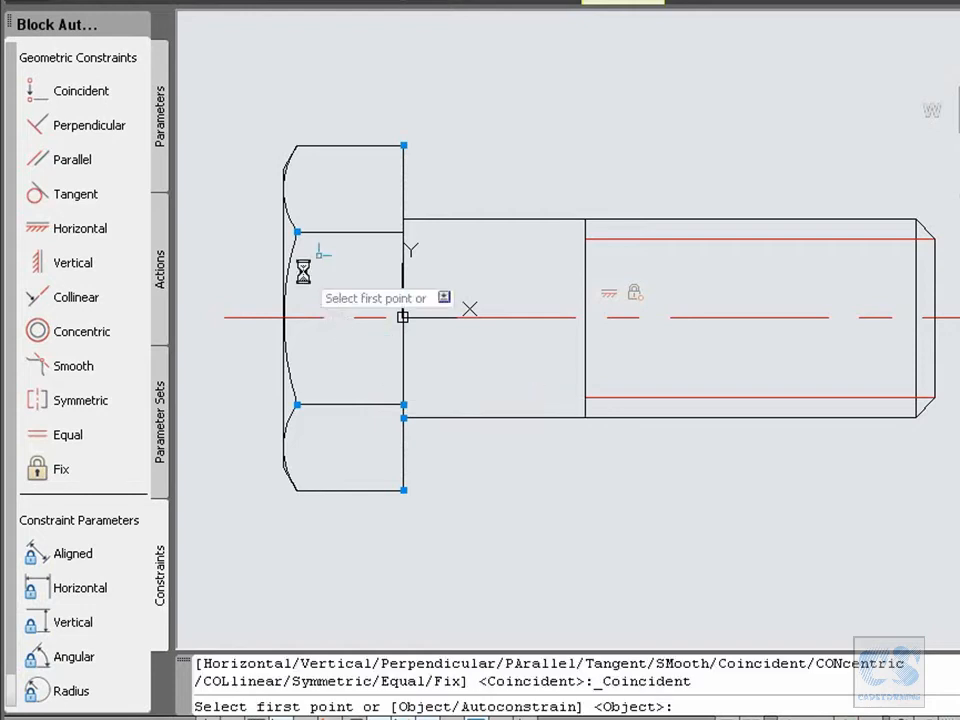
Constrain the right end of the head's upper inner edge and the left end of the shank's upper line coincident with the bearing-face line object.
click(392, 233)
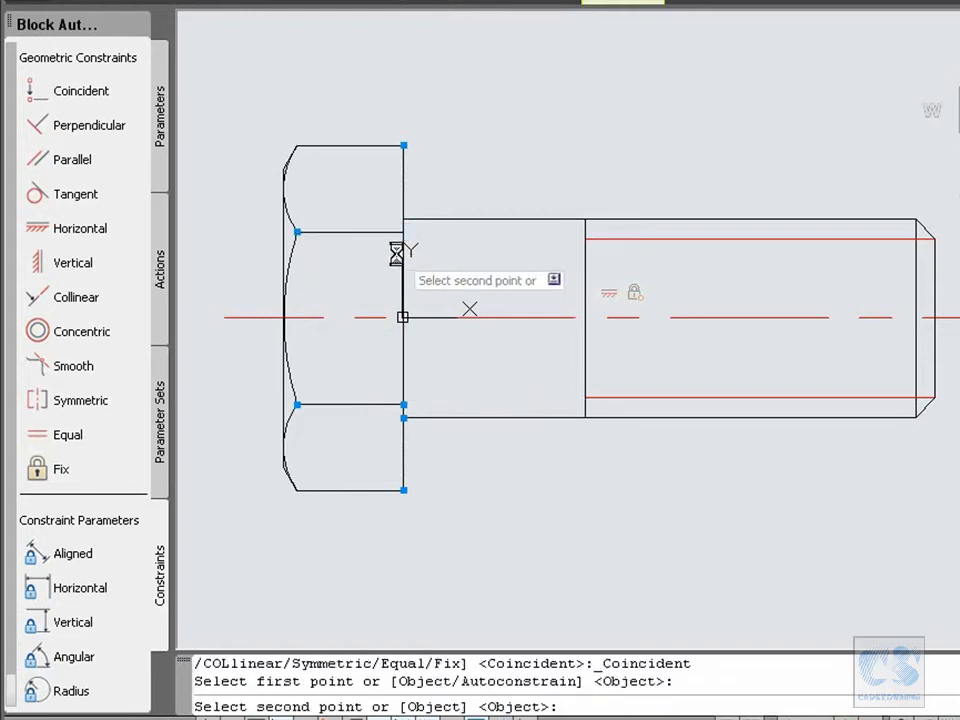
key(Return)
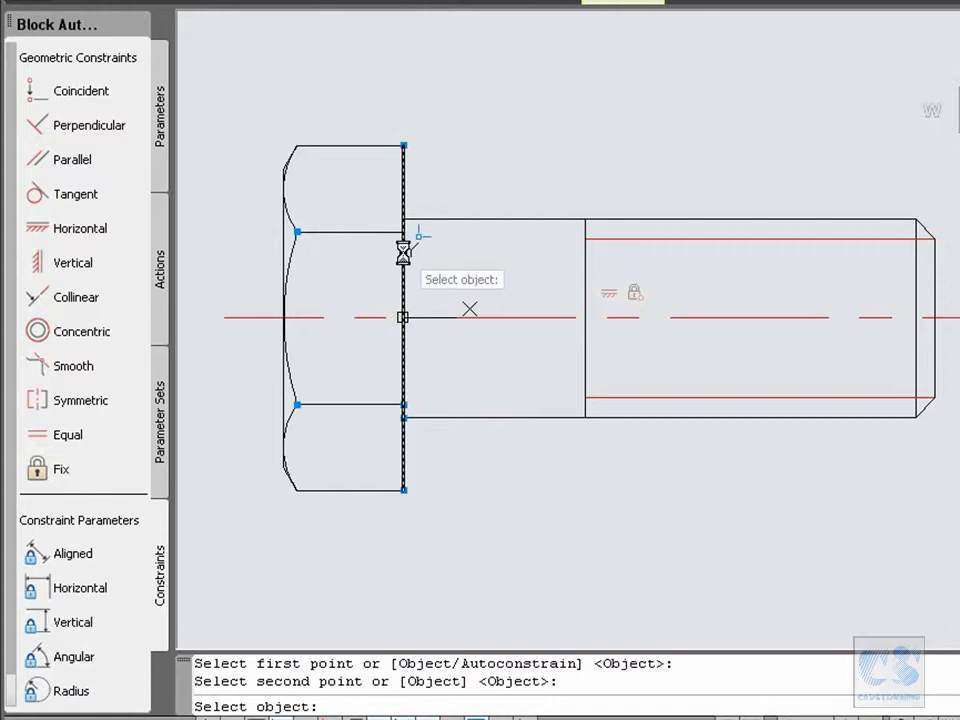
click(403, 250)
key(Return)
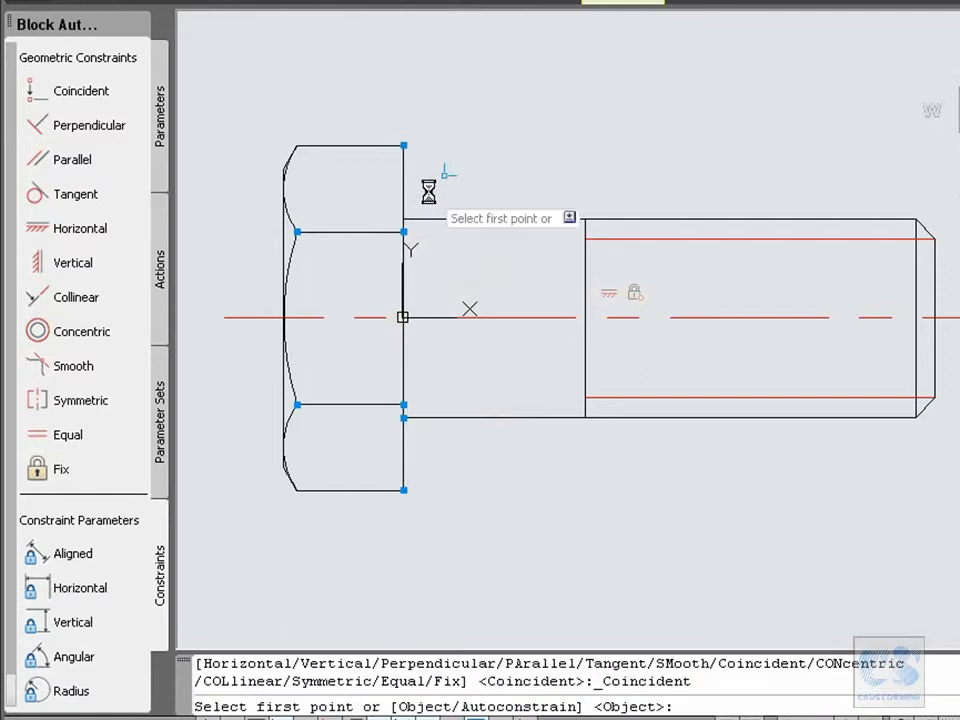
click(421, 219)
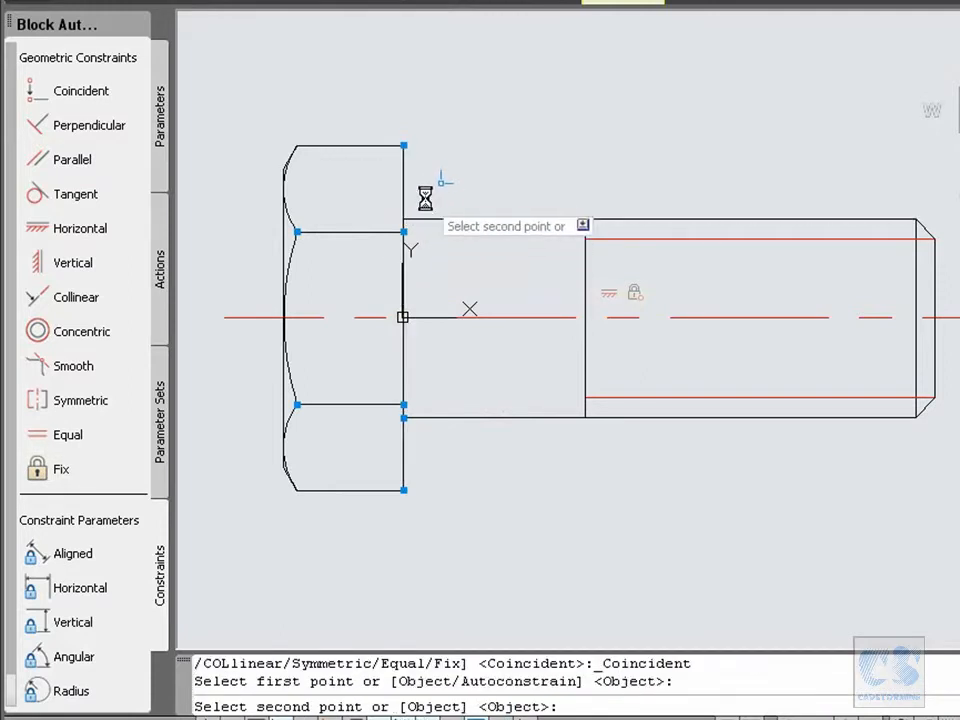
key(Return)
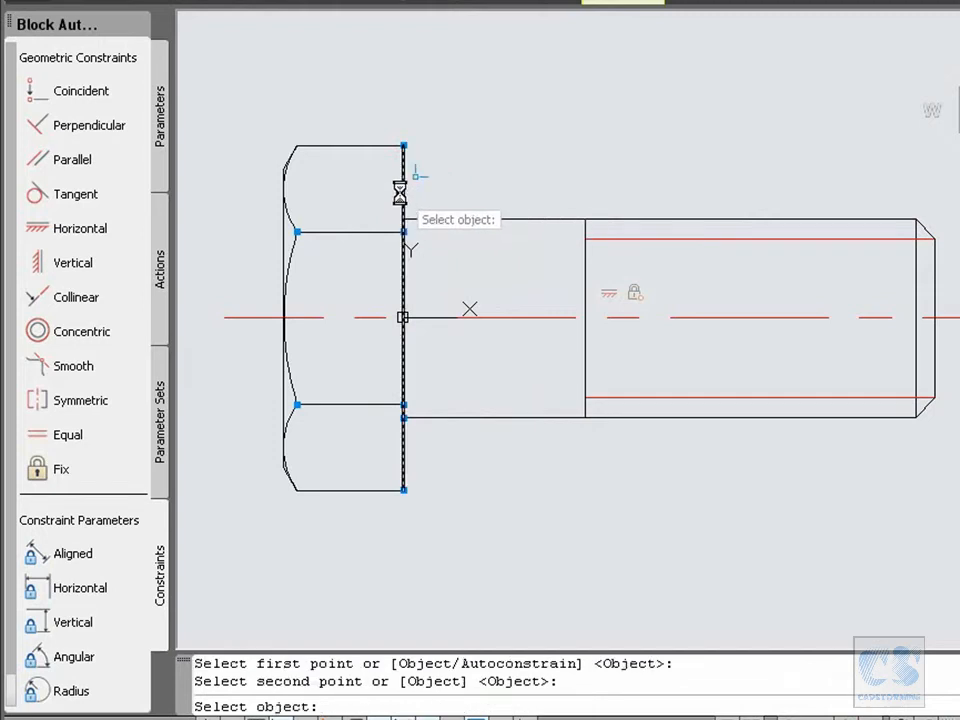
click(403, 190)
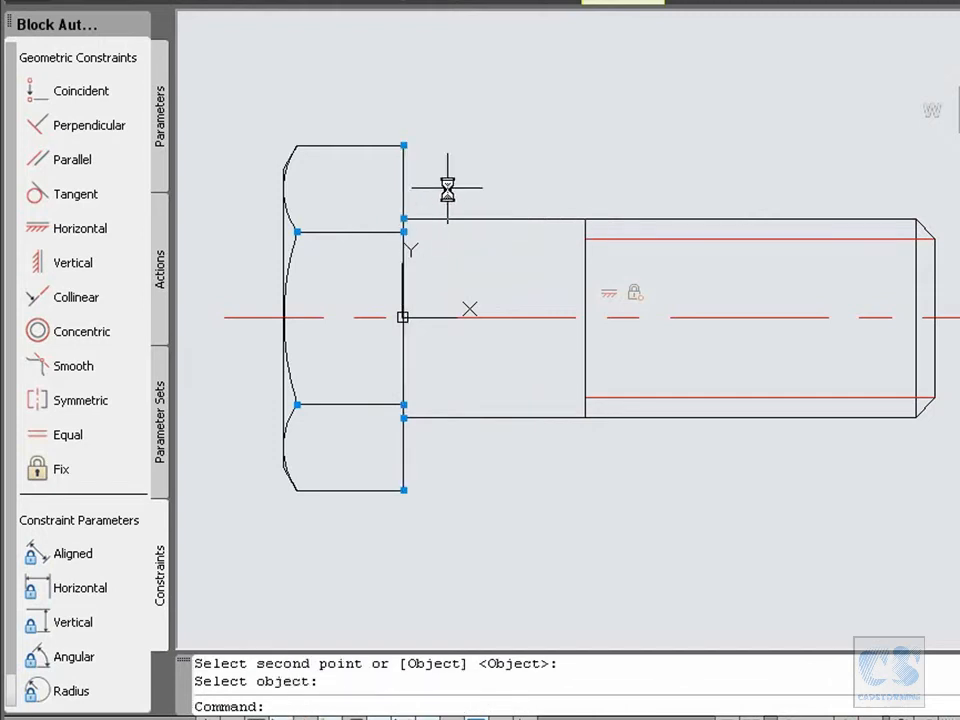
Constrain the left ends of the upper and lower red thread lines coincident with the vertical thread-limit line object.
key(Return)
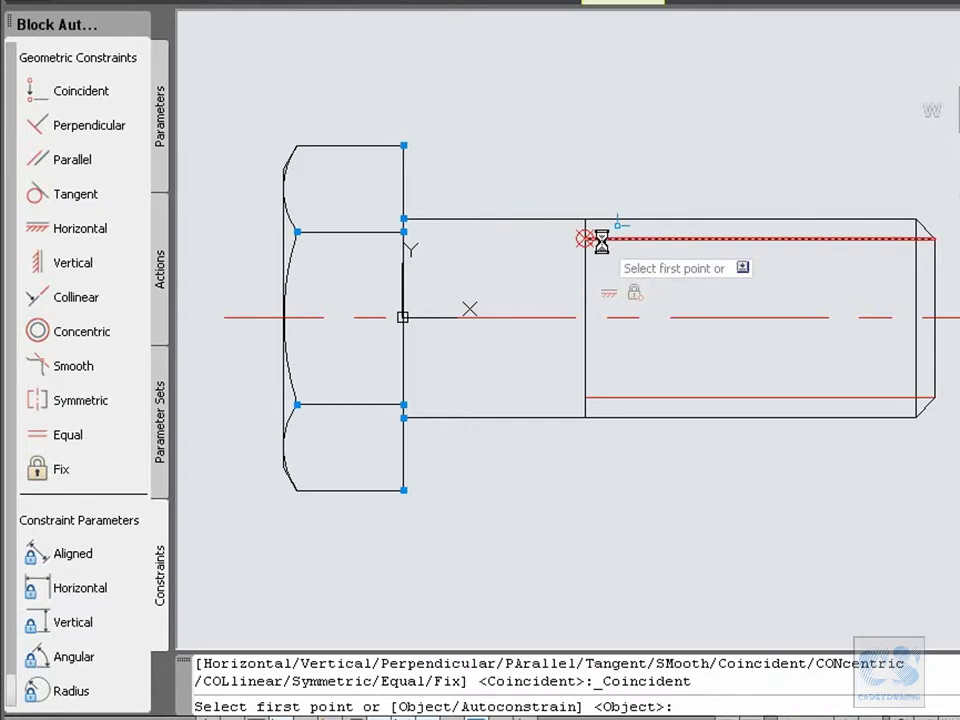
click(598, 241)
key(Return)
click(585, 261)
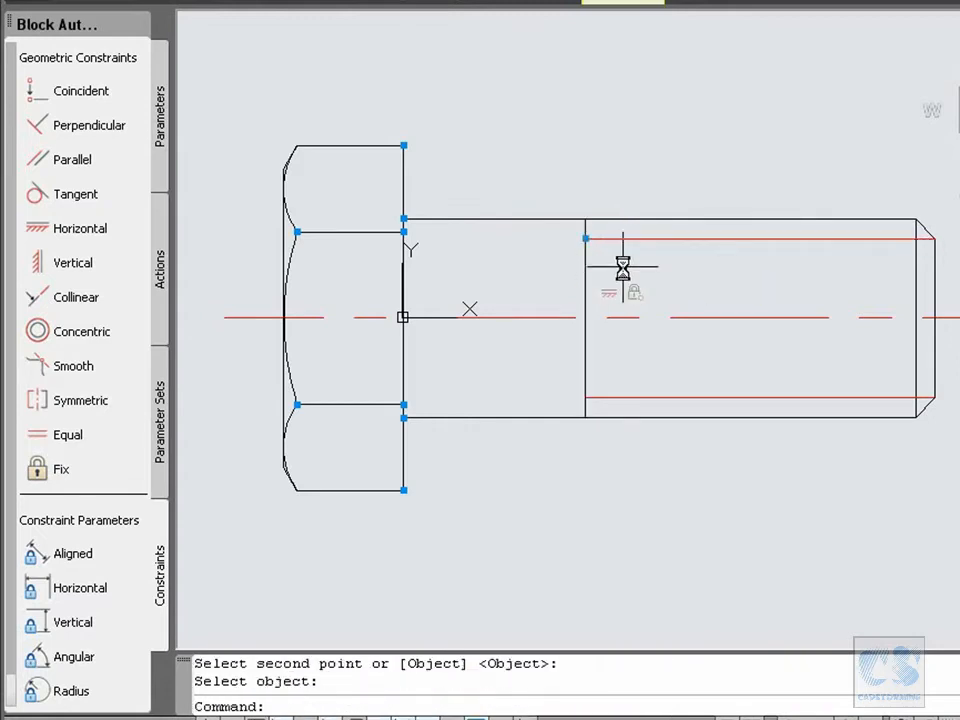
key(Return)
click(588, 394)
key(Return)
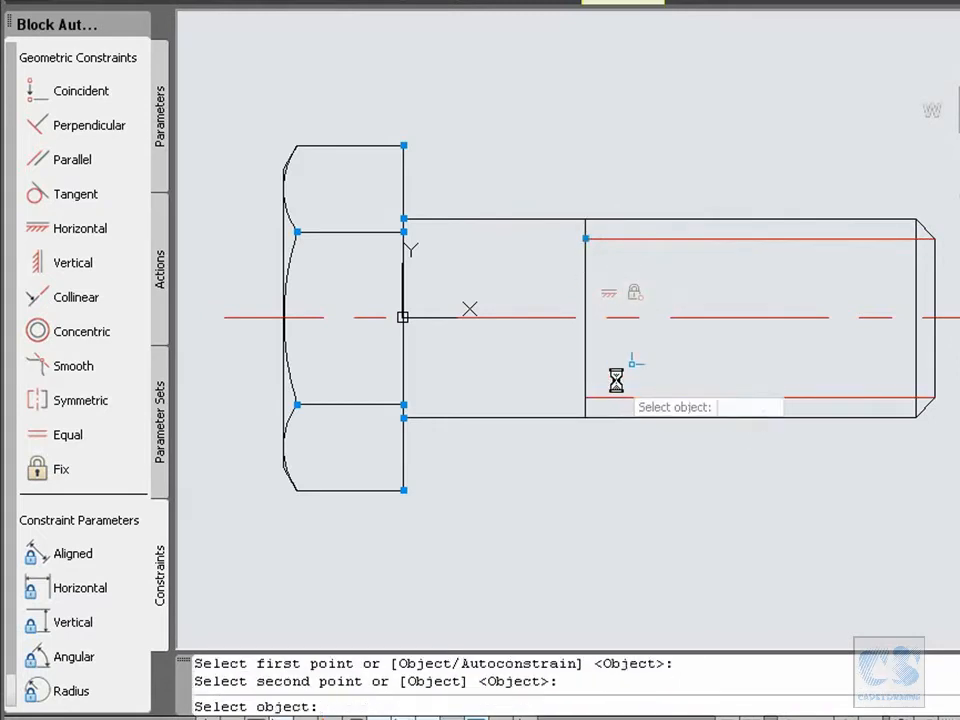
click(585, 376)
Constrain the lower and upper ends of the vertical thread-limit line coincident with the shank's lower and upper line objects.
key(Return)
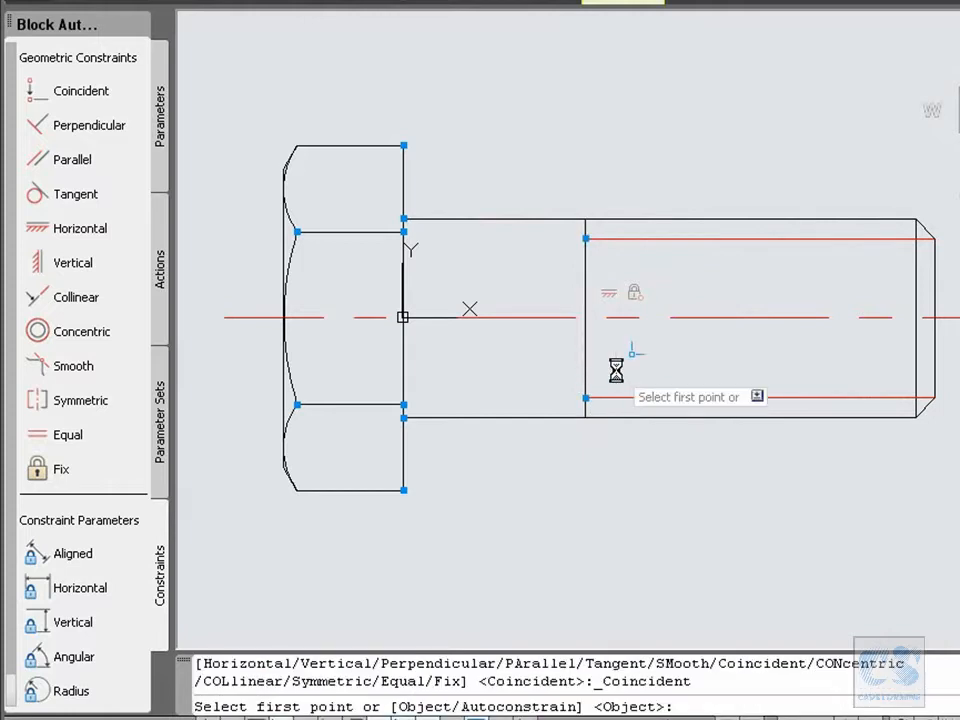
click(586, 412)
key(Return)
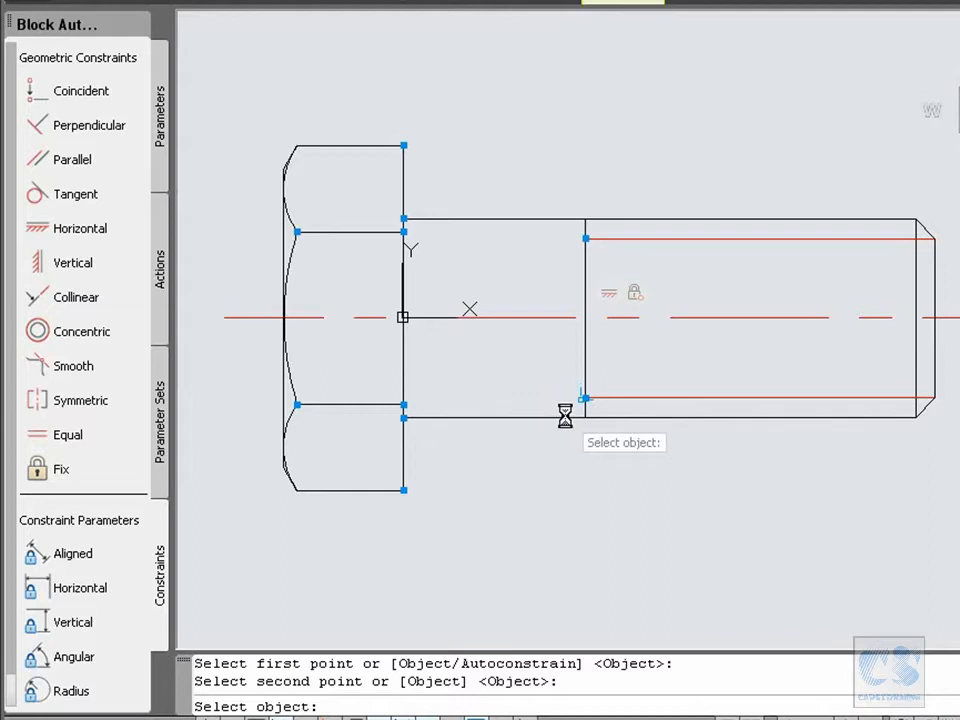
click(565, 416)
key(Return)
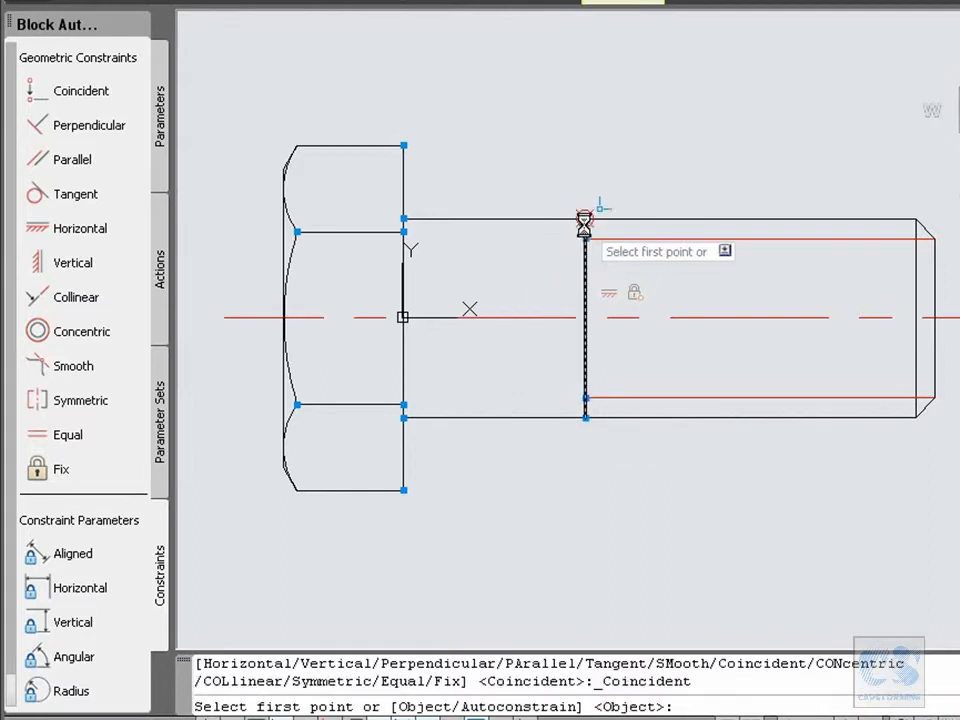
click(585, 220)
key(Return)
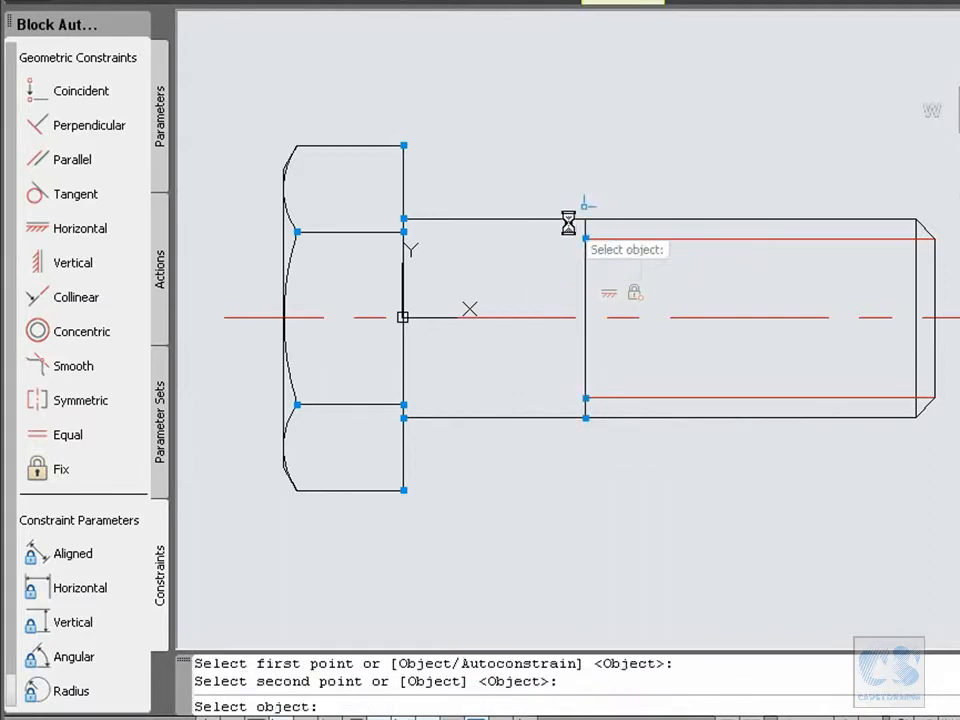
click(567, 219)
key(Return)
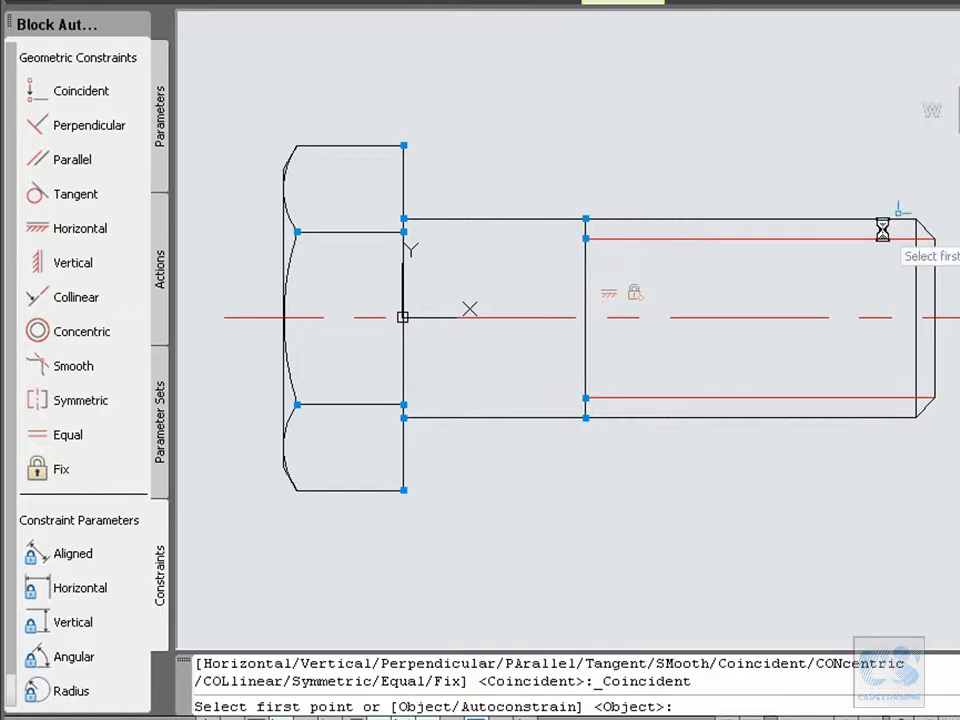
click(896, 218)
key(Return)
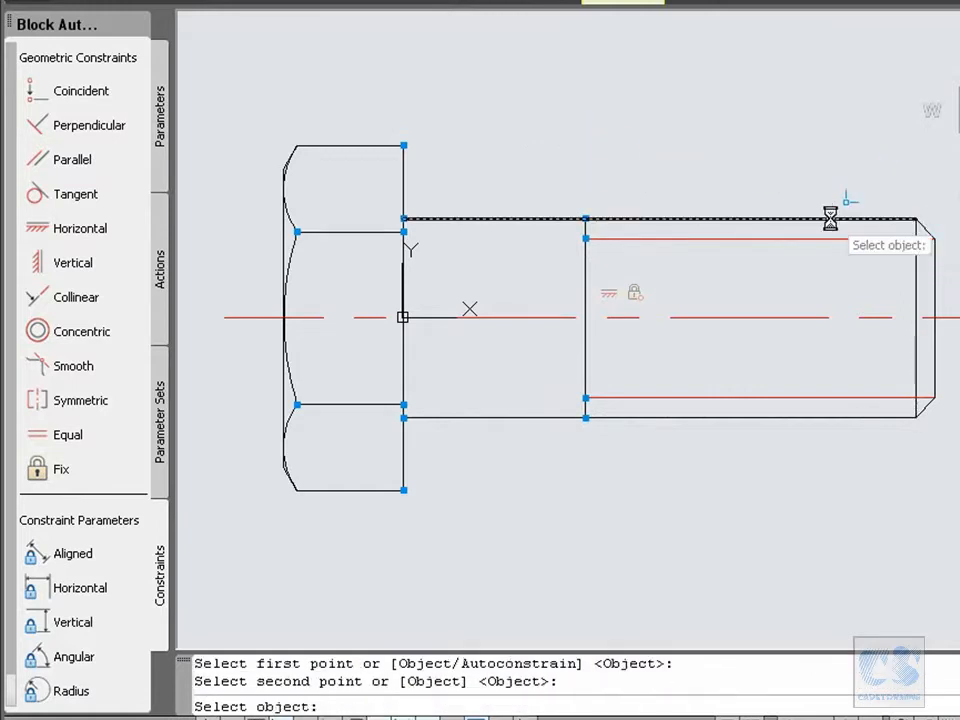
key(Escape)
Make the right end of the shank's upper line coincident with the upper end of the vertical line at the chamfer's start.
click(88, 94)
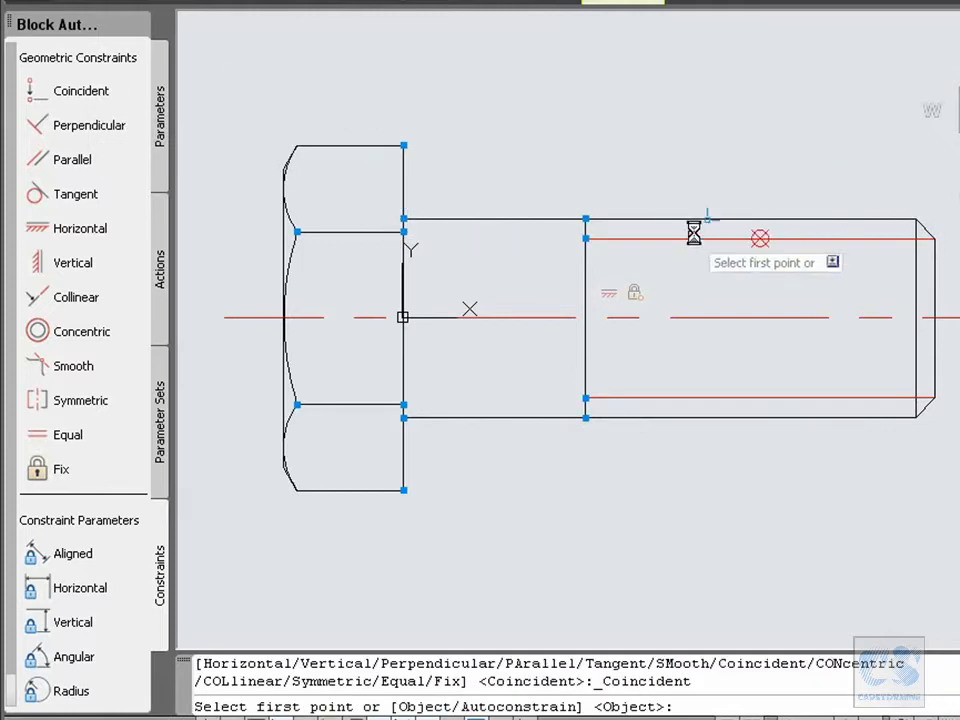
click(898, 217)
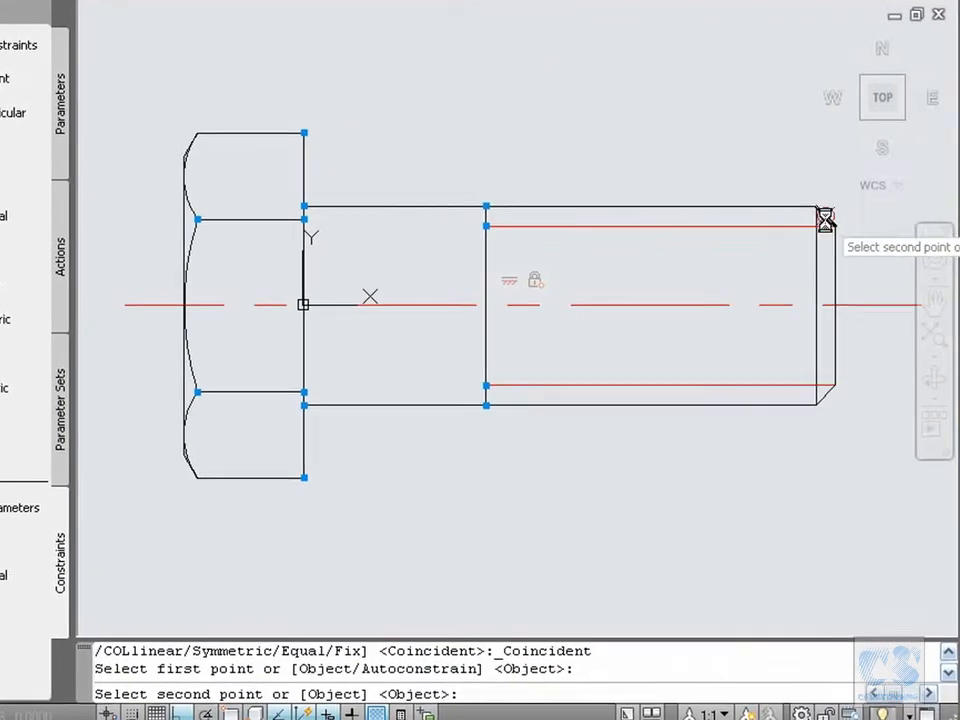
click(816, 244)
key(Escape)
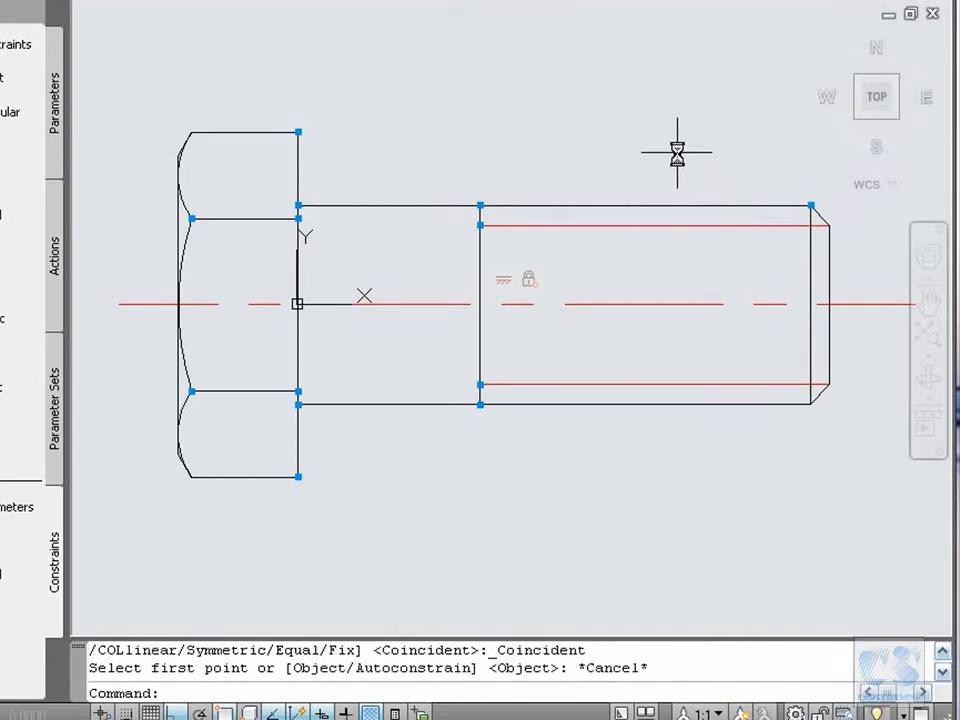
Apply a Coincident constraint joining the upper chamfer line's upper end to the right end of the shank's upper line.
text(z)
key(Return)
click(719, 174)
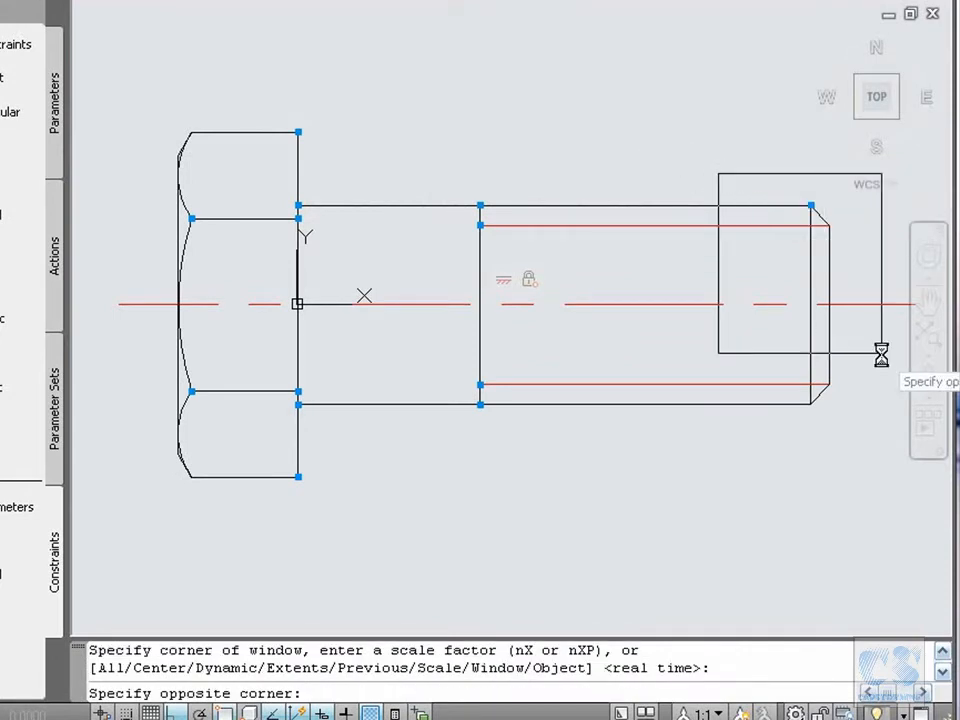
click(866, 422)
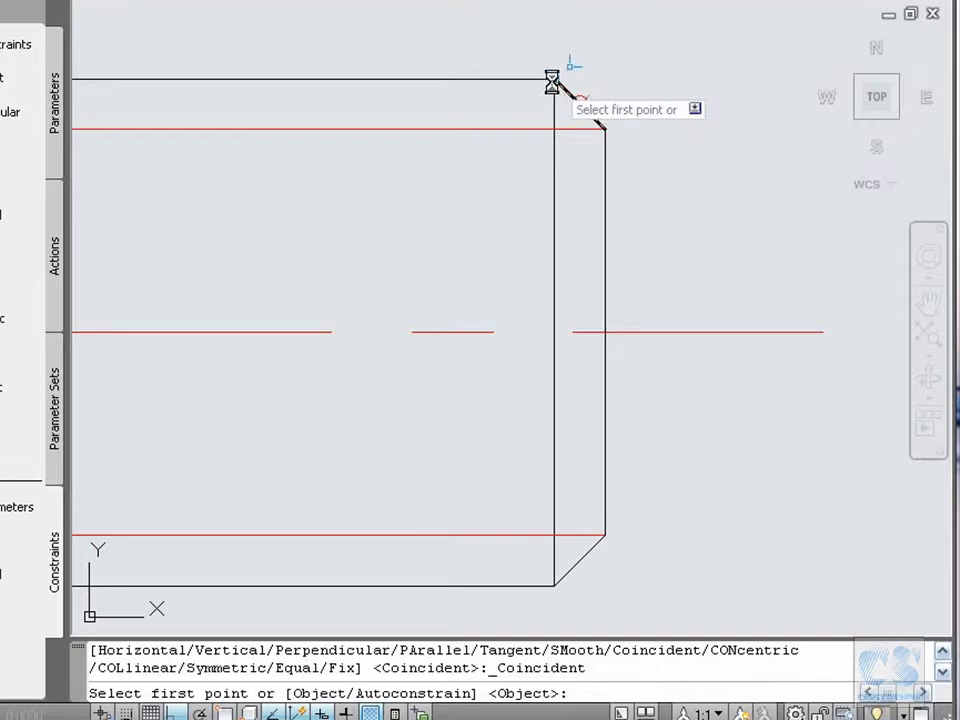
key(Escape)
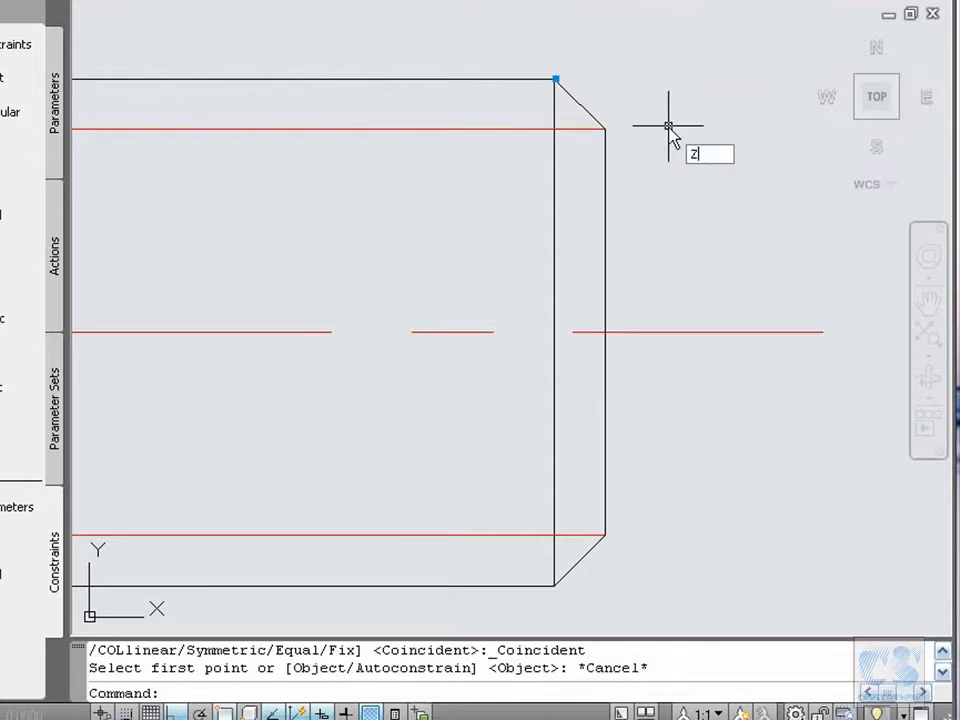
text(Z)
key(Return)
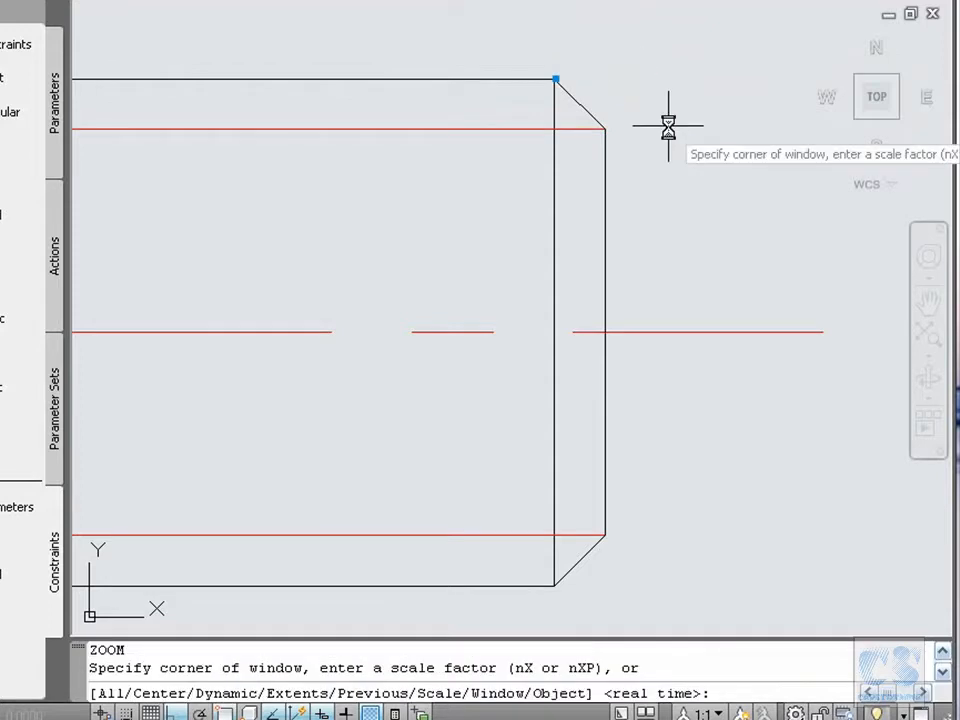
click(493, 49)
click(641, 164)
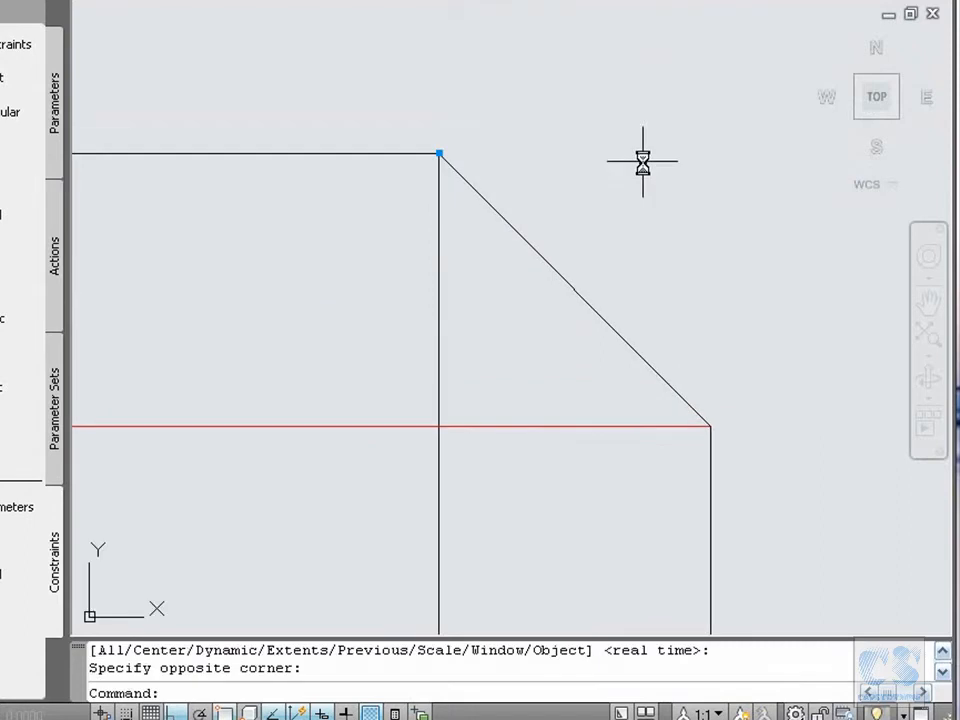
key(Down)
key(Down)
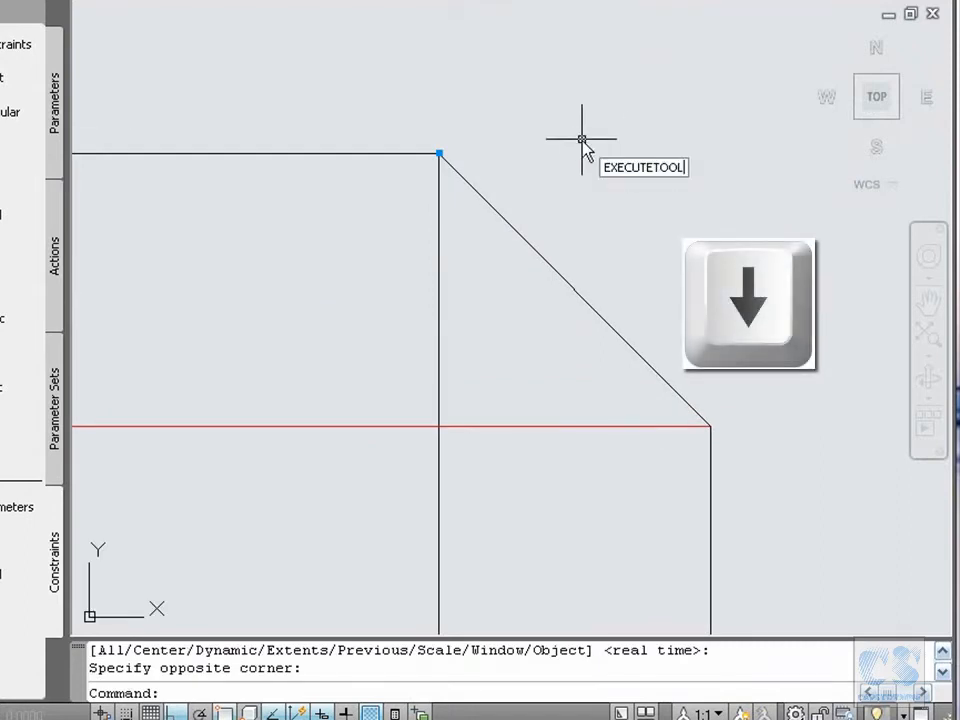
key(Return)
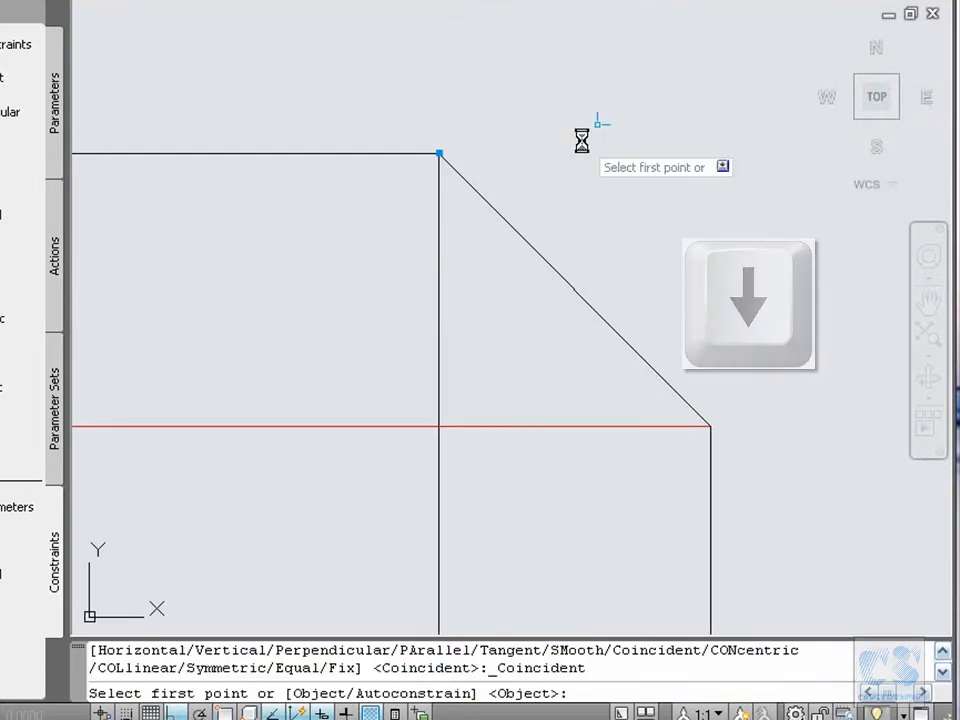
click(440, 155)
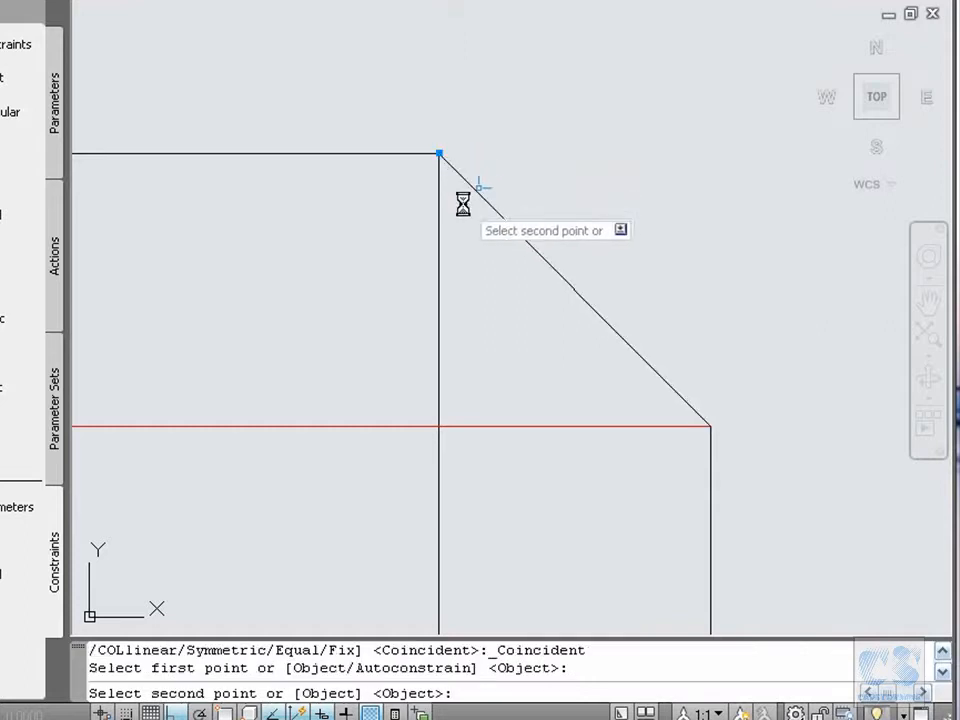
click(406, 153)
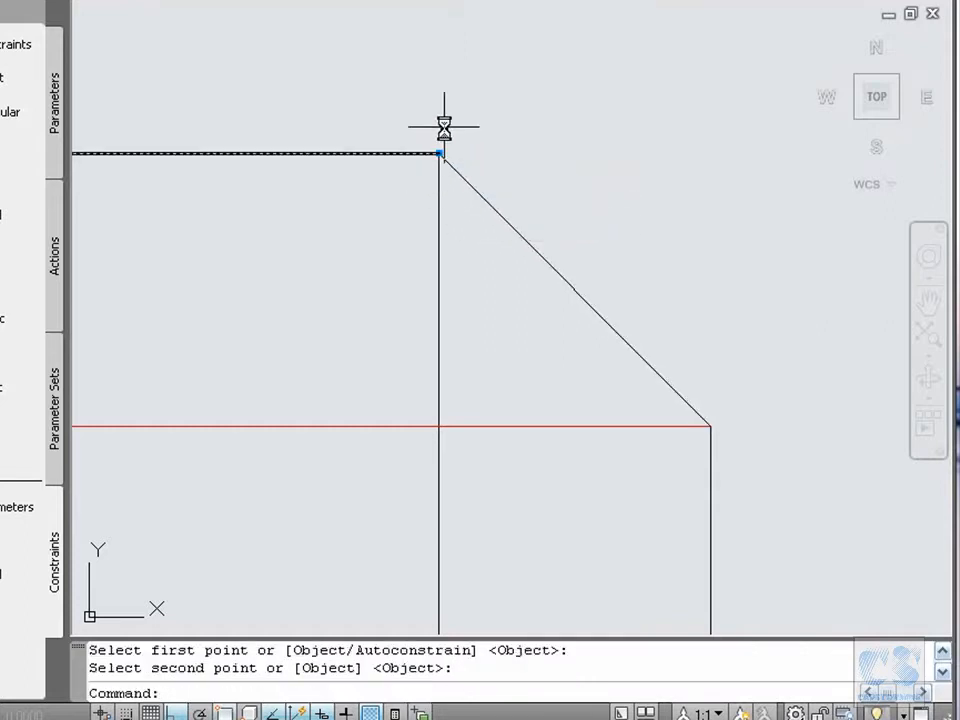
Make the upper chamfer's lower end and the upper thread line's right end coincident with the upper end of the shank's end-face line.
key(Return)
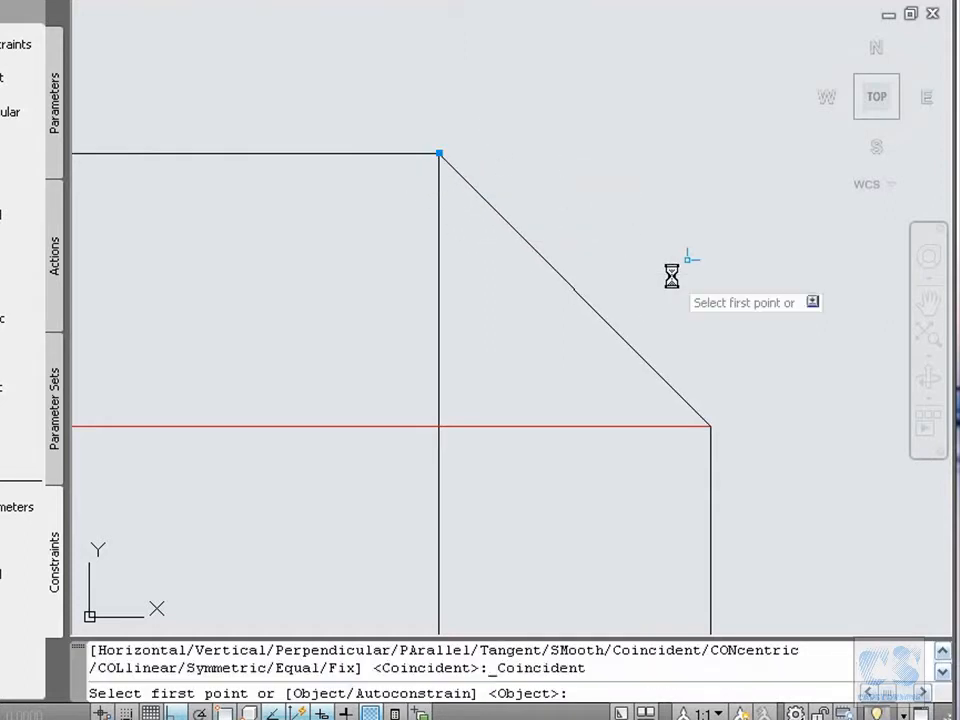
click(697, 413)
click(710, 430)
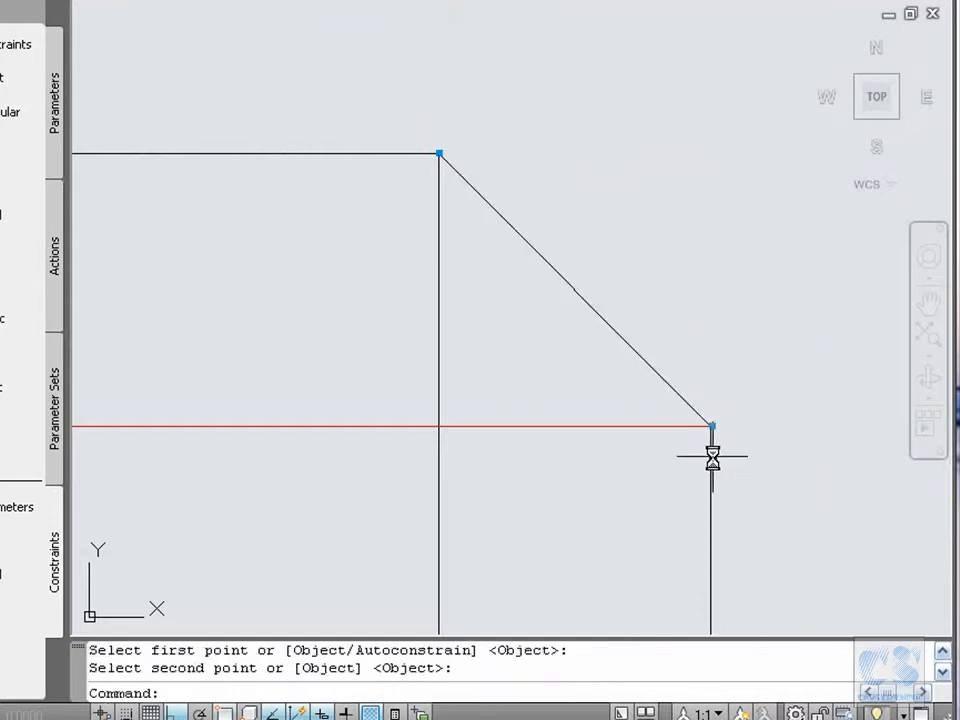
key(Return)
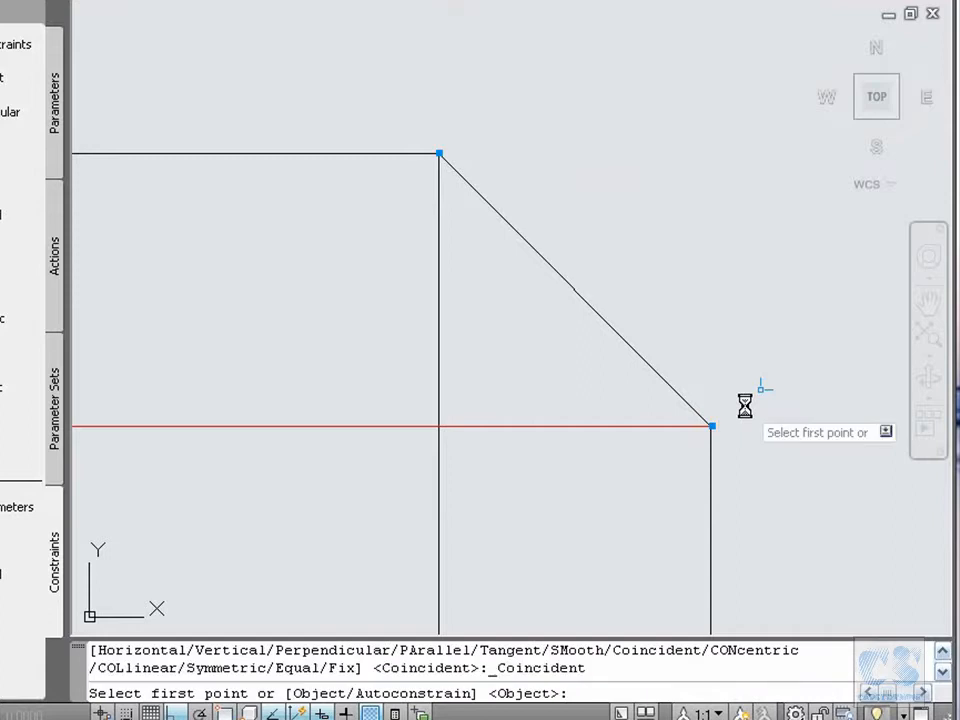
click(688, 427)
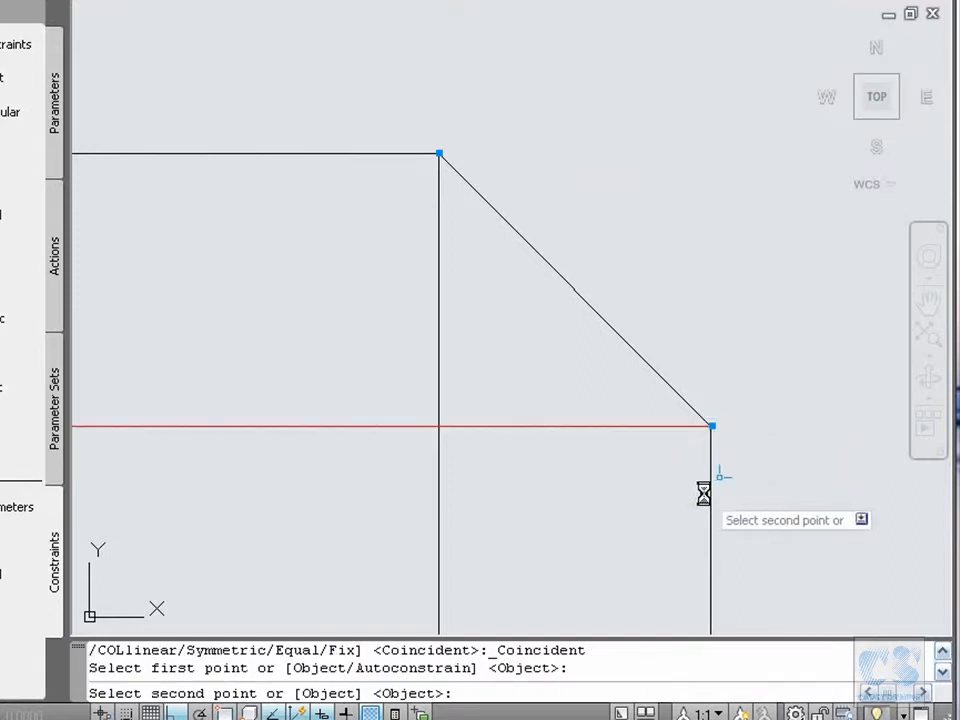
click(708, 460)
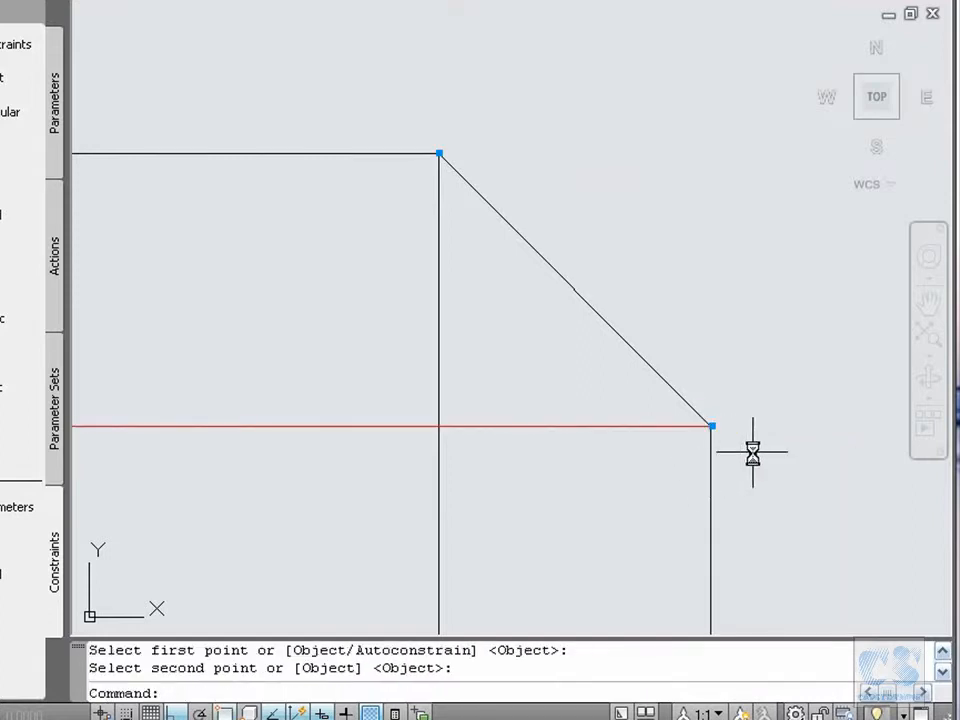
Constrain the midpoint of the shank's vertical end-face line coincident with the centerline object.
text(z)
key(Return)
key(Return)
mouse_move(711, 304)
mouse_down()
mouse_move(627, 392)
mouse_move(671, 210)
mouse_move(619, 418)
mouse_move(675, 245)
mouse_move(701, 226)
mouse_up()
right_click(617, 422)
click(660, 457)
mouse_move(683, 490)
mouse_down()
mouse_move(713, 439)
mouse_move(735, 443)
mouse_up()
key(Escape)
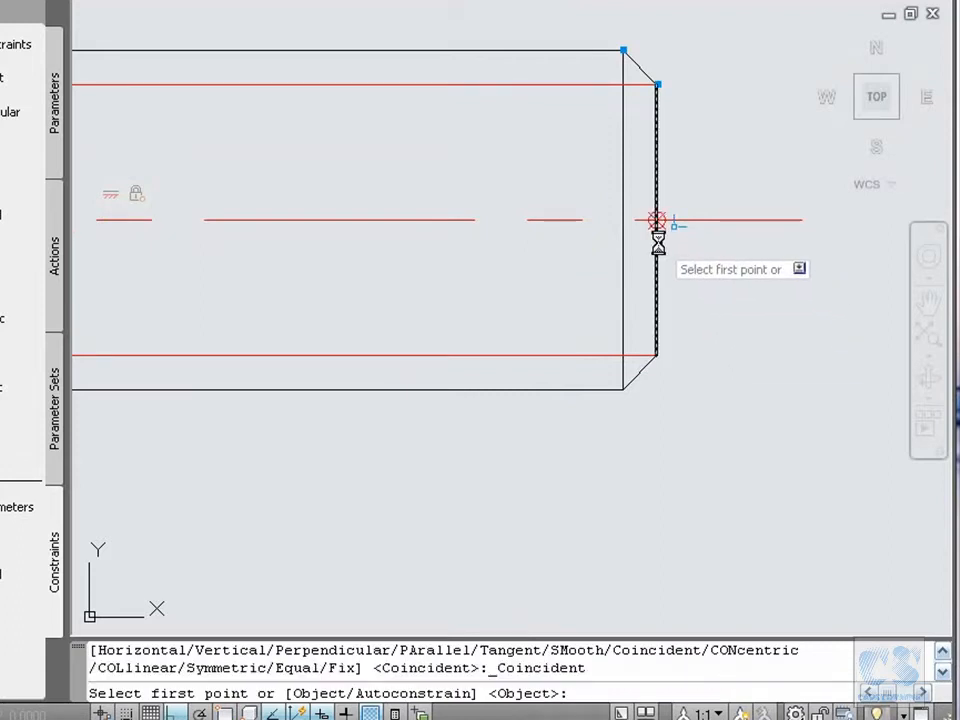
click(657, 222)
key(Return)
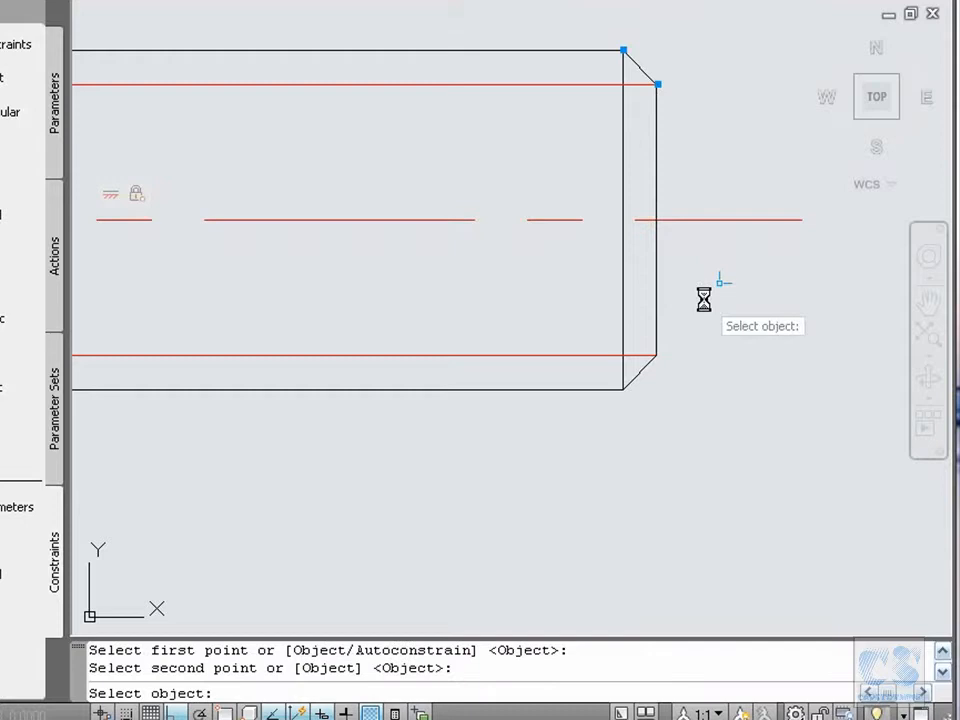
click(683, 220)
key(Return)
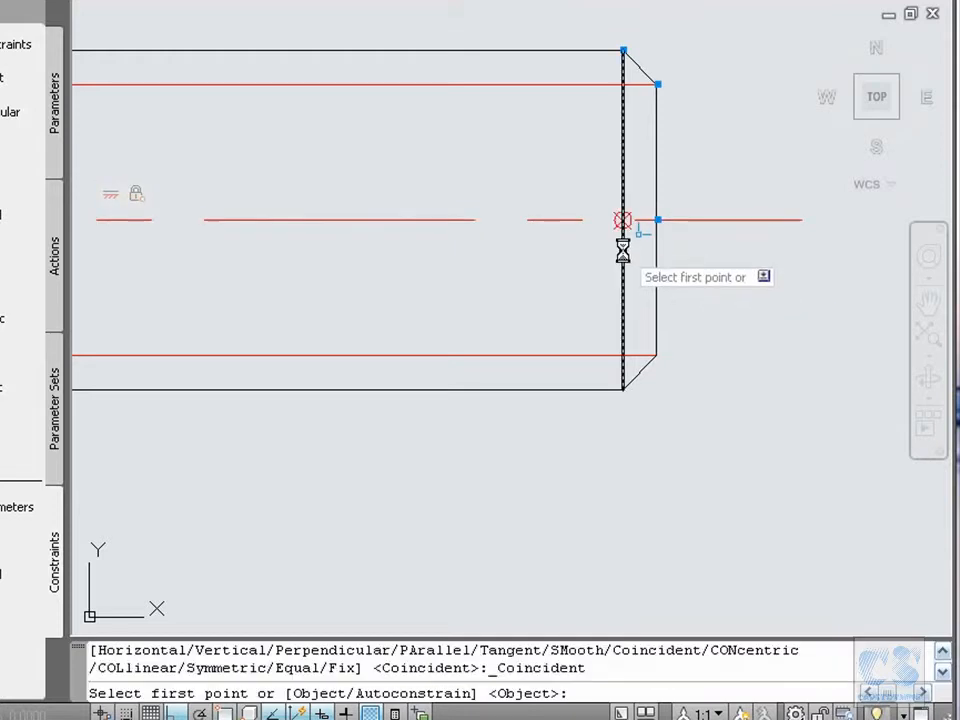
Constrain the midpoint of the vertical line at the chamfer's start coincident with the centerline object.
click(623, 220)
key(Return)
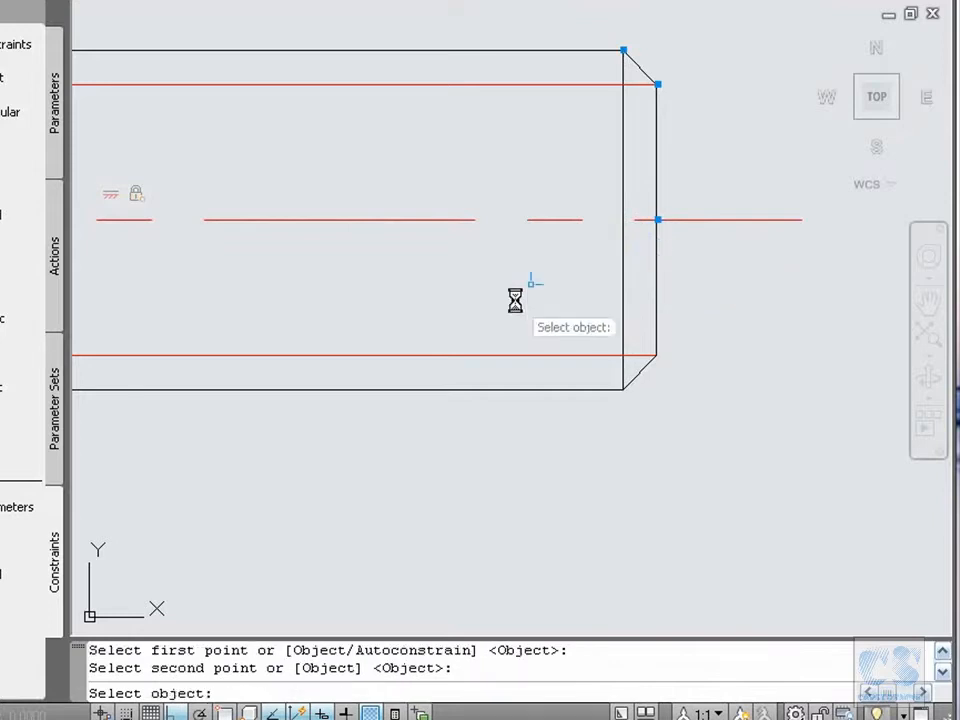
click(550, 219)
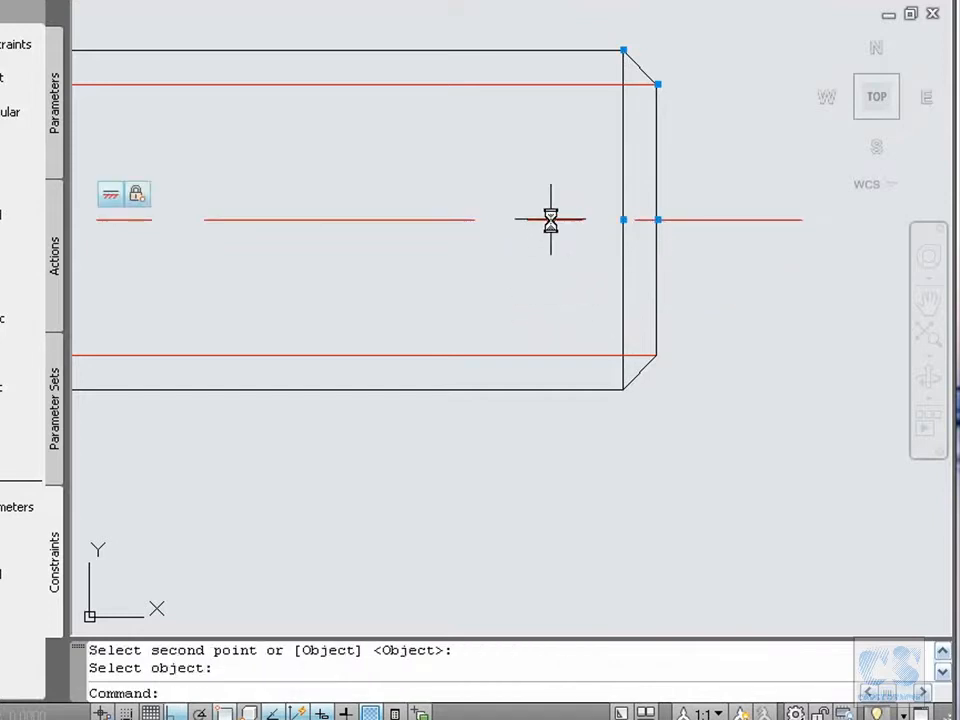
Apply Coincident constraints joining the lower chamfer's upper end, the lower thread line's right end and the end-face line's lower end.
text(z)
key(Return)
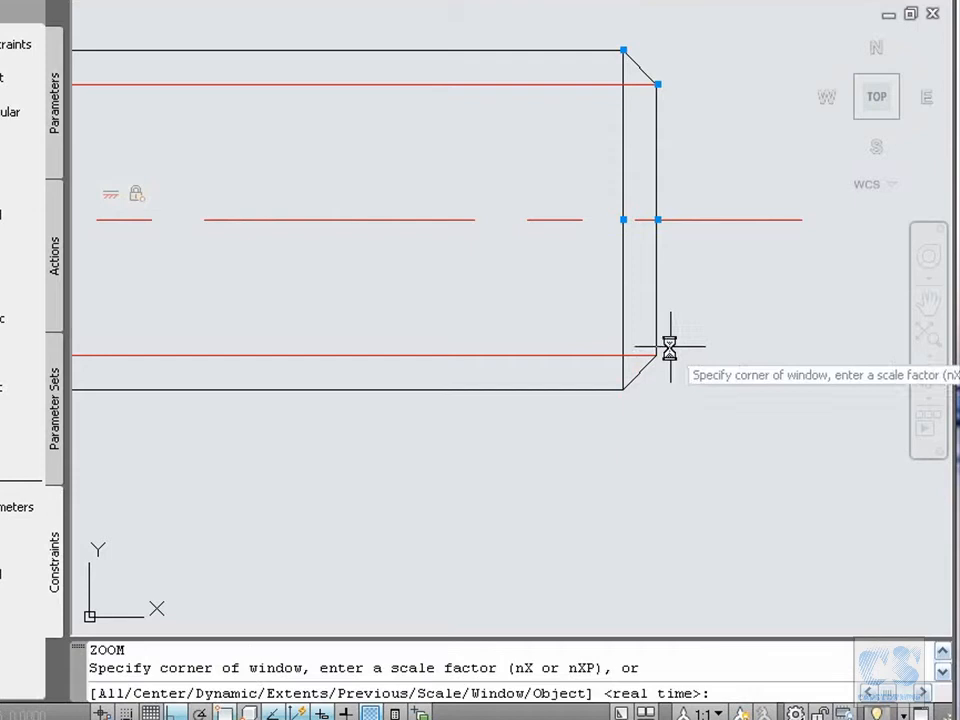
click(594, 326)
click(697, 412)
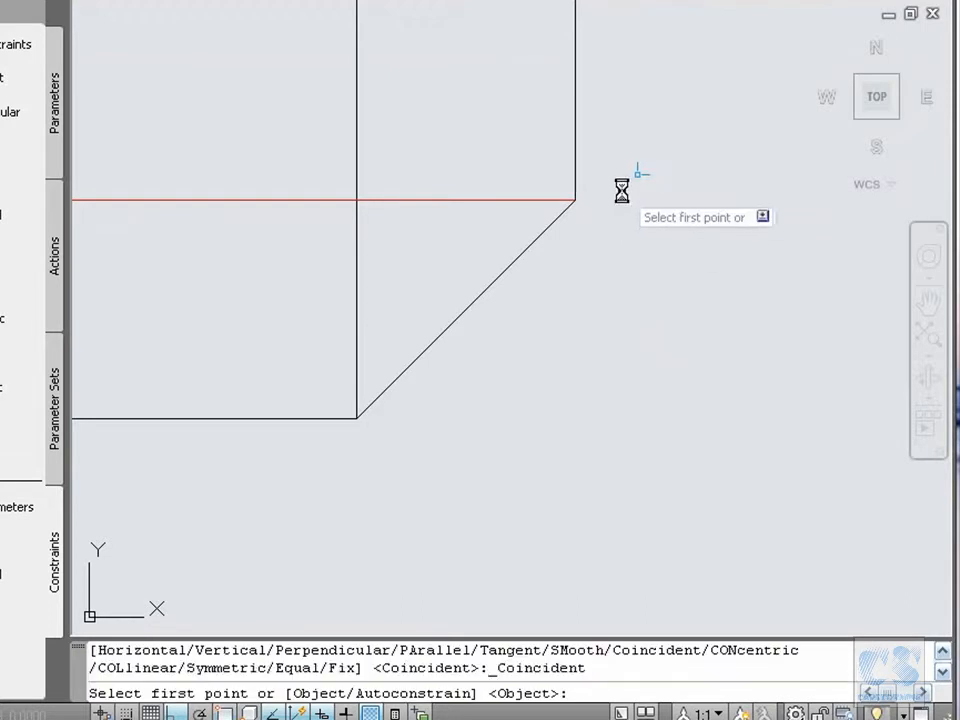
click(575, 200)
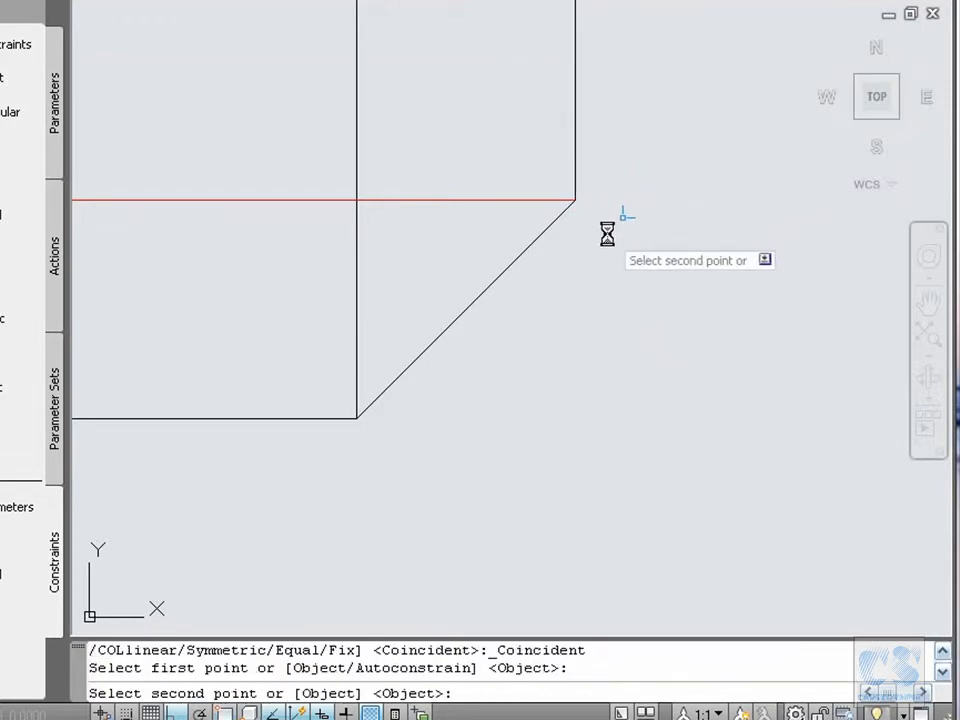
click(565, 213)
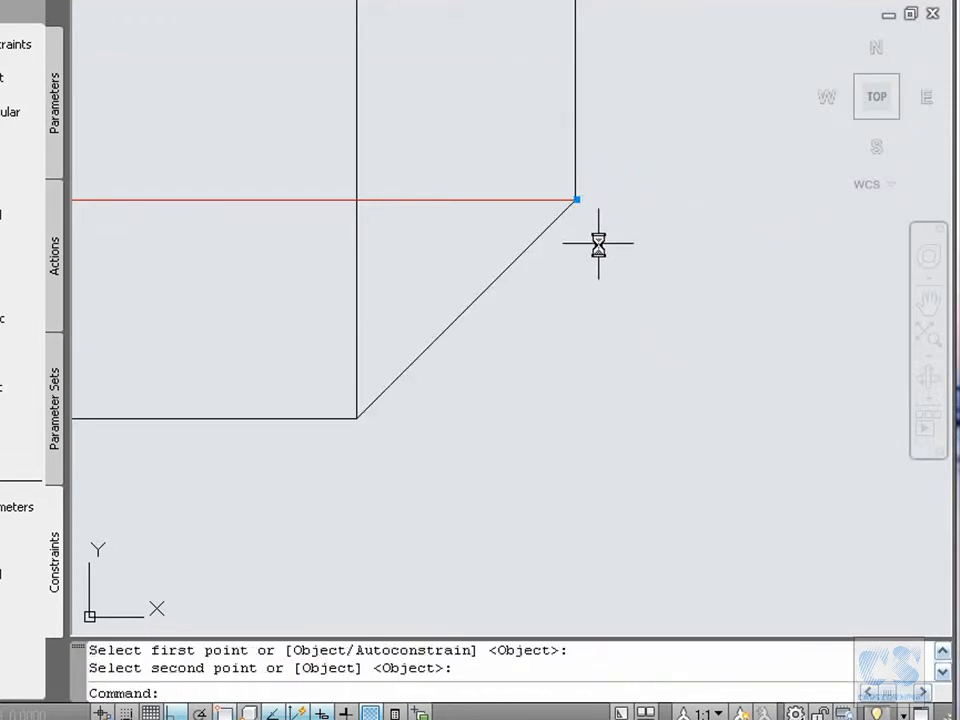
key(Return)
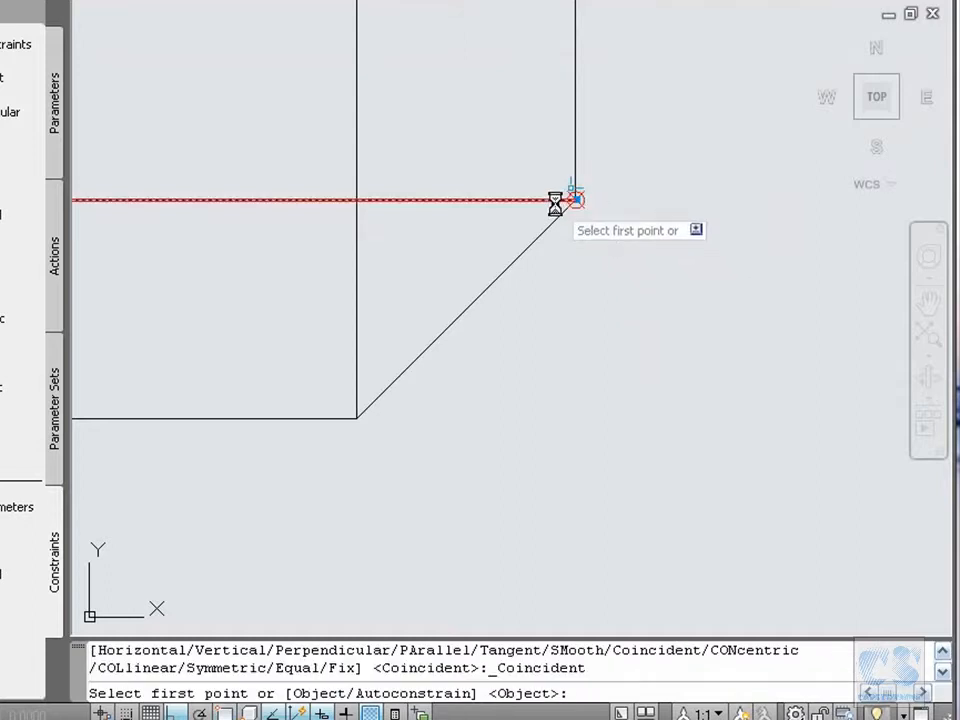
click(575, 200)
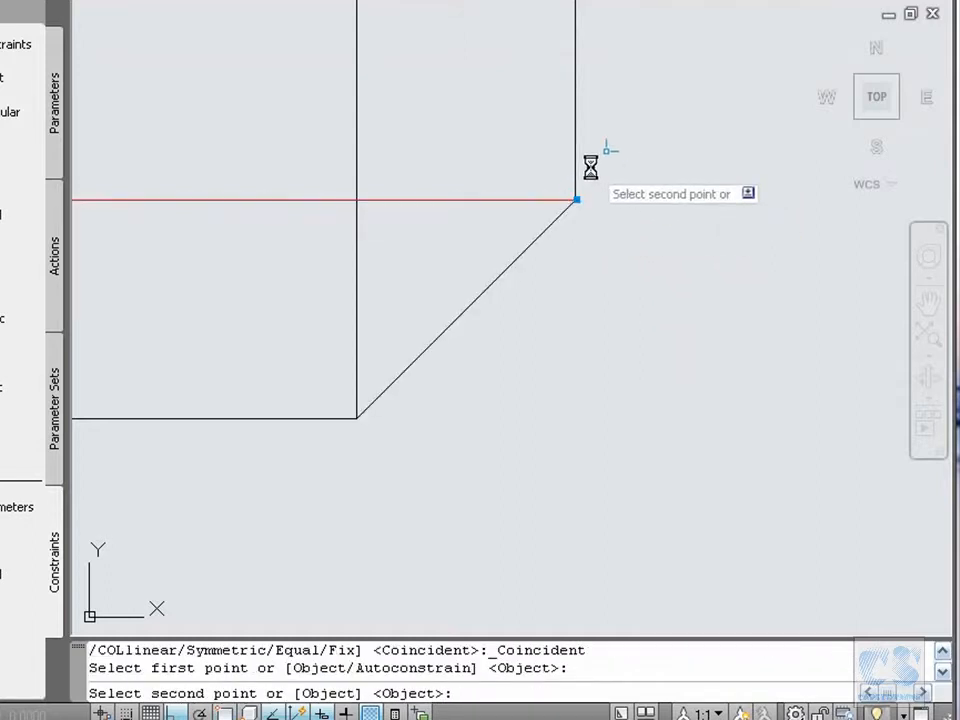
click(575, 192)
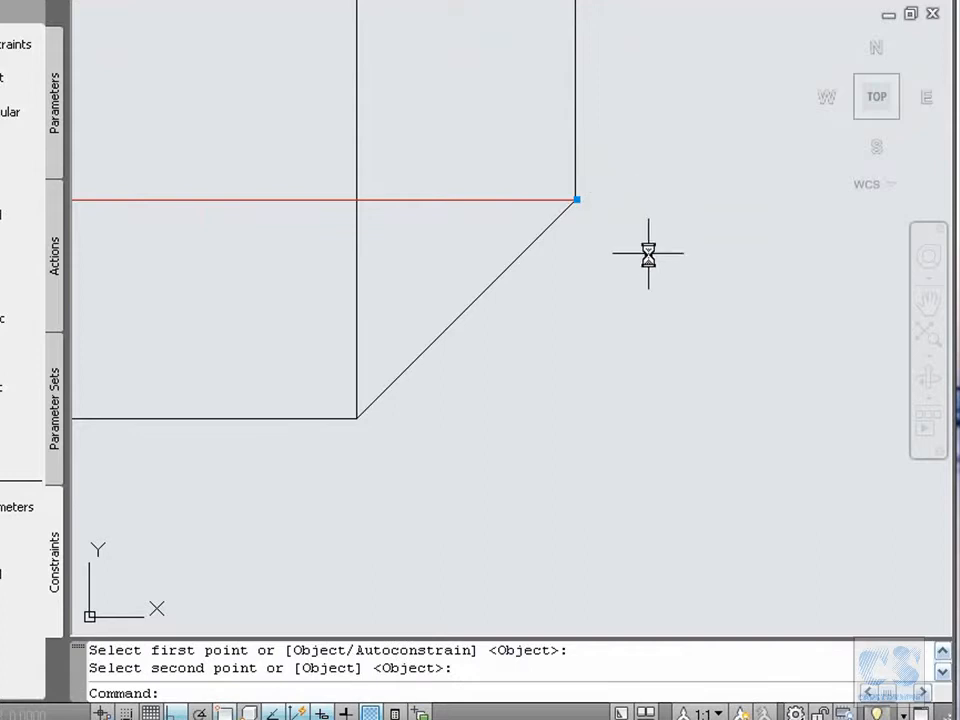
Make the shank's lower line, the vertical line at the chamfer's start and the lower chamfer line coincident at their shared corner.
key(Return)
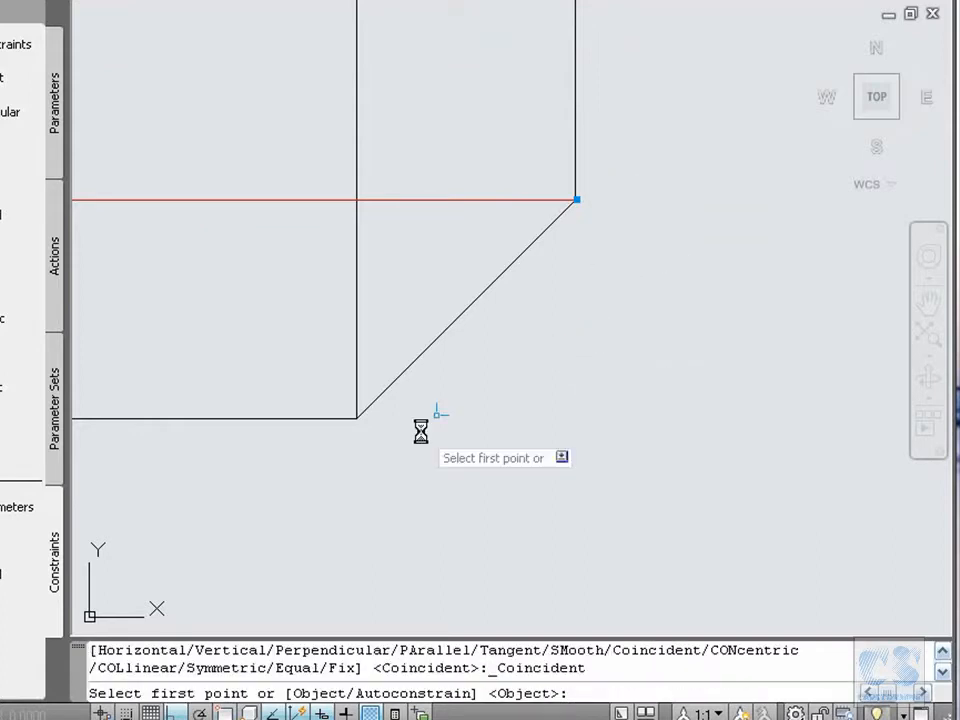
click(344, 420)
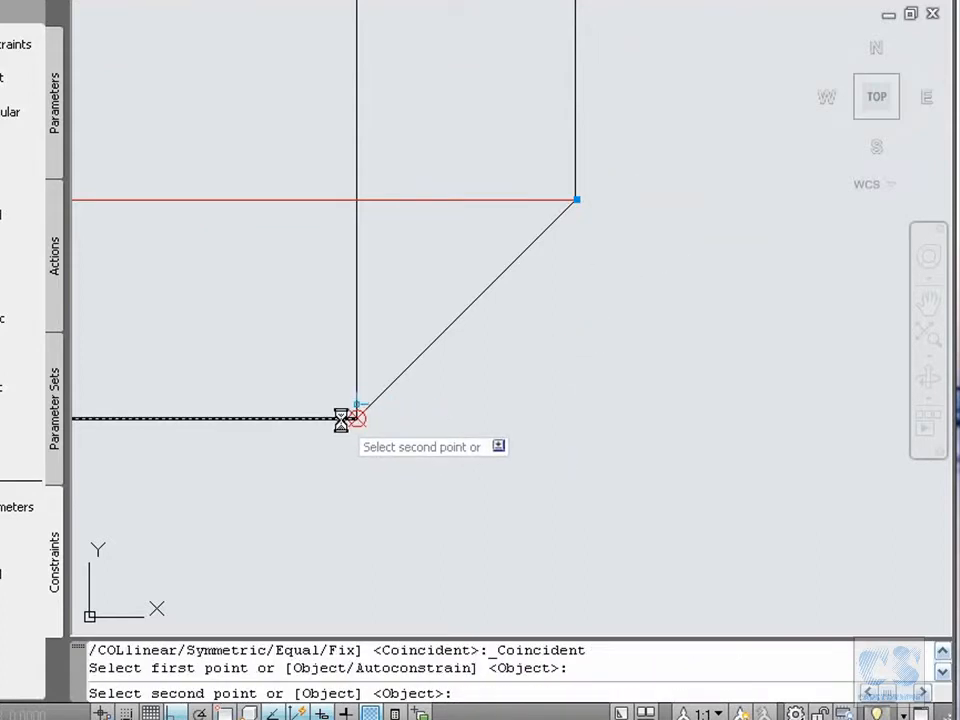
click(356, 400)
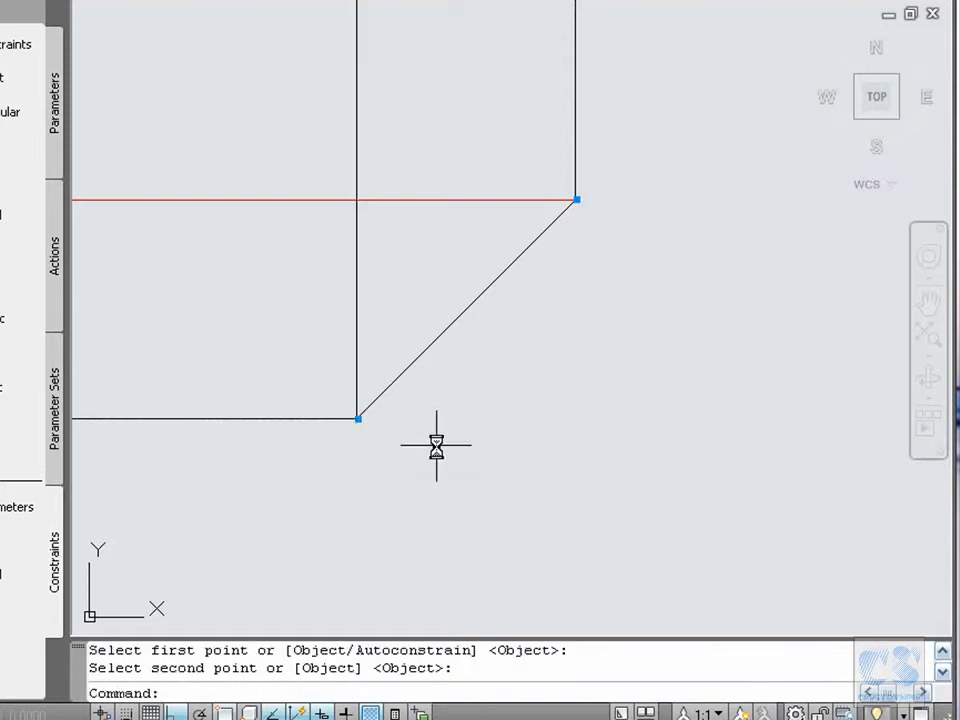
key(Return)
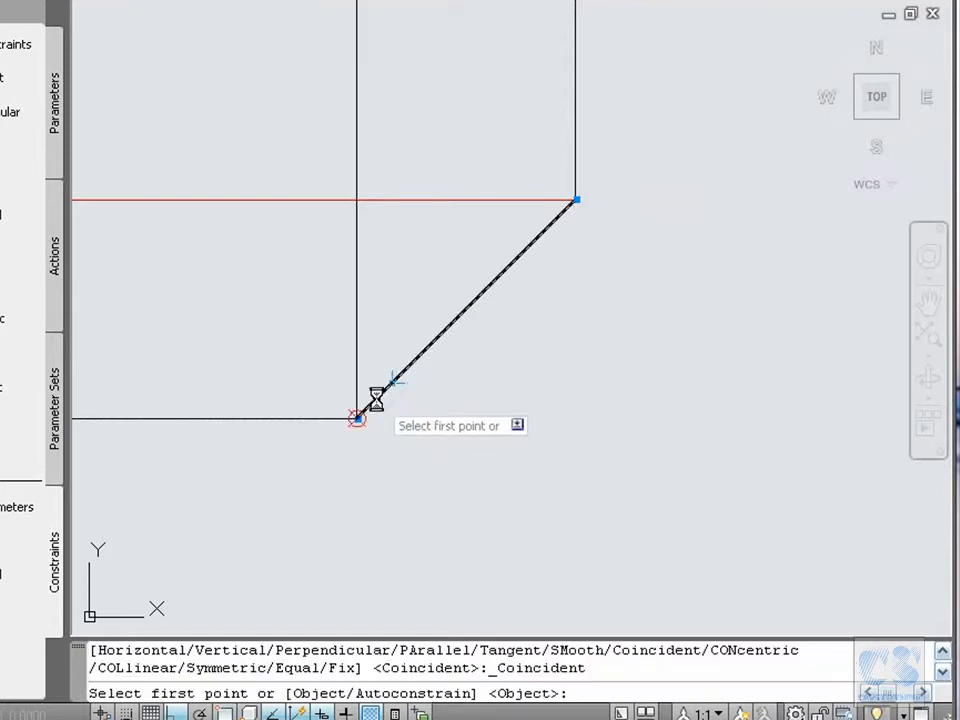
click(391, 382)
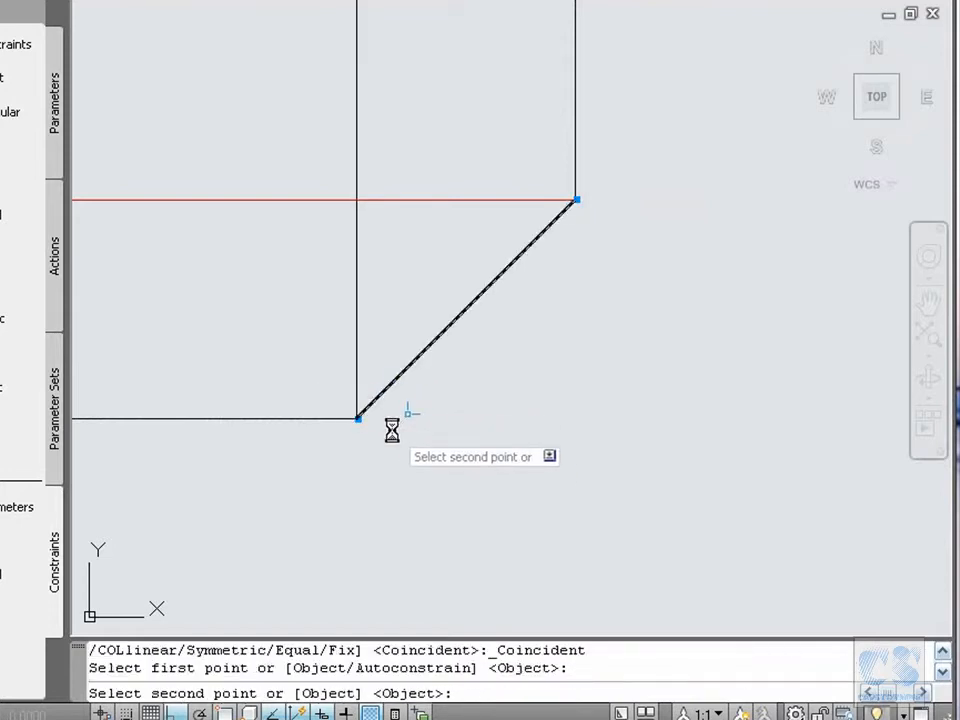
click(337, 419)
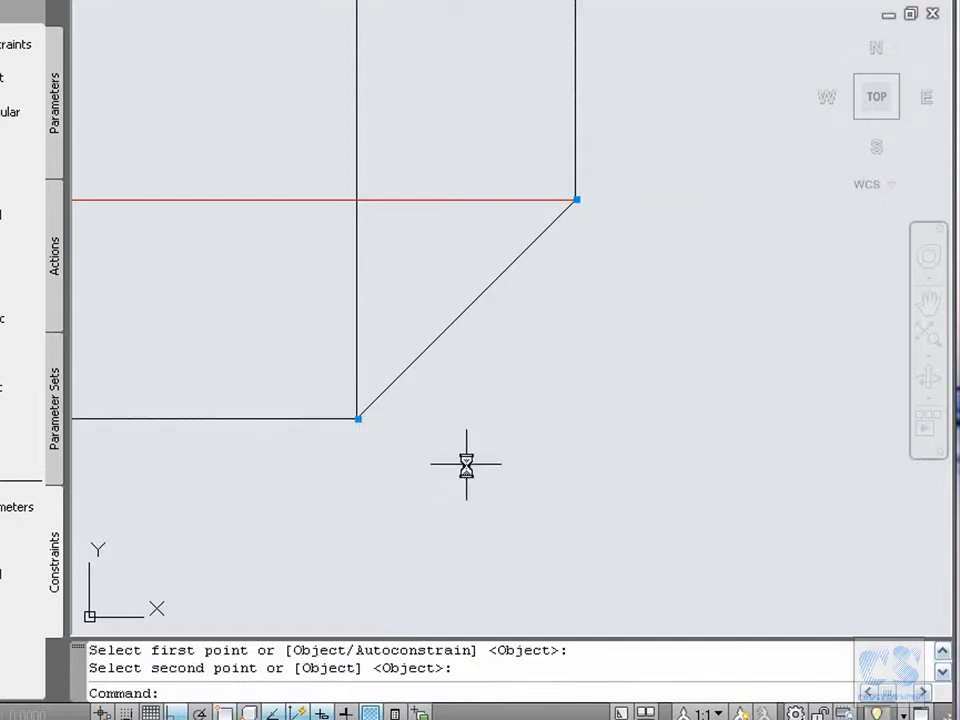
Constrain the midpoint of the vertical line at the start of the thread coincident with the centerline object.
text(z)
key(Return)
key(Return)
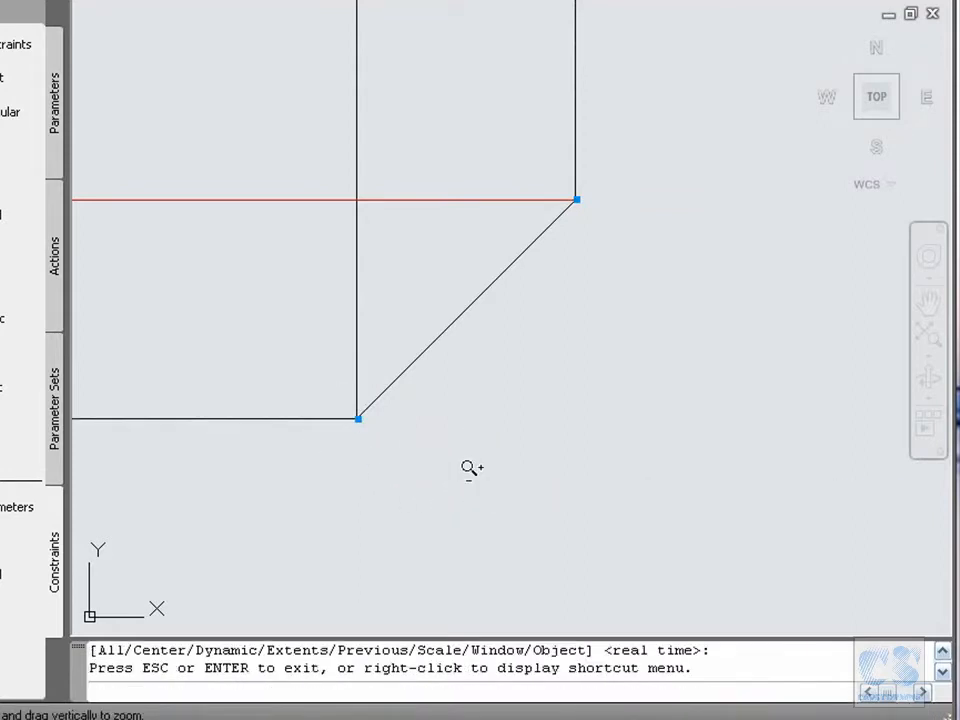
drag(597, 287, 390, 597)
drag(667, 229, 362, 650)
drag(588, 318, 425, 530)
drag(616, 307, 575, 344)
right_click(557, 370)
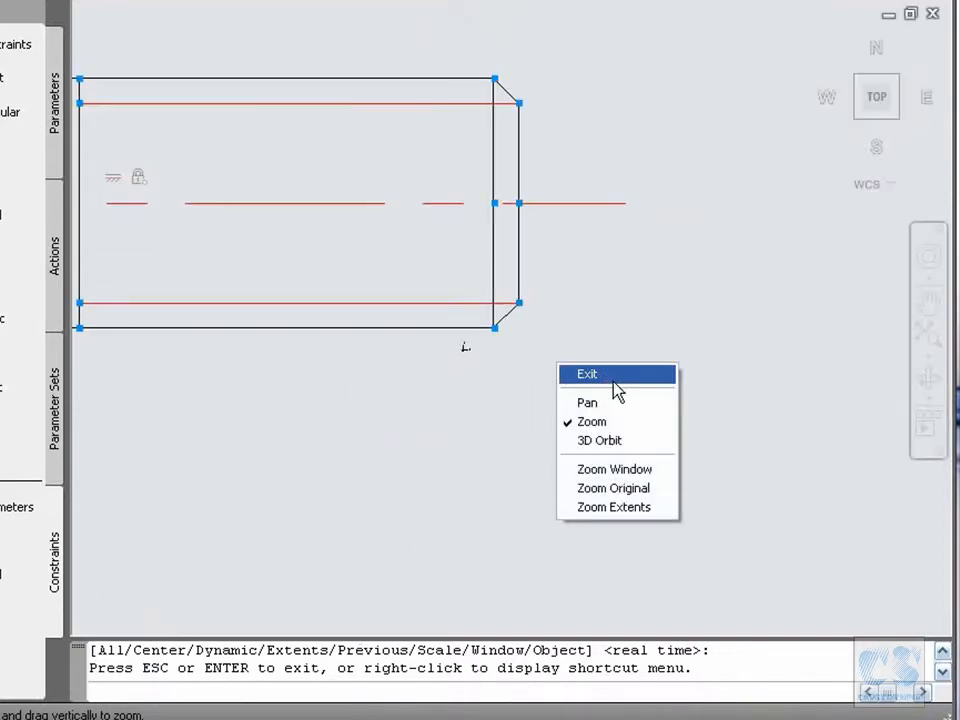
click(611, 401)
mouse_move(428, 365)
mouse_down()
mouse_move(570, 360)
mouse_move(672, 375)
mouse_up()
mouse_move(514, 369)
mouse_down()
mouse_move(537, 421)
mouse_move(517, 420)
mouse_up()
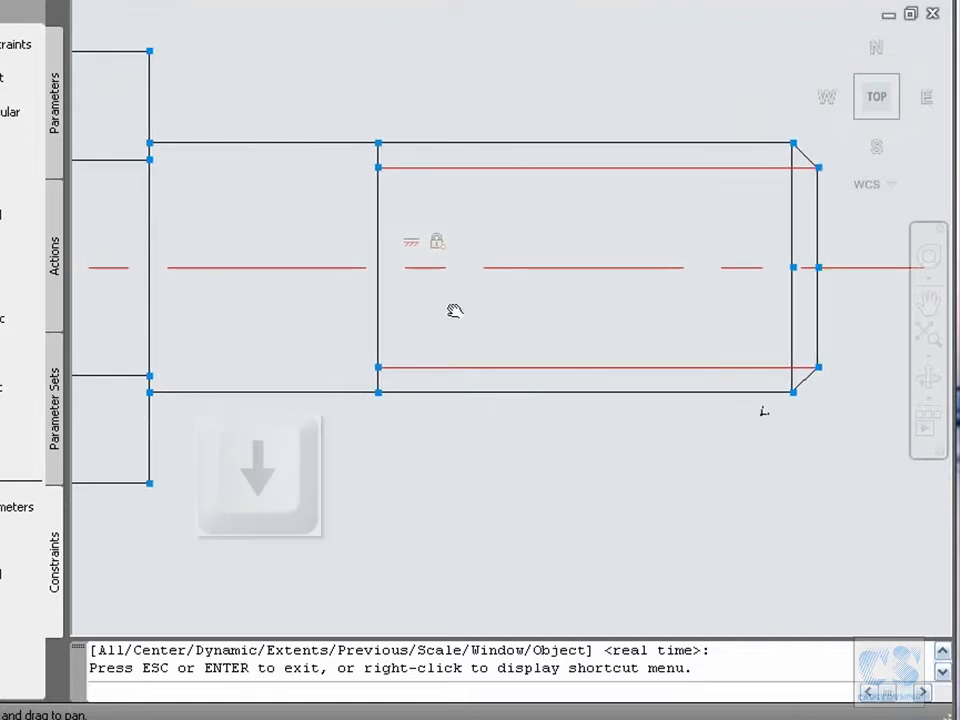
key(Escape)
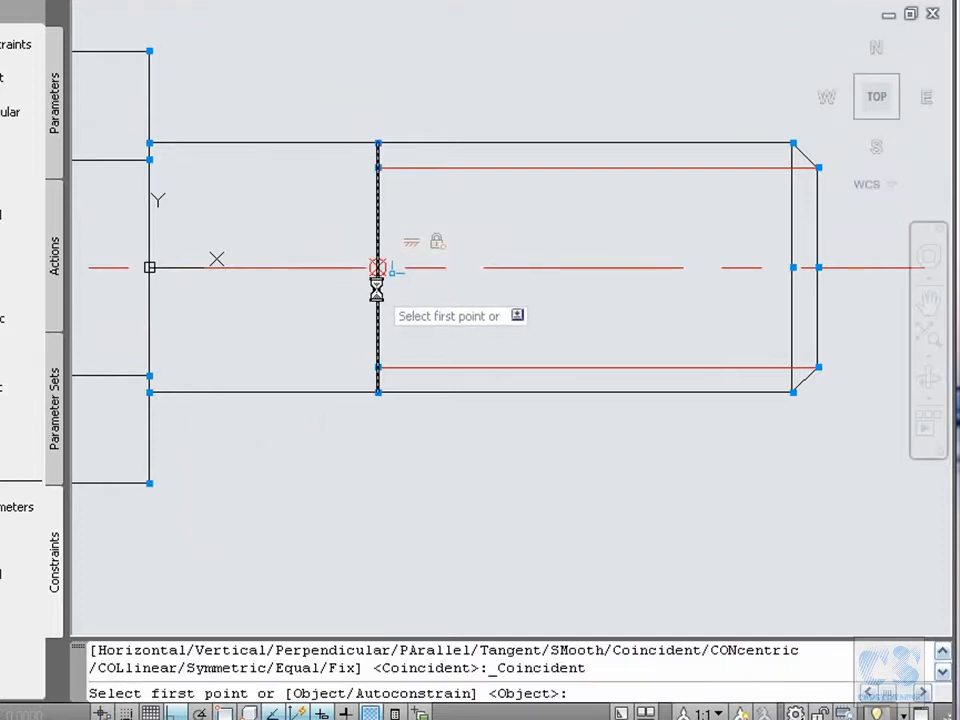
click(377, 268)
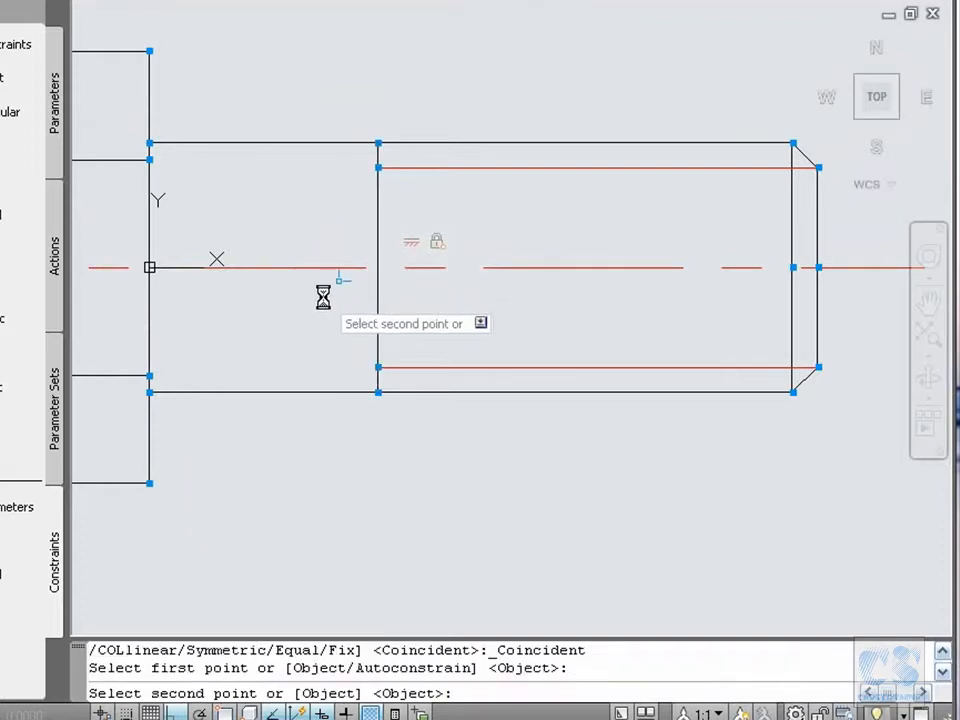
key(Return)
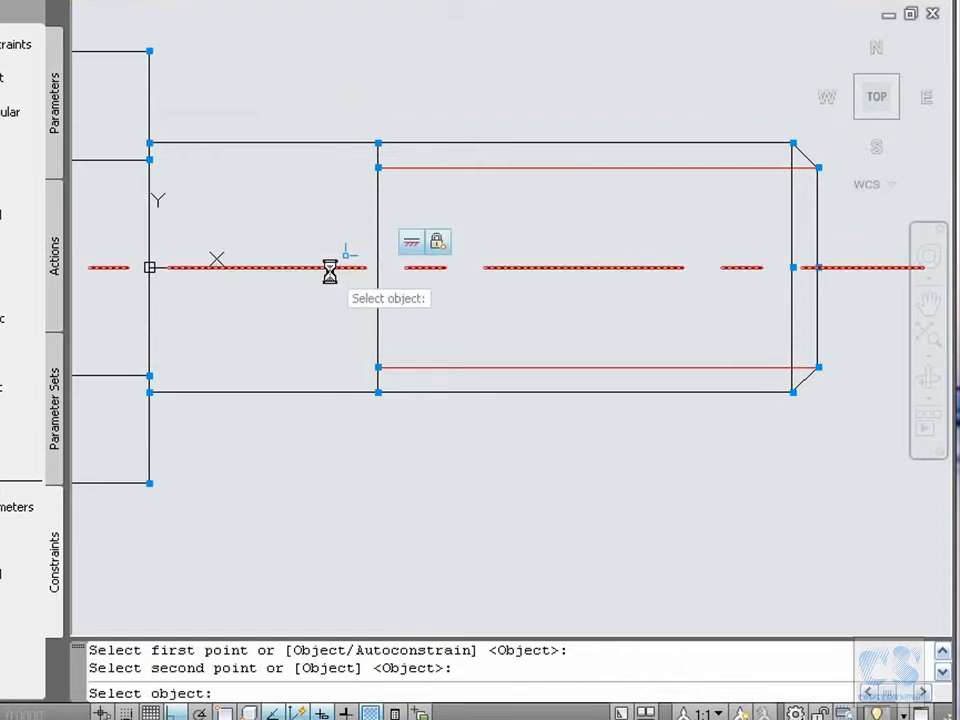
click(330, 268)
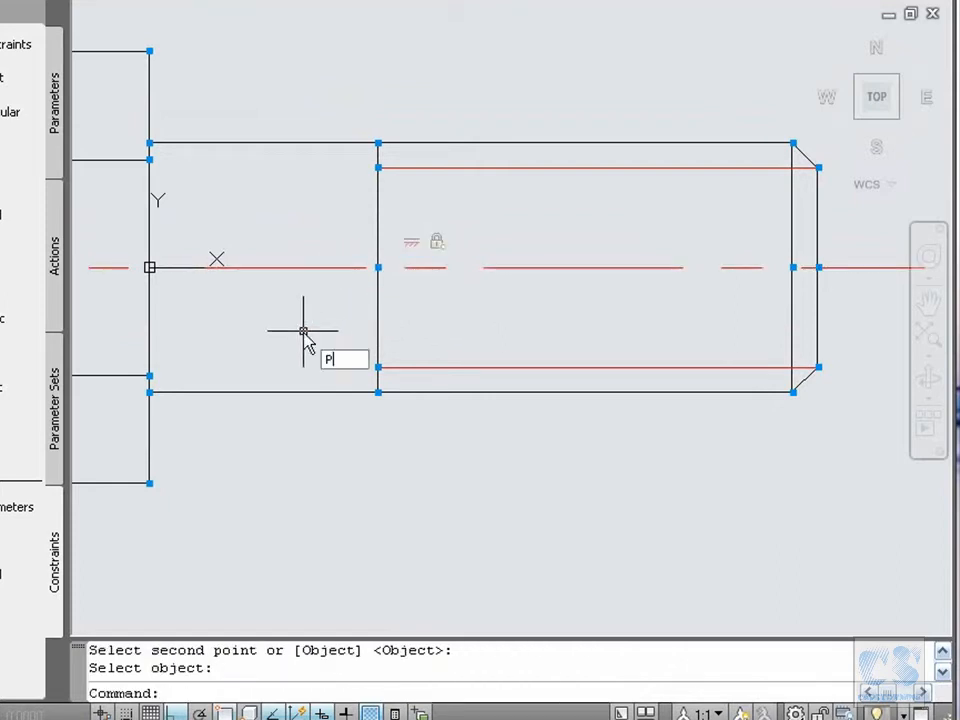
Constrain the midpoint of the vertical line between head and shank coincident with the centerline object.
key(Return)
mouse_move(237, 347)
mouse_down()
mouse_move(399, 332)
mouse_move(390, 343)
mouse_up()
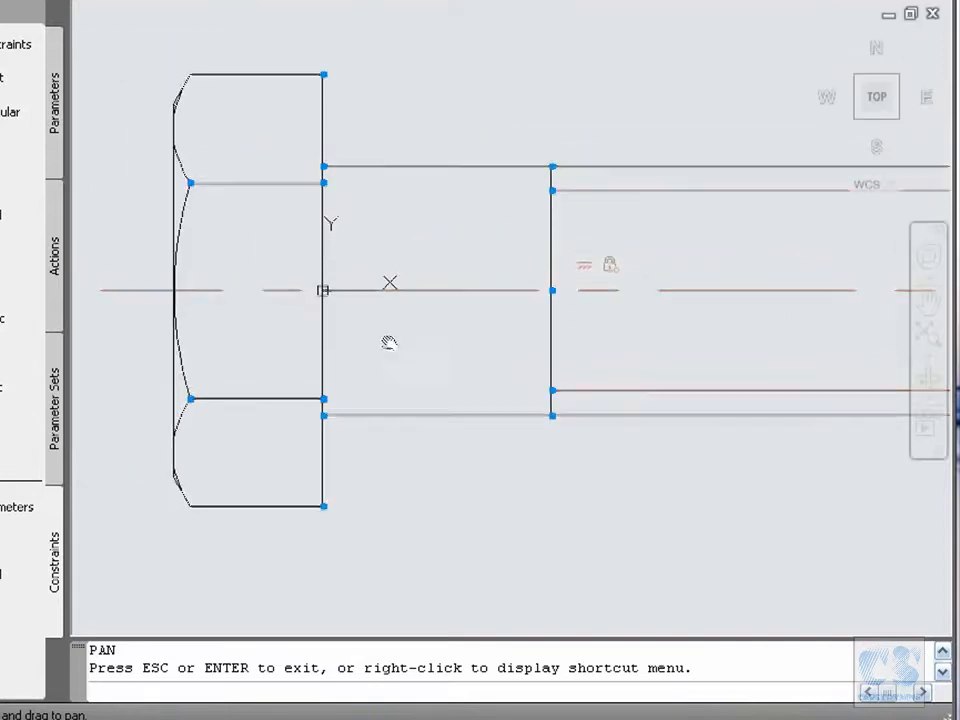
key(Escape)
key(Down)
key(Down)
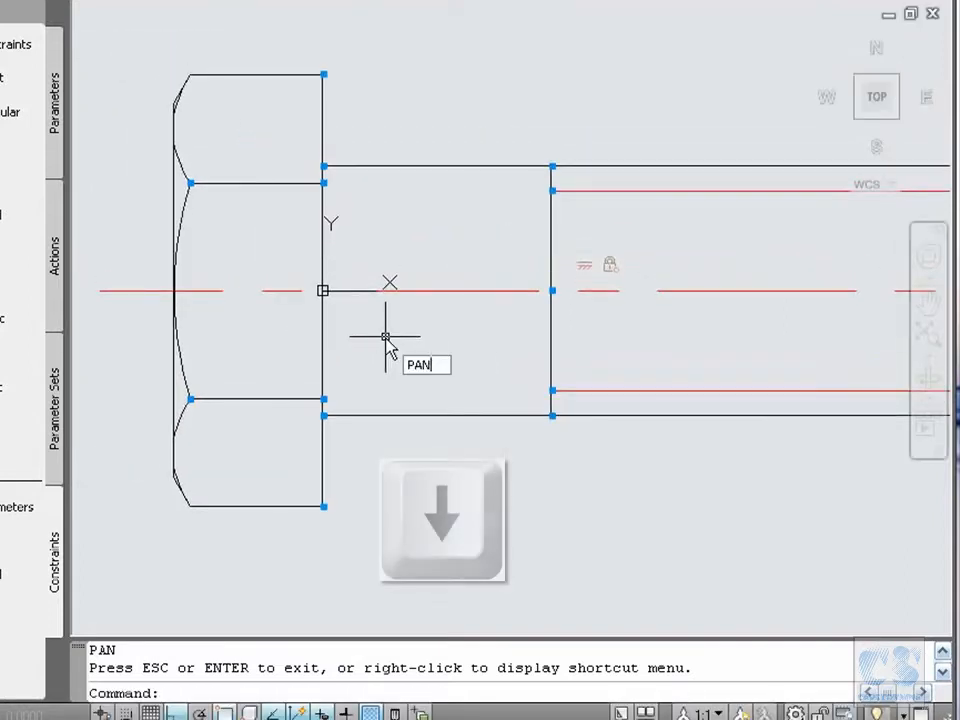
key(Return)
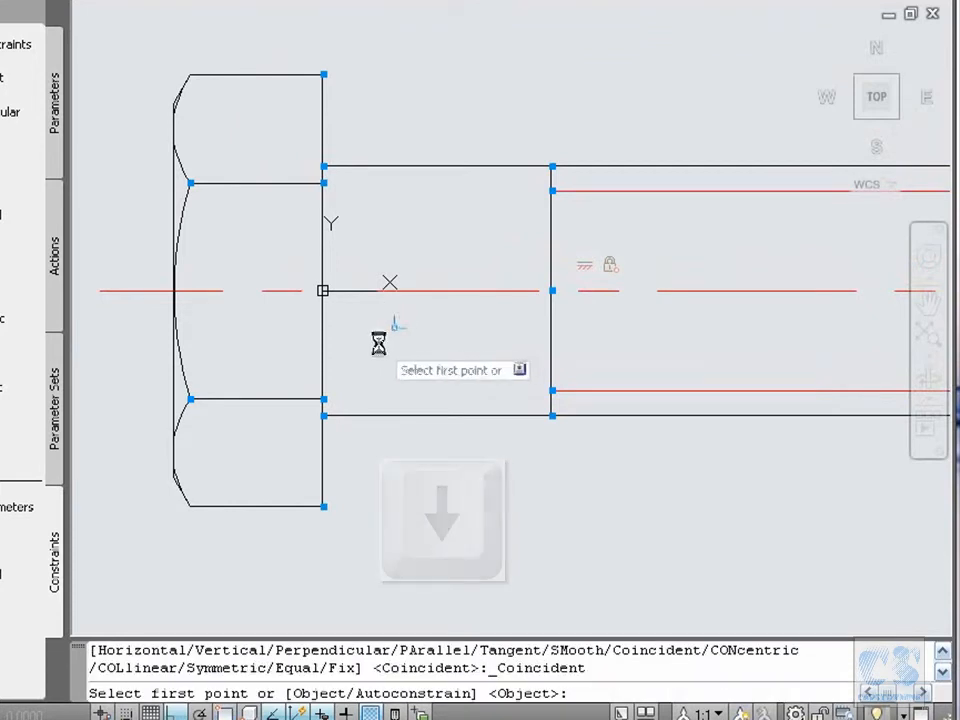
click(321, 339)
key(Return)
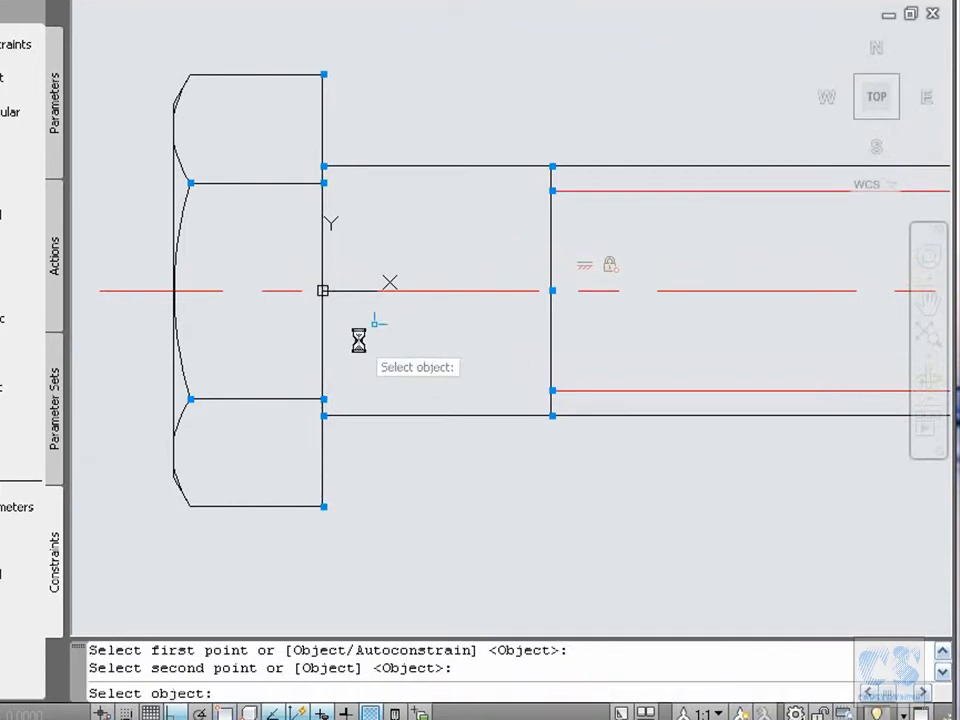
click(426, 290)
Constrain the midpoint of the head's large middle arc coincident with the centerline object.
key(Return)
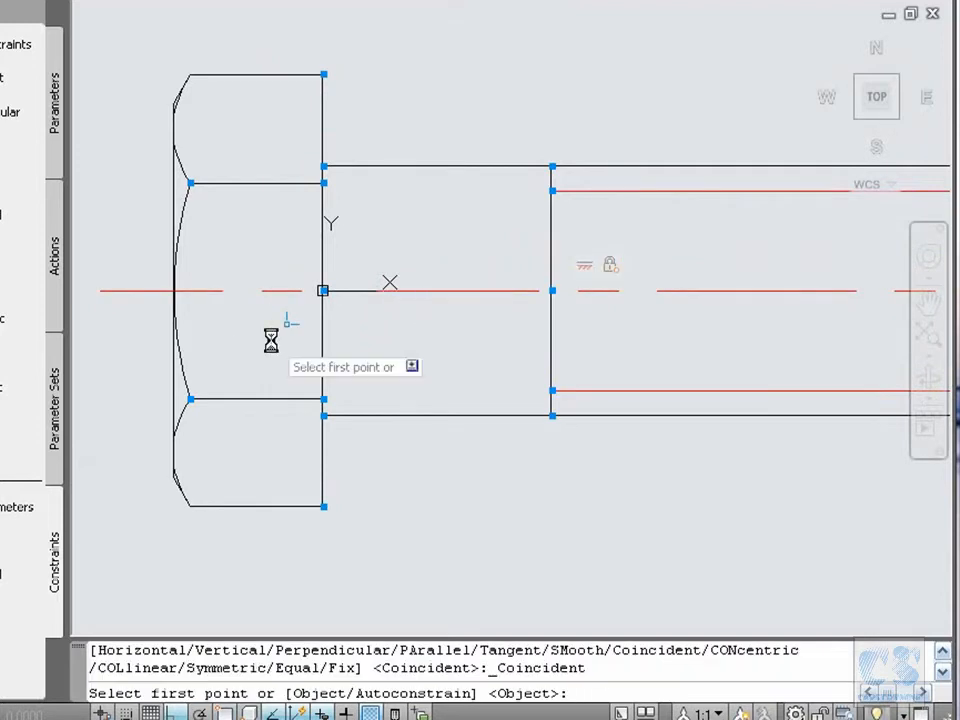
click(177, 333)
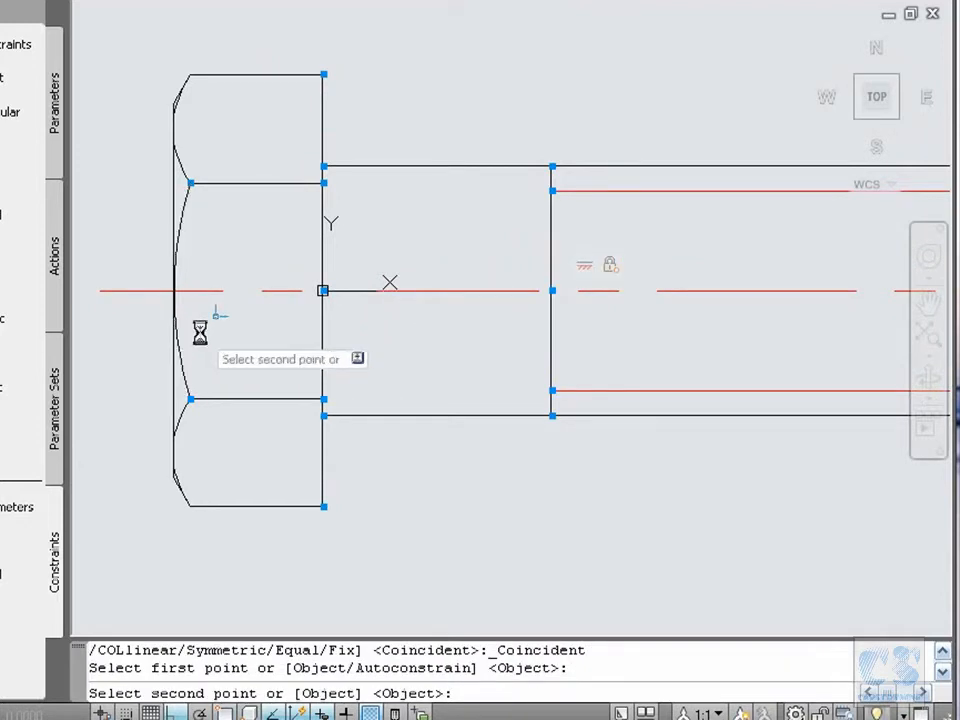
key(Return)
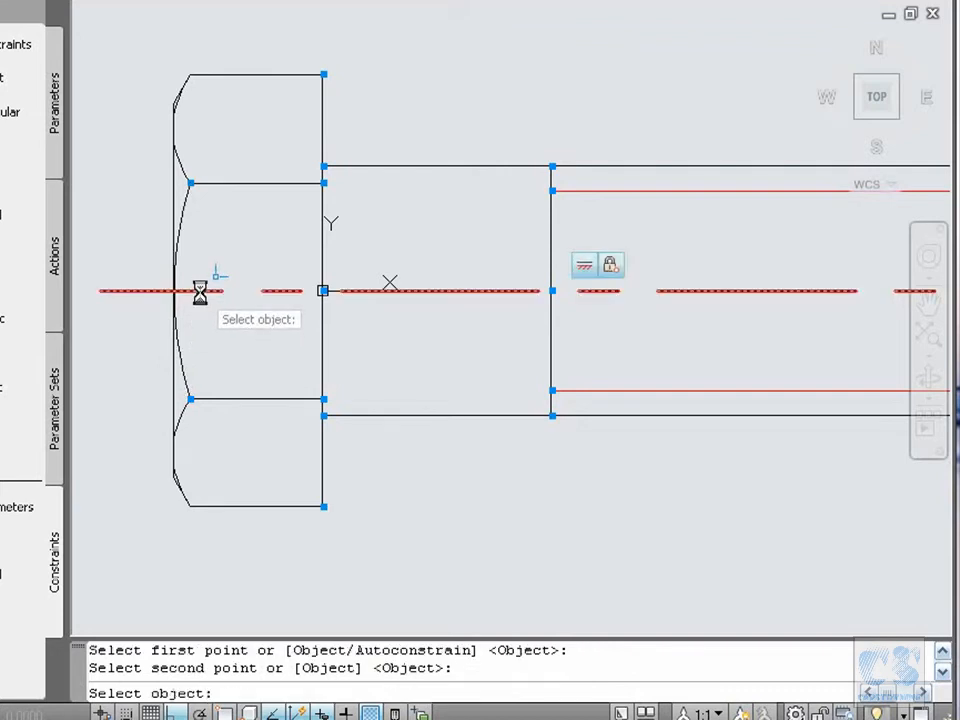
click(199, 290)
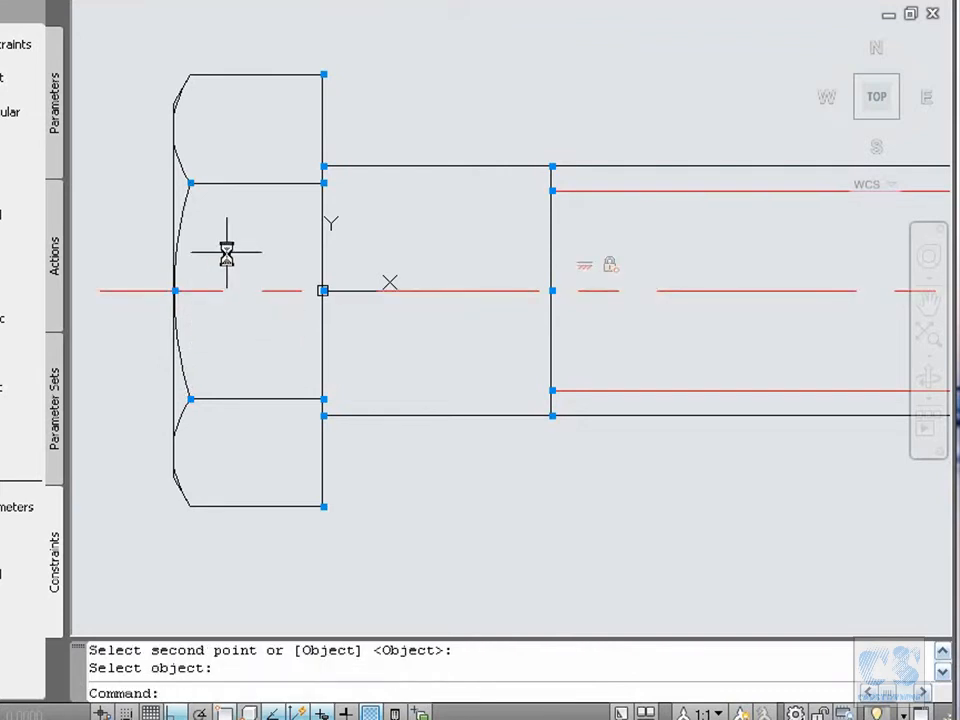
Constrain the midpoint of the vertical line on the head's outer face coincident with the centerline object.
key(Return)
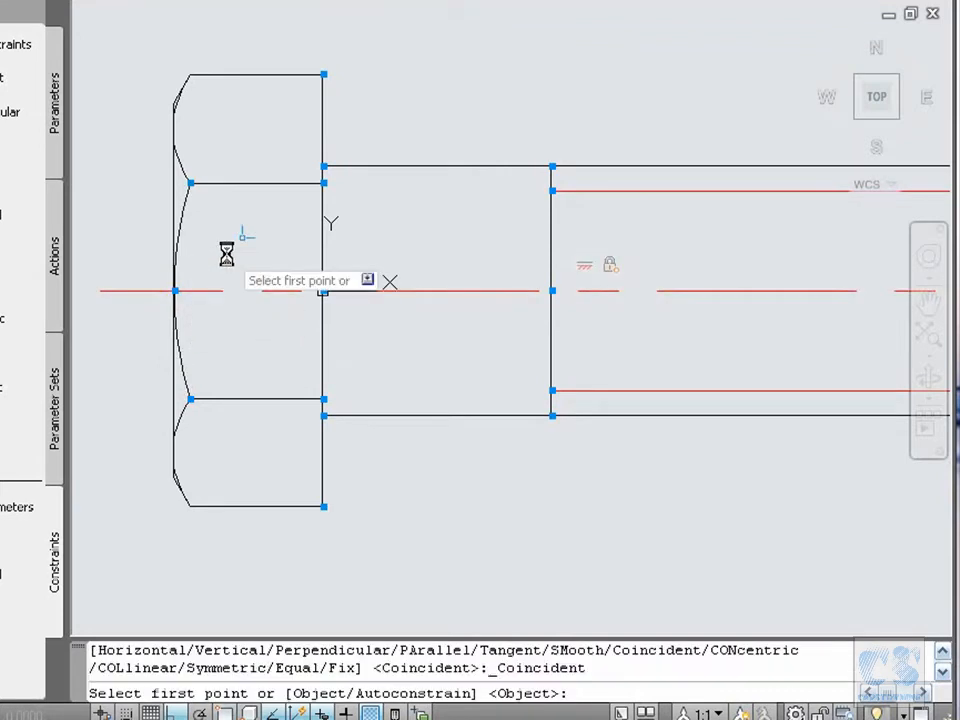
click(172, 356)
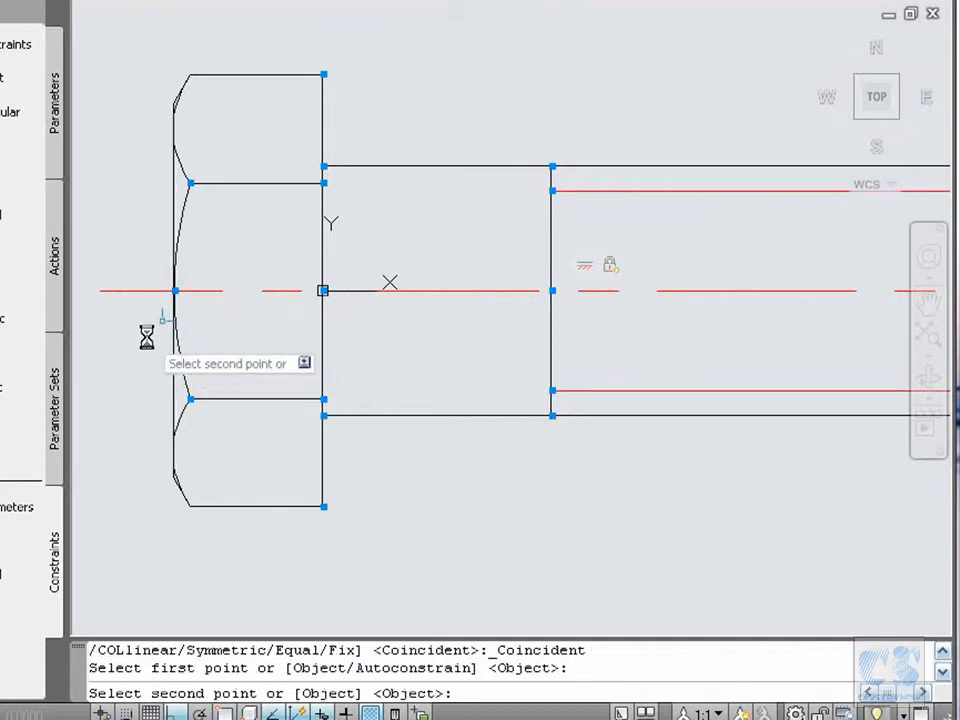
key(Return)
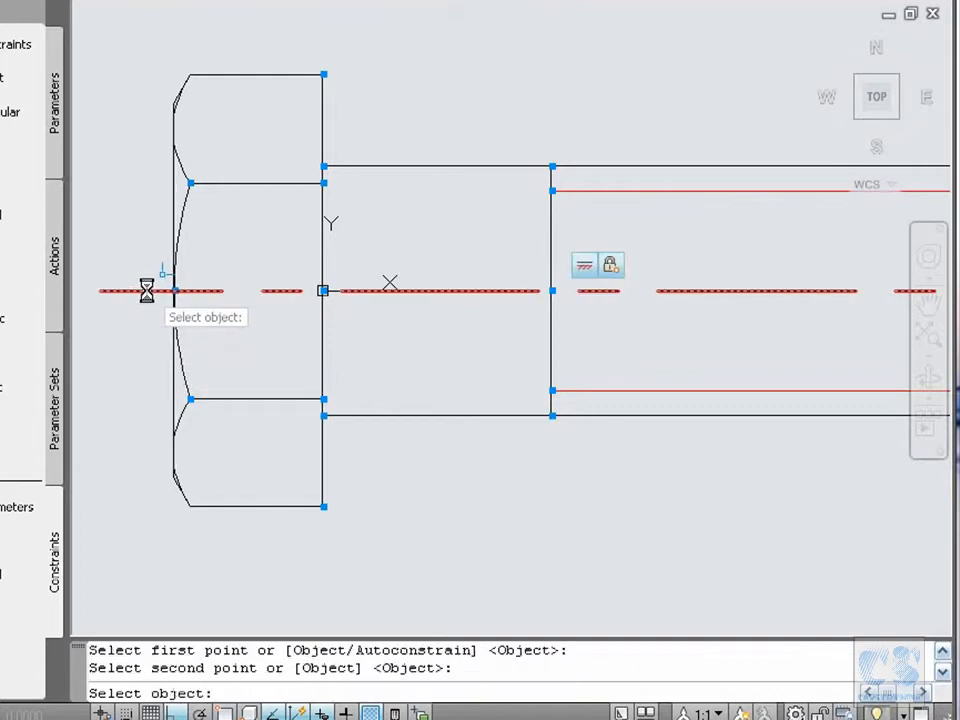
click(150, 290)
Trim the slanted chamfer line's excess end where it crosses the small arc at the head's upper outer corner, using the Extend tool.
text(Z)
key(Return)
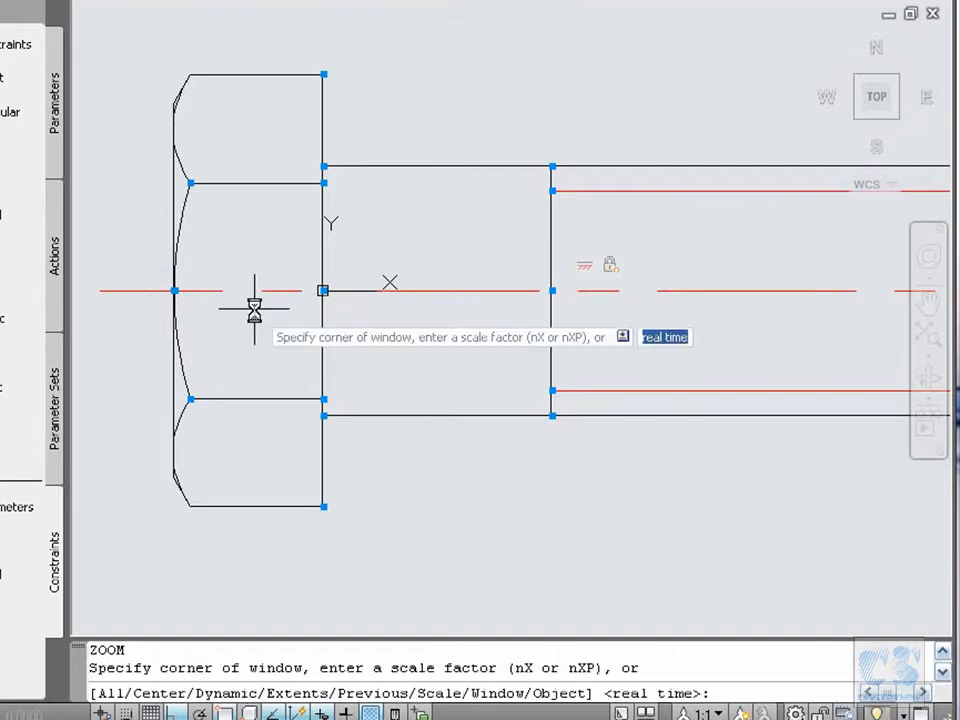
click(116, 26)
click(251, 151)
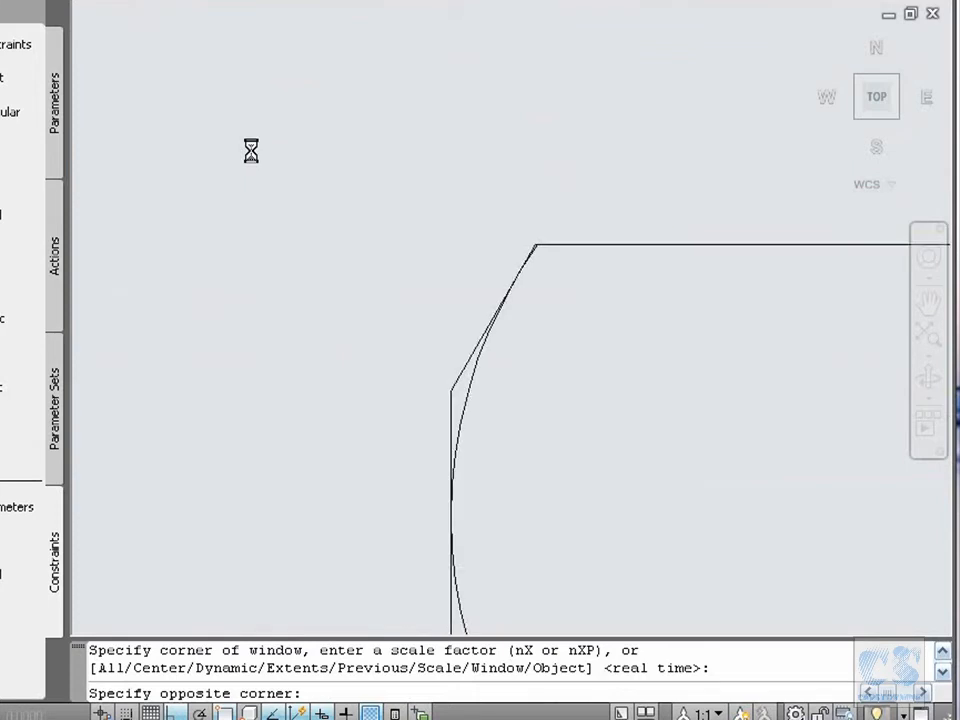
text(Z)
key(Return)
click(450, 232)
click(656, 339)
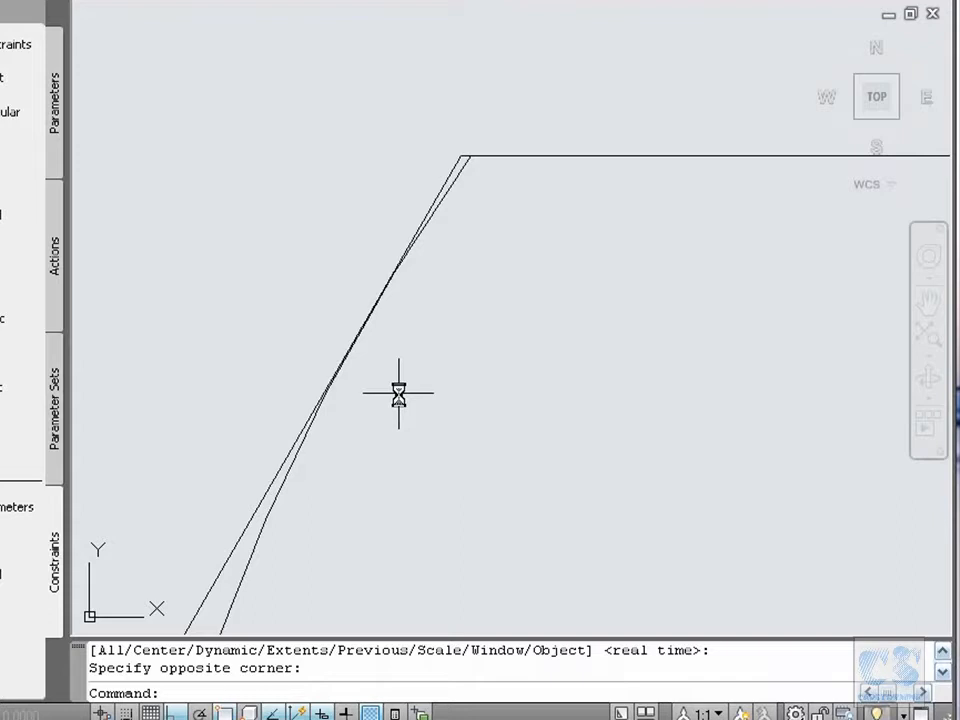
text(EX)
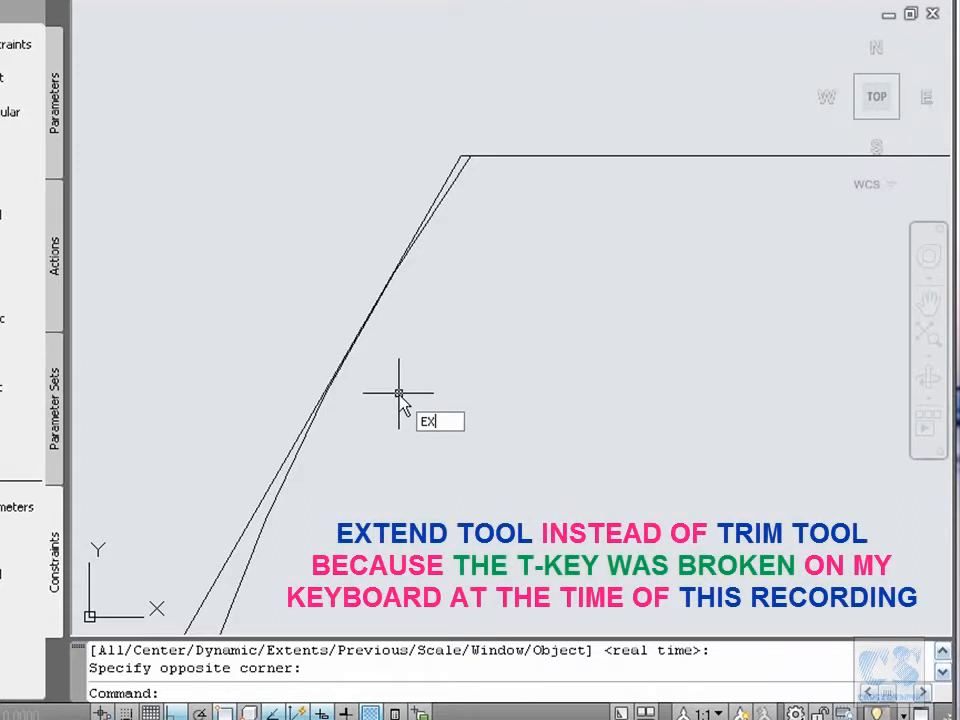
key(Return)
key(Return)
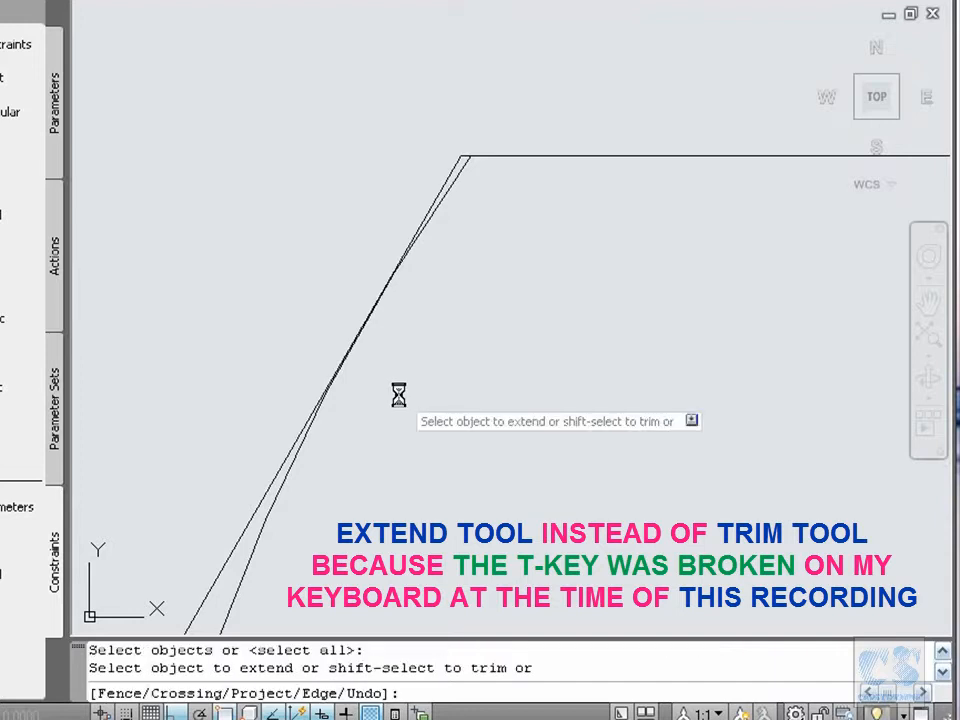
click(445, 180)
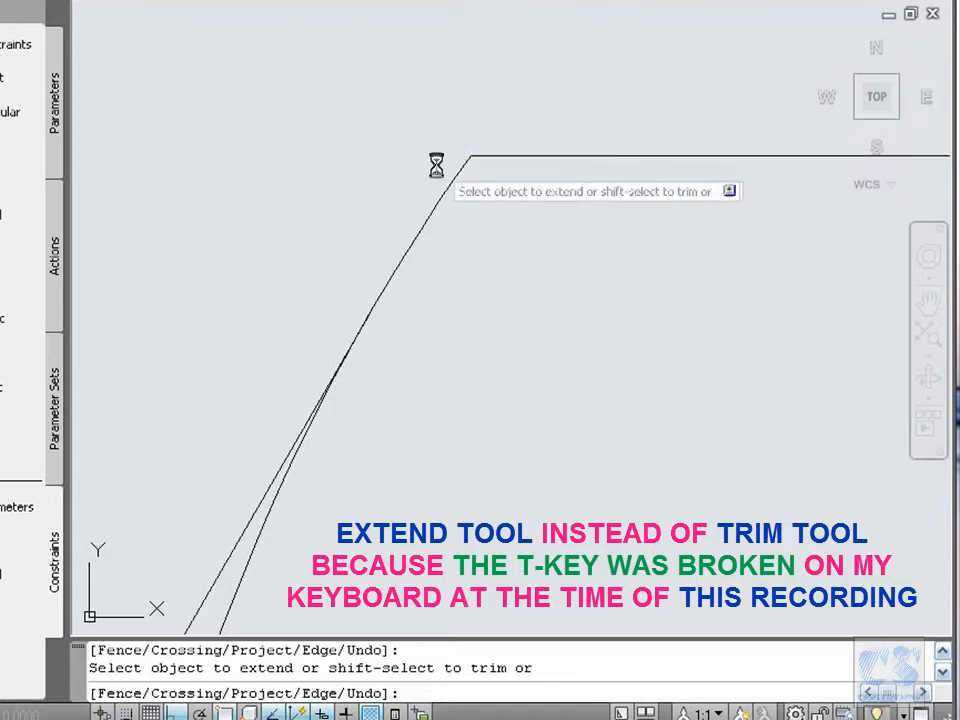
key(Return)
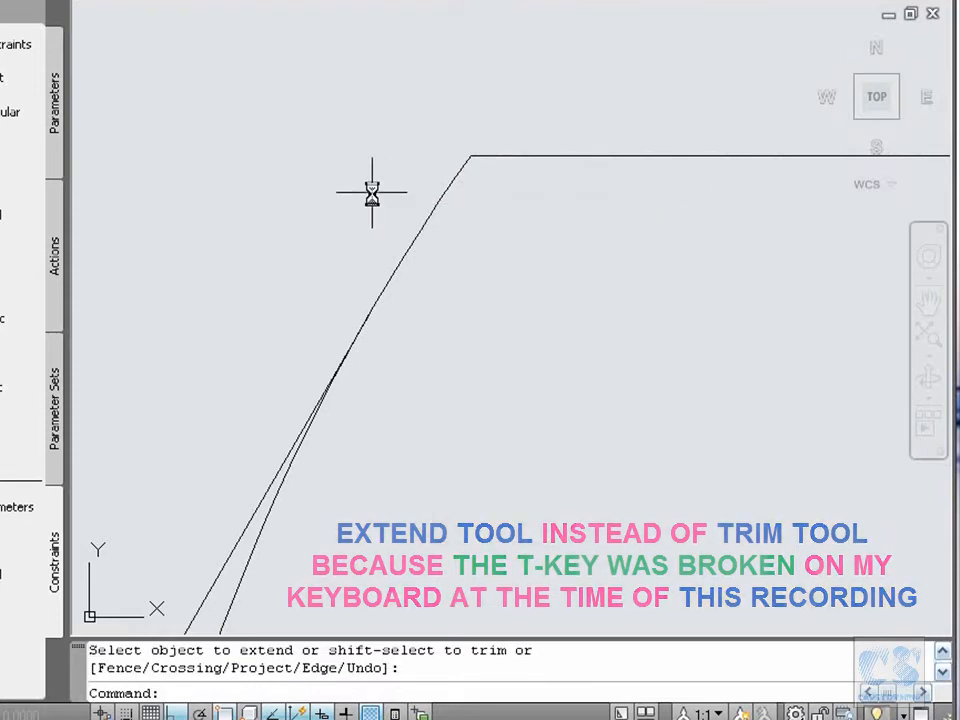
Constrain the upper small arc's end coincident with the outer endpoint of the head's top horizontal line.
key(Down)
key(Down)
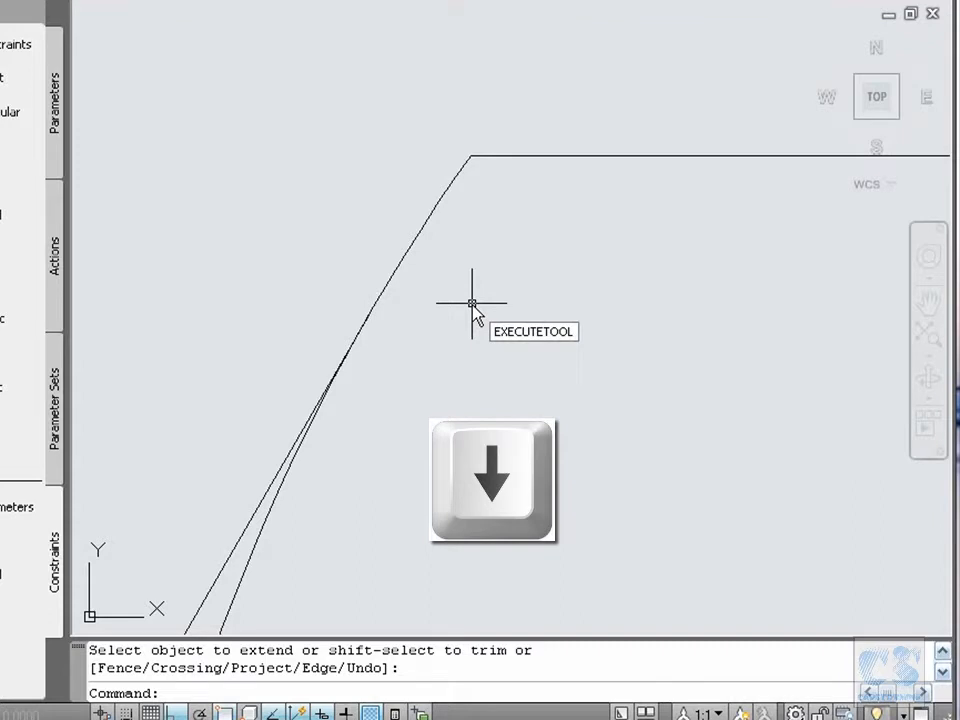
key(Return)
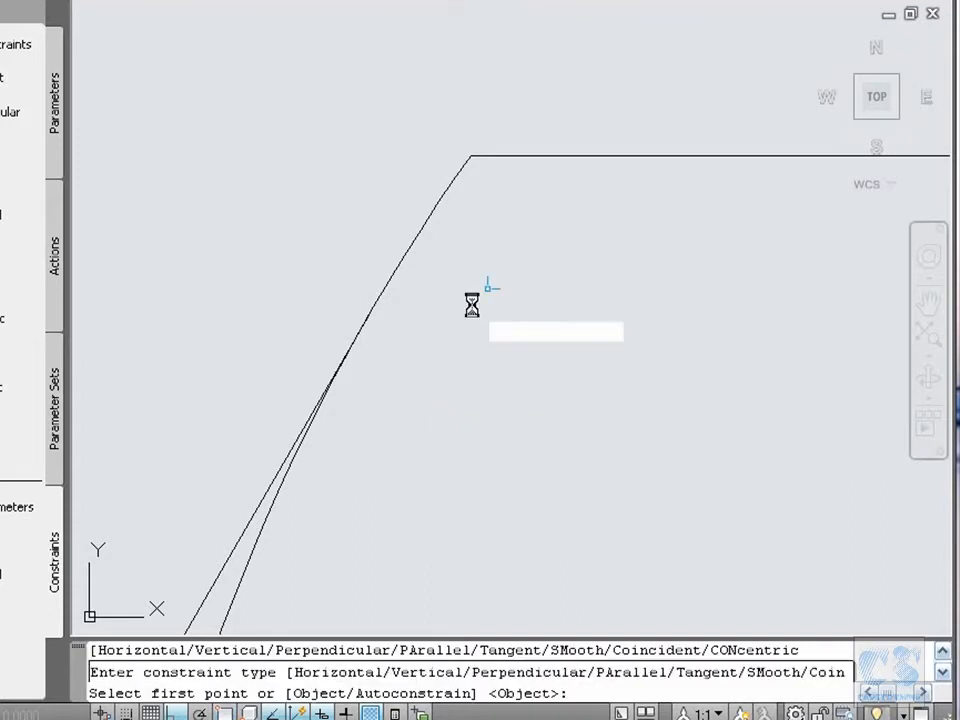
click(468, 157)
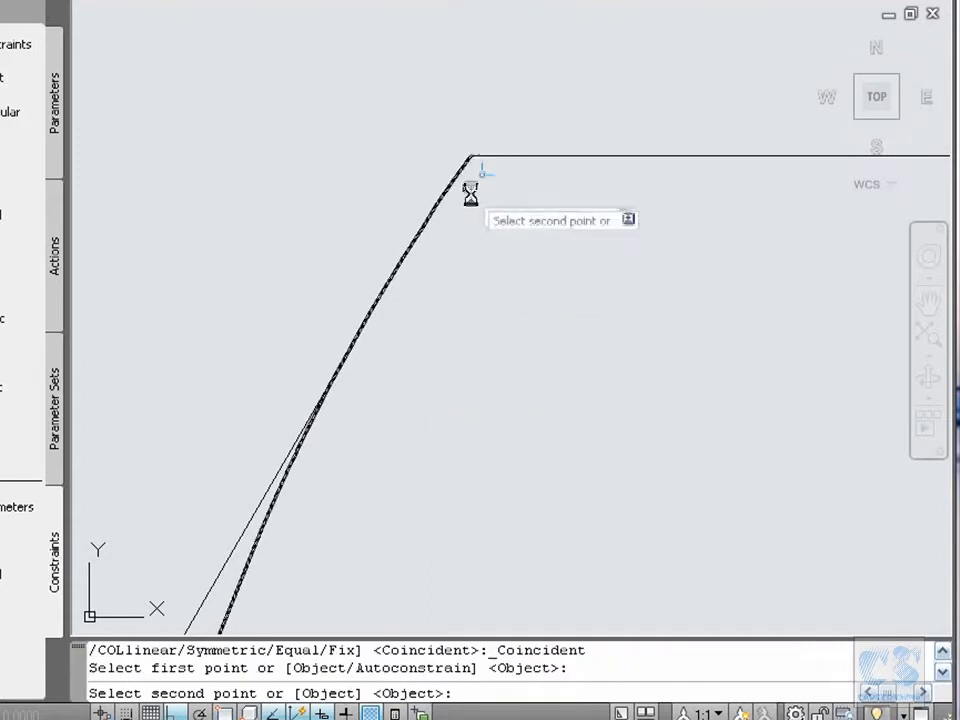
click(497, 155)
Constrain the upper chamfer line's trimmed end coincident with the small arc and its lower end coincident with the outer vertical line's endpoint.
scroll(497, 155, down, 4)
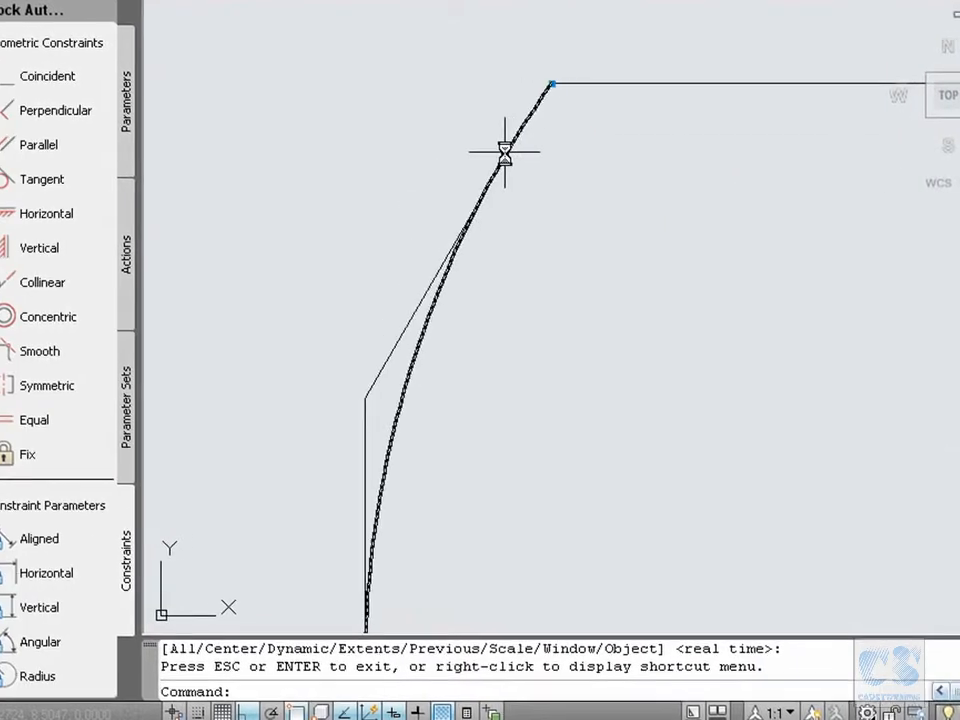
click(80, 76)
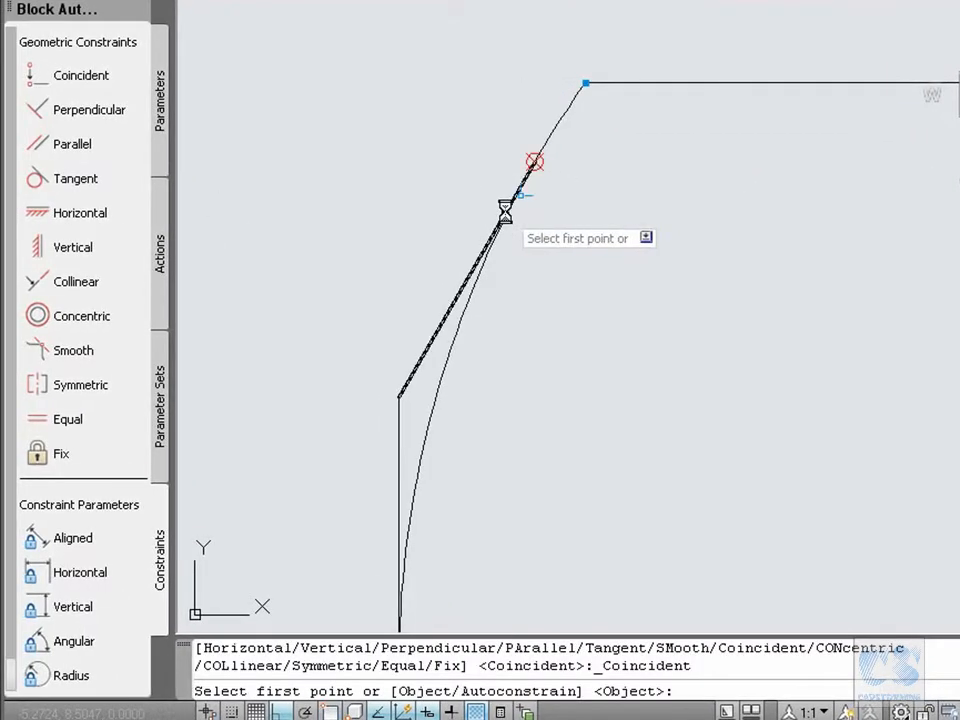
click(520, 195)
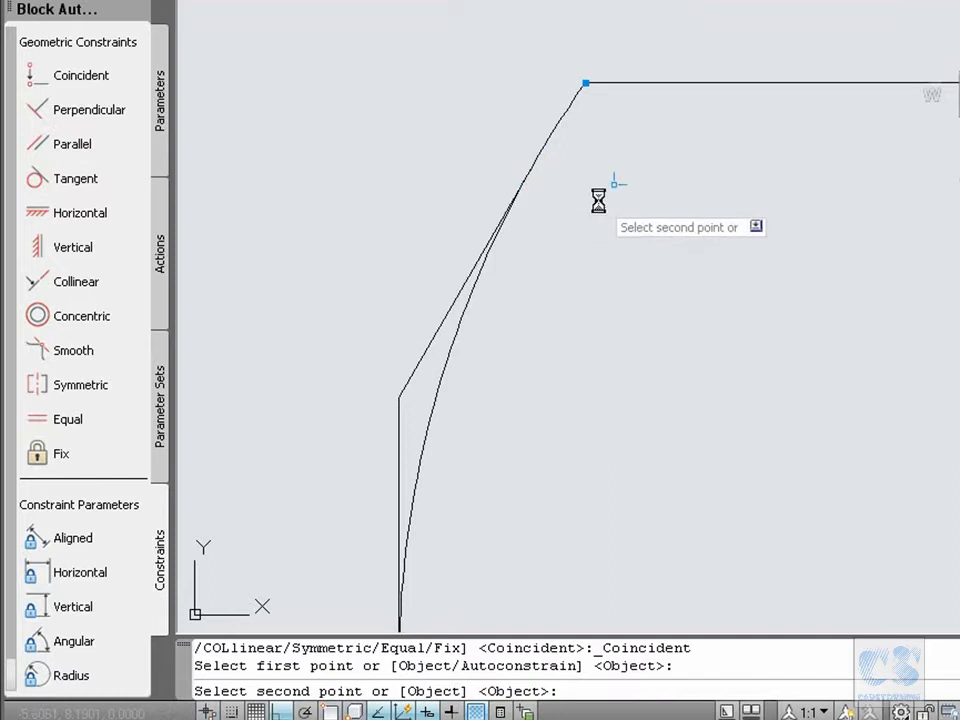
key(Return)
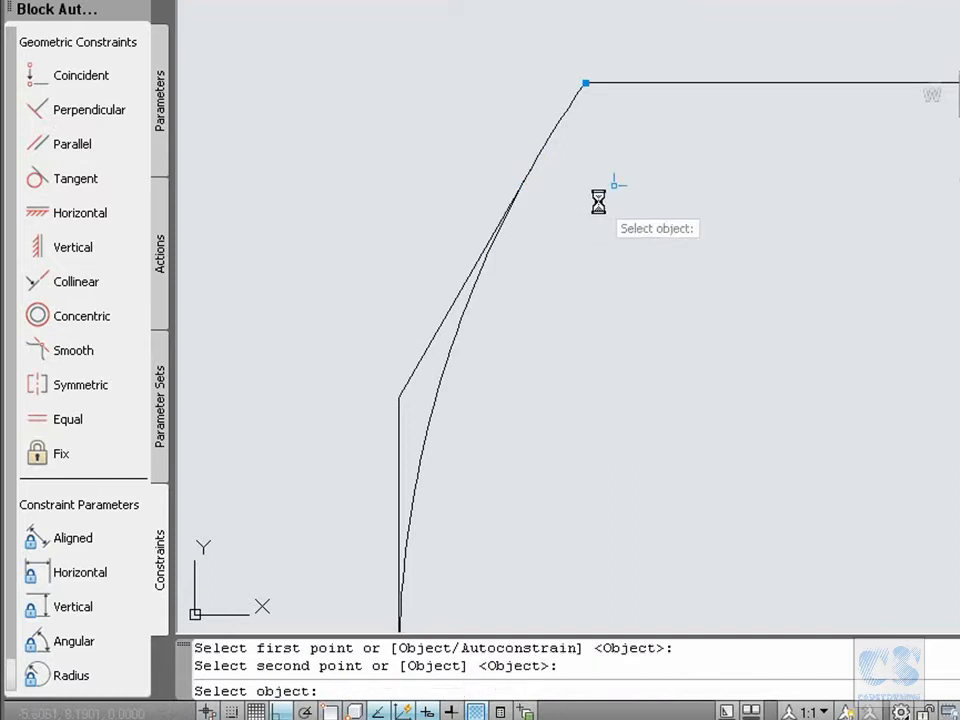
click(491, 248)
key(Return)
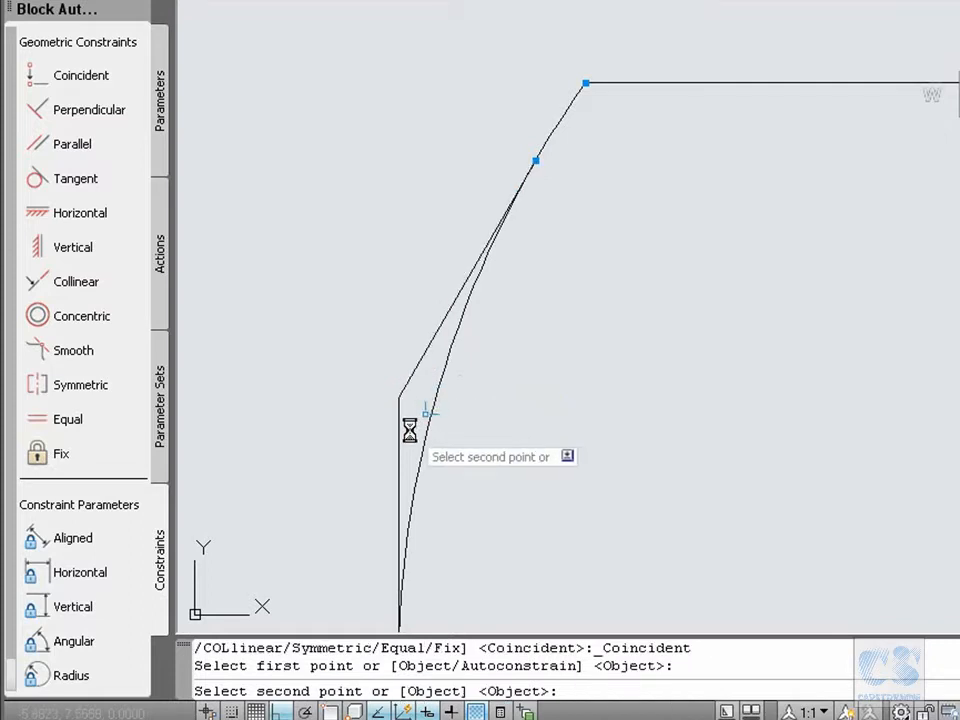
click(401, 412)
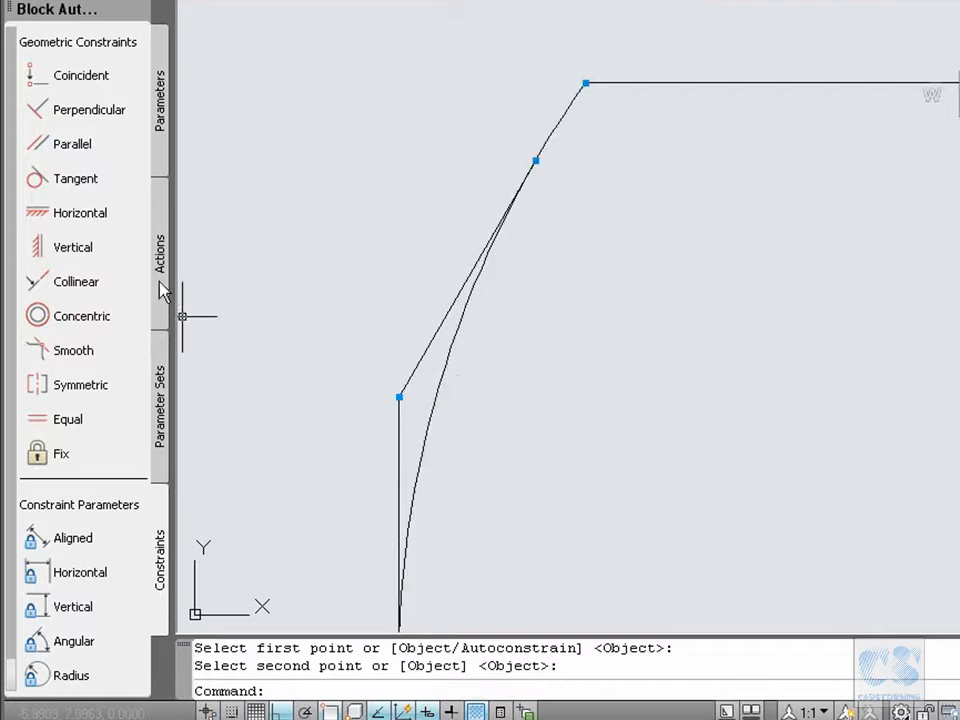
Add a Tangent constraint between the head's upper small arc and the upper chamfer line.
click(36, 180)
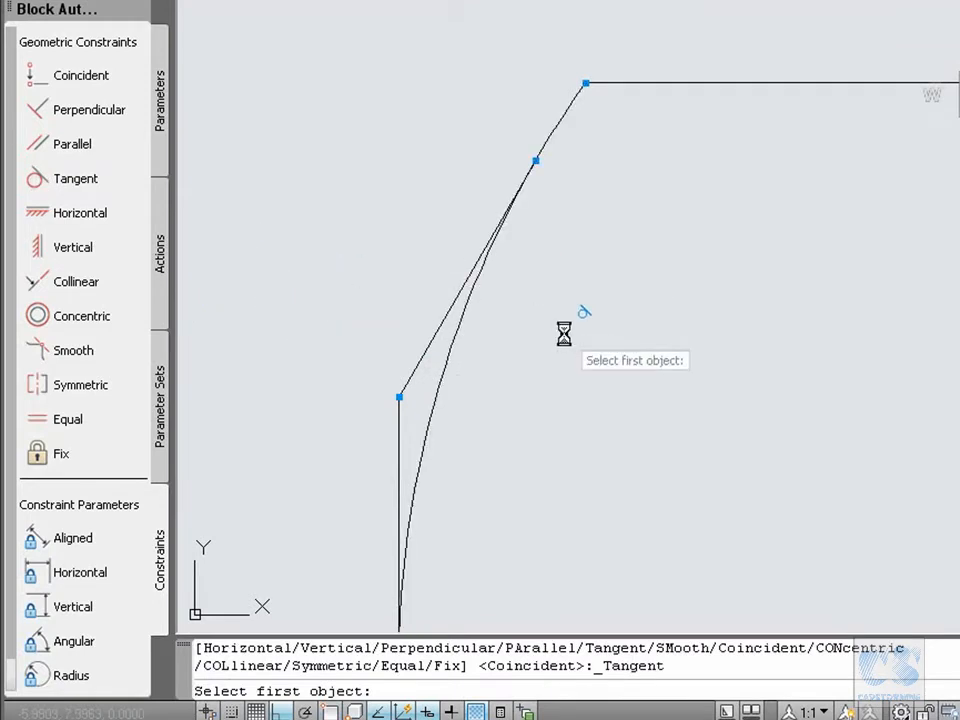
click(470, 302)
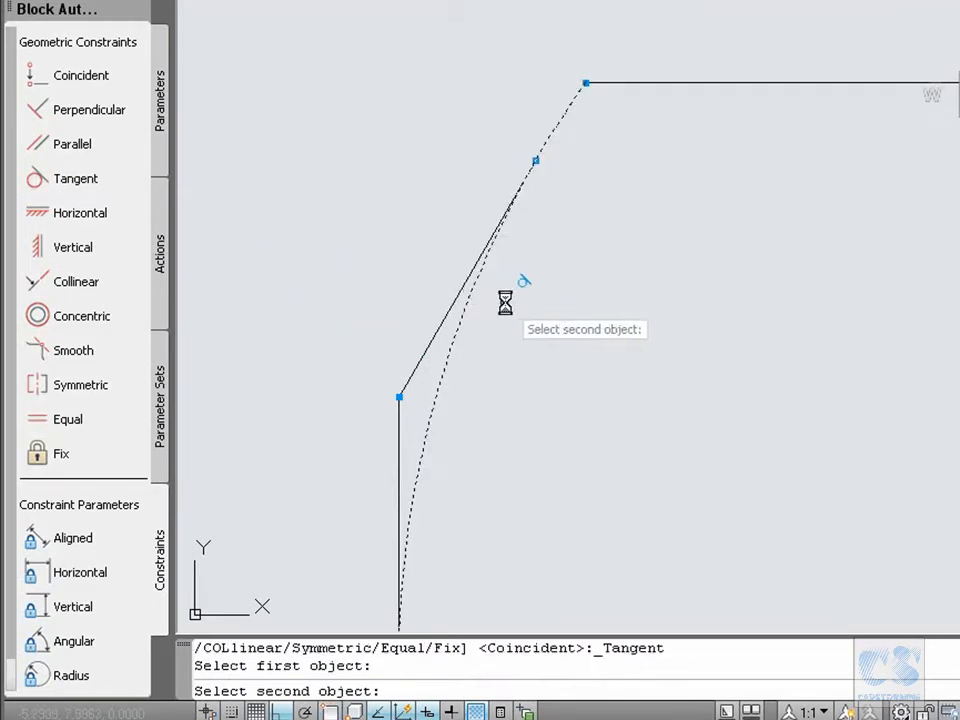
click(447, 308)
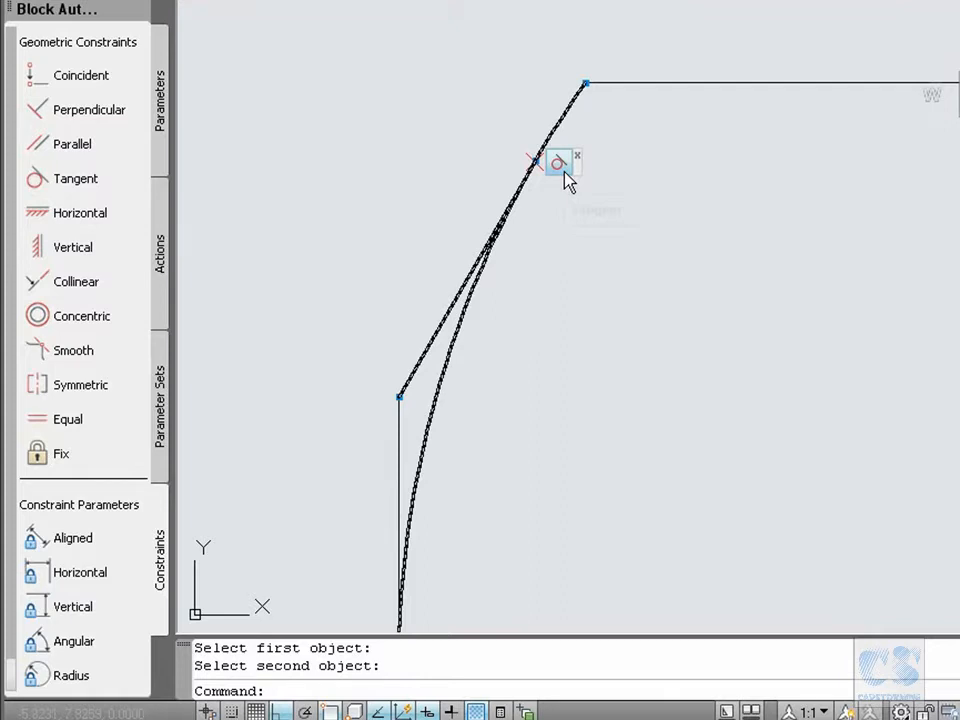
Add a Tangent constraint between the head's upper small arc and the vertical line of the outer face.
text(z)
key(Return)
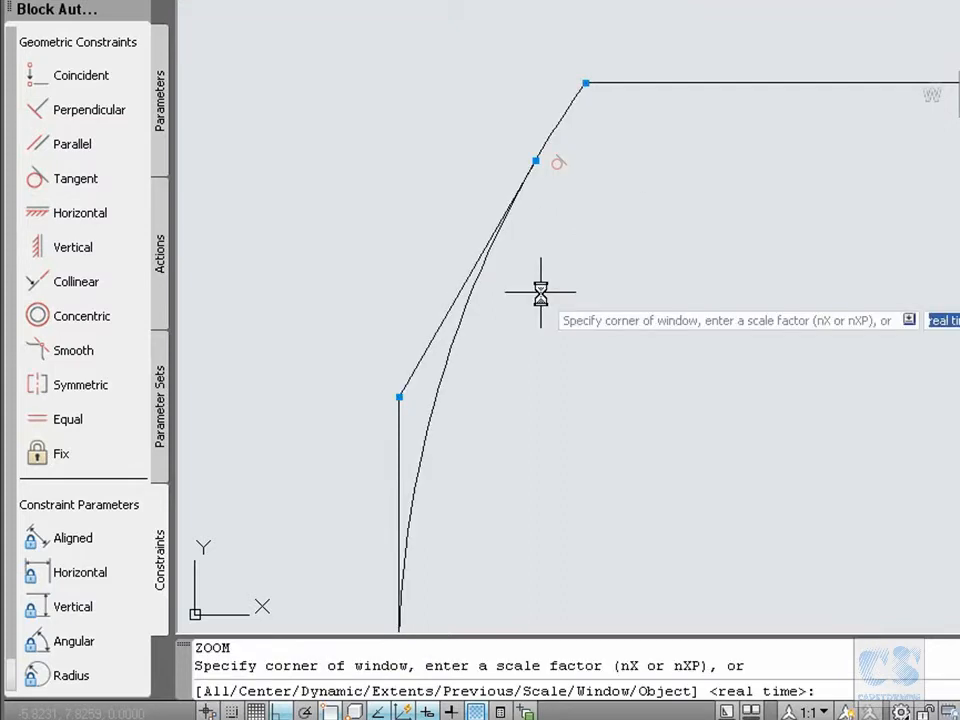
key(Return)
drag(544, 300, 587, 317)
right_click(587, 322)
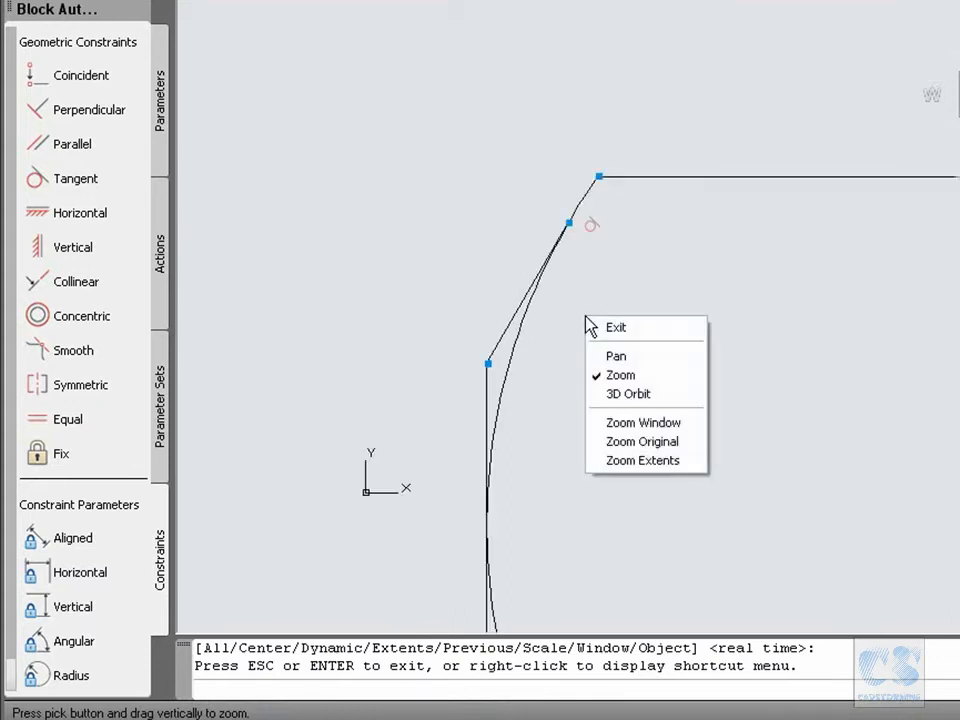
click(618, 355)
mouse_move(686, 343)
mouse_down()
mouse_move(647, 189)
mouse_move(585, 99)
mouse_up()
key(Escape)
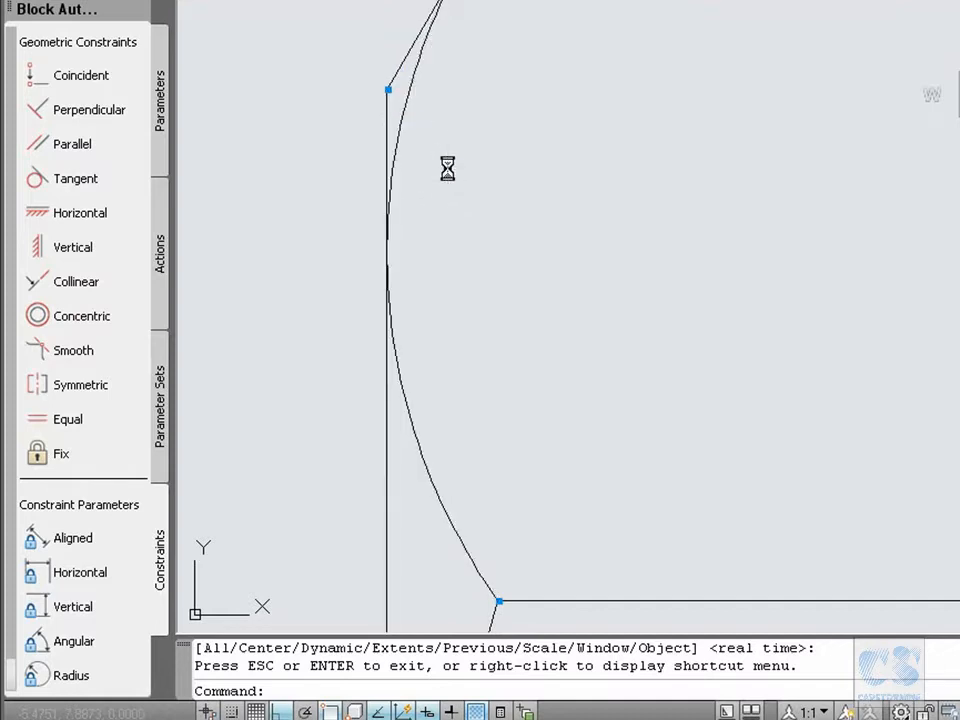
click(38, 180)
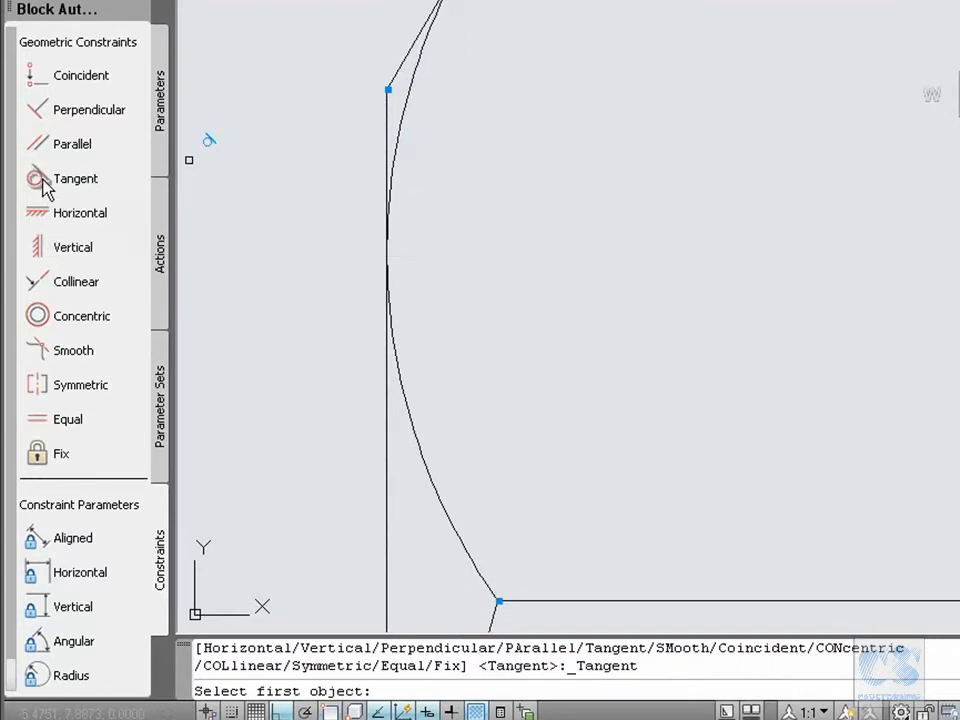
click(401, 124)
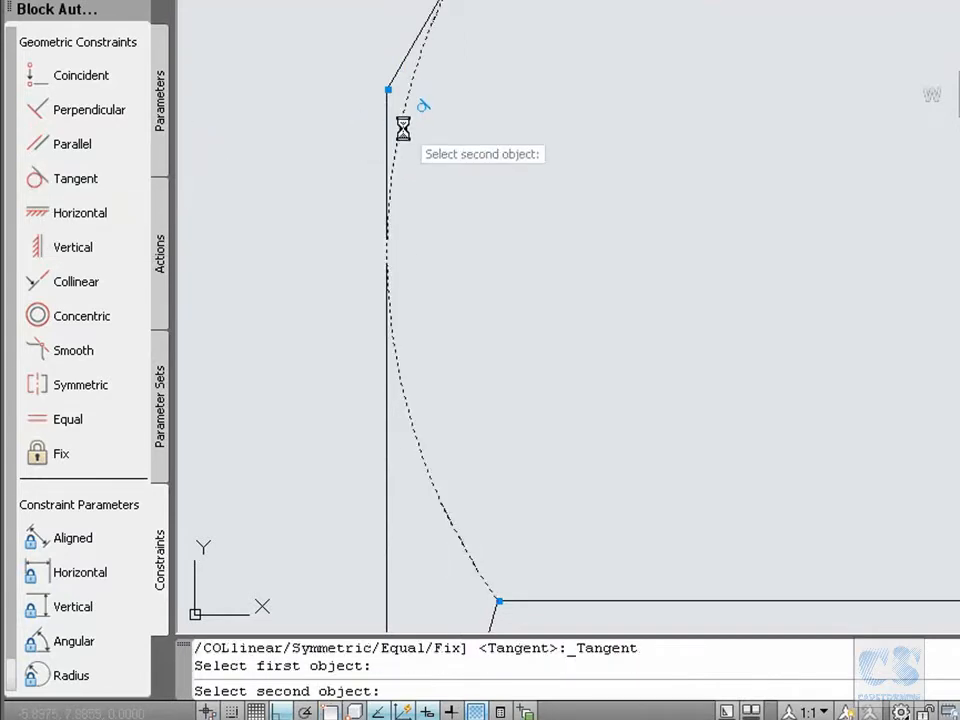
click(388, 150)
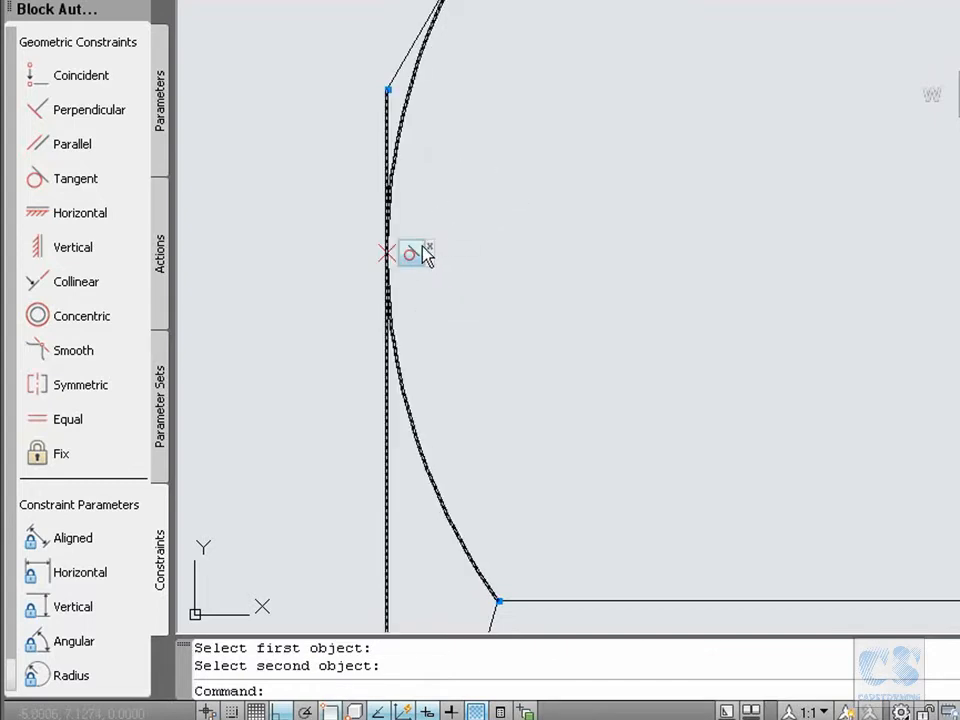
Trim the excess end of the lower chamfer line where it crosses the small arc at the head's lower outer corner.
text(z)
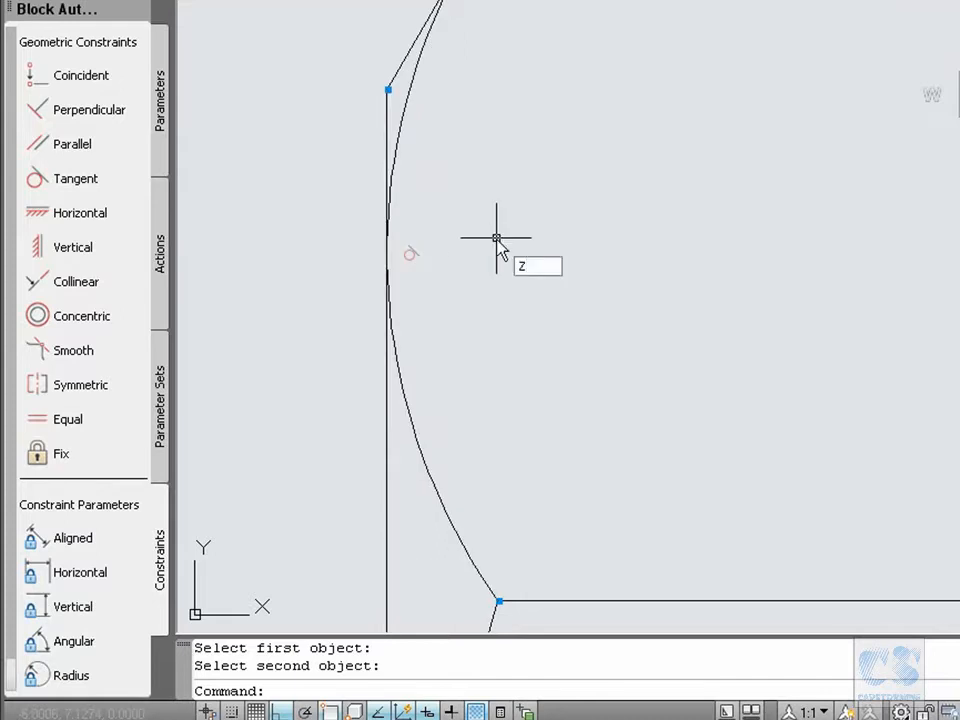
key(Return)
key(Return)
drag(590, 120, 603, 277)
right_click(603, 277)
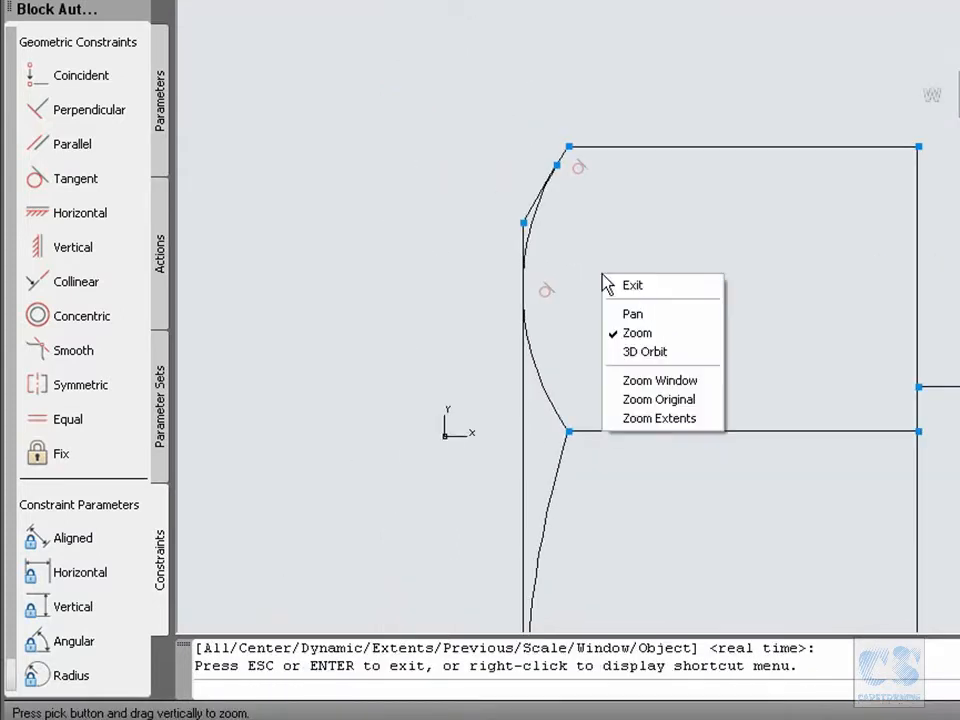
click(638, 313)
mouse_move(636, 315)
mouse_down()
mouse_move(628, 182)
mouse_move(463, 341)
mouse_up()
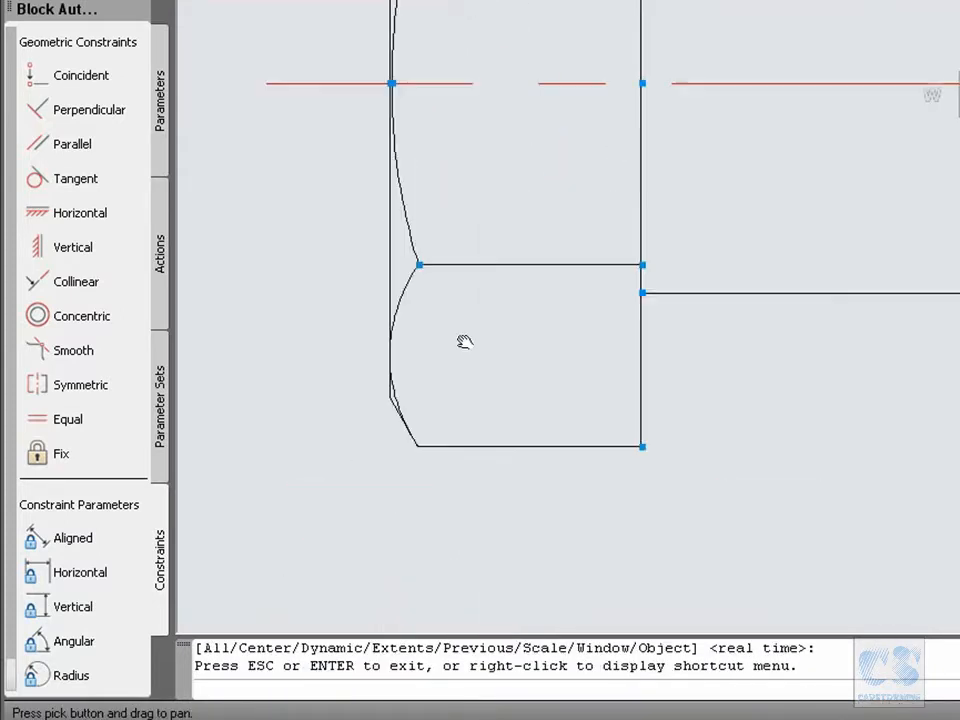
right_click(464, 342)
click(510, 449)
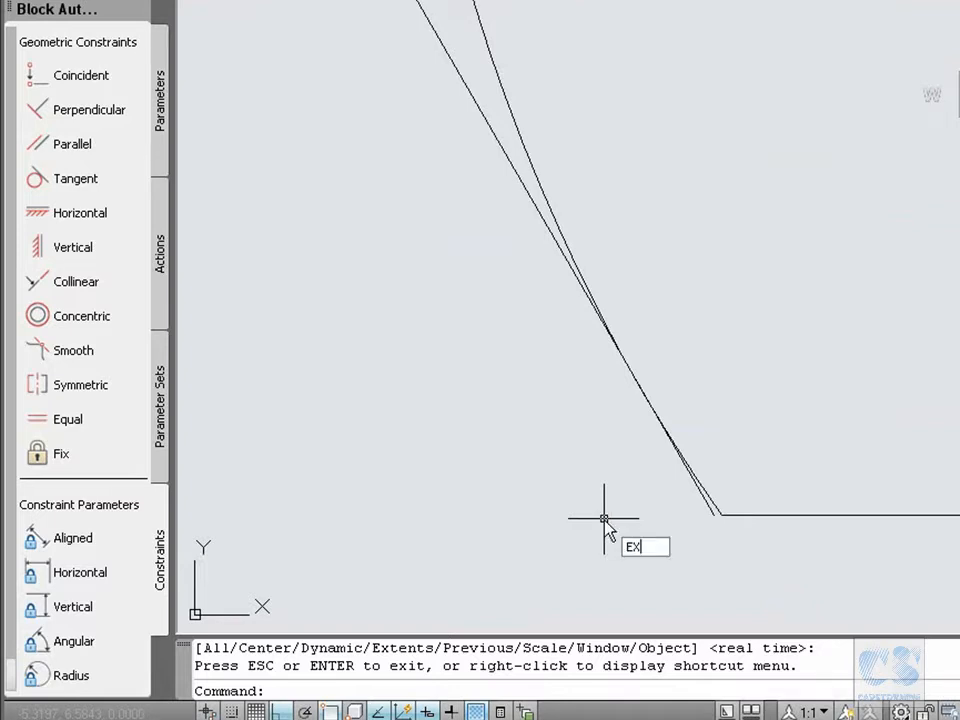
key(Return)
key(Return)
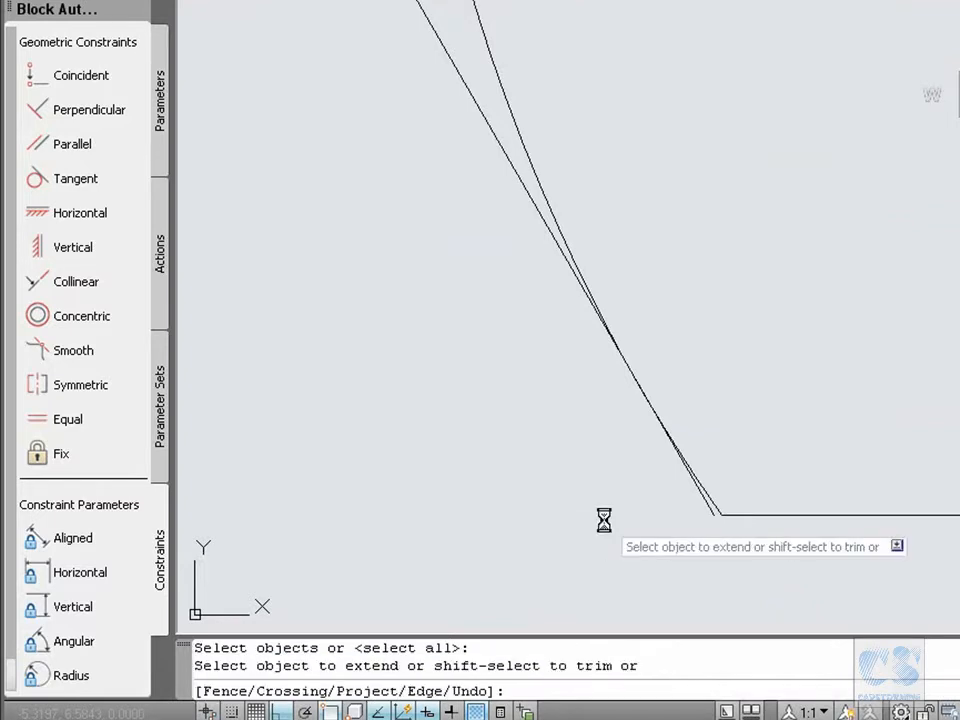
click(707, 503)
key(Escape)
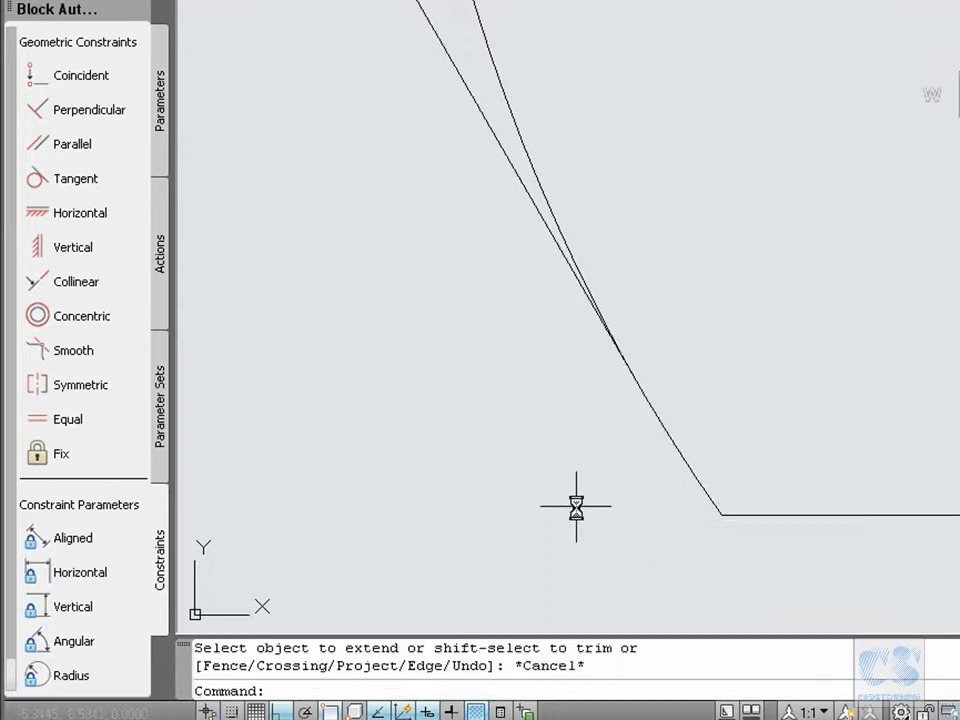
Constrain the lower chamfer line's trimmed end coincident with the head's lower small arc as an object.
scroll(574, 508, down, 3)
click(34, 80)
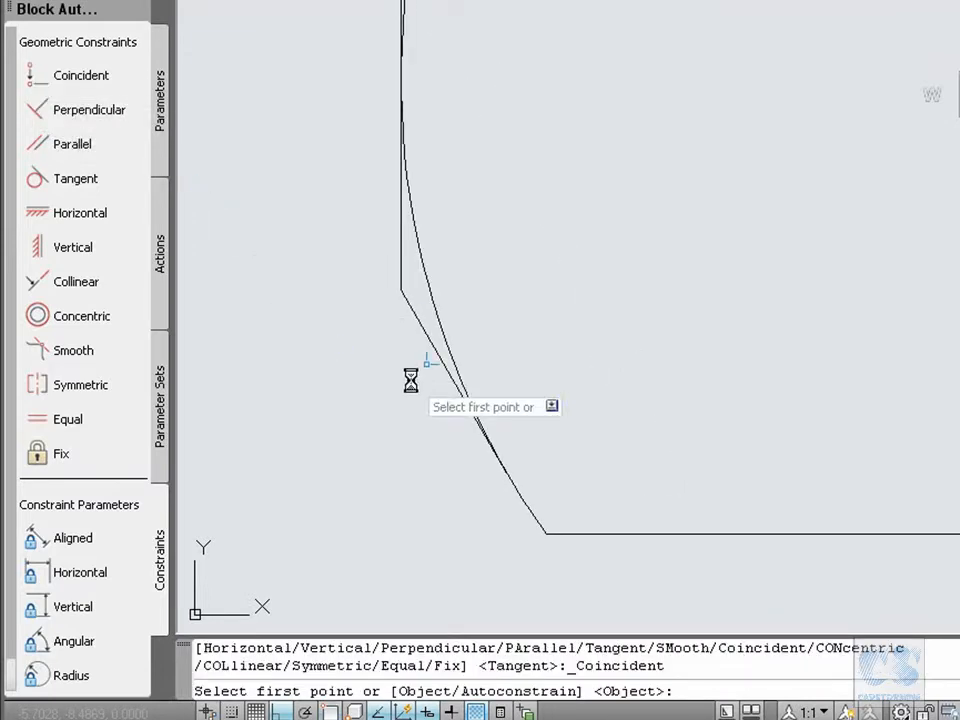
click(489, 442)
key(Return)
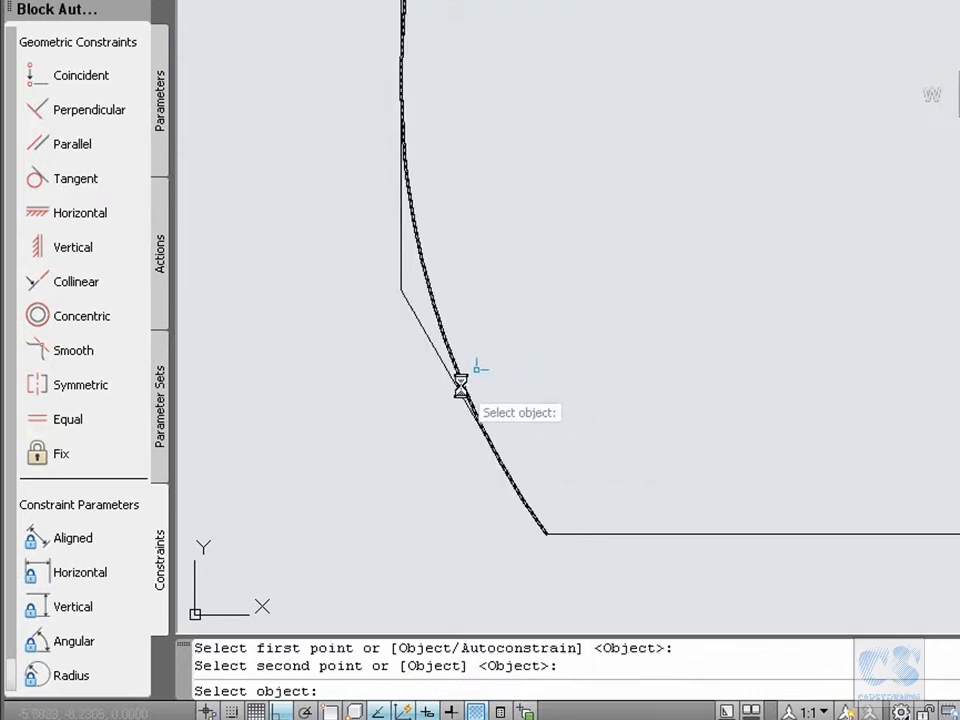
click(475, 372)
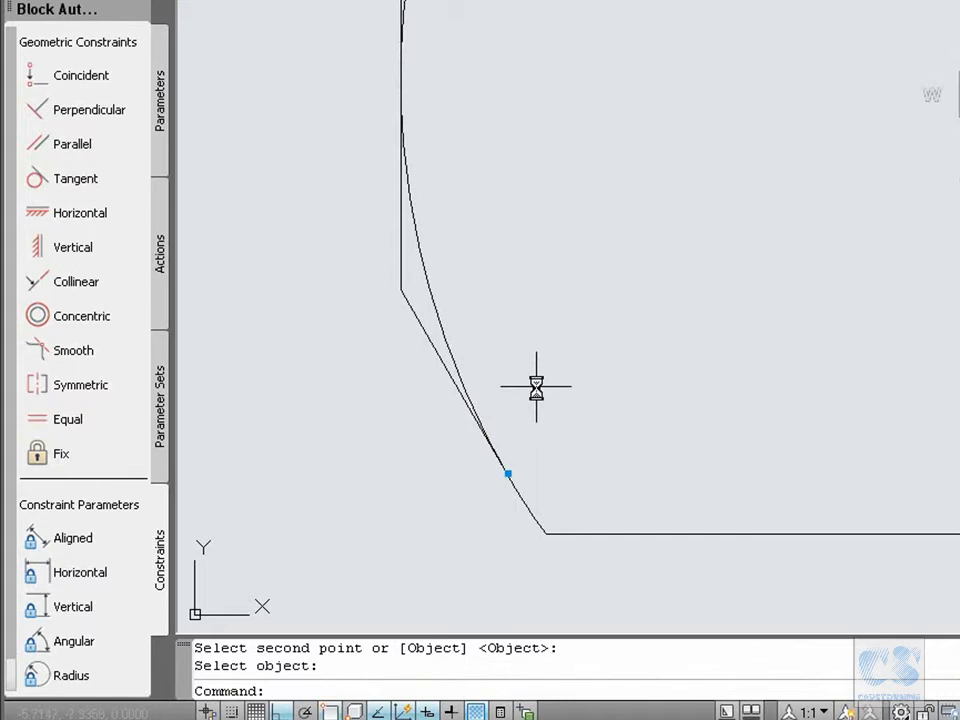
Constrain the lower small arc's end coincident with the head's lower edge, and the chamfer's outer end coincident with the vertical face line.
key(Return)
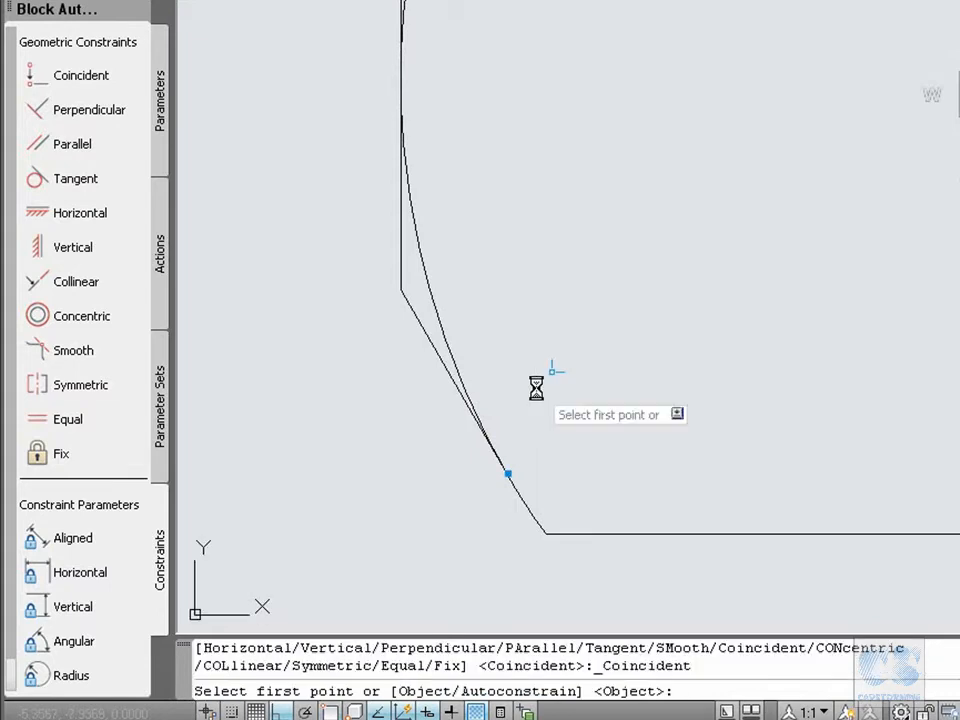
click(538, 522)
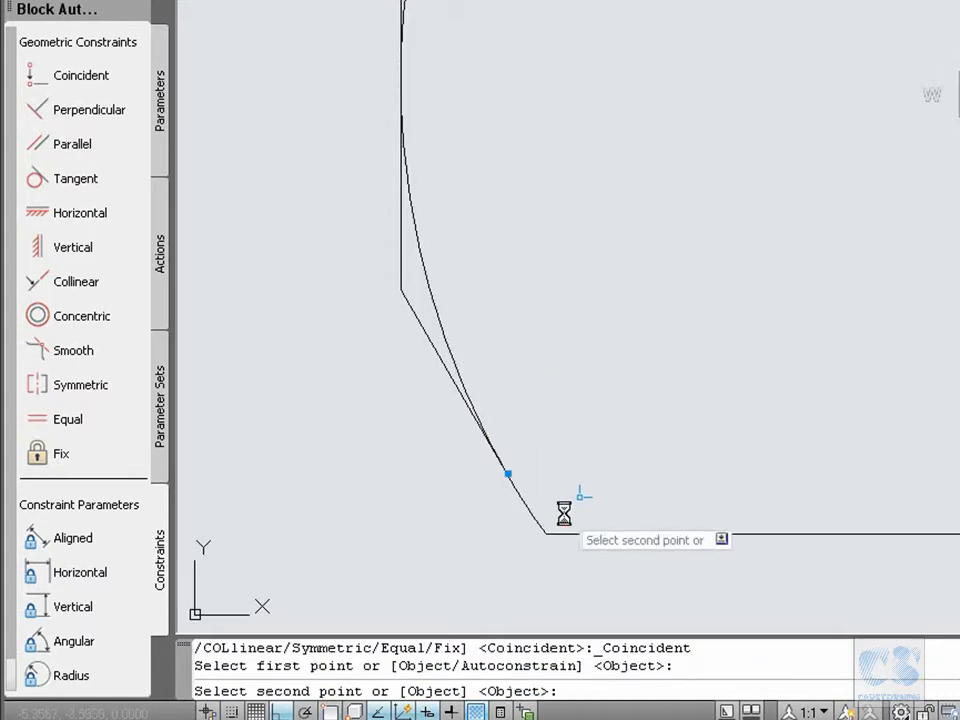
click(546, 534)
key(Return)
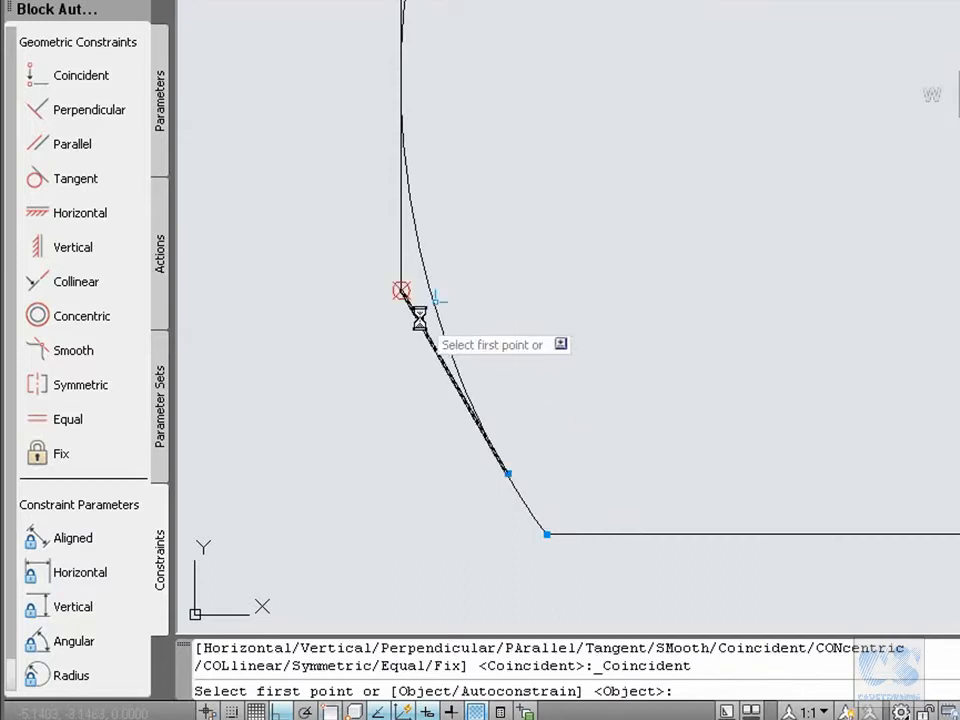
click(414, 312)
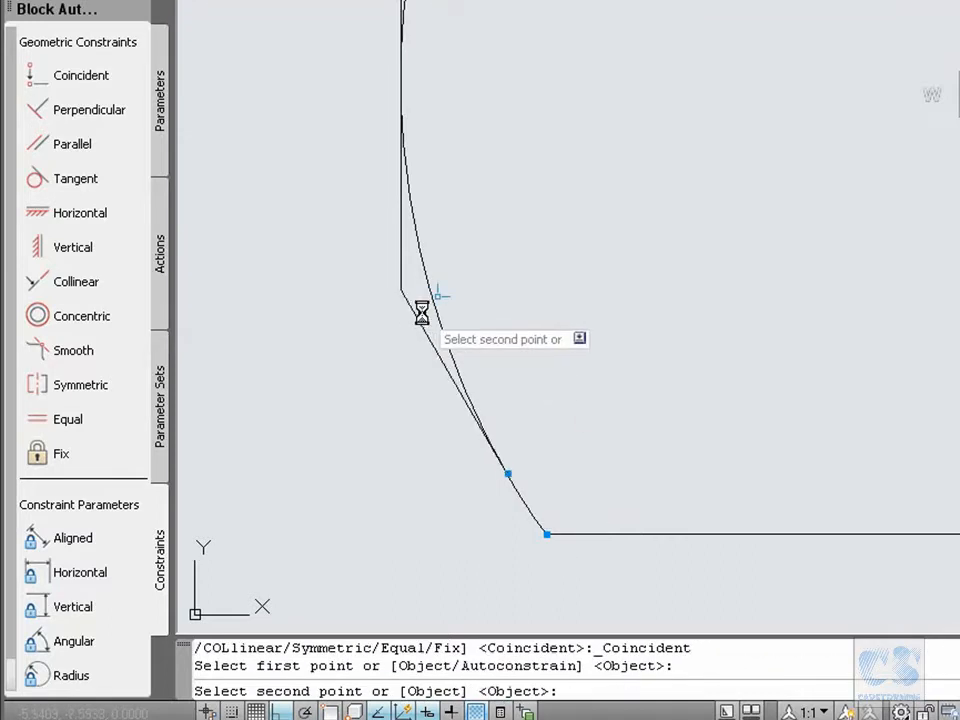
click(401, 276)
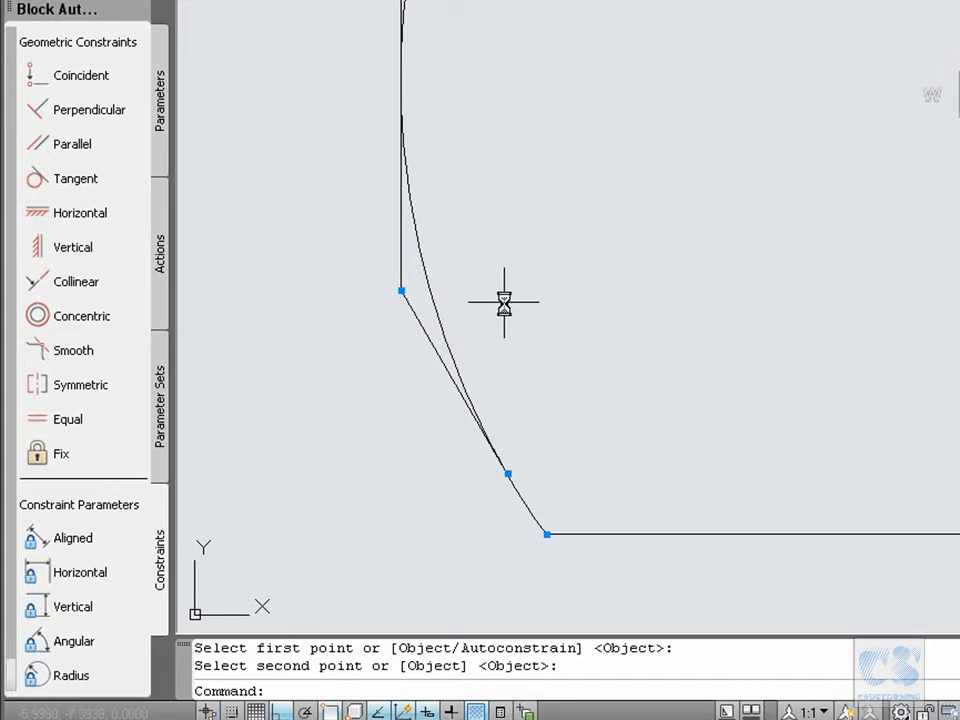
Add a Tangent constraint between the head's lower small arc and the lower chamfer line.
click(72, 182)
click(457, 366)
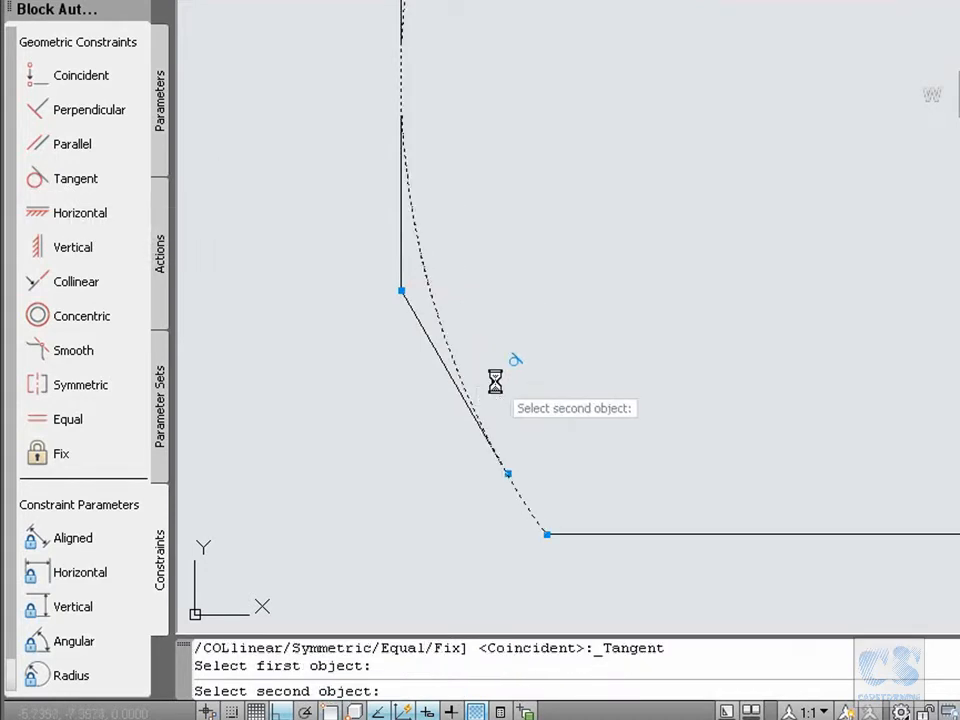
click(455, 390)
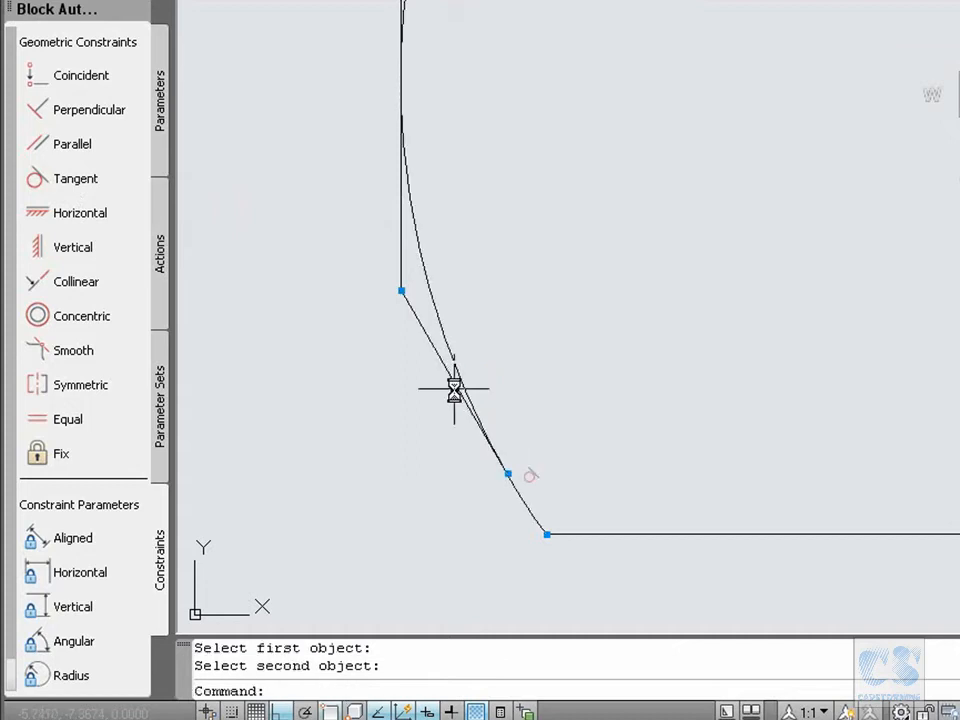
Add a Tangent constraint between the head's lower small arc and the vertical line of the outer face.
text(z)
key(Return)
key(Return)
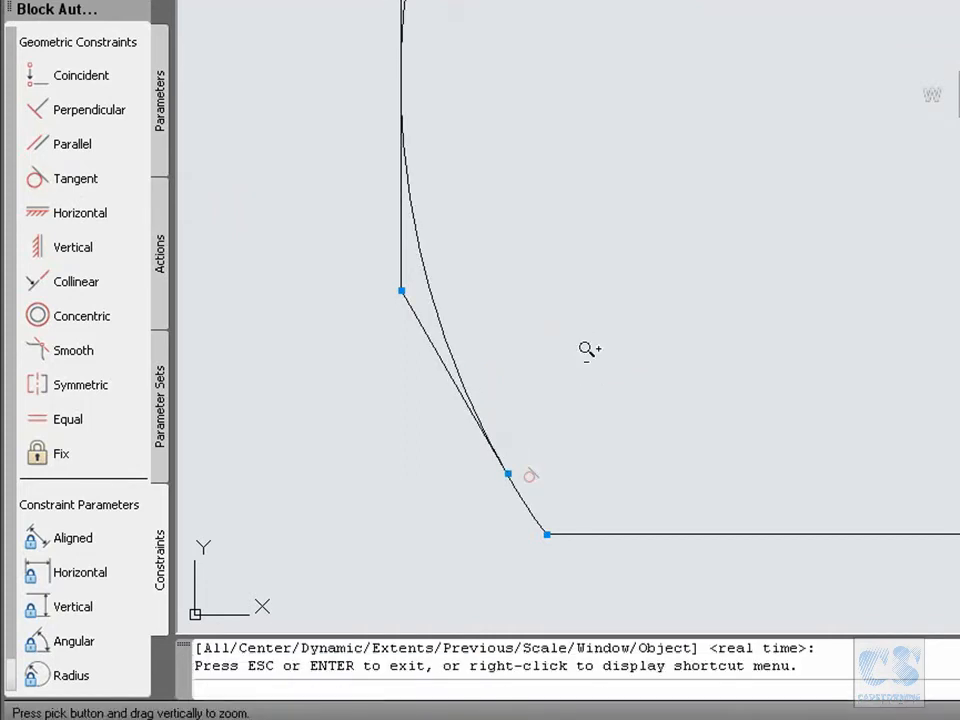
scroll(620, 320, down, 3)
right_click(650, 297)
click(696, 331)
drag(676, 183, 603, 428)
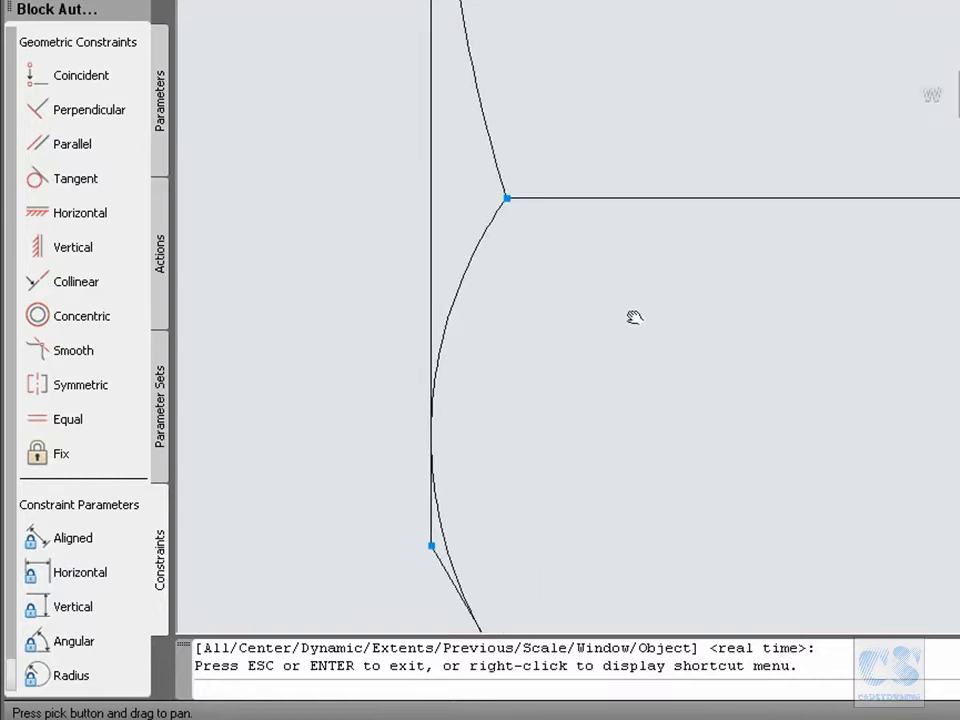
key(Escape)
click(44, 188)
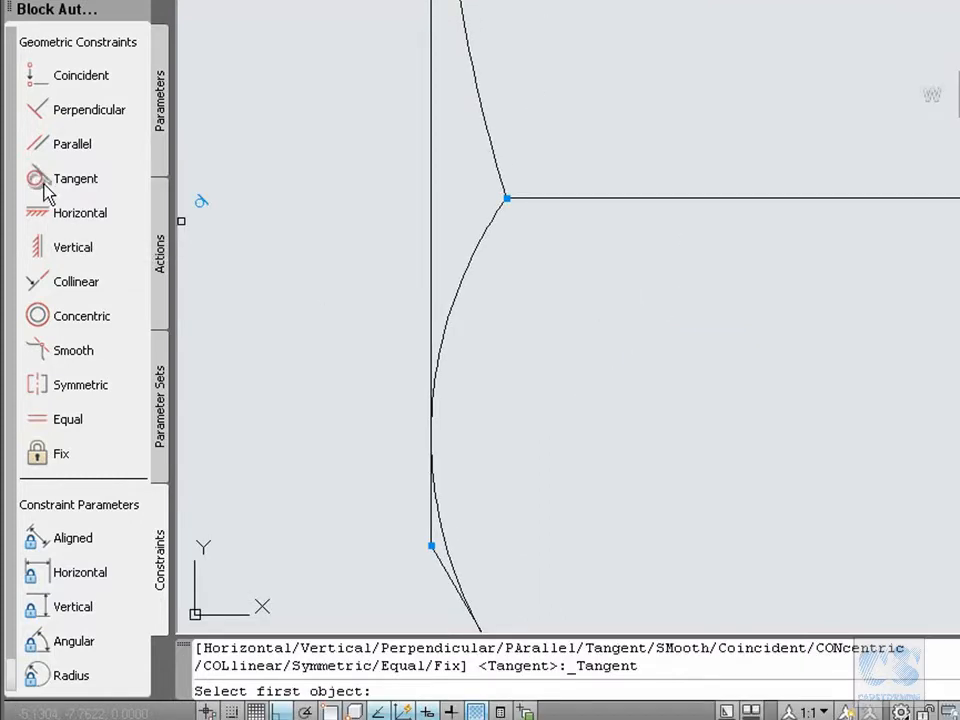
click(447, 326)
click(431, 325)
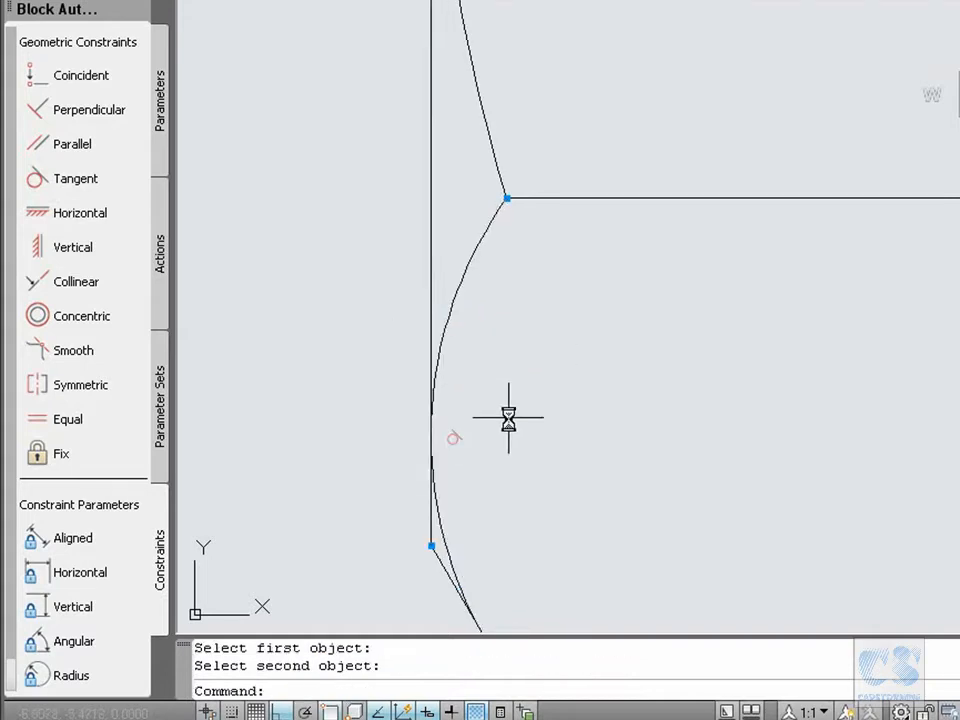
Apply a Horizontal constraint to the horizontal centerline of the hexagon front view.
text(z)
key(Return)
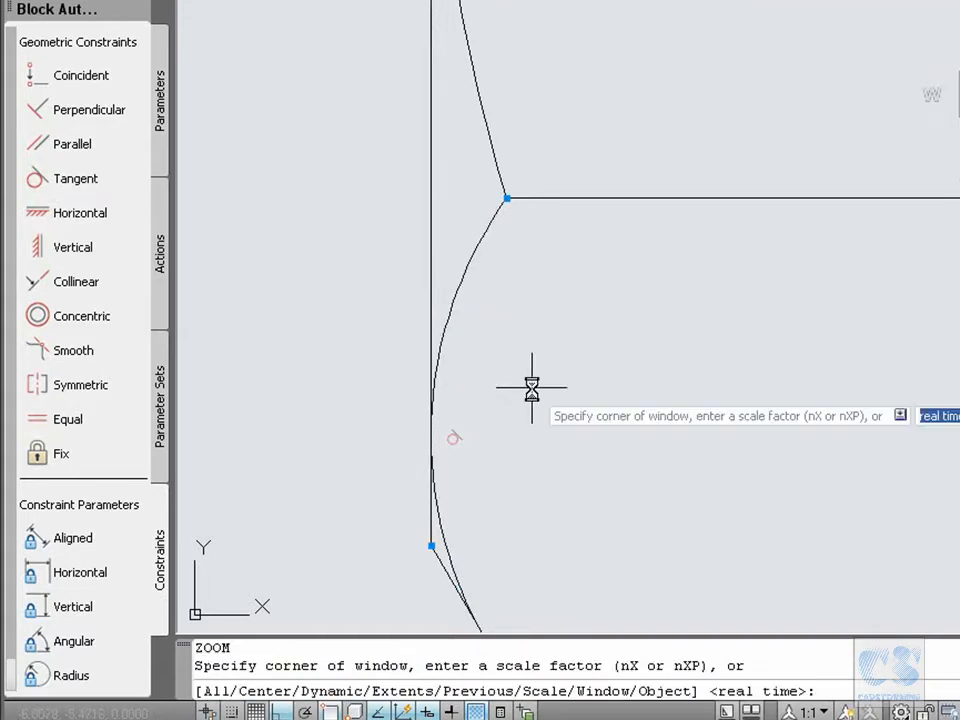
key(Return)
mouse_move(621, 281)
mouse_down()
mouse_move(420, 577)
mouse_move(515, 461)
mouse_move(594, 321)
mouse_move(583, 337)
mouse_up()
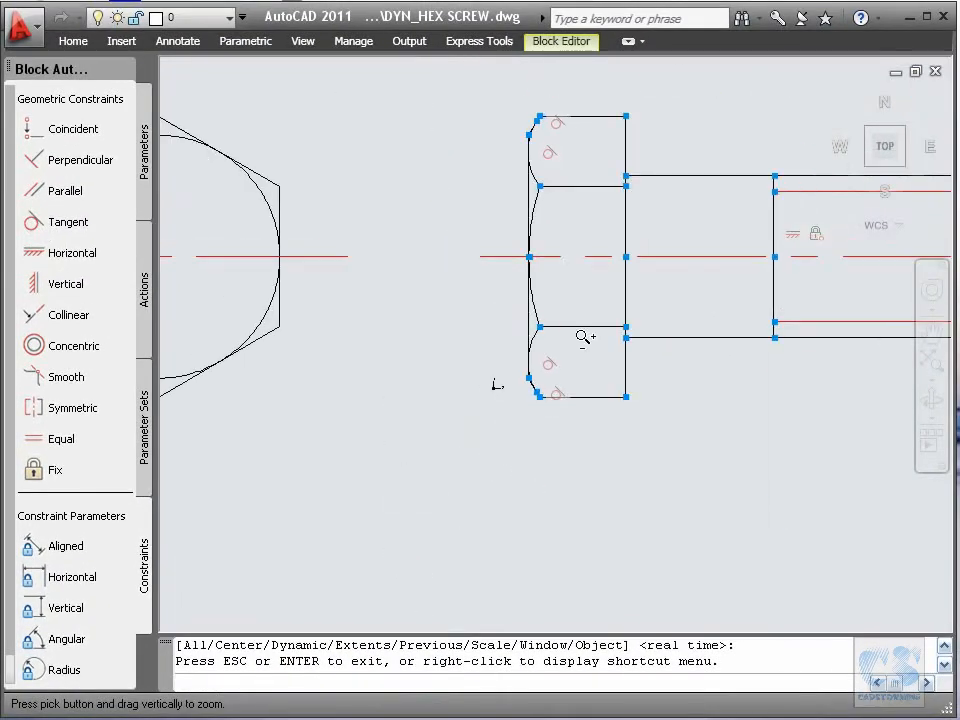
right_click(516, 326)
click(550, 358)
mouse_move(451, 287)
mouse_down()
mouse_move(561, 300)
mouse_move(556, 330)
mouse_up()
mouse_move(437, 260)
mouse_down()
mouse_move(547, 279)
mouse_move(539, 316)
mouse_up()
key(Escape)
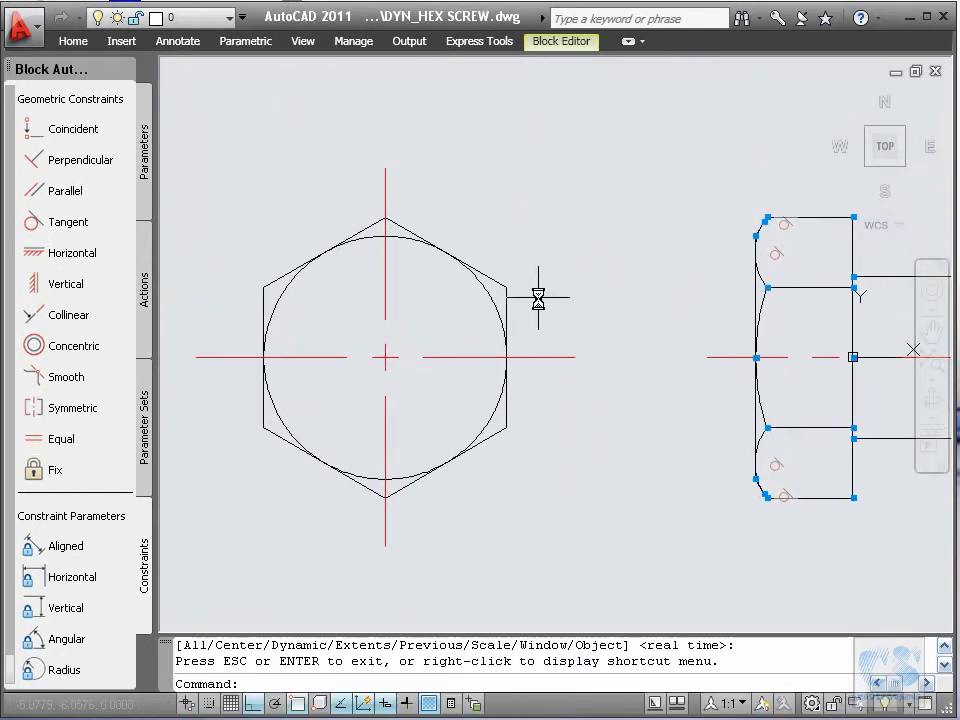
click(435, 357)
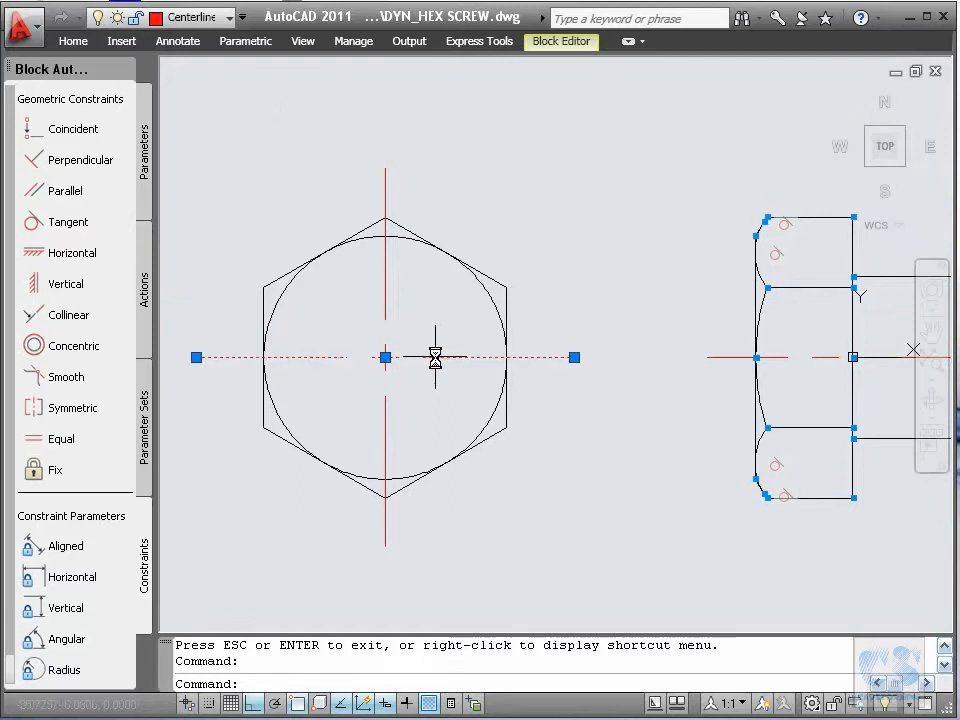
key(Escape)
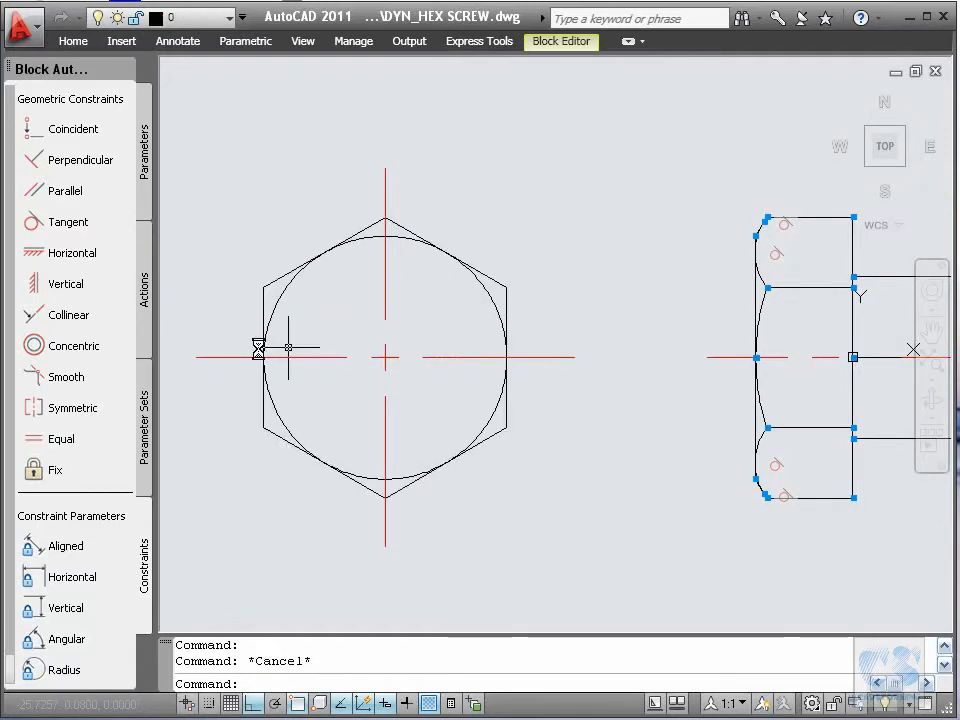
click(40, 252)
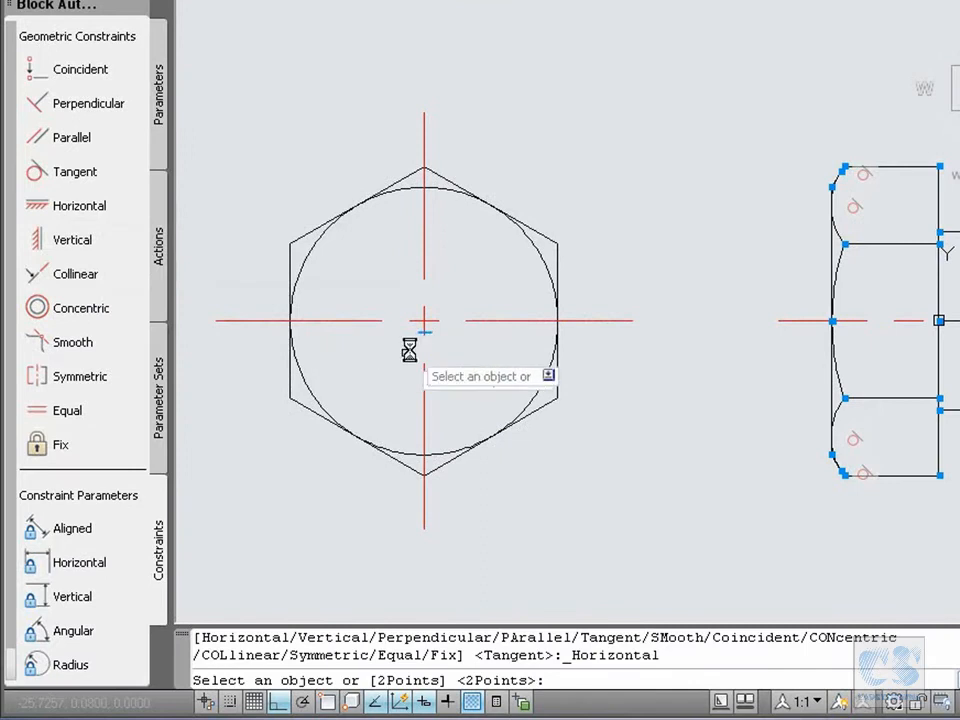
click(476, 321)
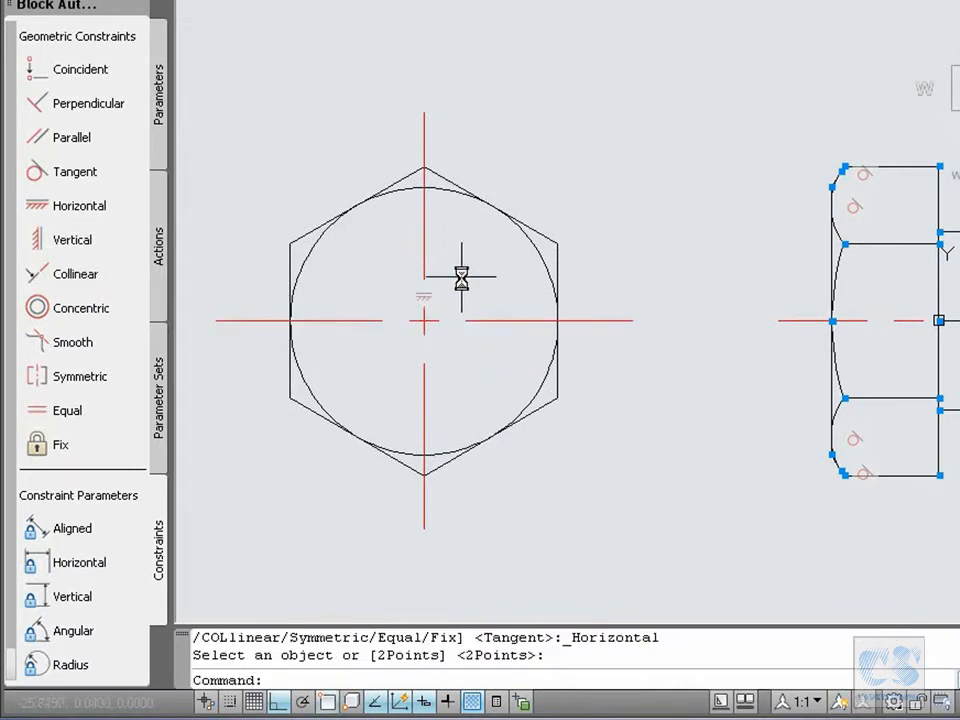
Make the hexagon view's horizontal centerline collinear with the side view's centerline, selecting the side view's centerline first.
click(38, 444)
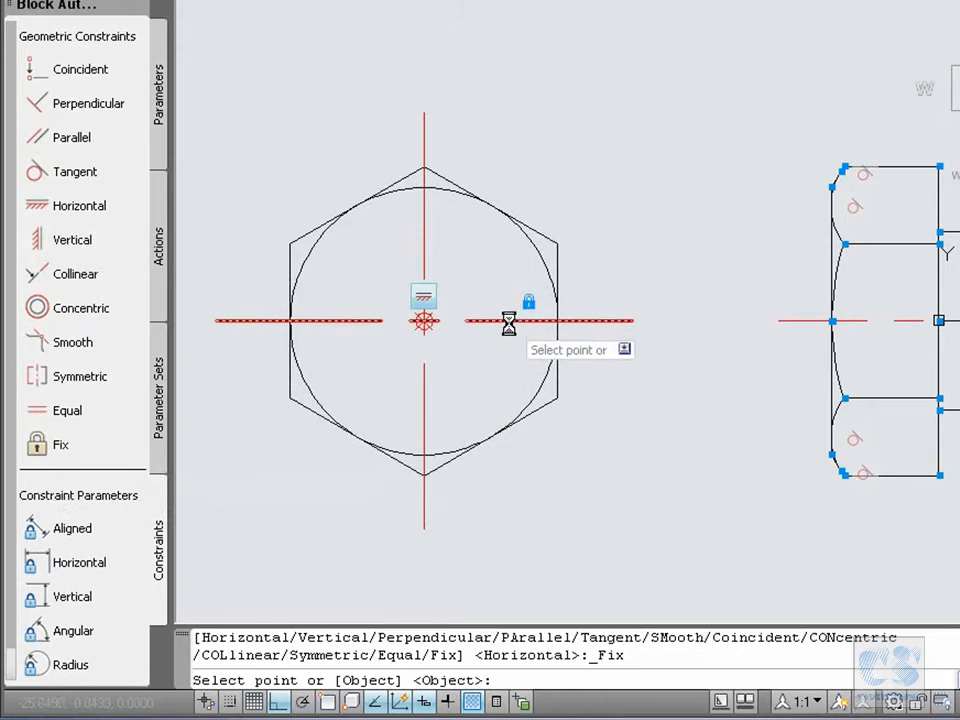
key(Escape)
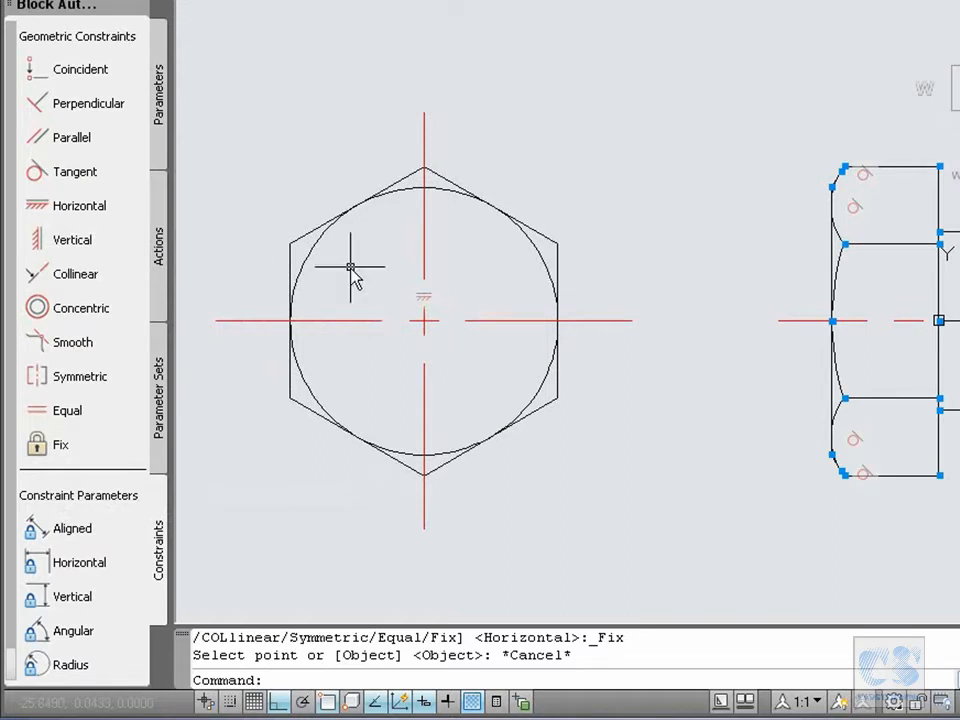
click(65, 278)
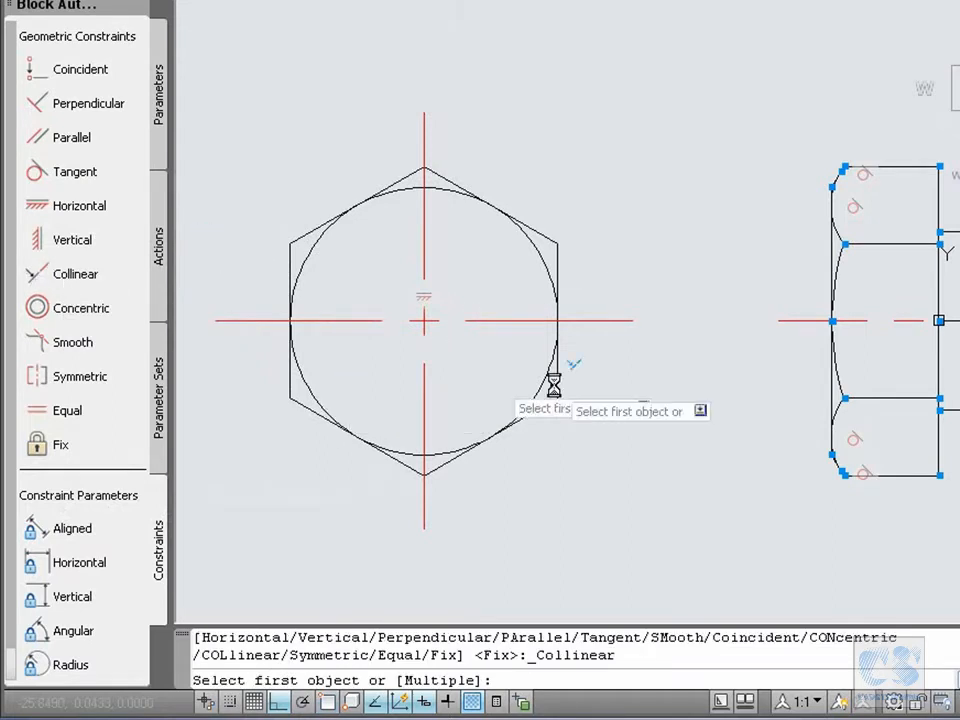
click(797, 321)
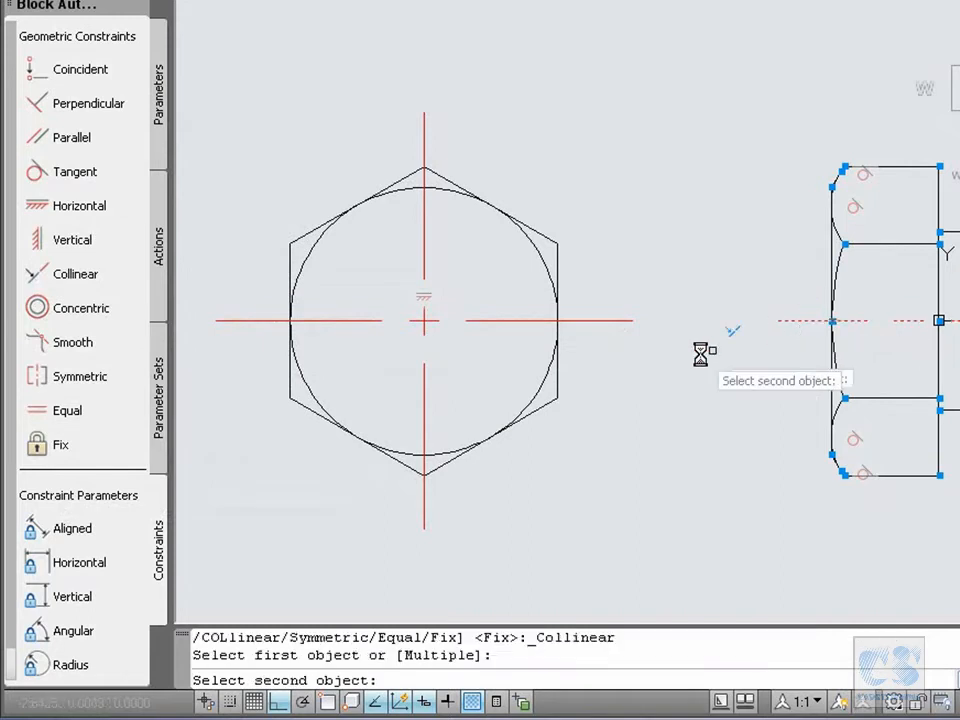
click(620, 321)
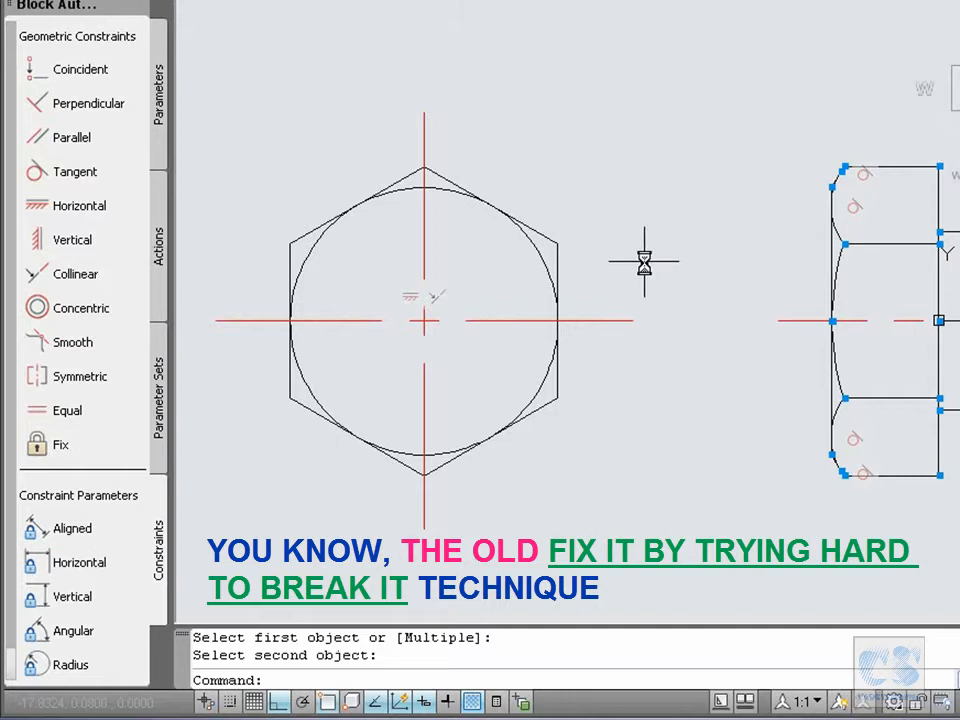
Test the hexagon by stretching its upper vertex nearest the side view horizontally outward, and undo the stretch.
click(557, 243)
click(557, 243)
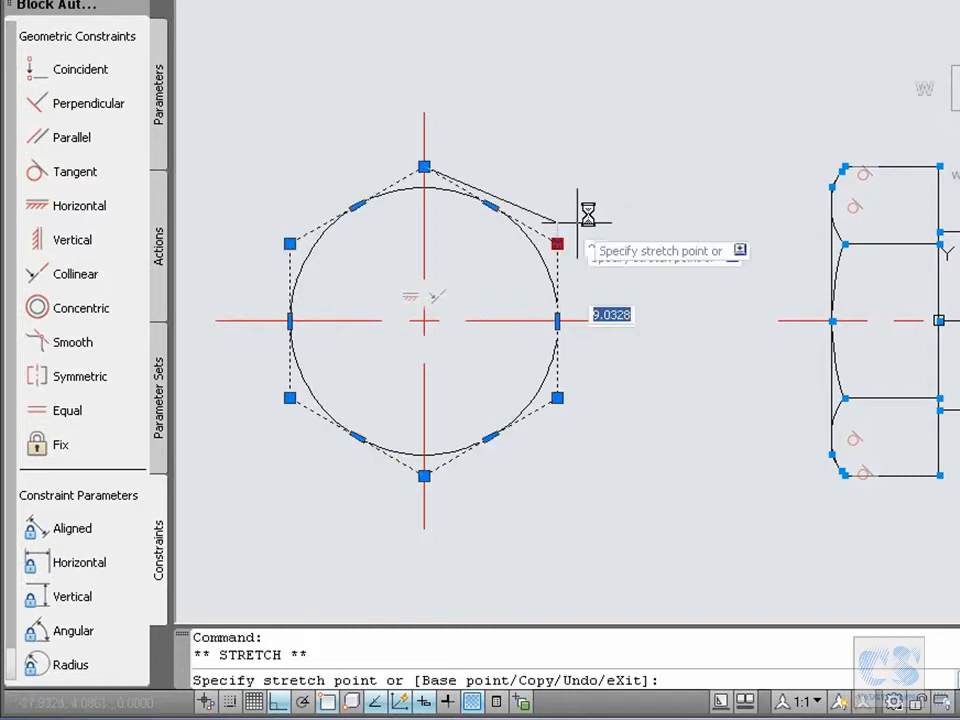
click(651, 157)
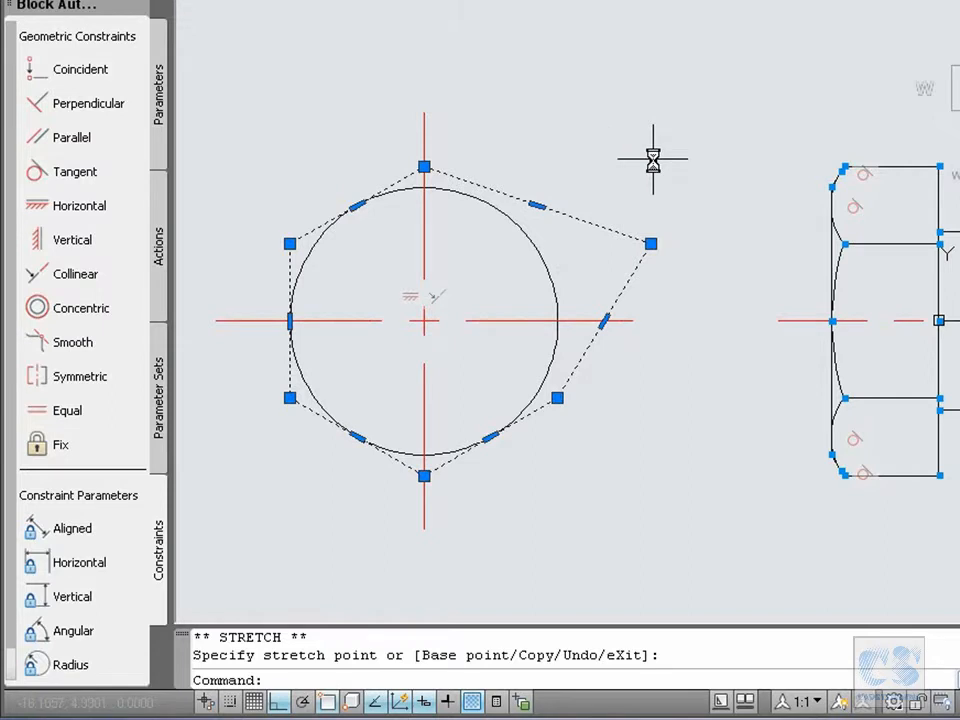
key(ctrl+z)
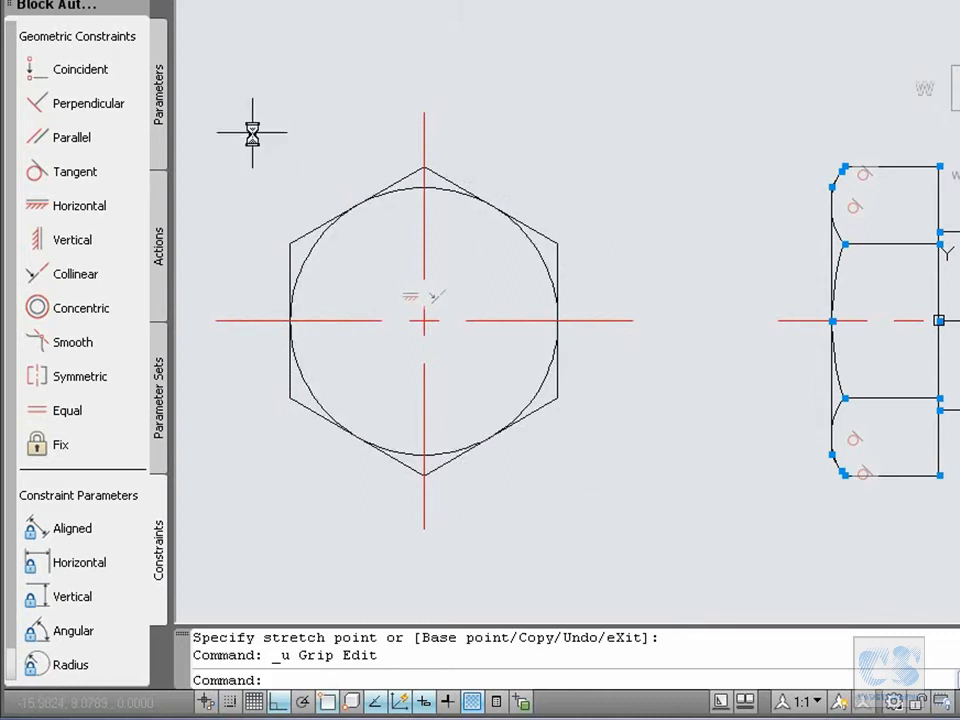
Constrain the hexagon's uppermost and lowermost vertices coincident with the vertical centerline as an object.
click(35, 74)
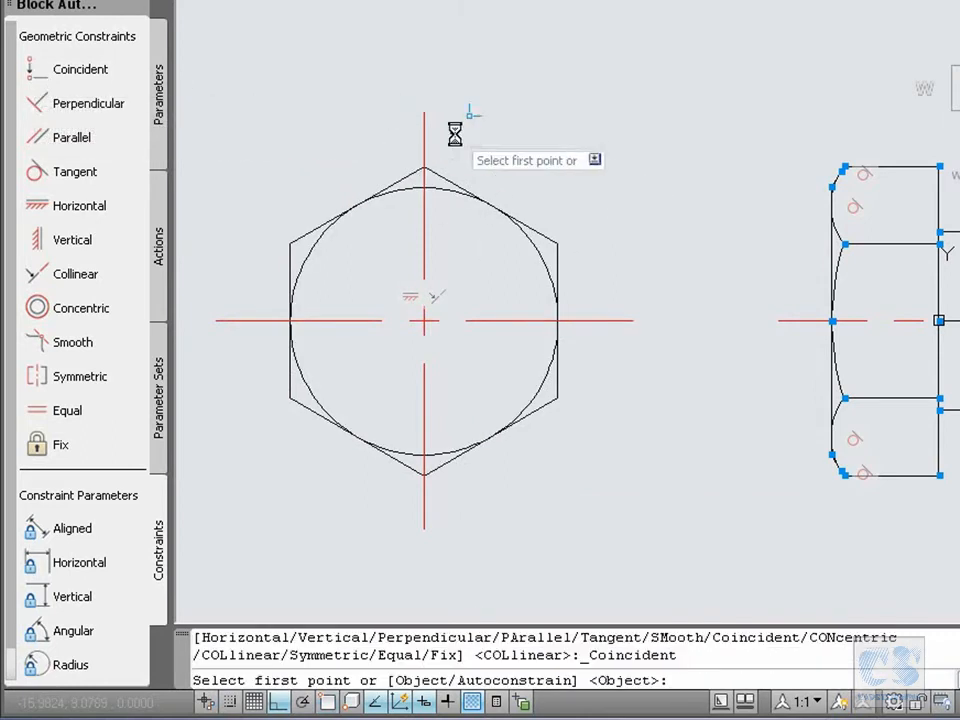
click(426, 166)
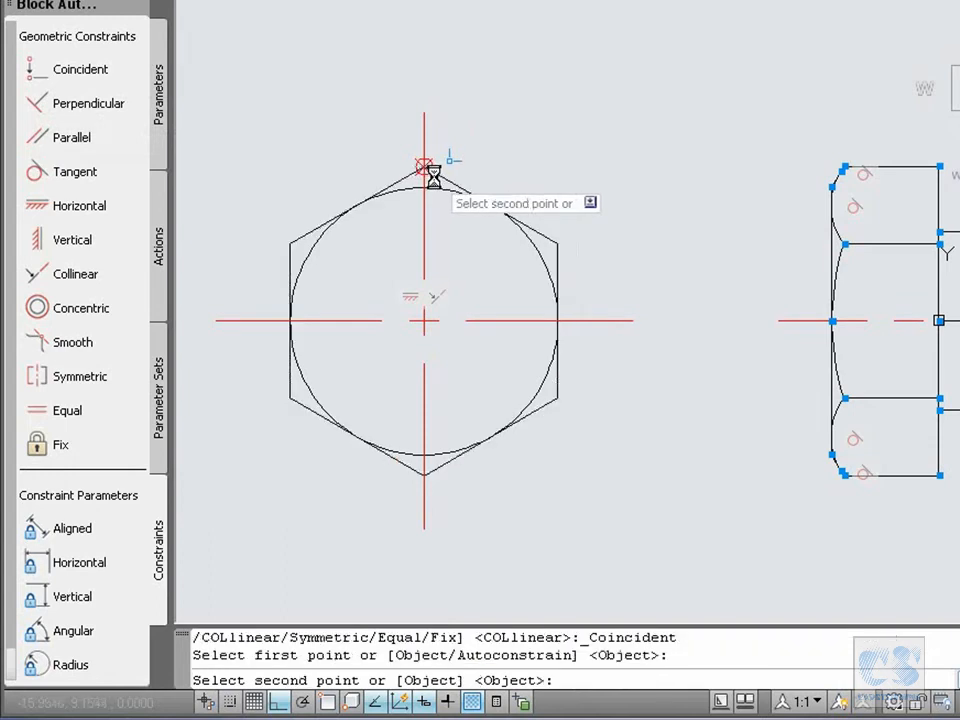
key(Return)
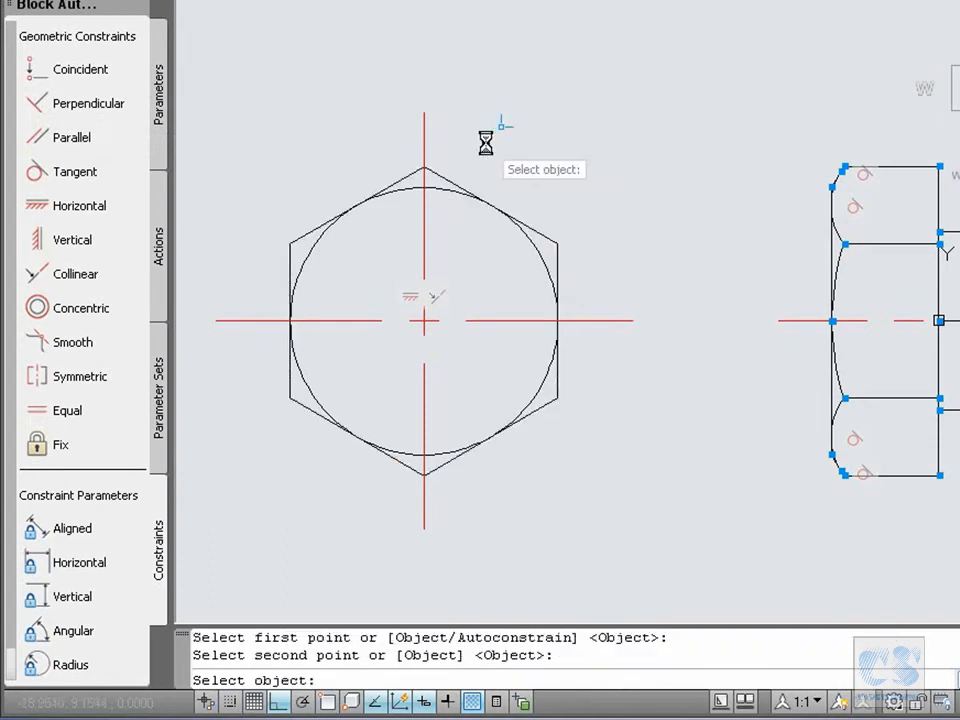
click(424, 133)
key(Return)
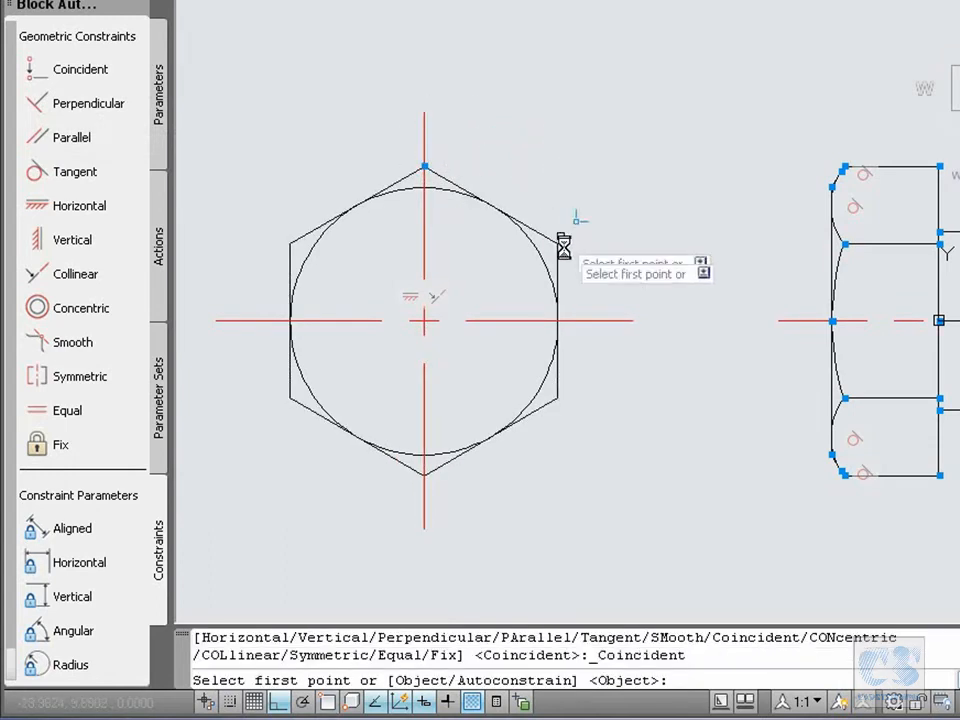
click(427, 478)
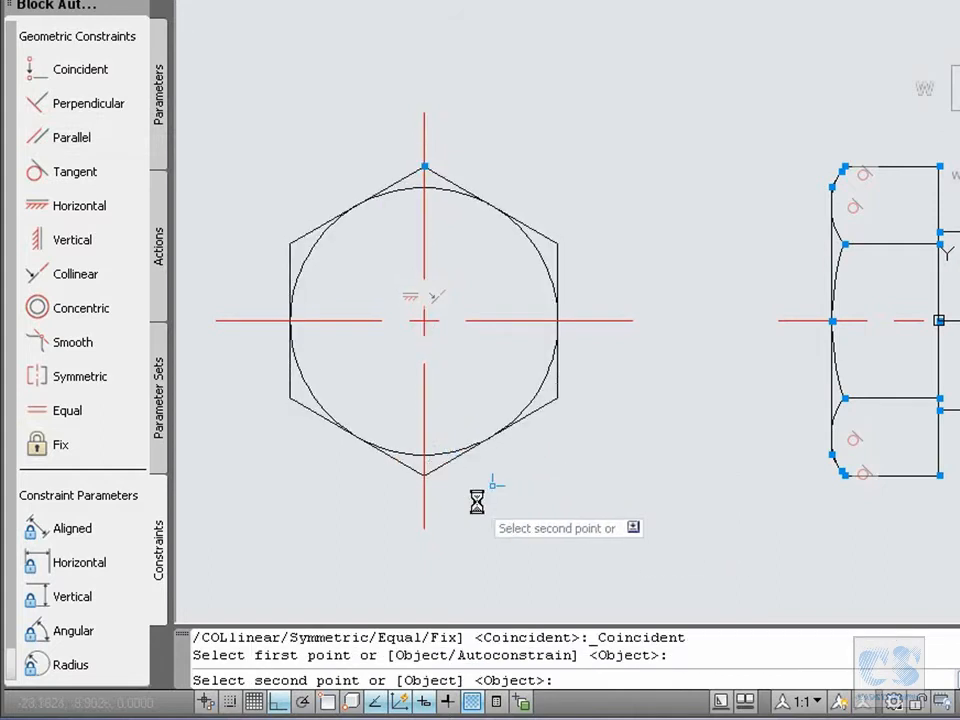
key(Return)
click(424, 495)
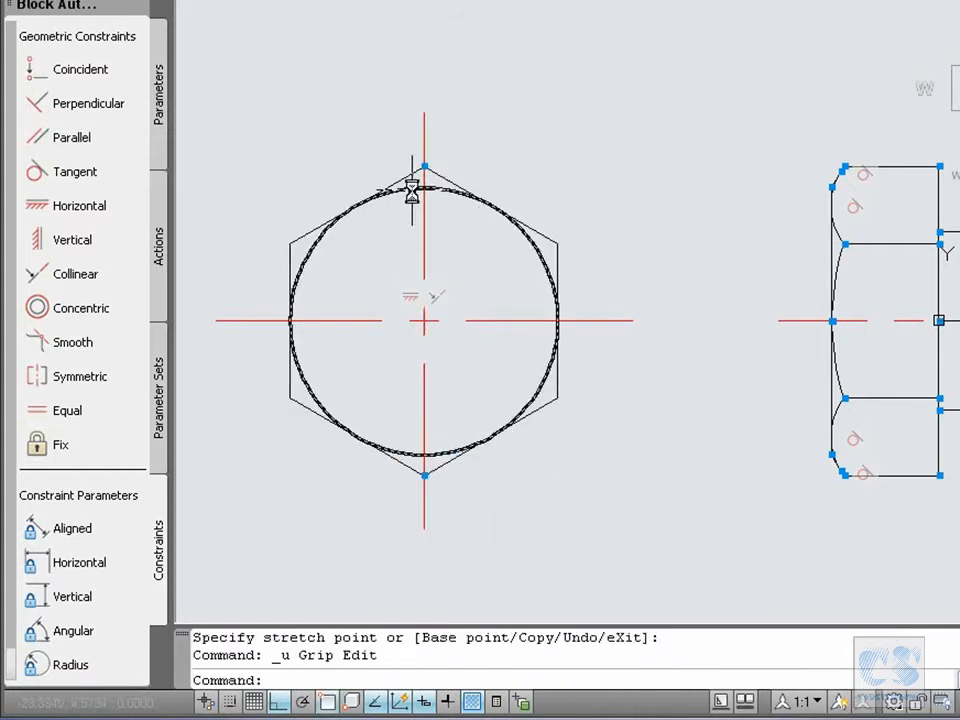
Test the circle by moving it by its center about 12 units along the horizontal centerline toward the side view.
click(412, 190)
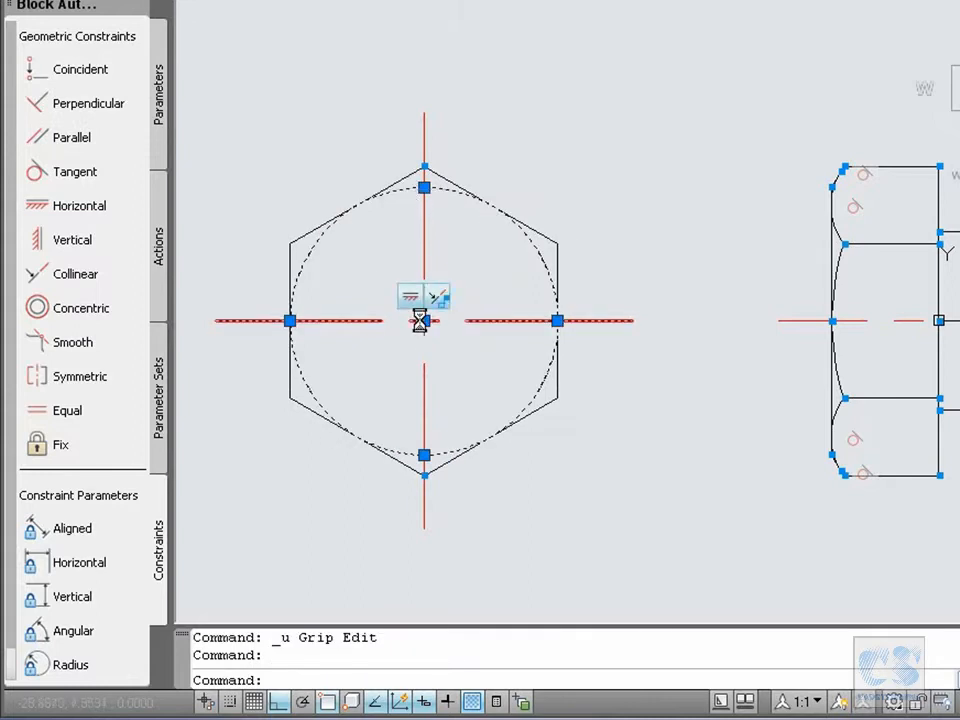
click(423, 320)
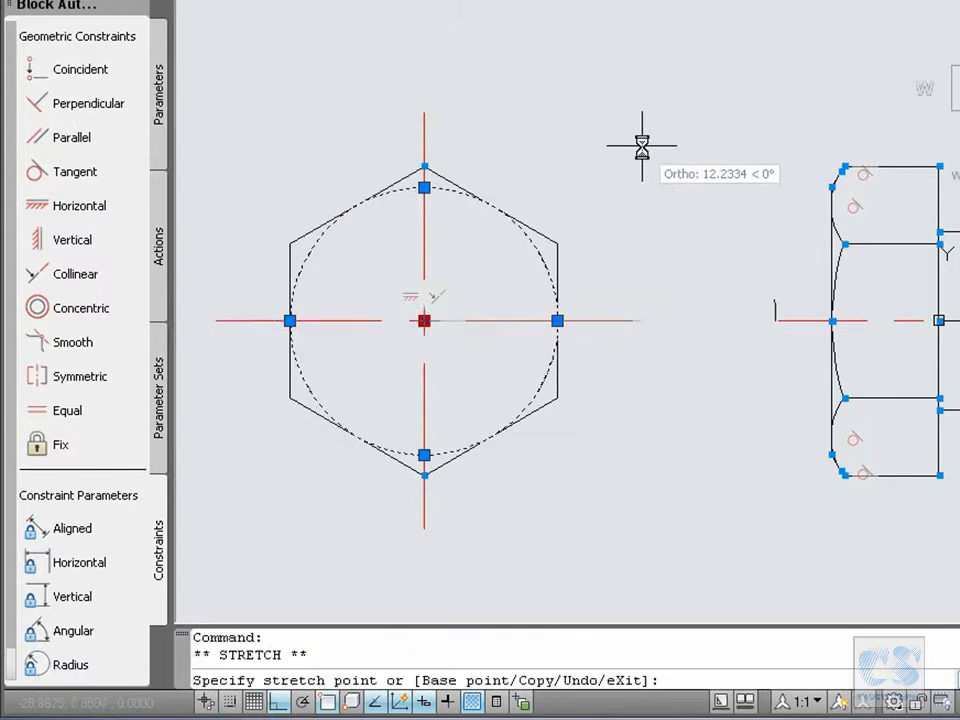
click(641, 147)
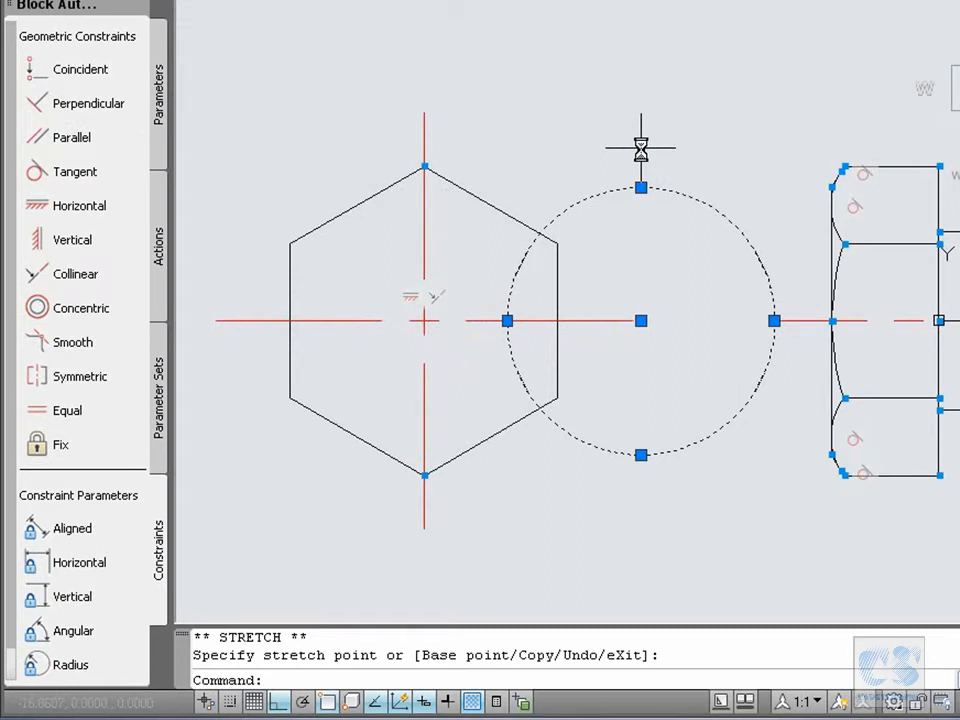
Undo the circle's test move and constrain the midpoints of the hexagon view's vertical and horizontal centerlines coincident.
key(ctrl+z)
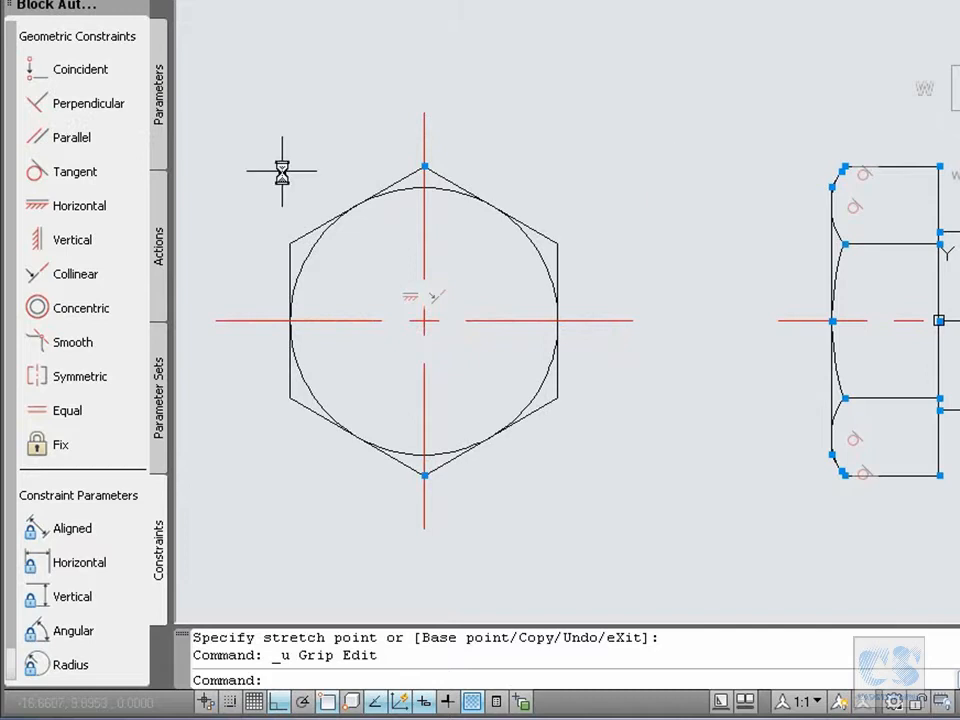
click(38, 72)
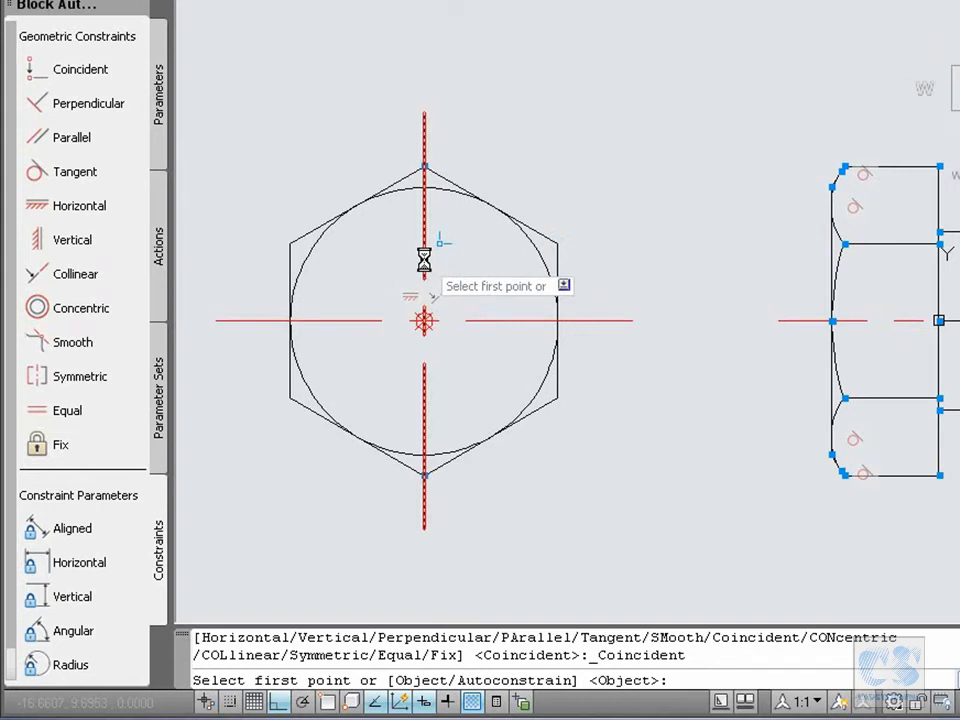
click(424, 260)
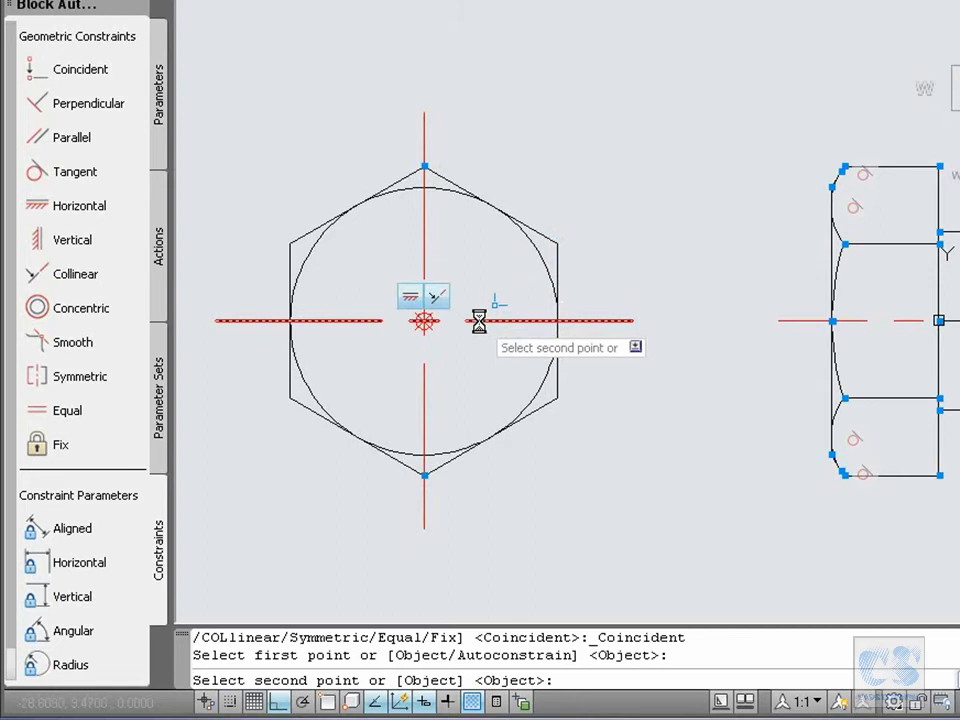
key(Escape)
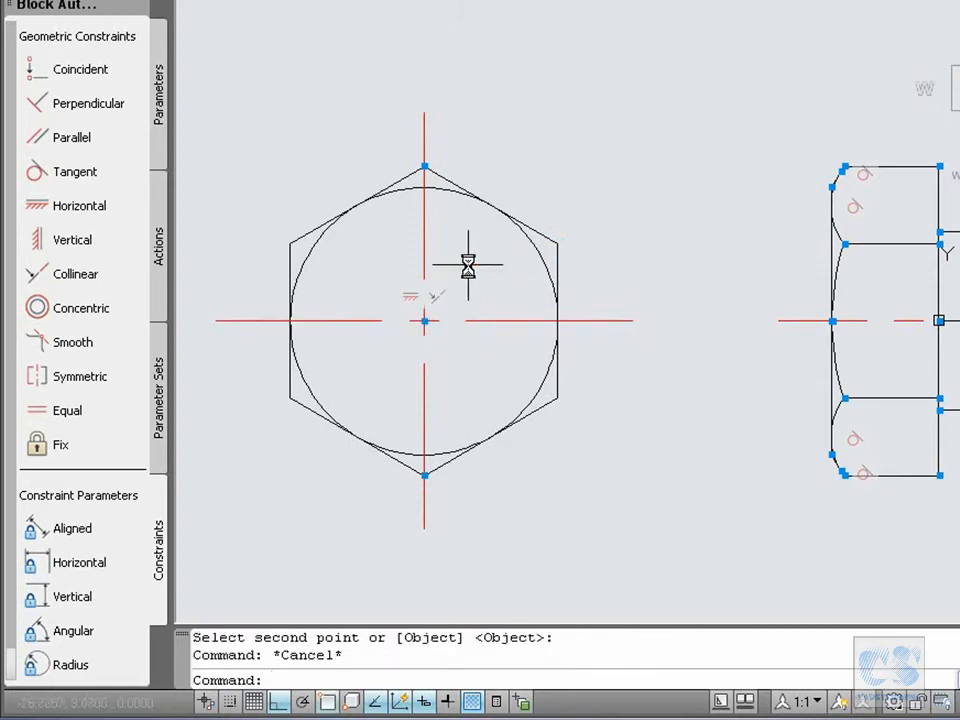
Constrain the circle's center coincident with the midpoint where the hexagon view's centerlines cross.
click(35, 68)
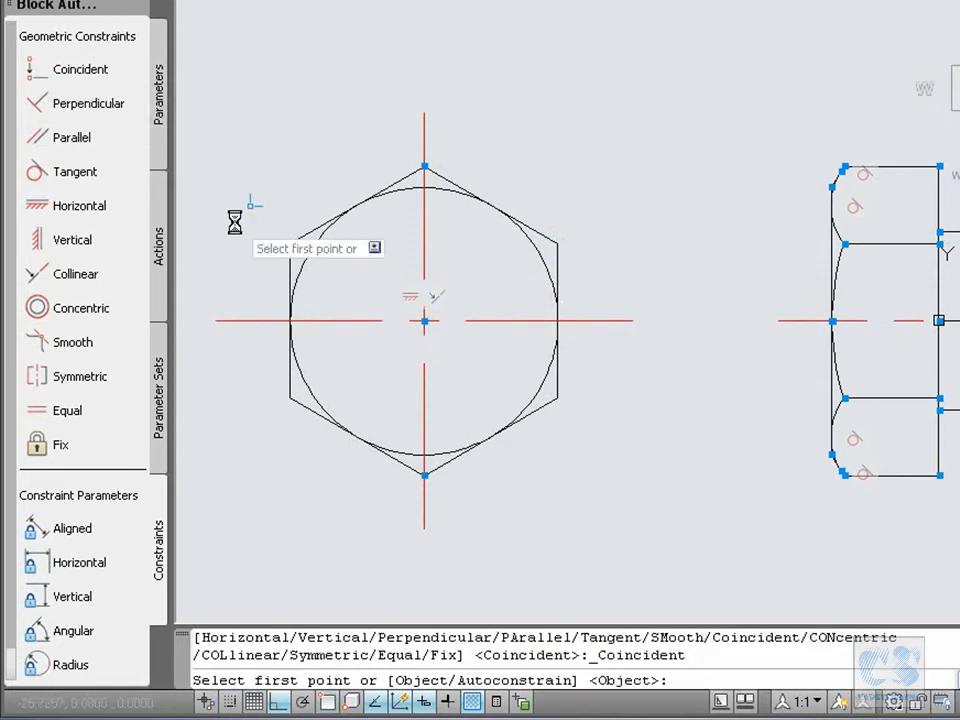
click(424, 320)
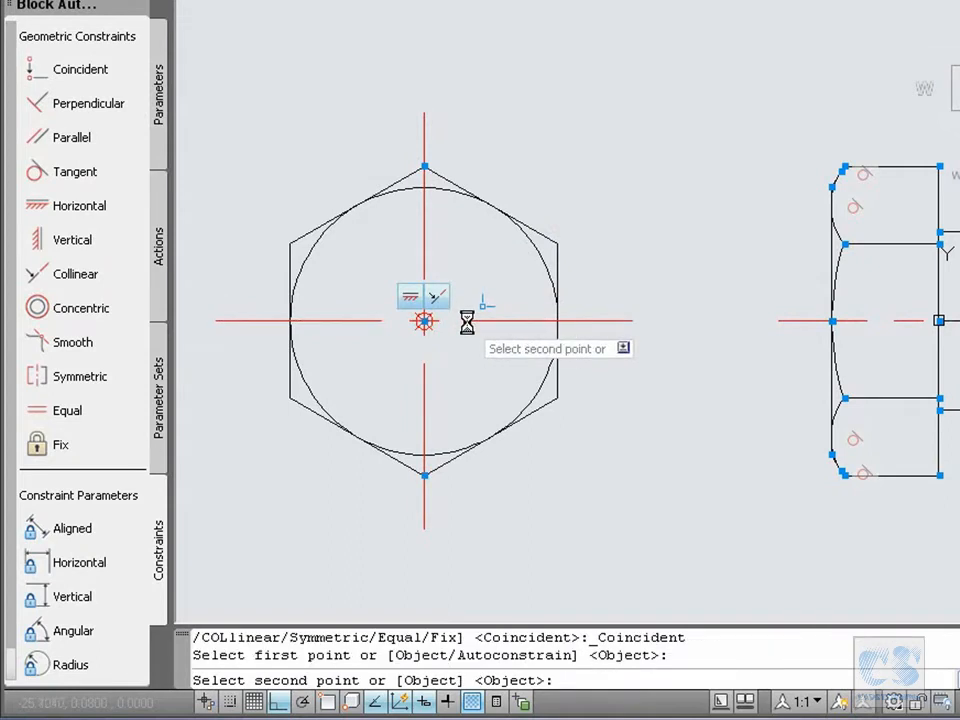
click(537, 250)
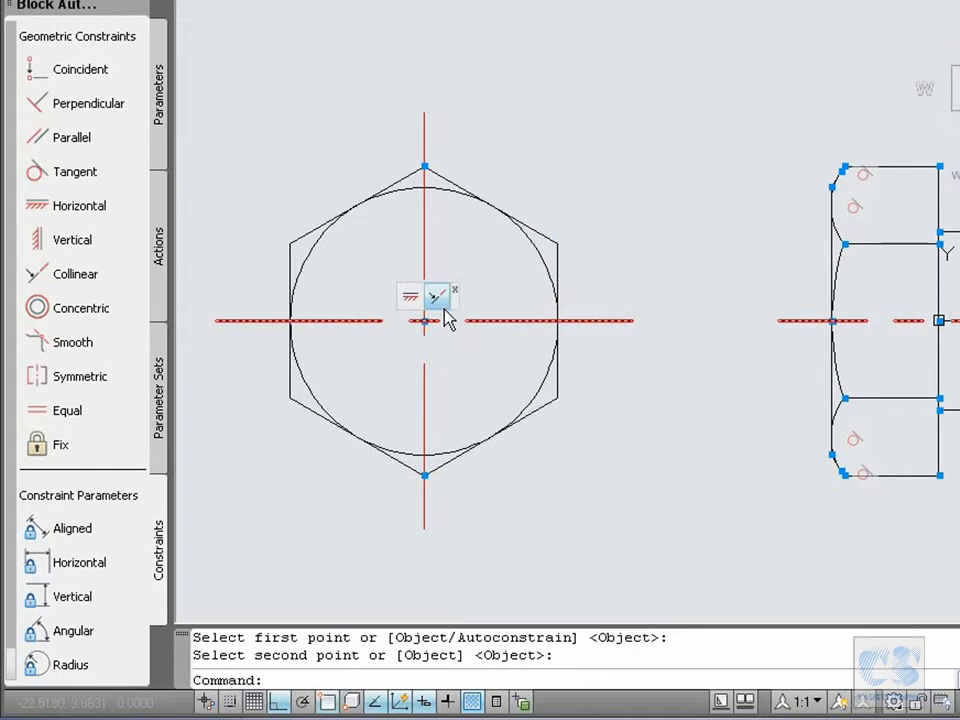
With Ortho and object snap turned off, test moving the circle by its center toward the side view, and undo the move.
click(276, 702)
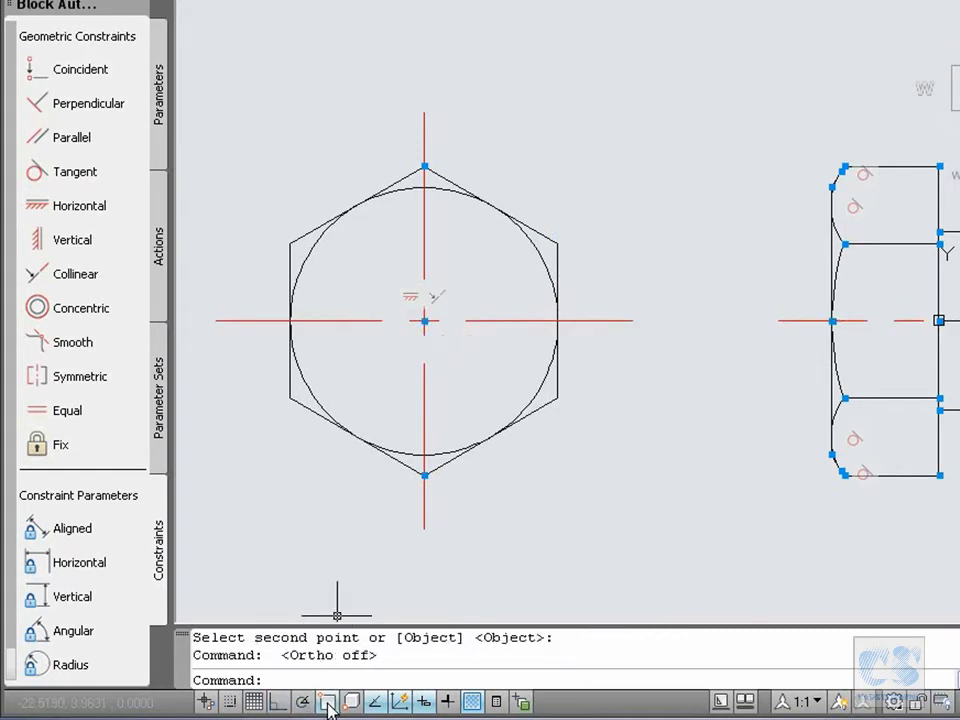
click(328, 703)
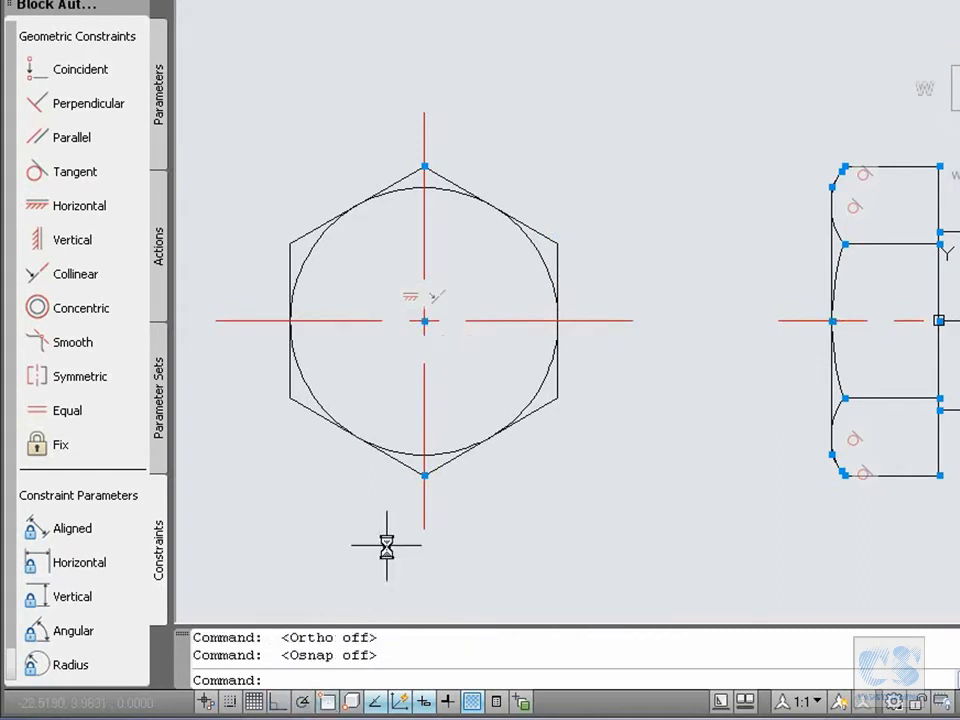
click(545, 271)
click(424, 321)
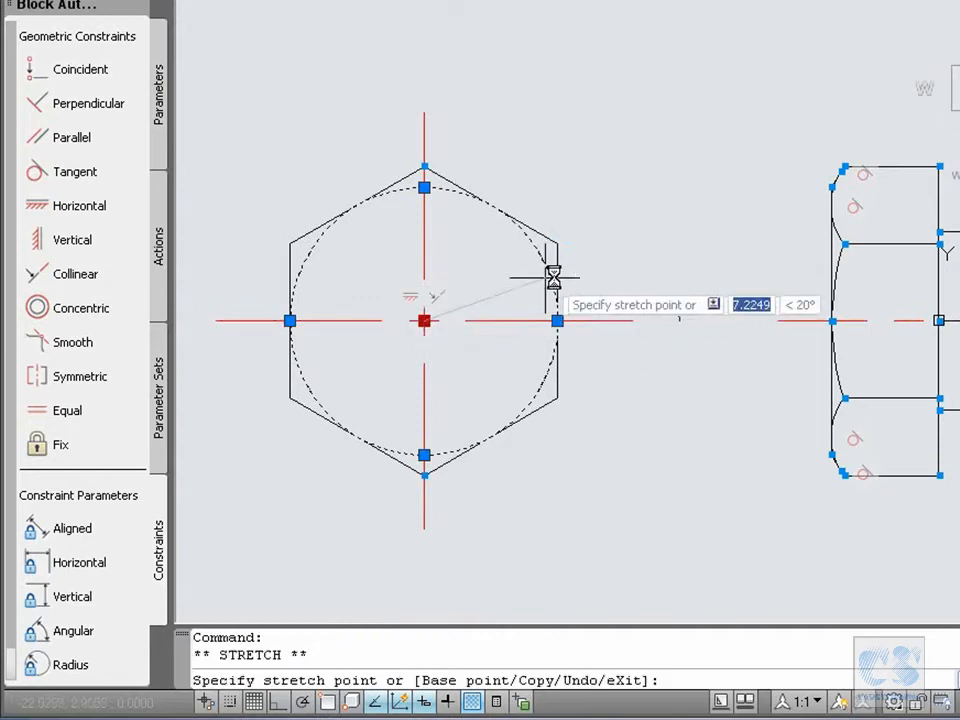
click(620, 237)
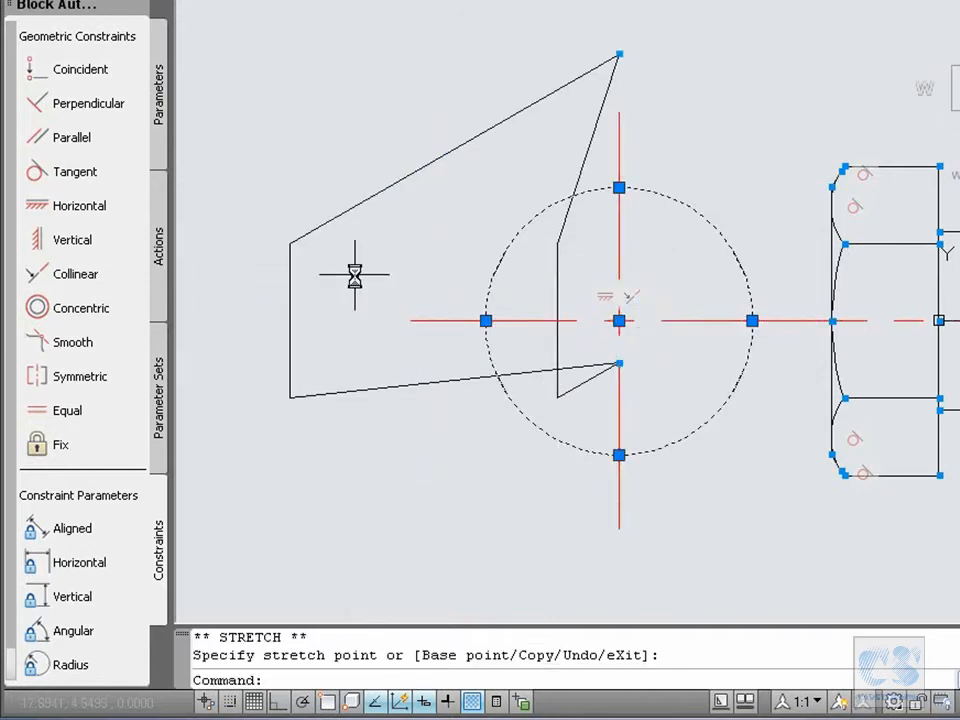
key(ctrl+z)
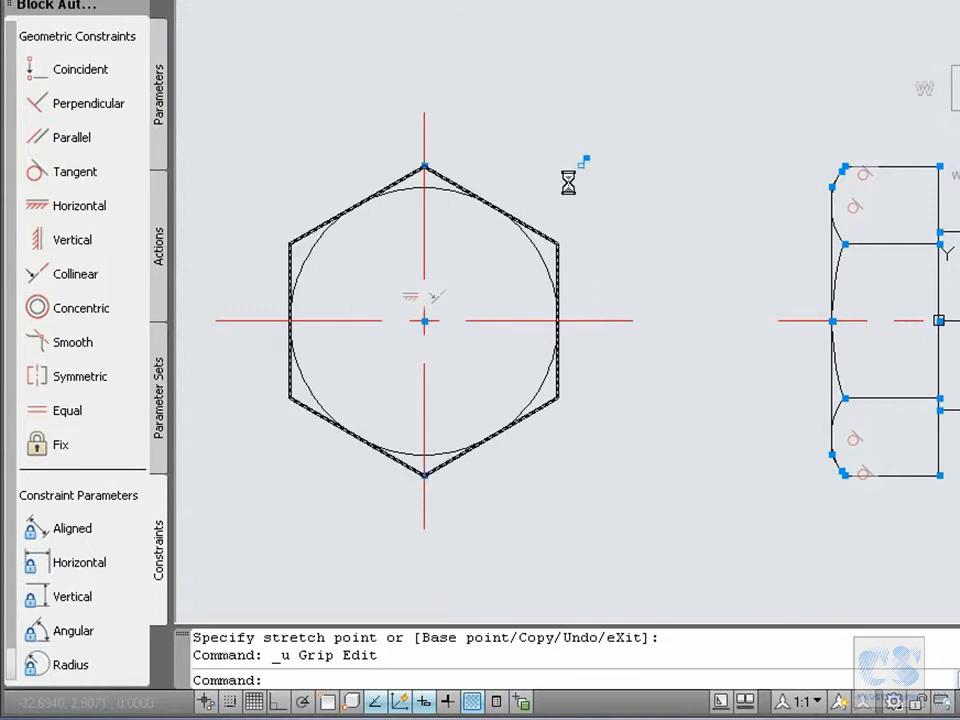
Constrain the midpoints of the hexagon's two vertical sides coincident with the horizontal centerline as an object.
click(35, 78)
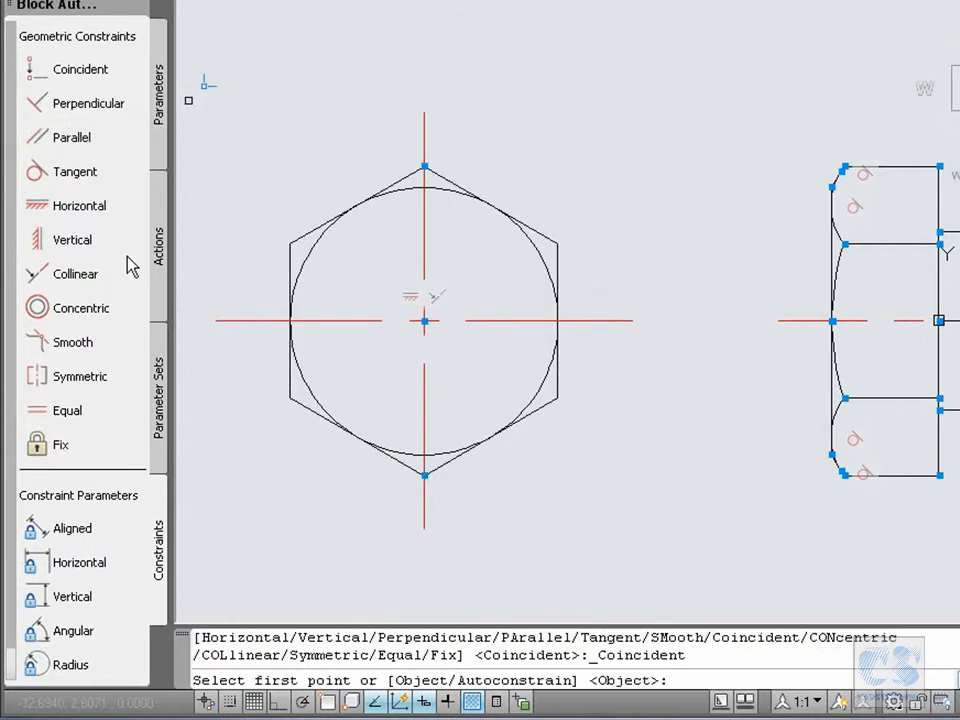
click(286, 295)
key(Return)
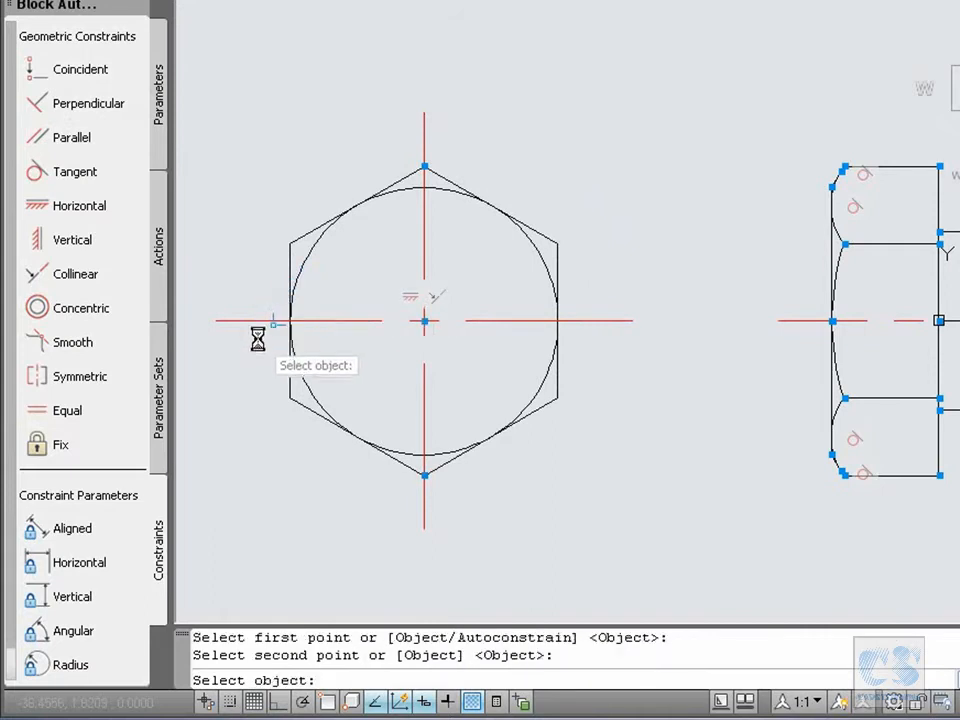
click(259, 321)
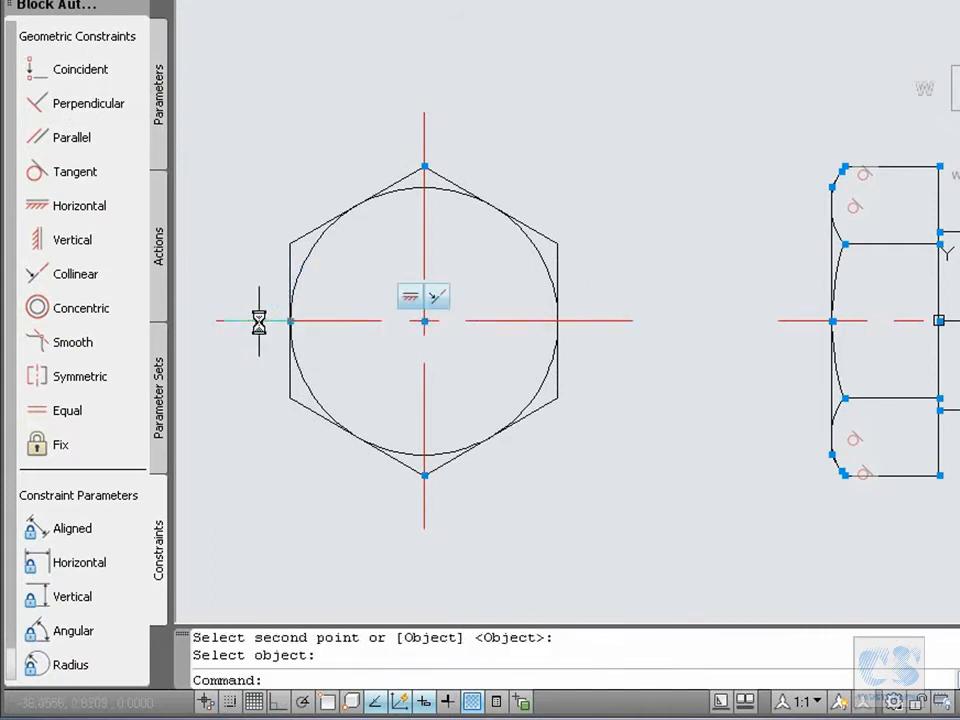
key(Return)
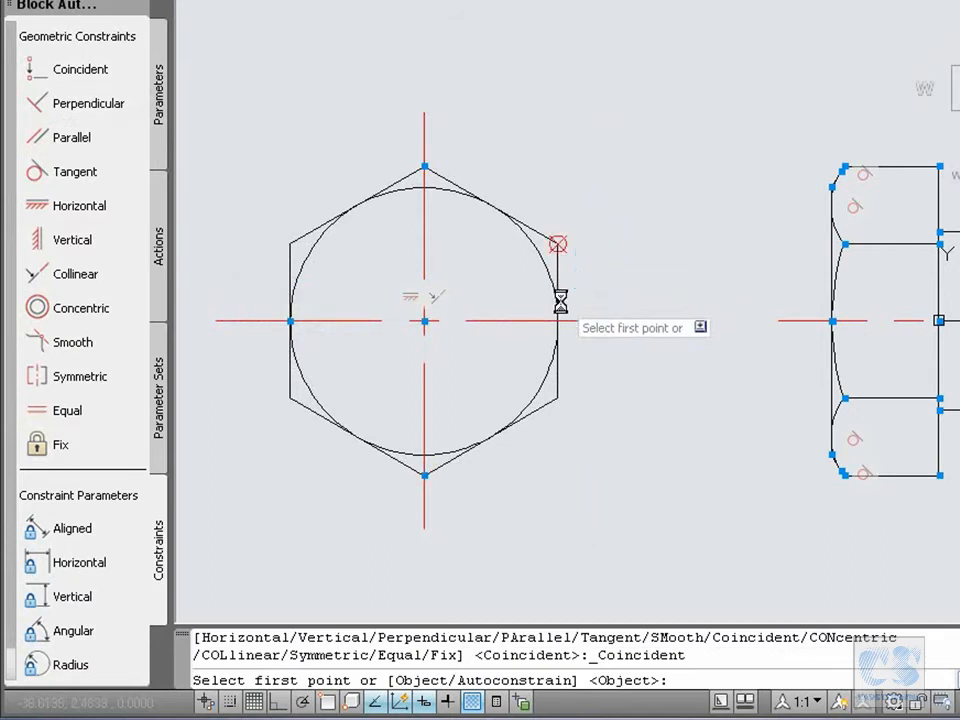
click(575, 339)
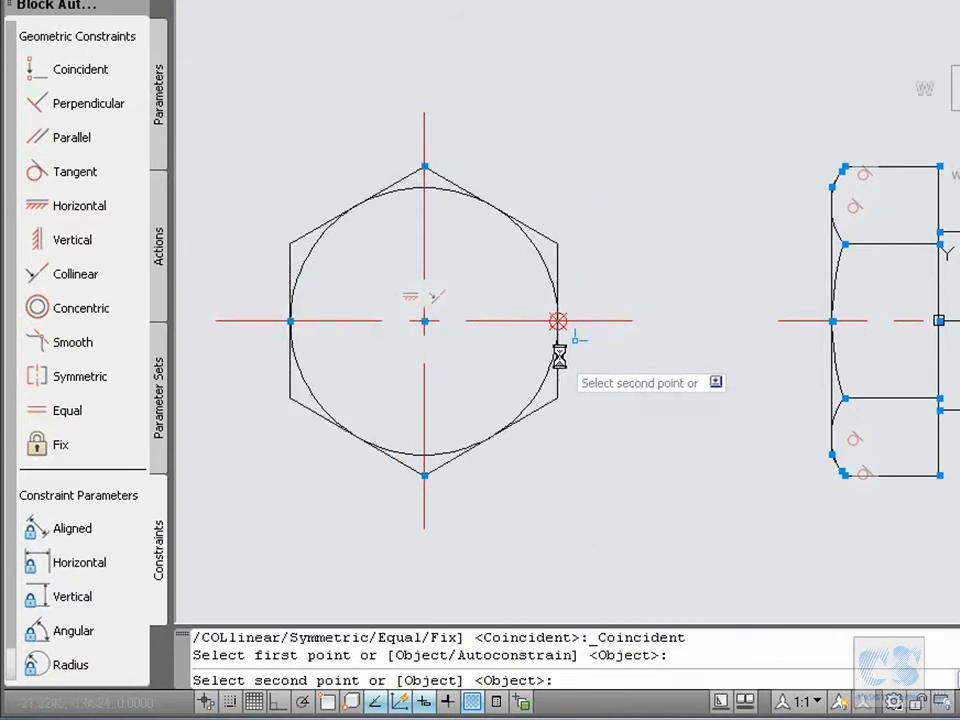
key(Return)
click(594, 321)
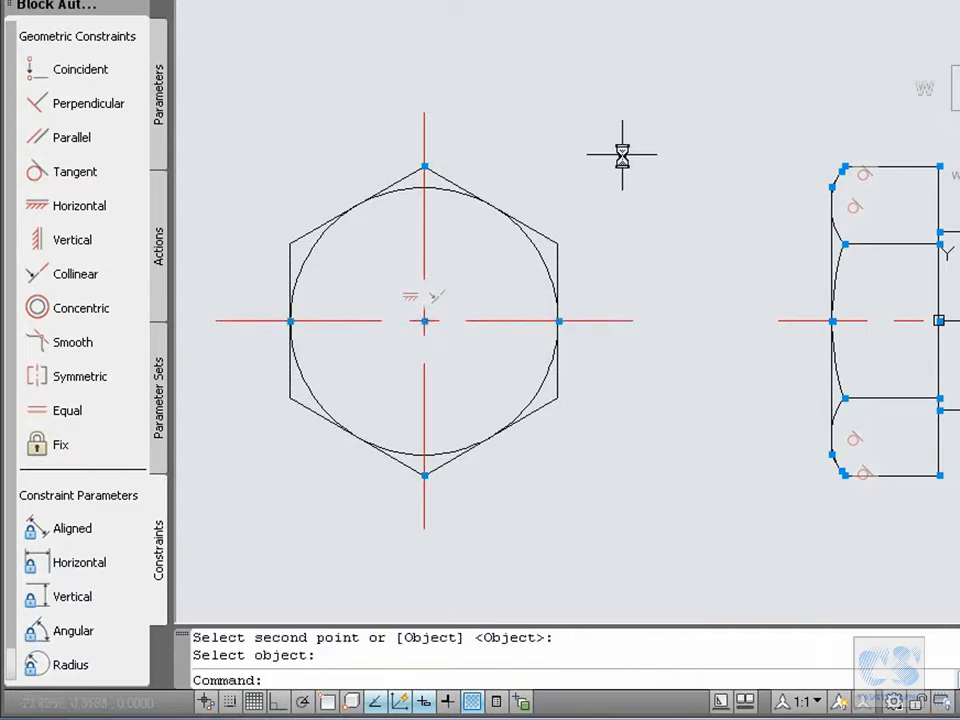
Test the hexagon by stretching its lower vertex nearest the side view outward and downward, and undo the stretch.
click(557, 241)
click(557, 398)
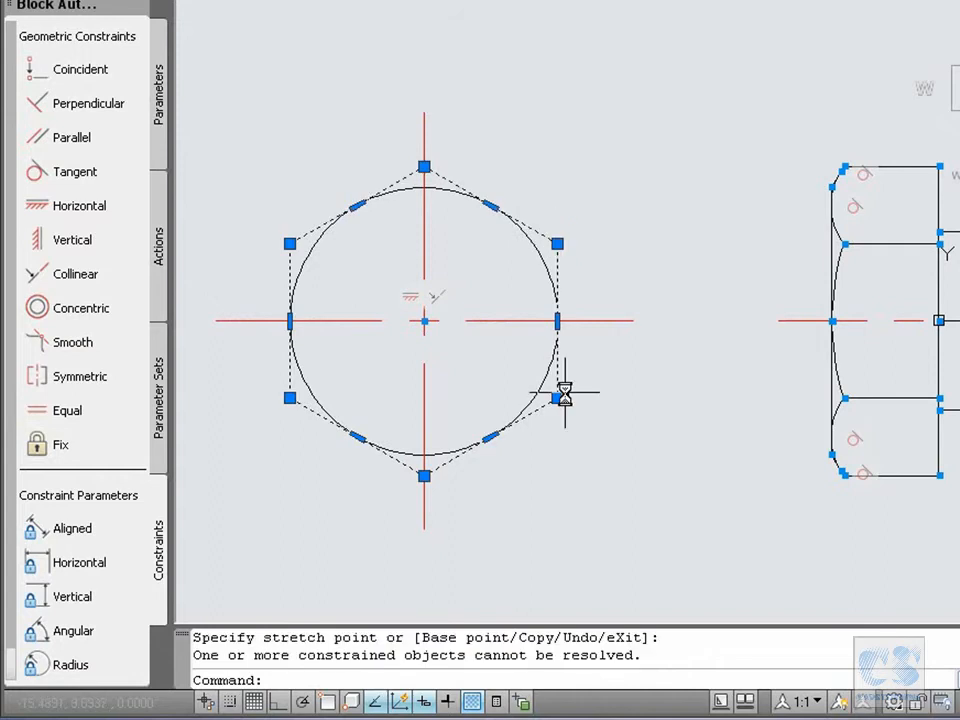
click(557, 398)
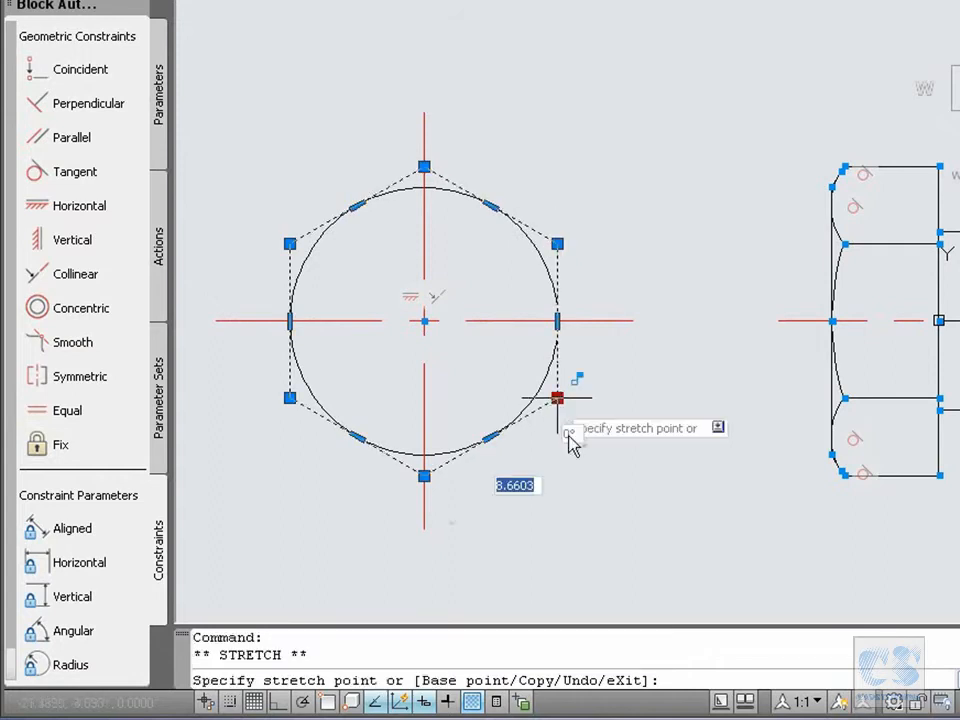
click(601, 489)
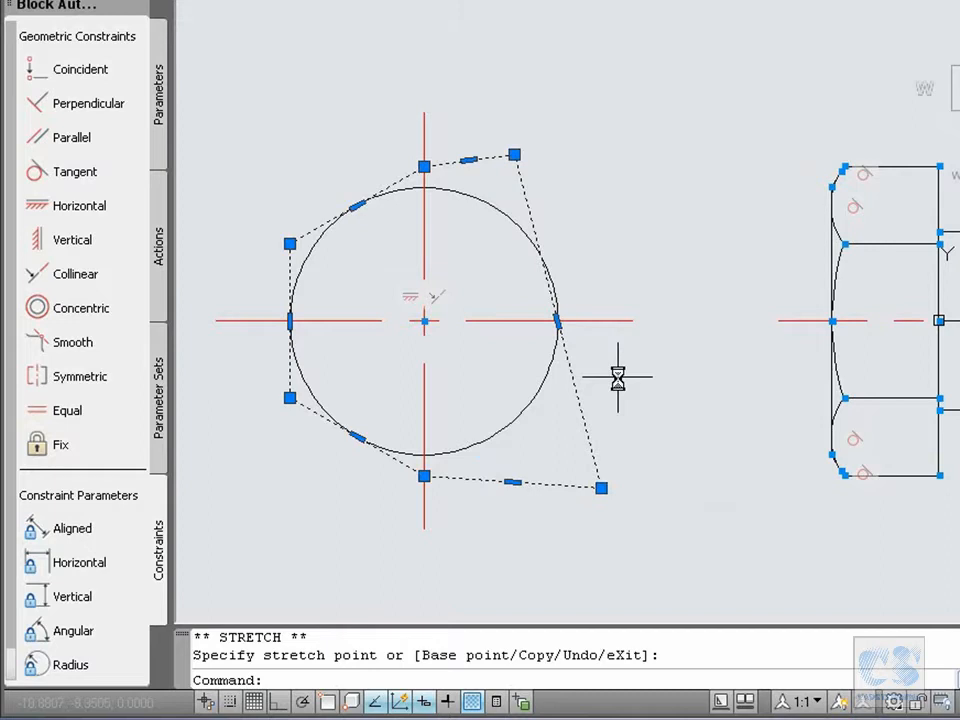
key(ctrl+z)
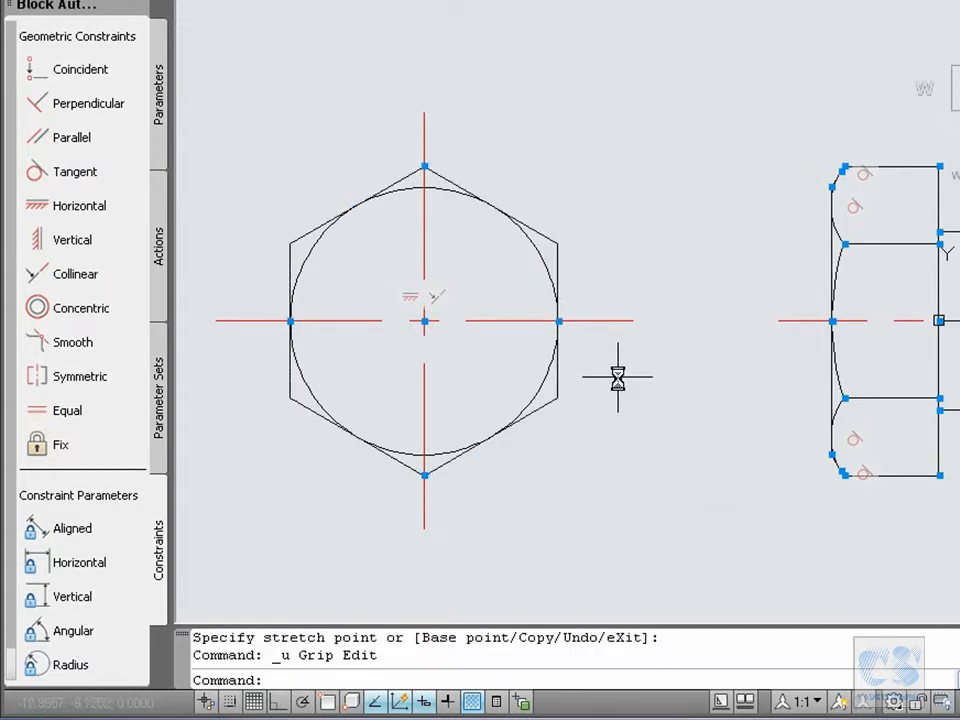
Make the hexagon's three sides nearest the side view tangent to the circle, selecting each side before the circle.
click(41, 182)
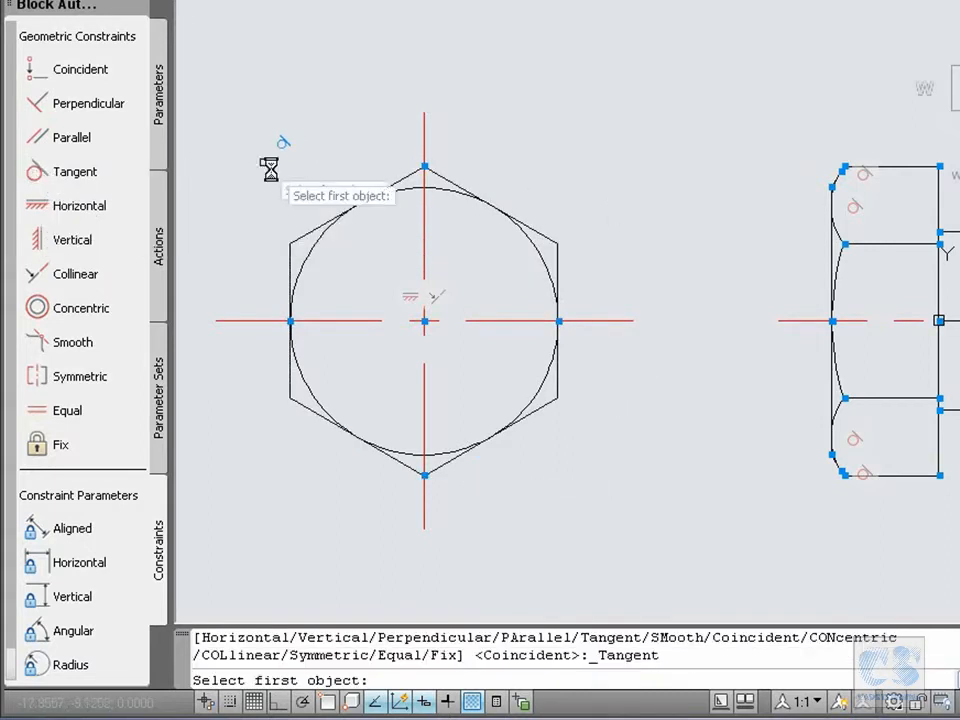
click(537, 231)
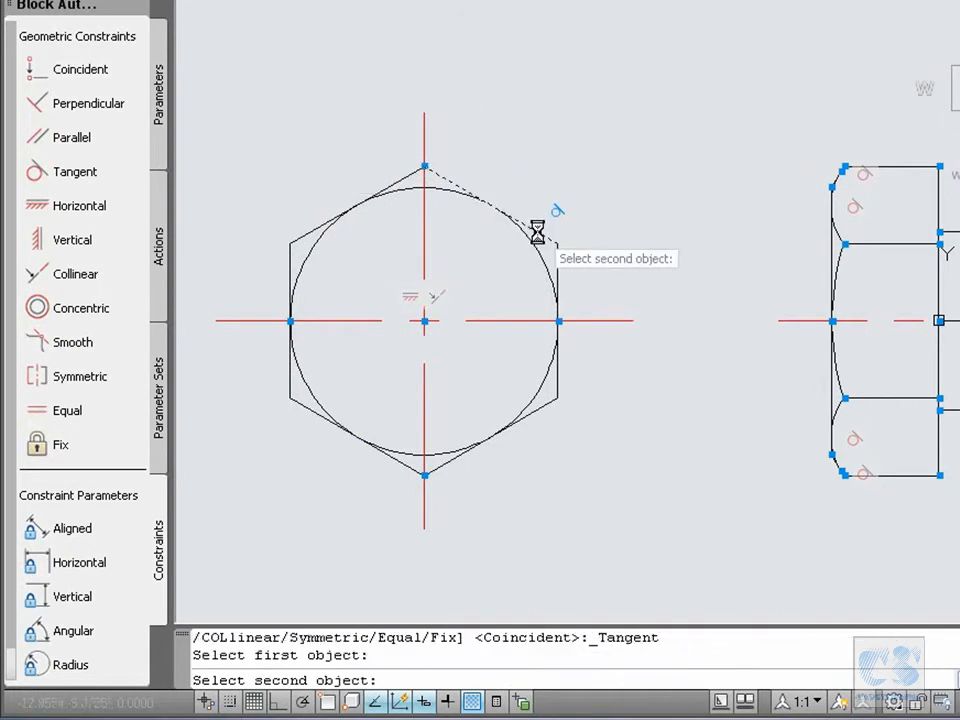
click(538, 250)
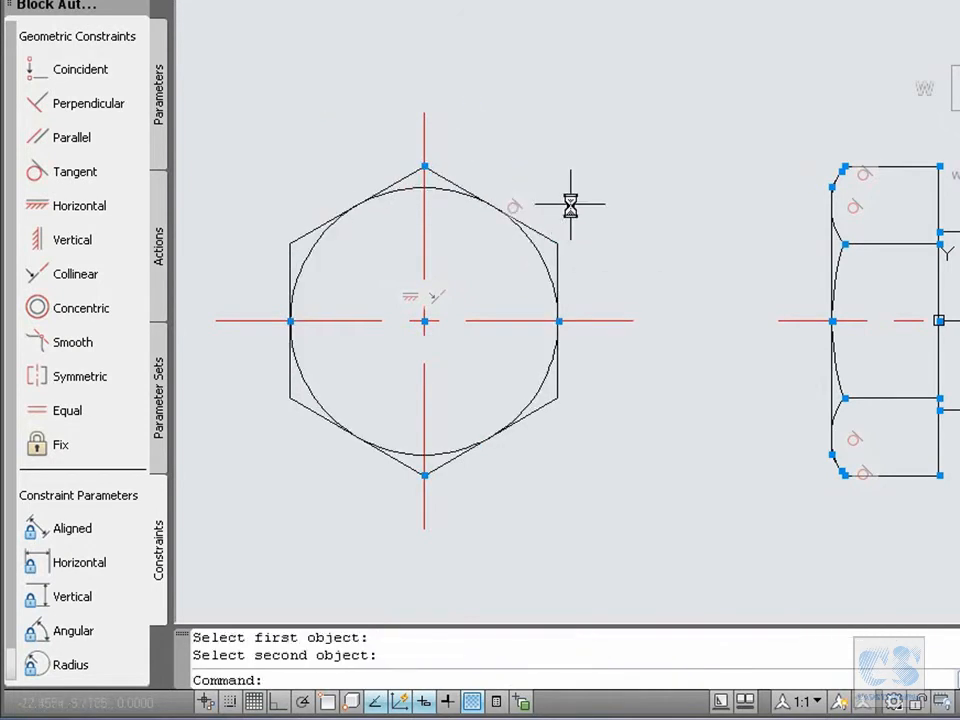
key(Return)
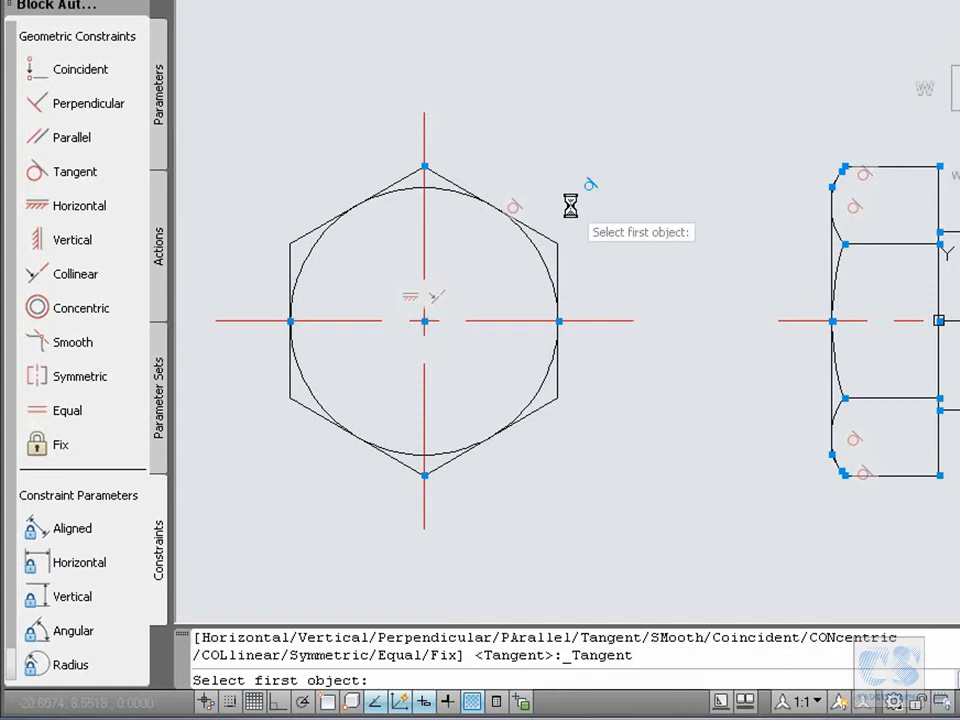
click(558, 271)
click(548, 272)
key(Return)
click(541, 400)
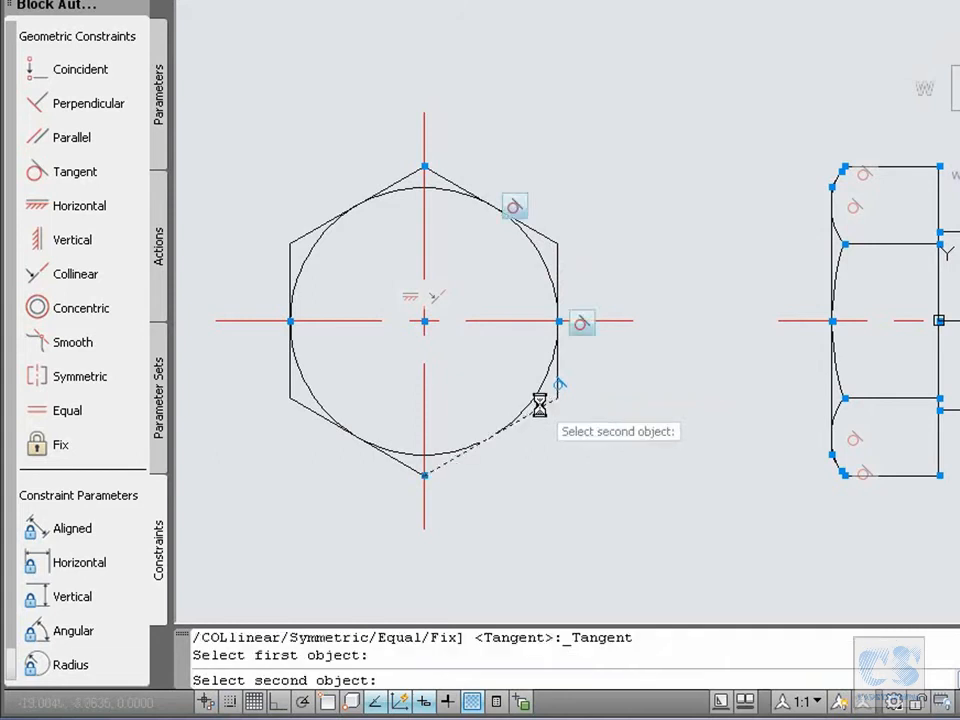
click(536, 393)
Make the hexagon's three remaining sides, farthest from the side view, tangent to the circle.
key(Return)
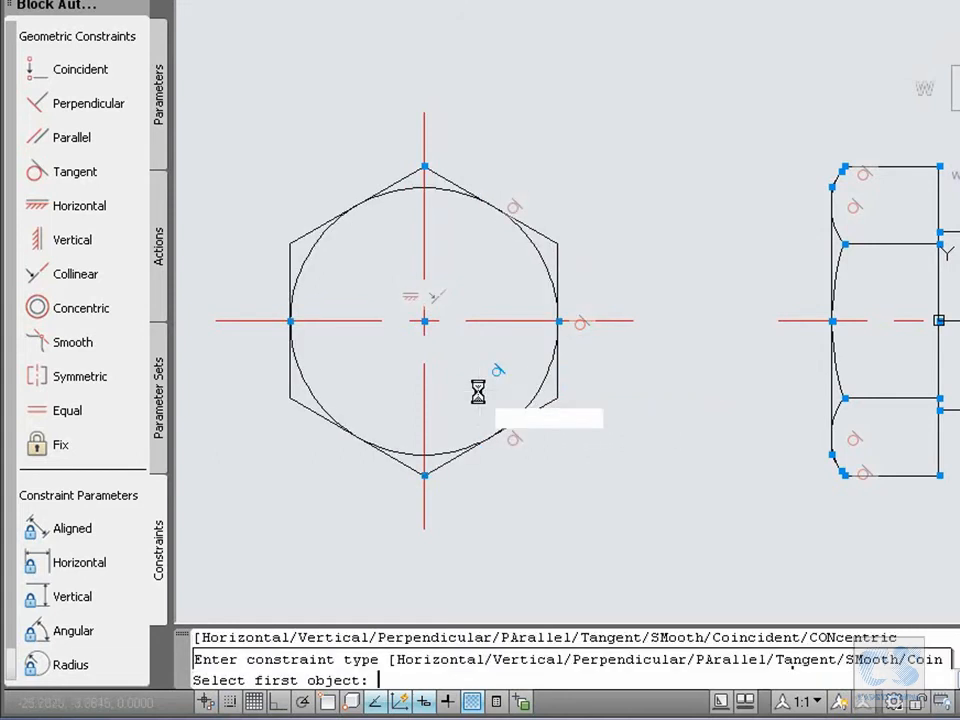
click(407, 465)
click(407, 454)
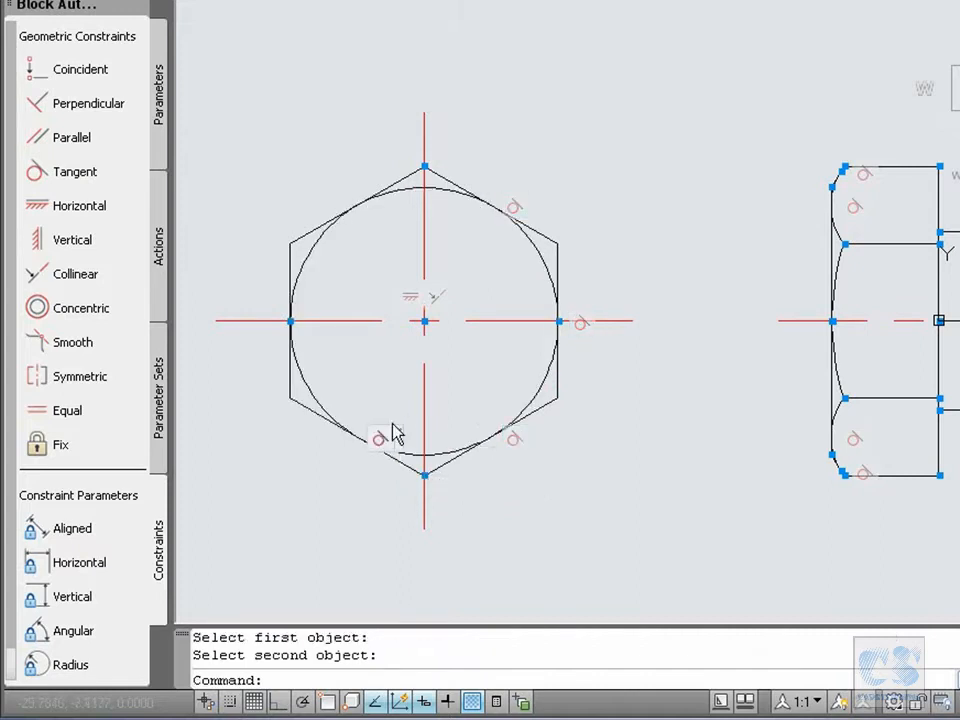
key(Return)
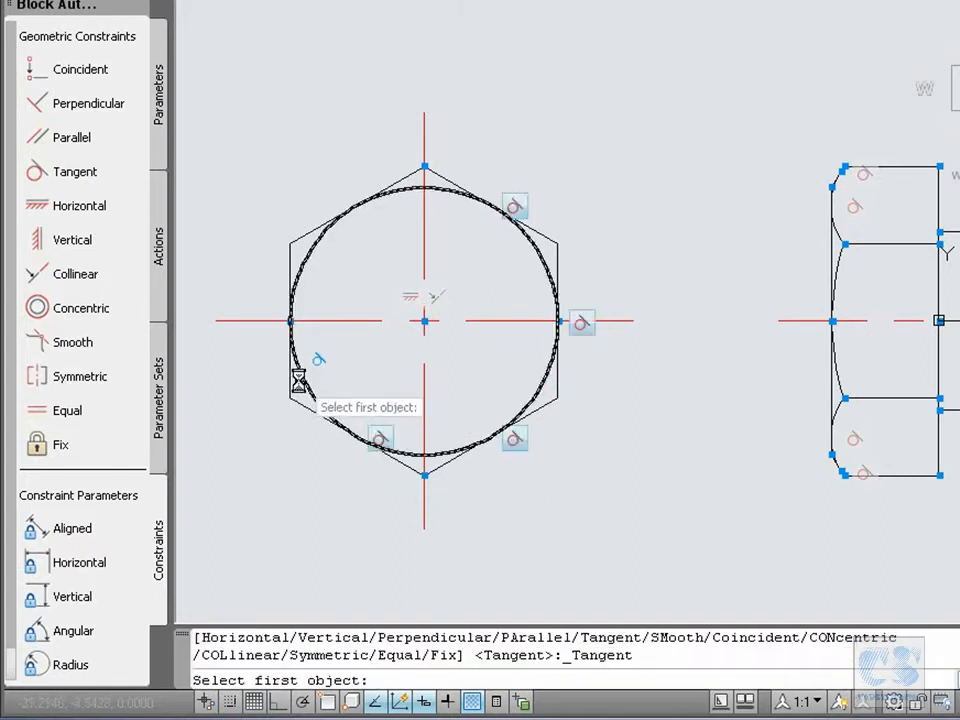
click(291, 380)
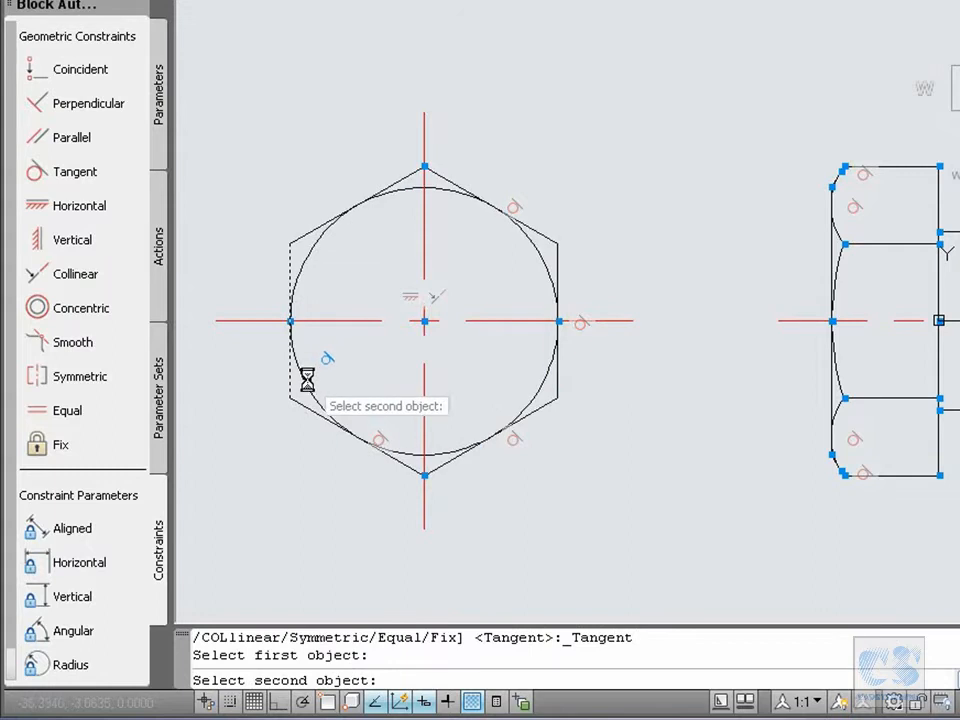
click(304, 380)
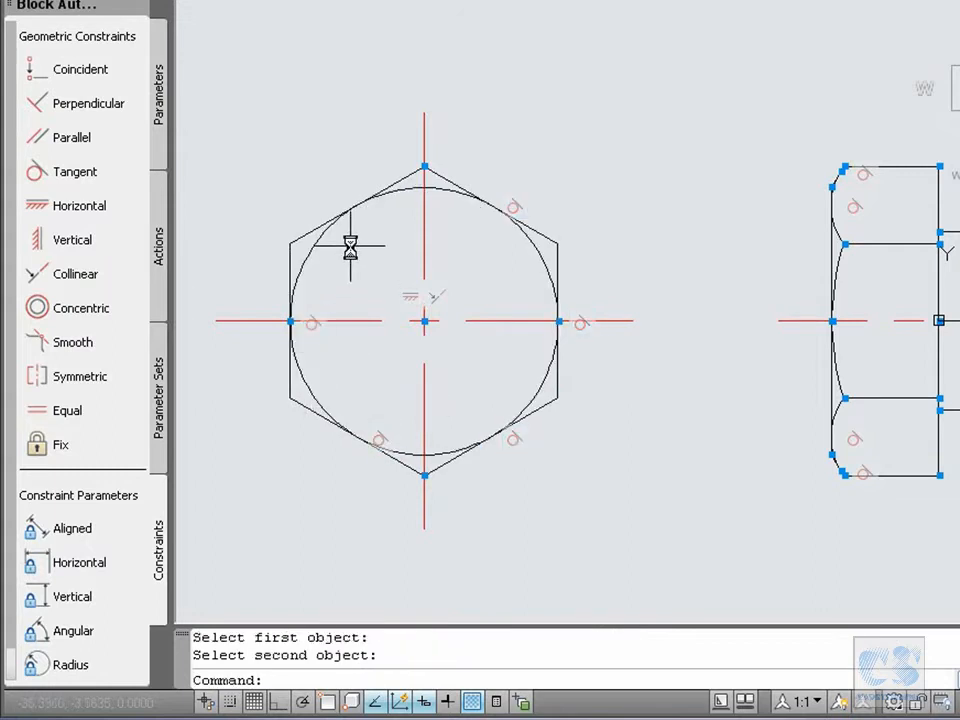
key(Return)
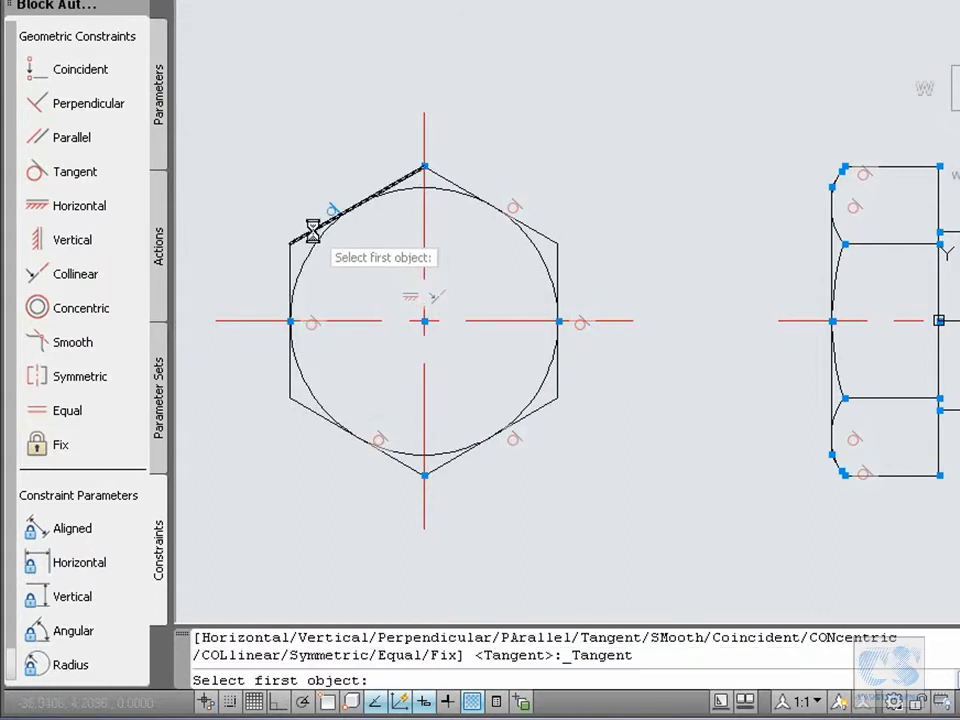
click(313, 232)
click(321, 249)
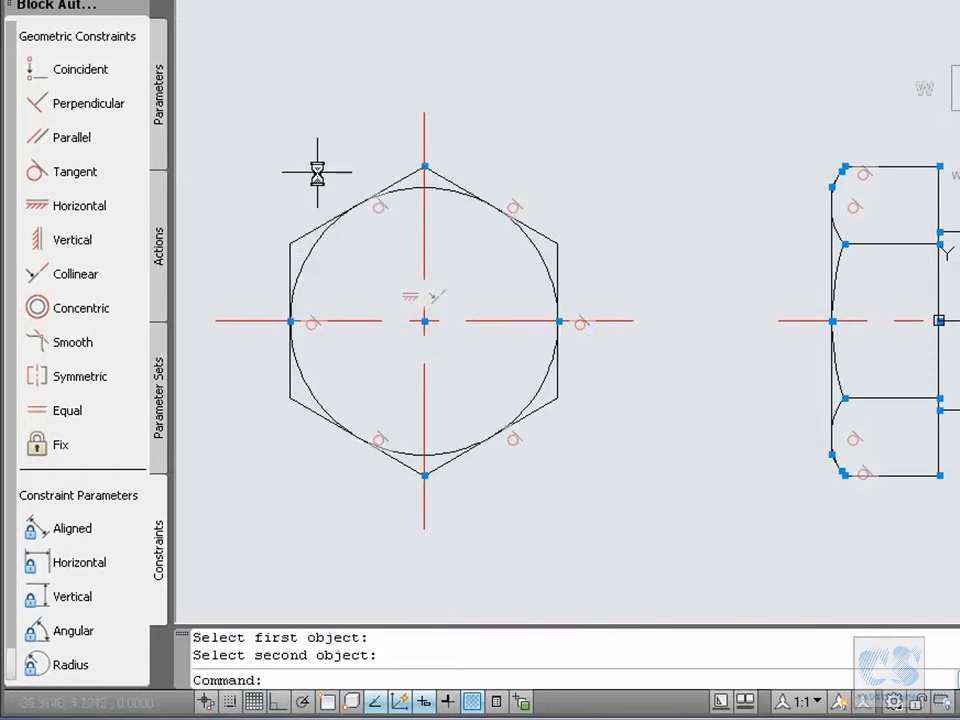
Test the circle by stretching its top quadrant point outward, and undo the stretch.
click(437, 191)
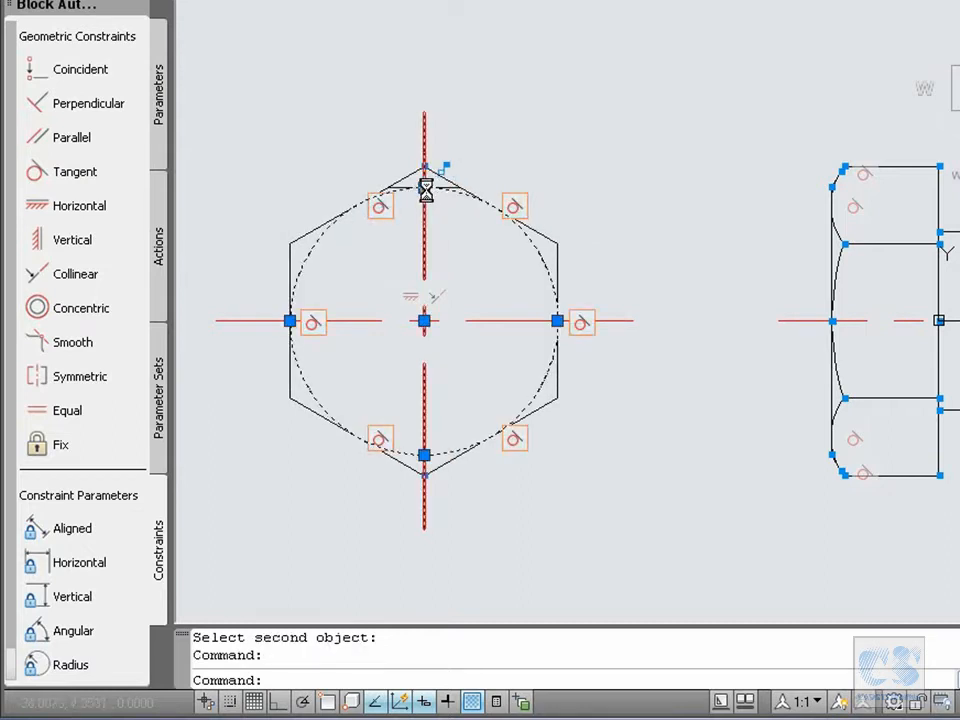
click(424, 187)
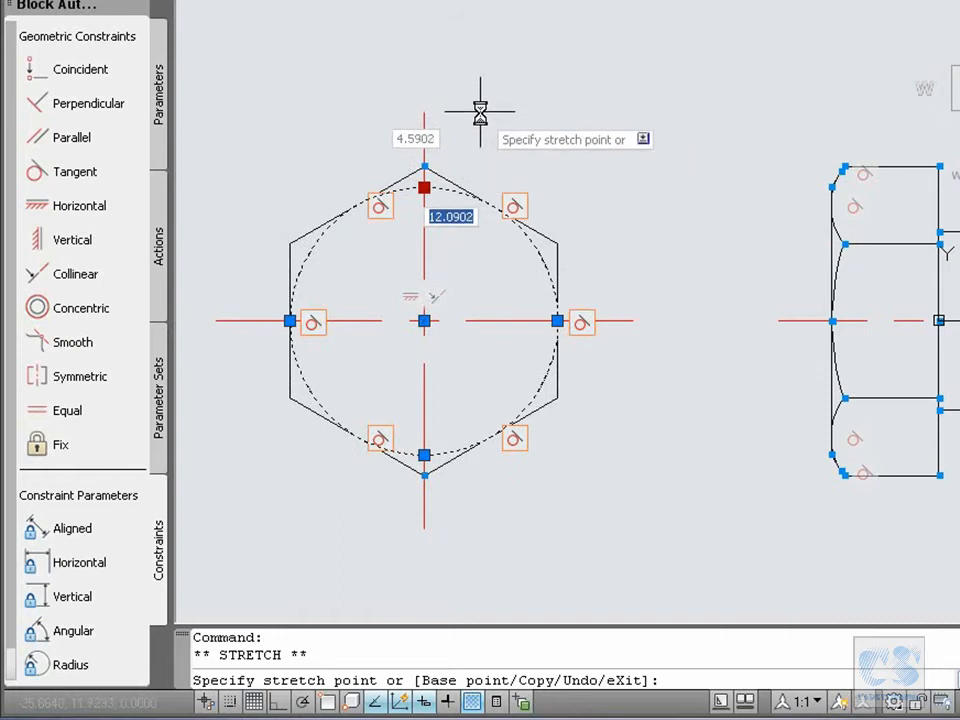
click(489, 100)
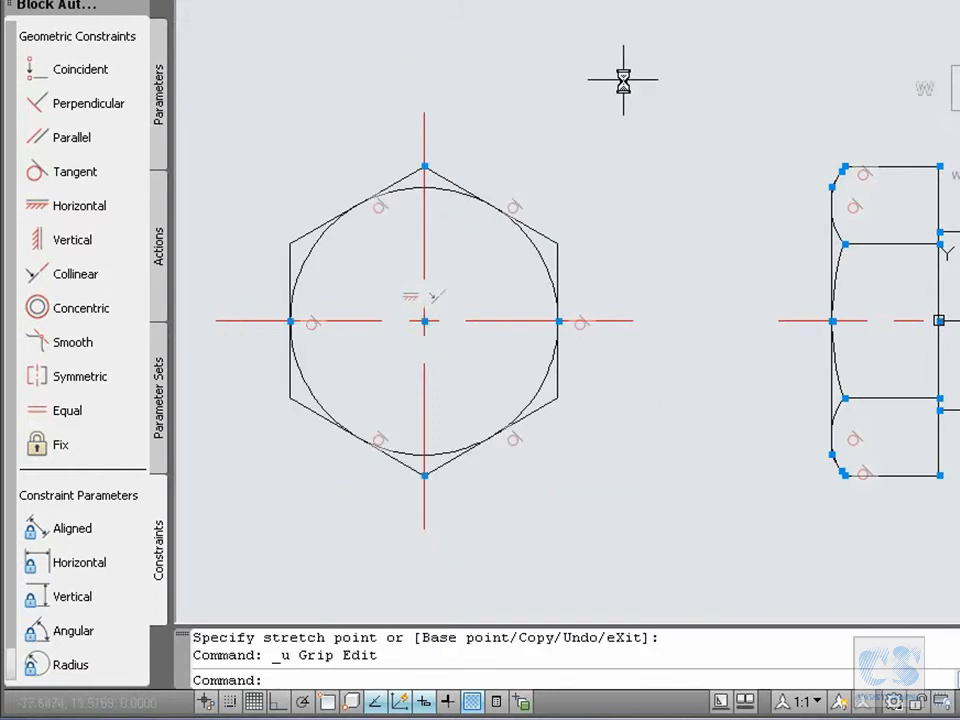
Test the hexagon by stretching its upper-right vertex up and outward, and undo the stretch.
click(557, 255)
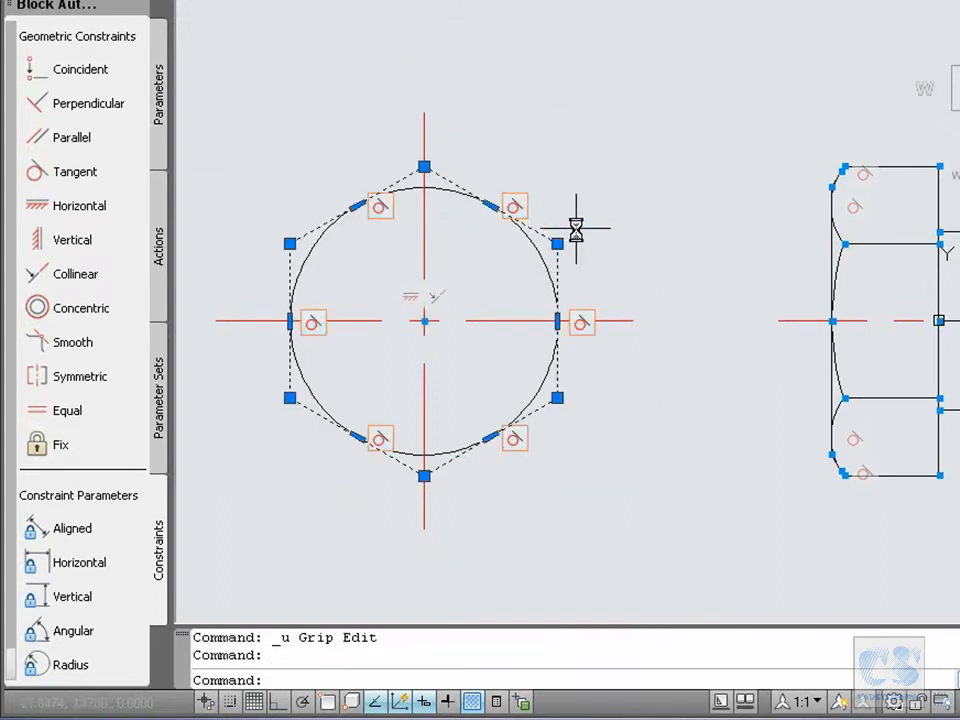
click(557, 243)
key(ctrl)
click(679, 122)
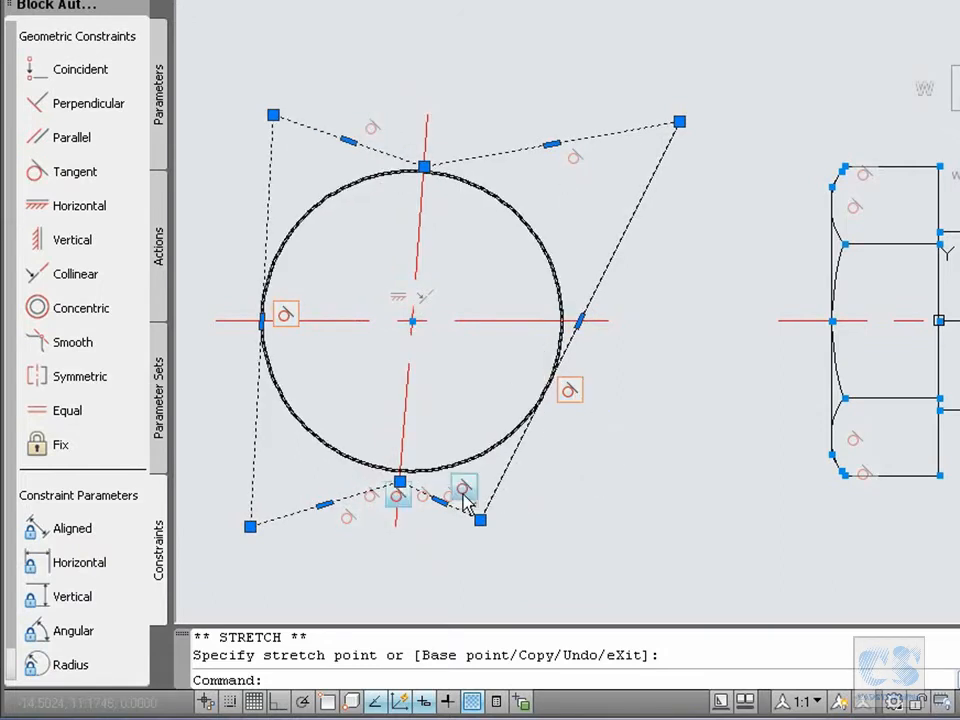
key(ctrl+z)
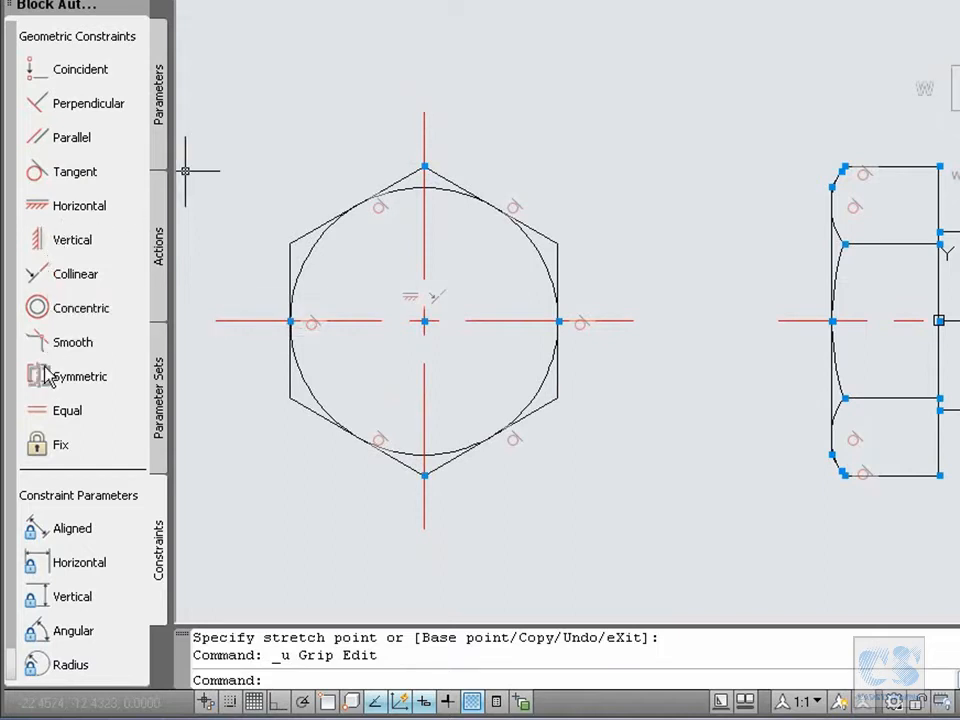
Apply an Equal constraint between the hexagon's upper-left side and its left vertical side.
click(37, 418)
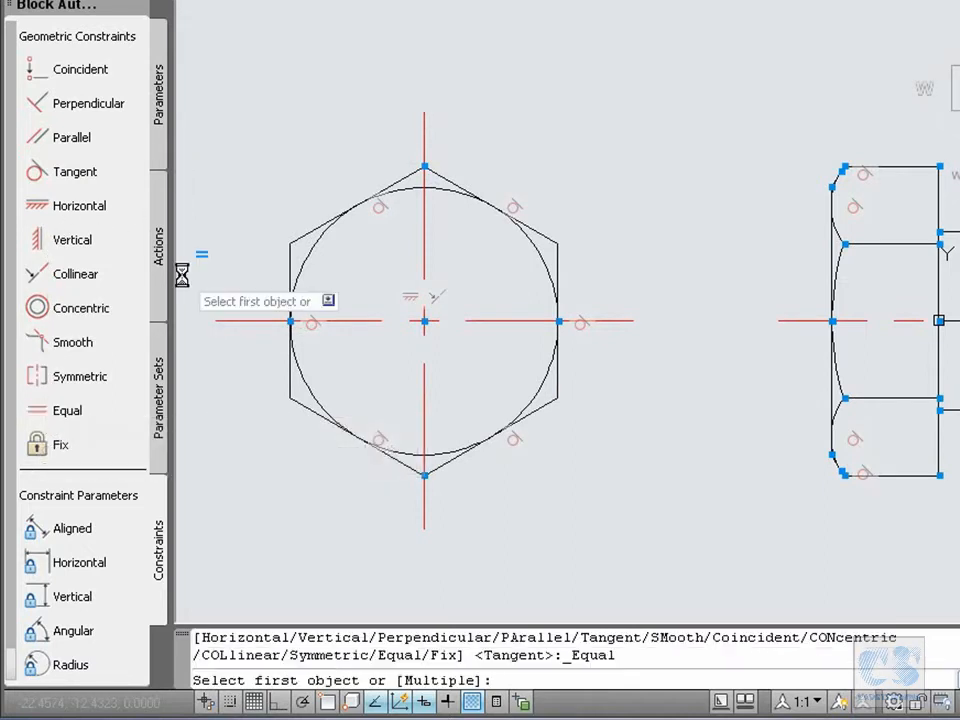
click(307, 233)
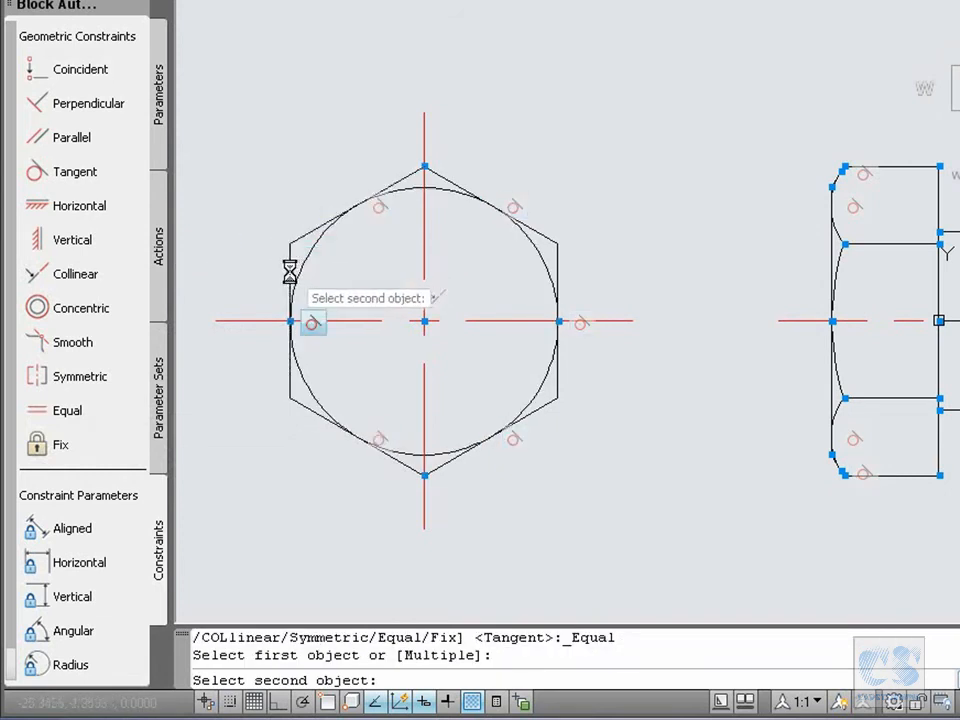
click(290, 271)
Test the hexagon by stretching its upper-left vertex up and outward, and undo the stretch.
click(301, 236)
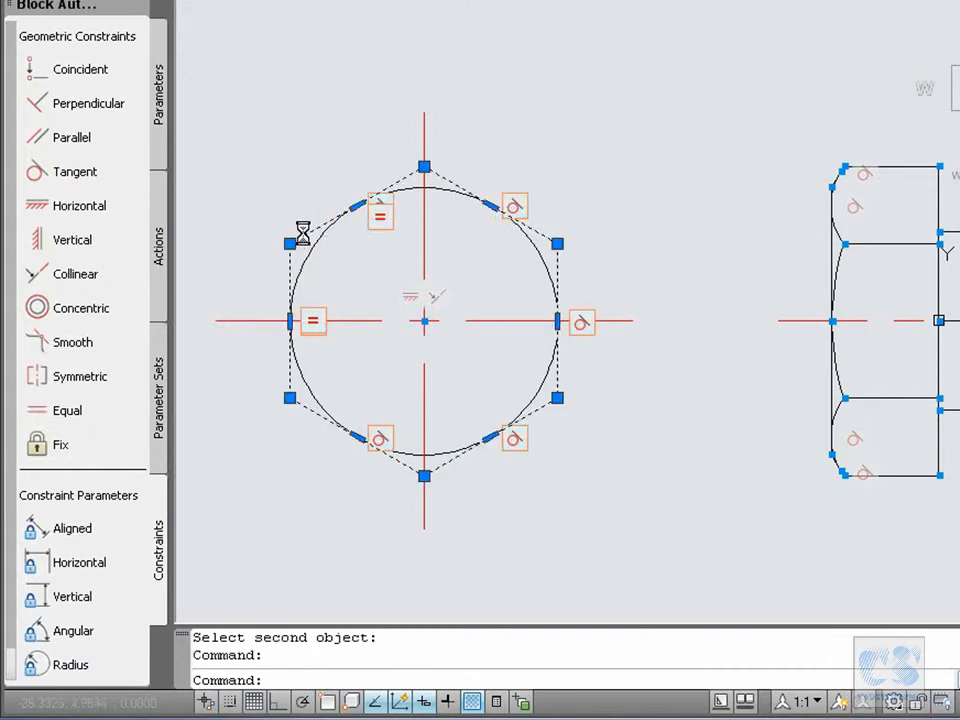
click(290, 243)
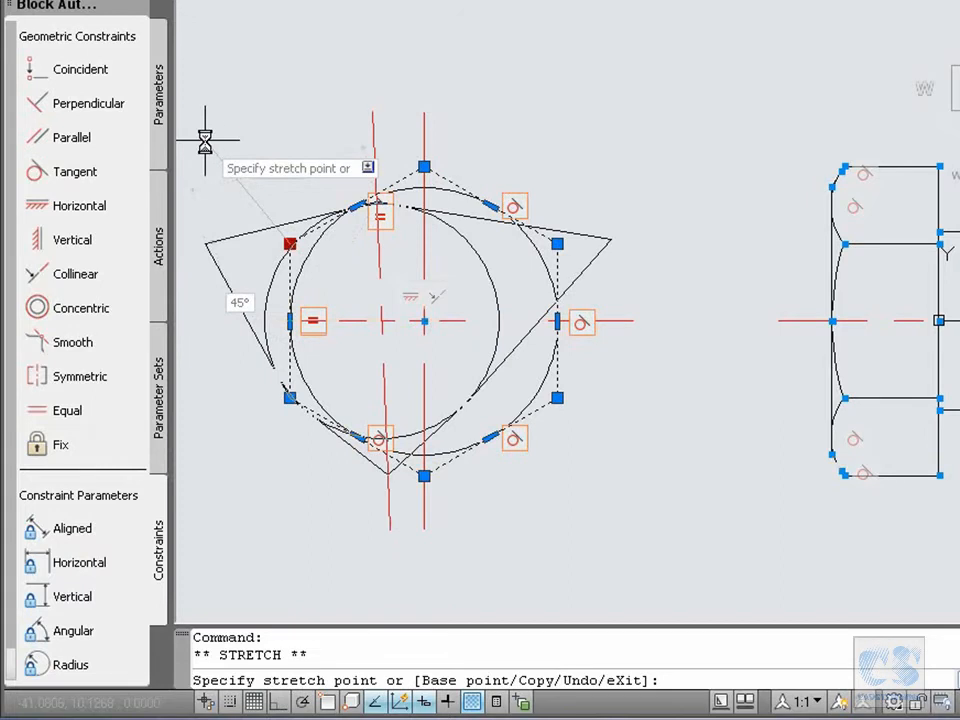
click(205, 140)
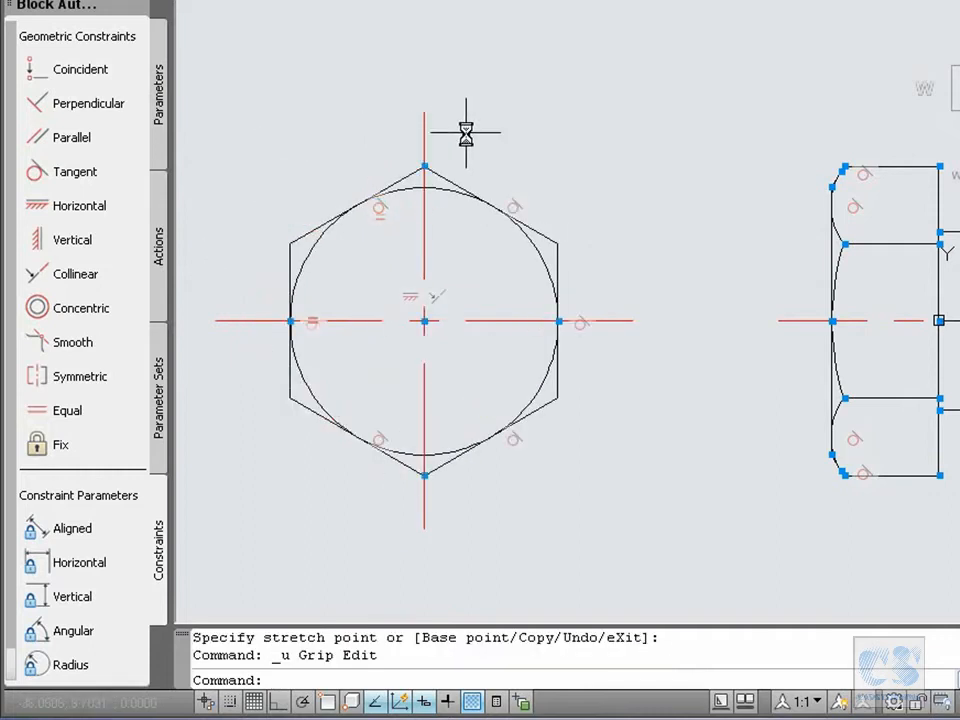
Apply an Equal constraint between the hexagon's upper-left and upper-right sides.
click(50, 411)
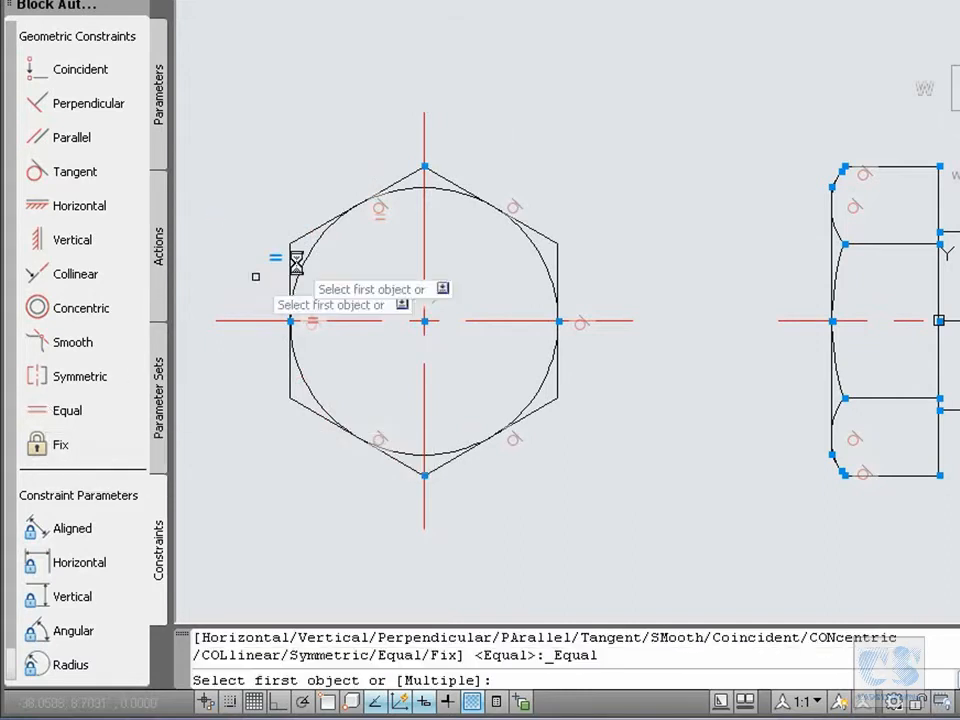
click(404, 180)
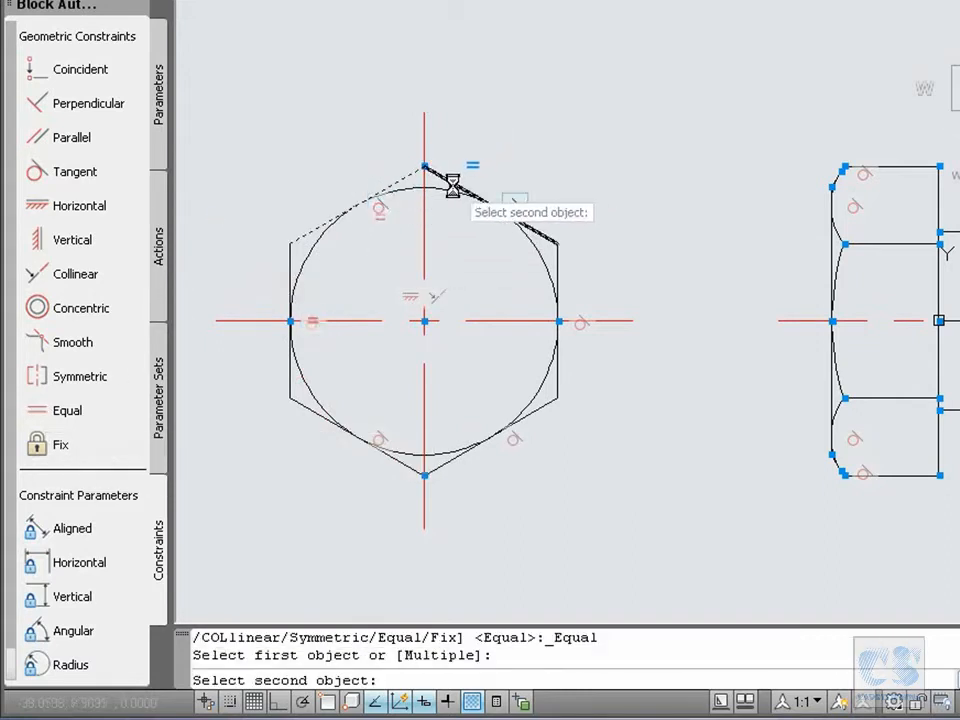
click(451, 183)
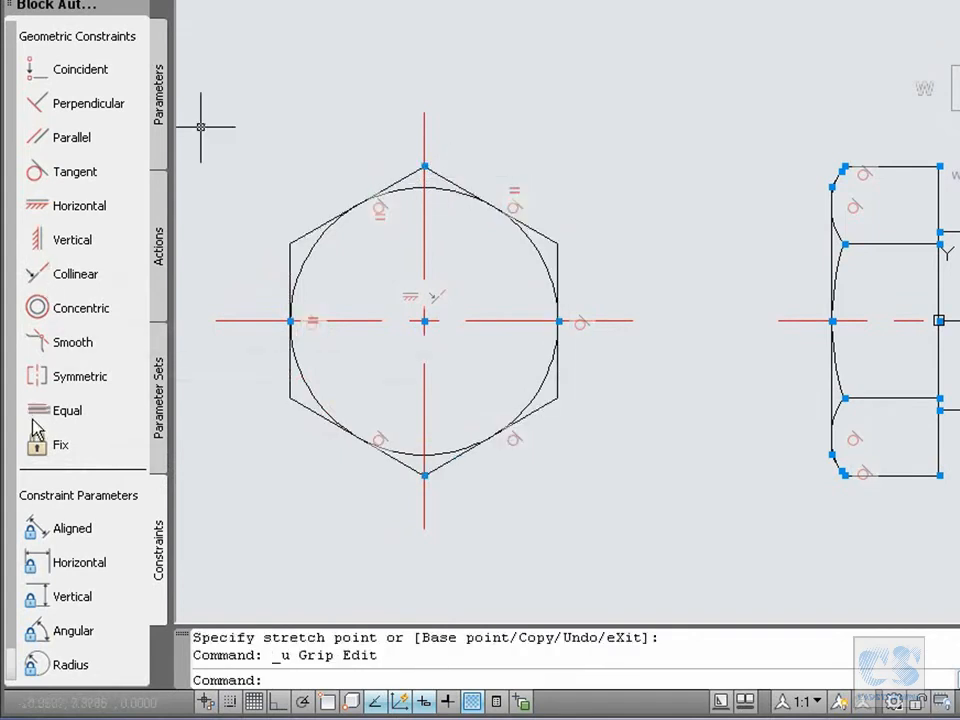
Try to constrain the hexagon's upper-right side equal to its right vertical side.
click(36, 416)
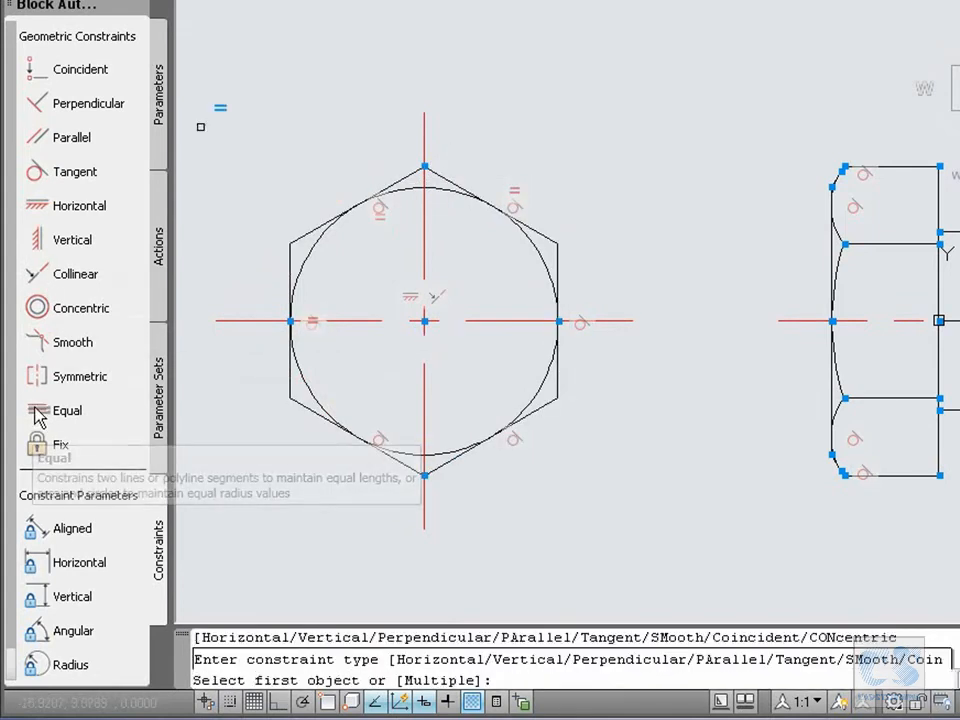
click(540, 239)
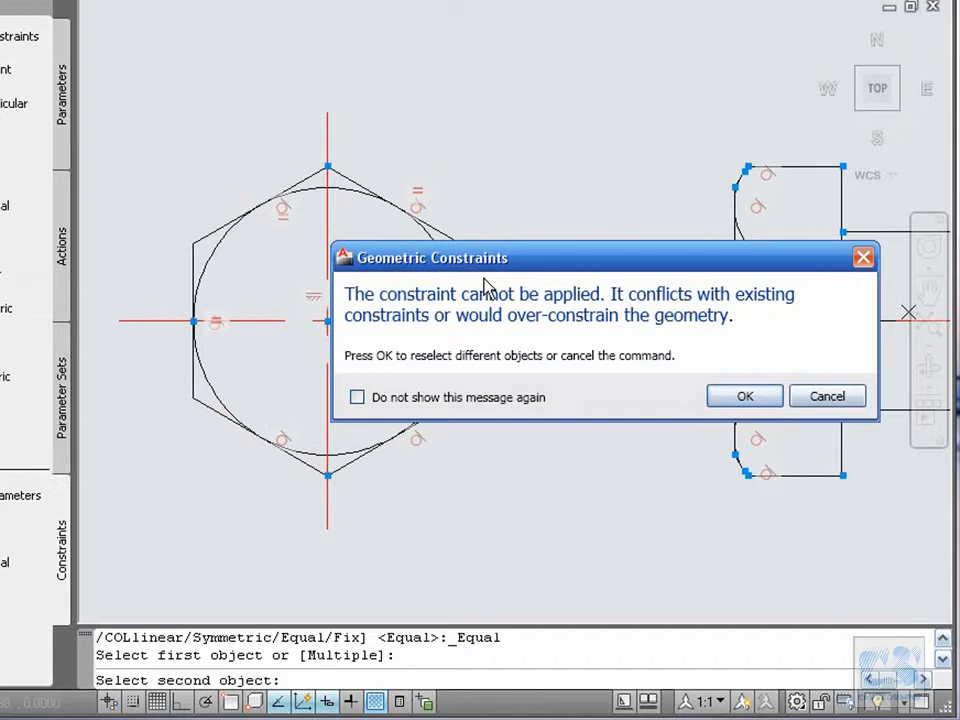
click(712, 395)
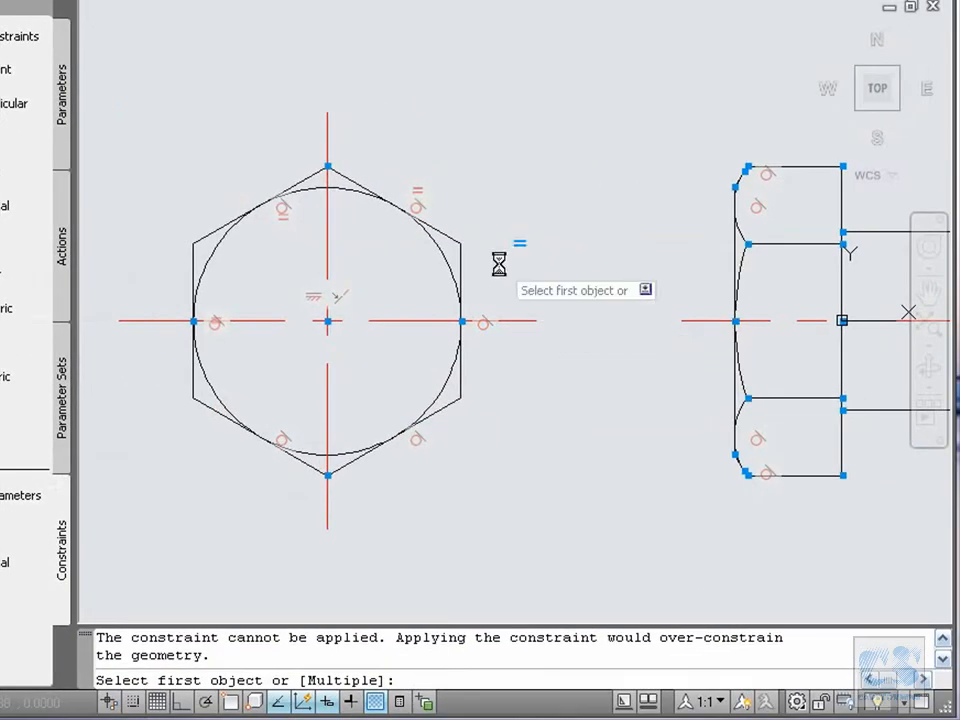
Constrain the hexagon's left vertical side equal to its lower-left side.
click(193, 378)
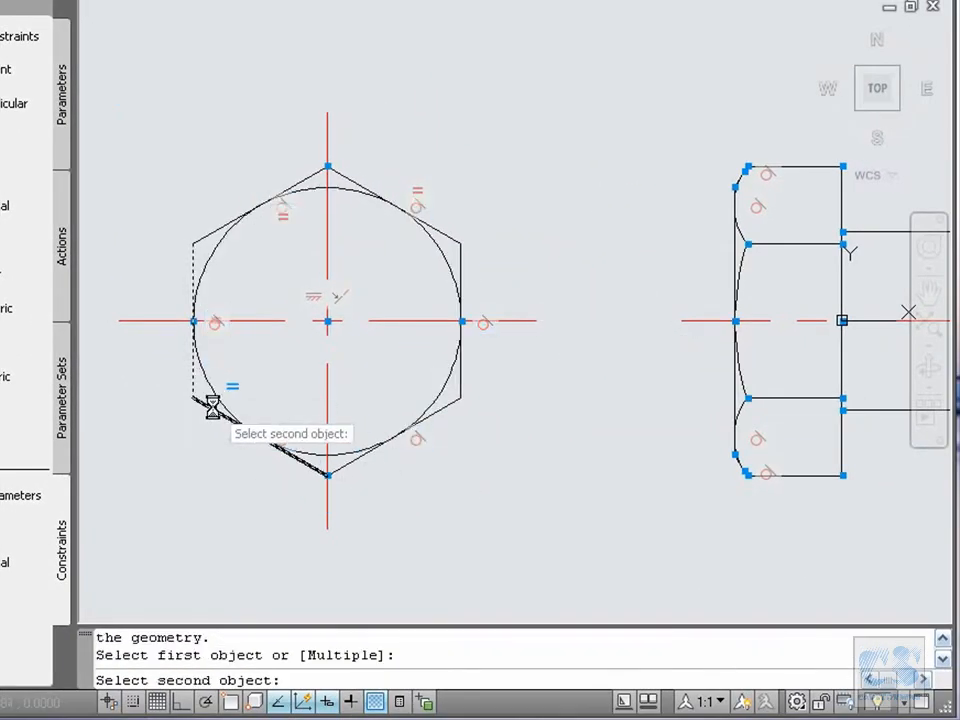
click(212, 407)
click(214, 411)
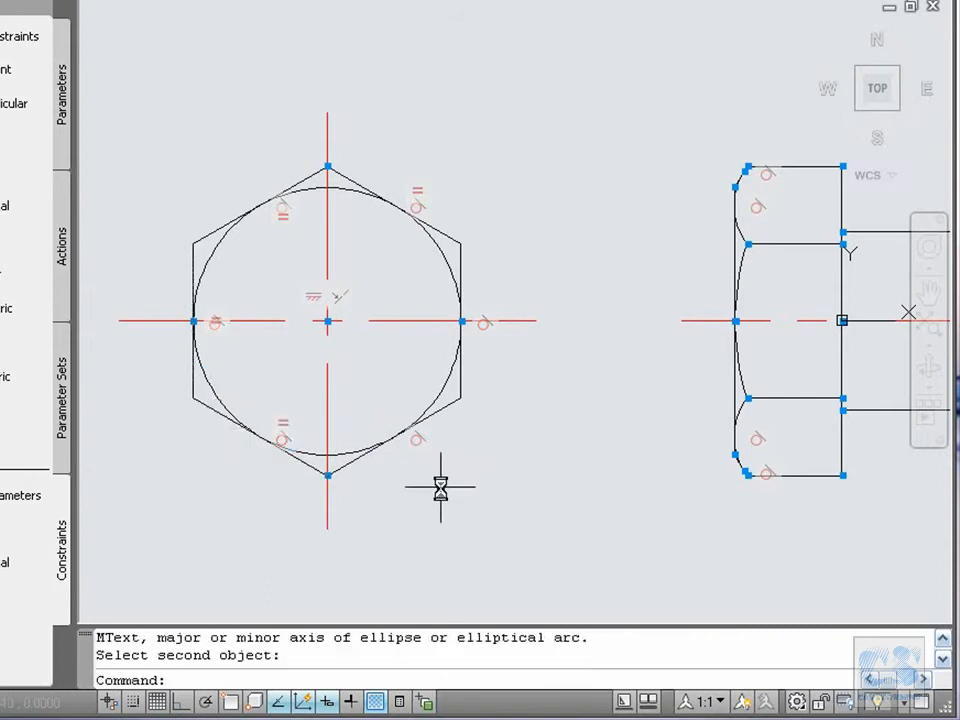
Test the hexagon by stretching its lower-right vertex down and outward, and undo the stretch.
click(457, 399)
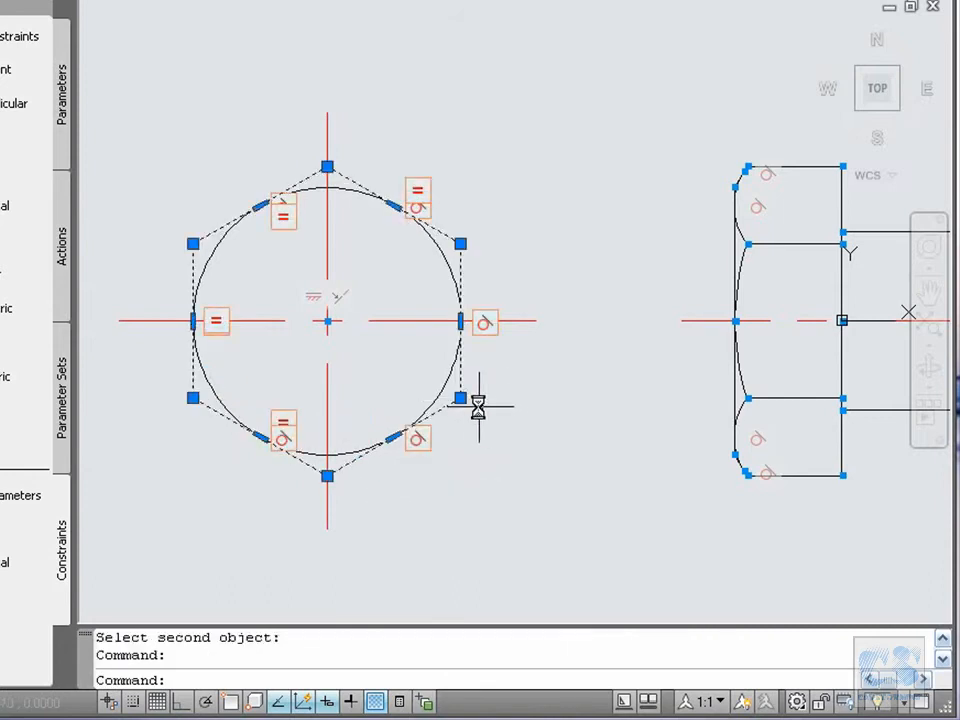
click(461, 399)
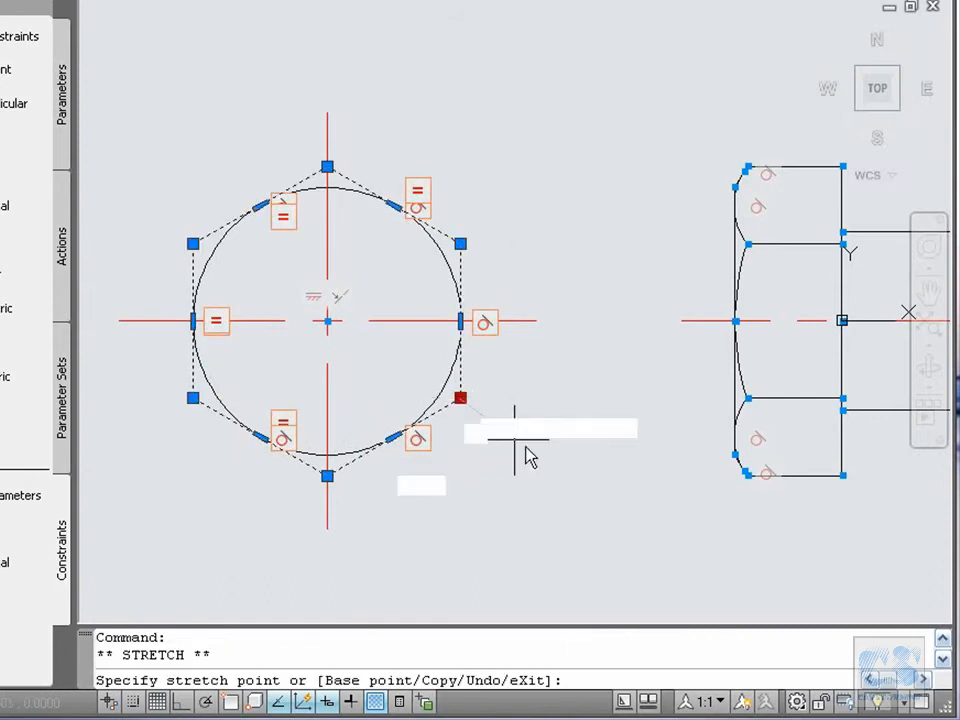
click(586, 487)
key(ctrl+z)
Test the equal-sided hexagon by stretching its upper-right vertex outward toward the side view, and undo the stretch.
click(506, 293)
click(506, 287)
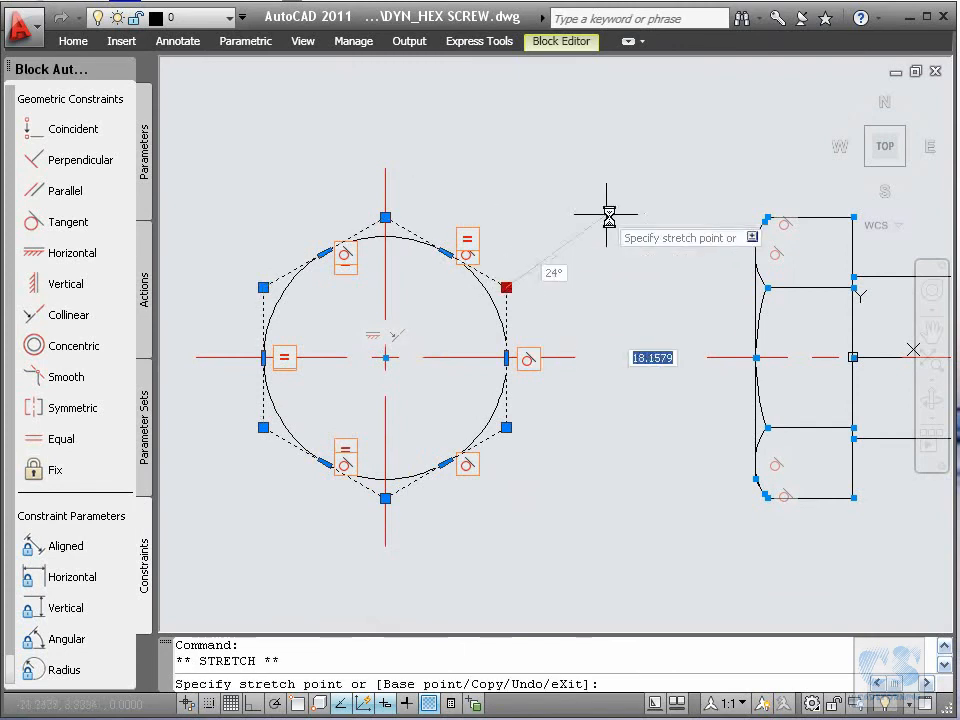
click(637, 216)
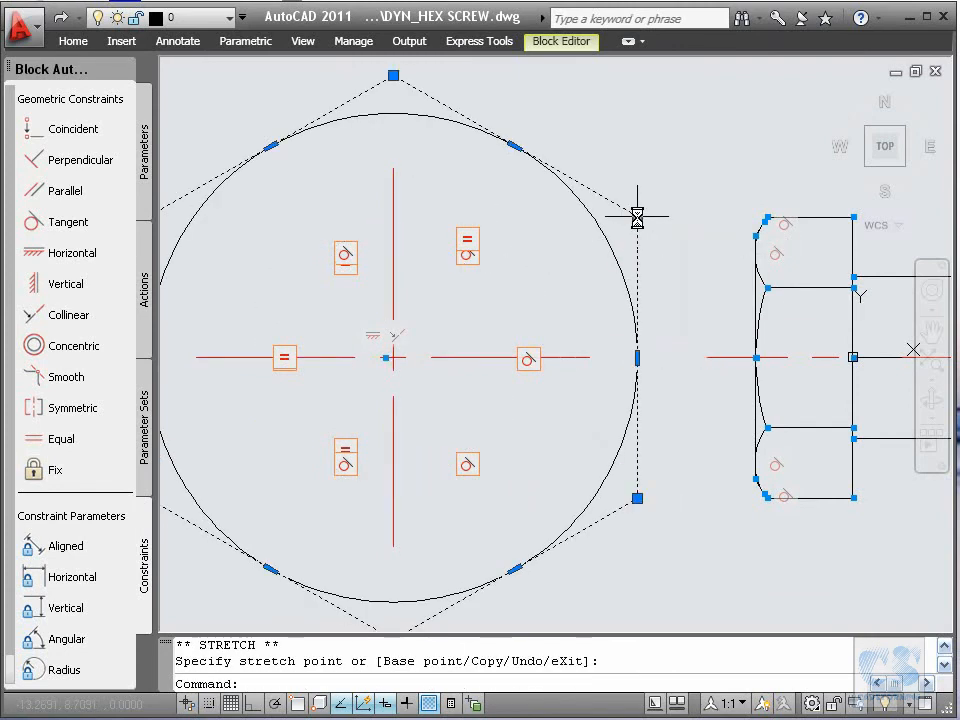
key(ctrl+z)
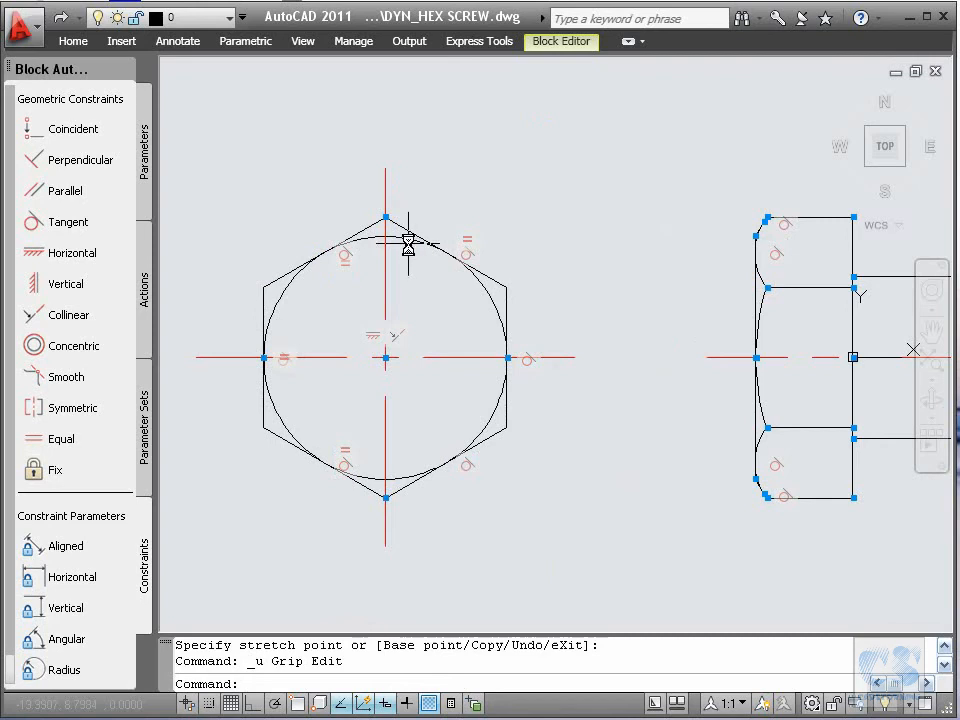
Test shrinking the hexagon by stretching the circle's top quadrant point toward the center, and undo the stretch.
click(396, 238)
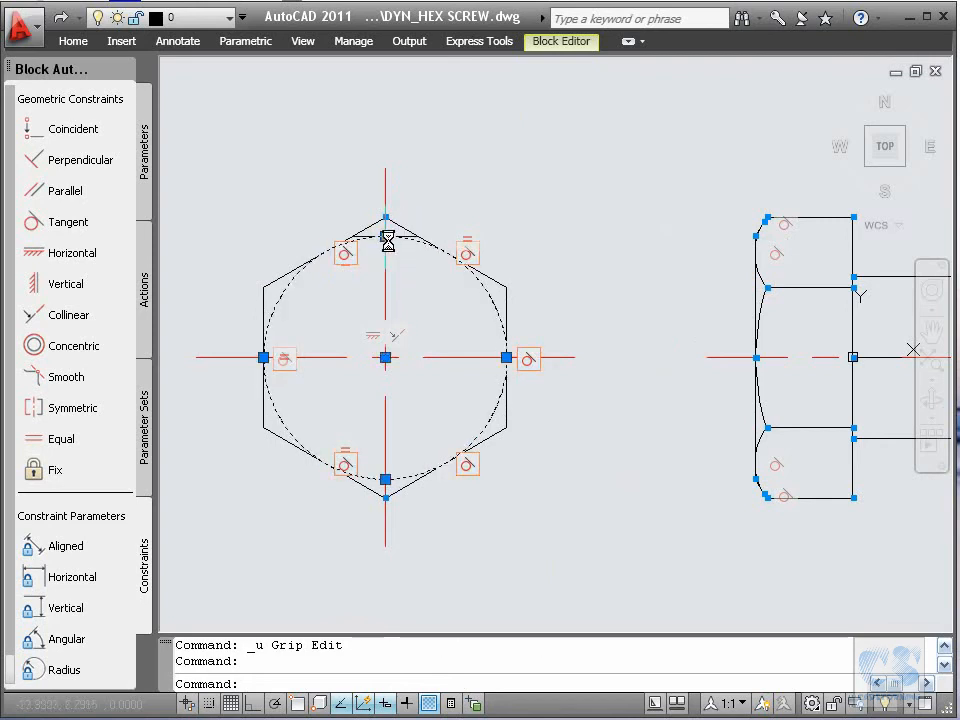
click(386, 239)
click(392, 290)
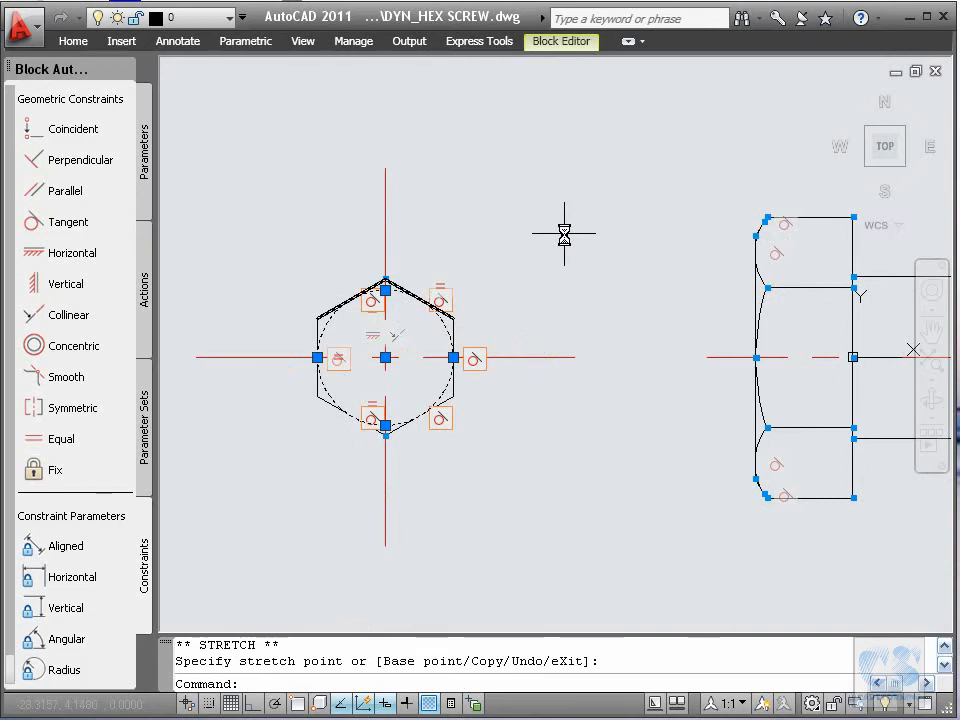
key(ctrl+z)
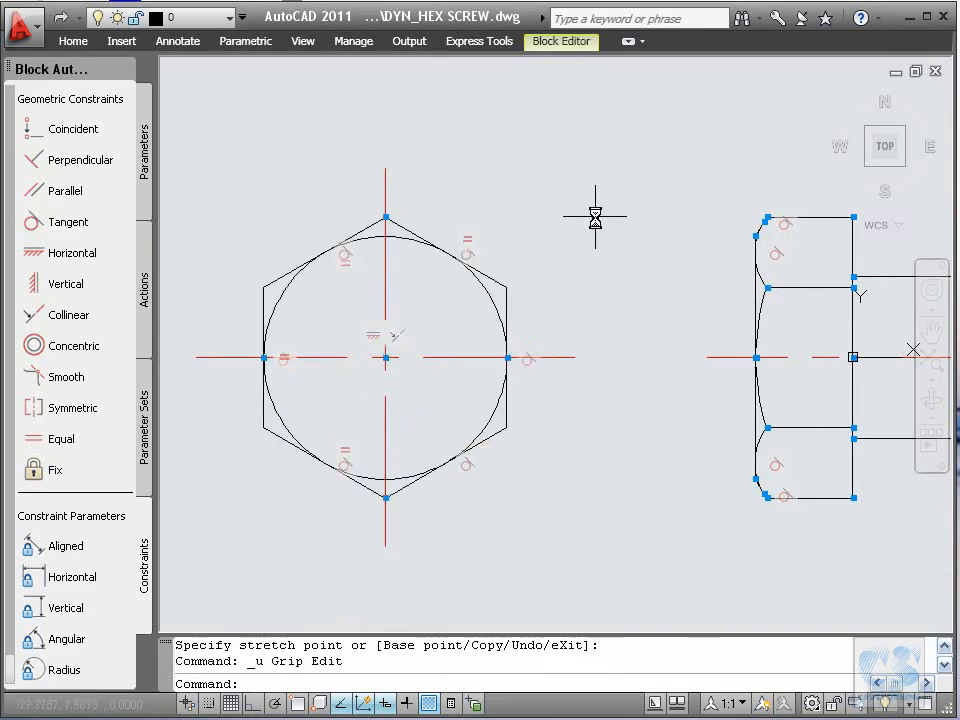
In the side view, make the screw head's outer vertical edge perpendicular to the horizontal centerline, selecting the centerline first.
scroll(595, 217, down, 1)
middle_drag(617, 314, 527, 317)
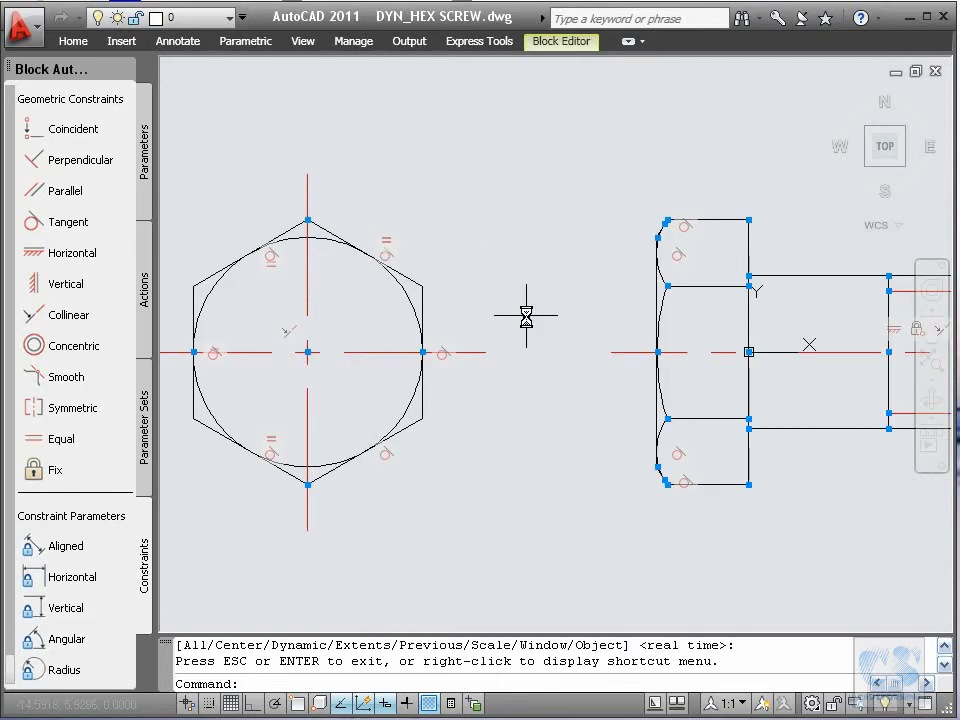
text(p)
key(Return)
drag(550, 301, 250, 297)
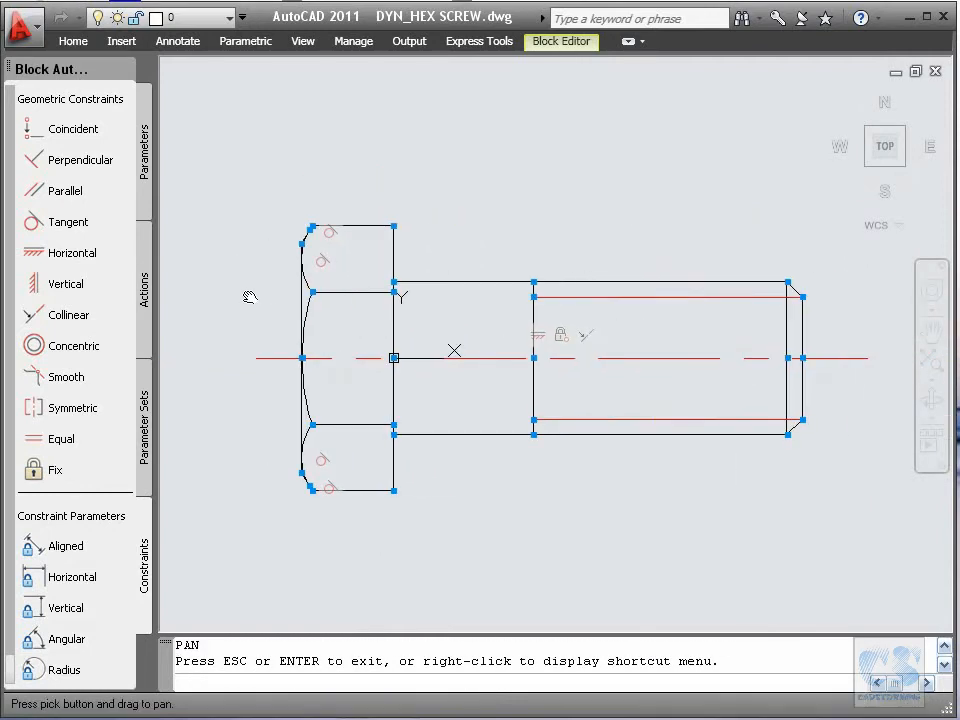
right_click(250, 297)
click(287, 393)
drag(240, 180, 450, 611)
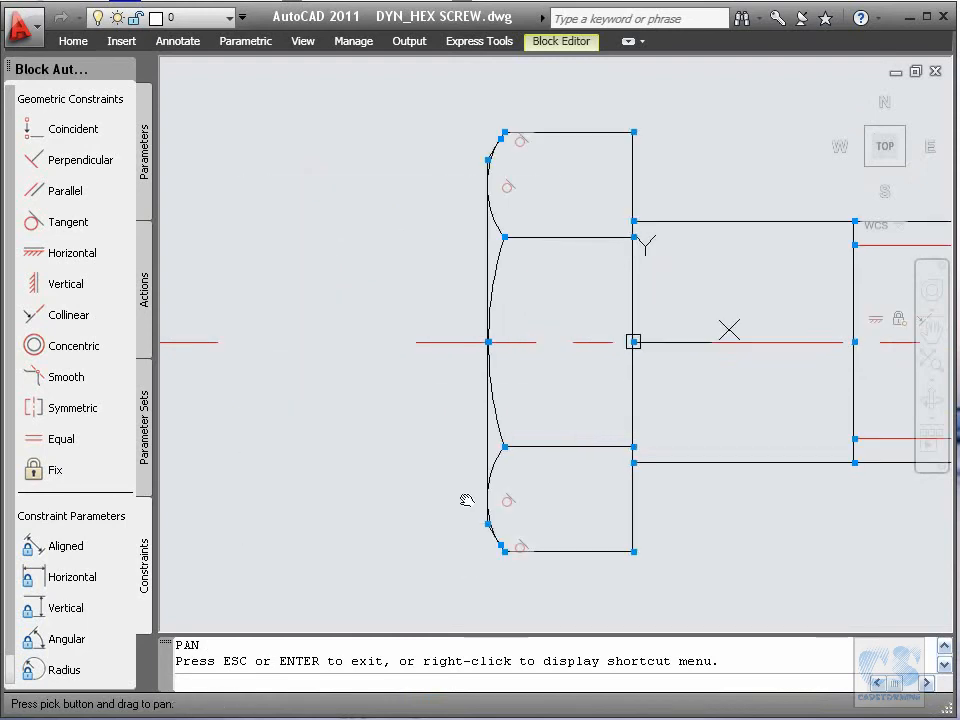
drag(473, 415, 328, 403)
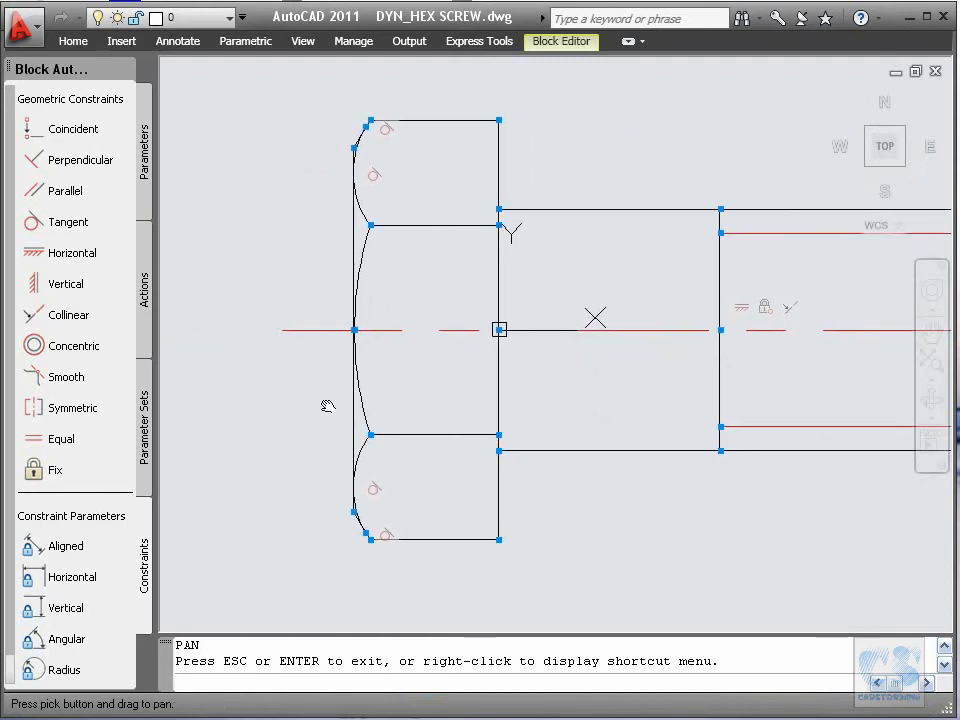
key(Escape)
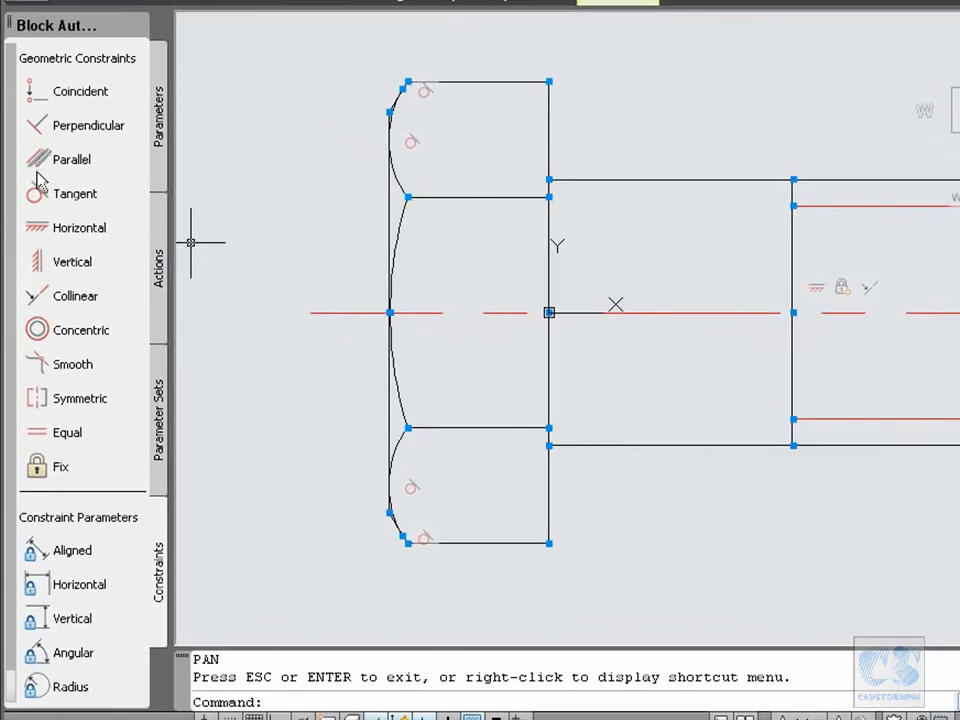
click(37, 130)
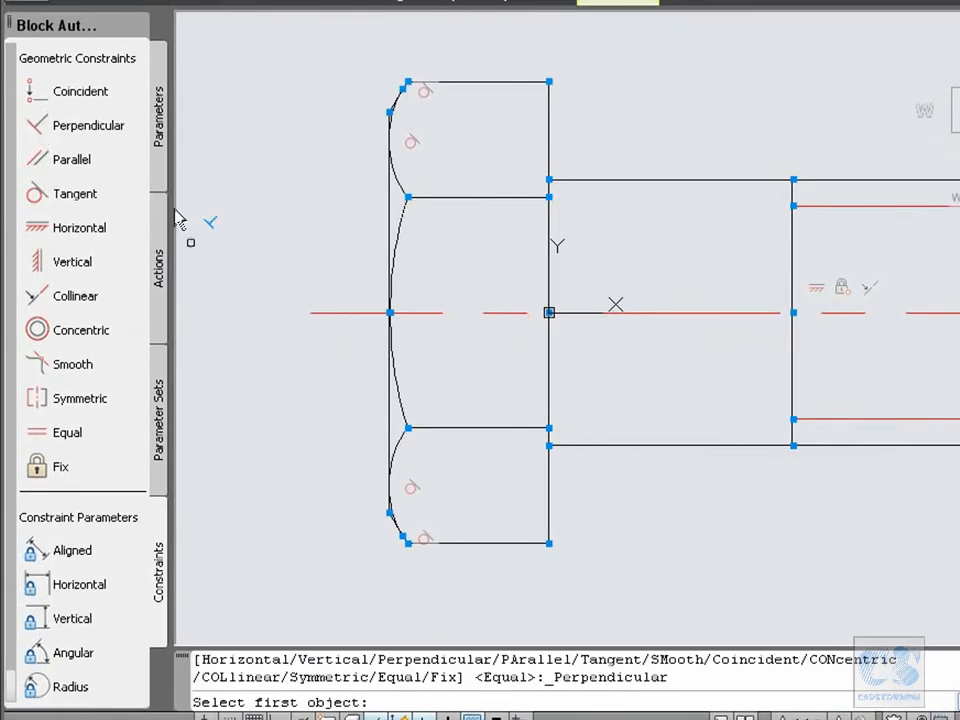
click(423, 314)
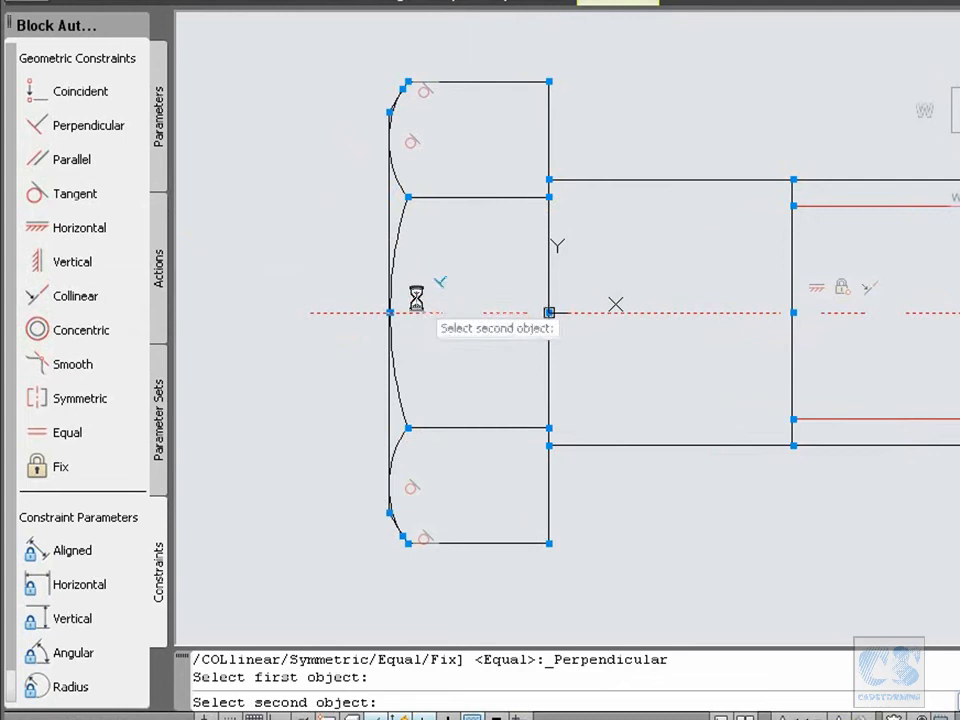
click(388, 238)
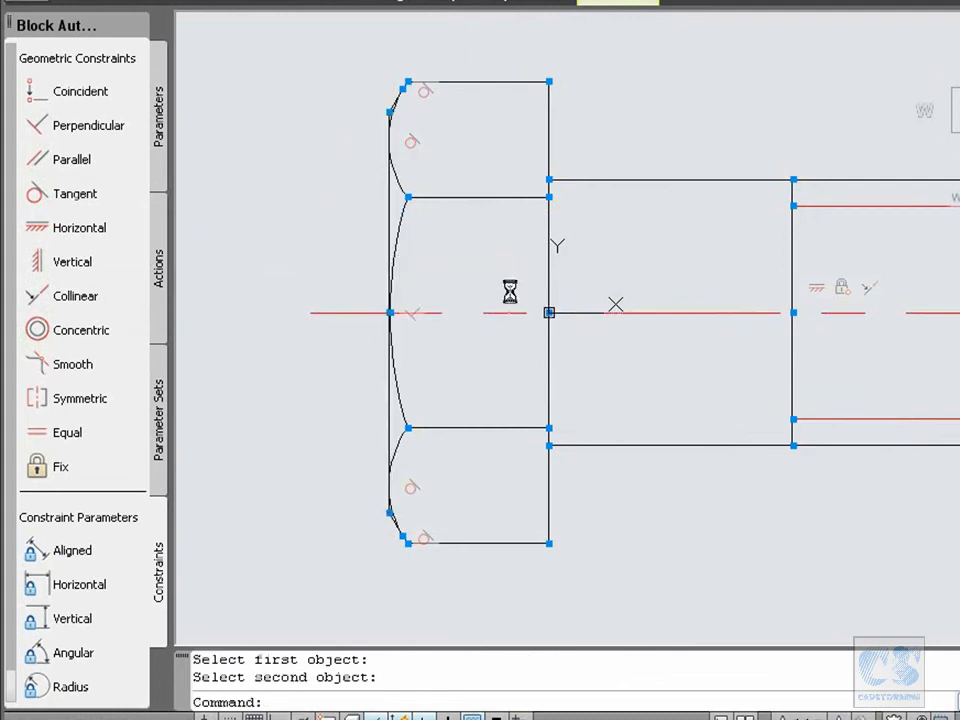
Make the head's bearing-face line and the vertical line at the thread's start perpendicular to the side view's centerline, selecting the centerline first.
key(Return)
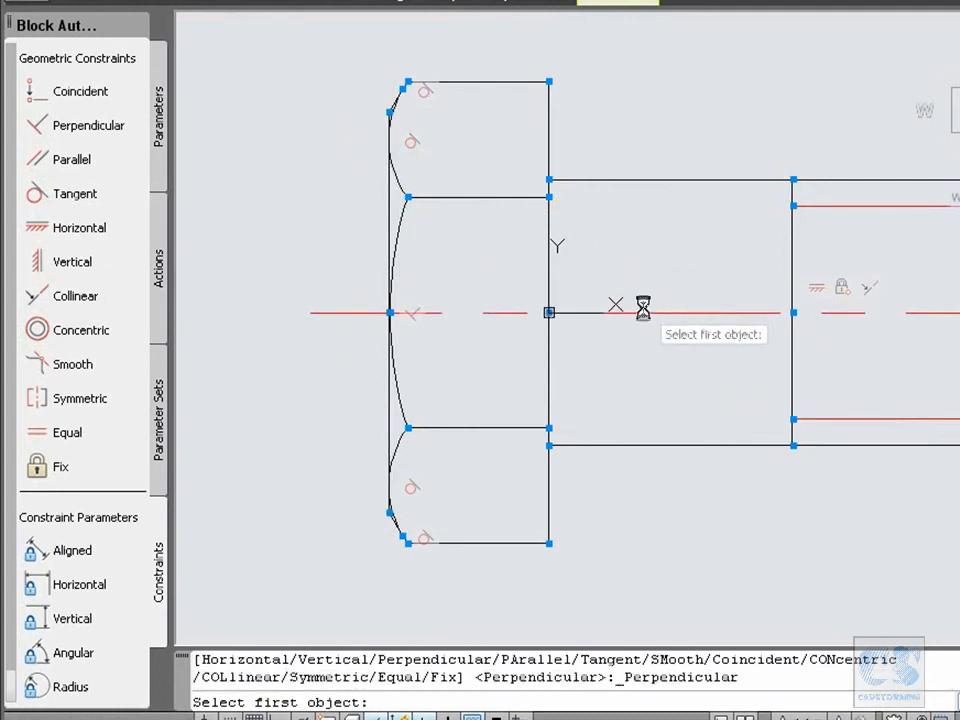
click(640, 312)
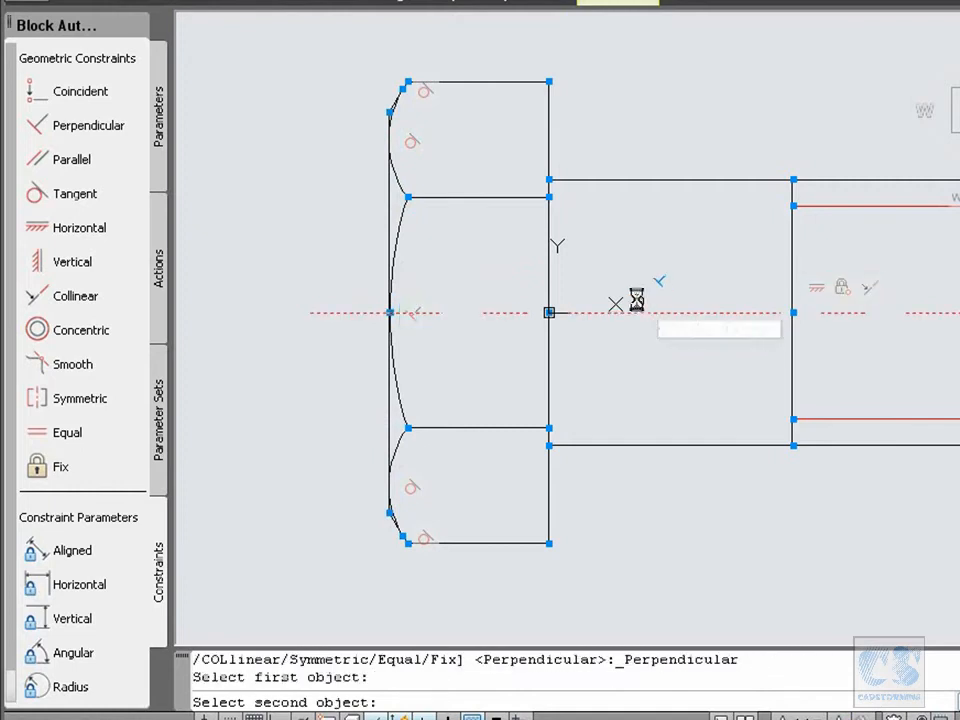
click(547, 278)
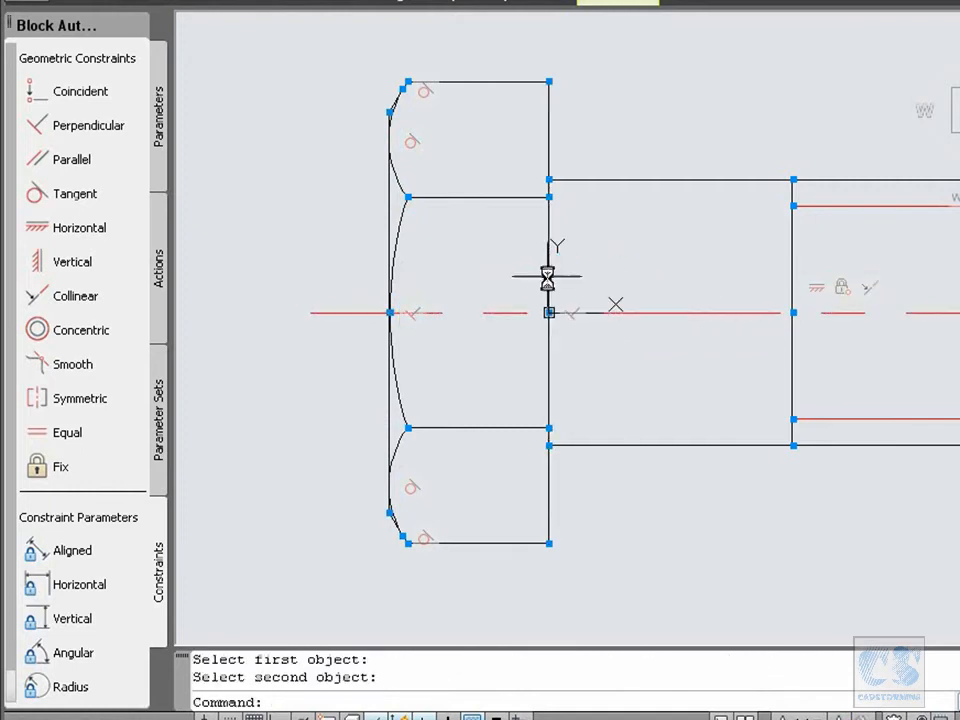
key(Return)
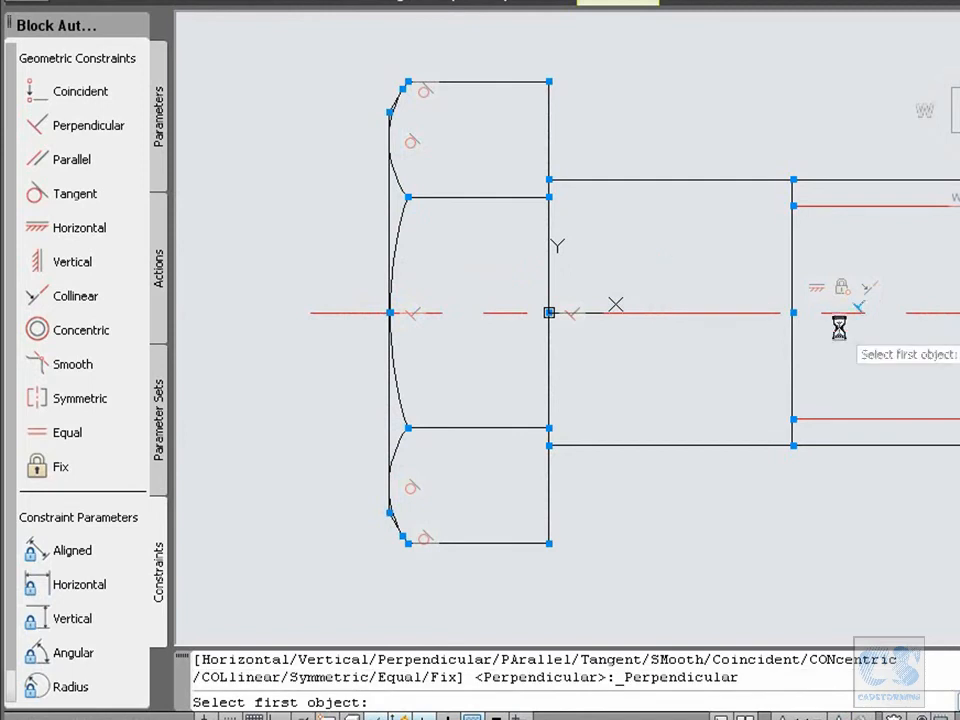
click(858, 314)
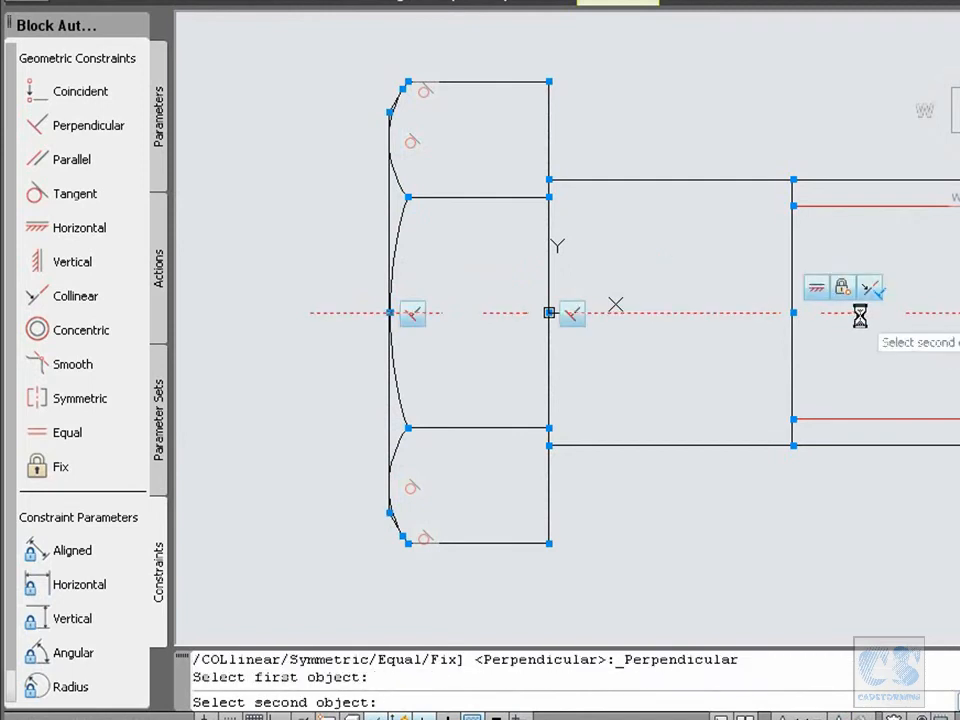
click(791, 262)
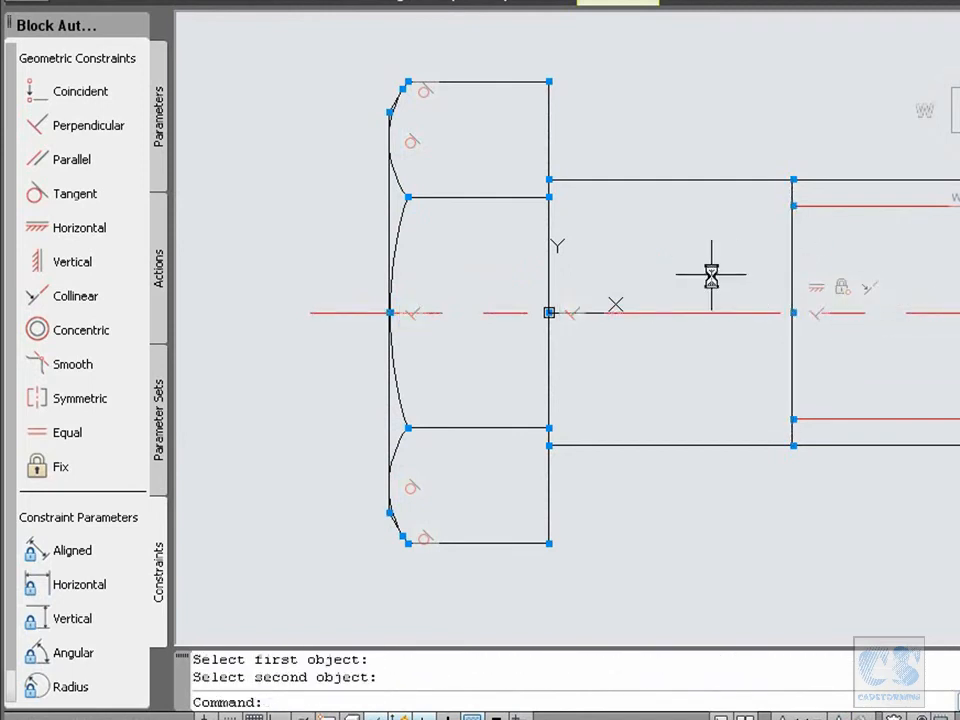
Make the two vertical lines at the chamfered screw end perpendicular to the side view's centerline, selecting the centerline first.
text(P)
key(Return)
drag(709, 274, 563, 277)
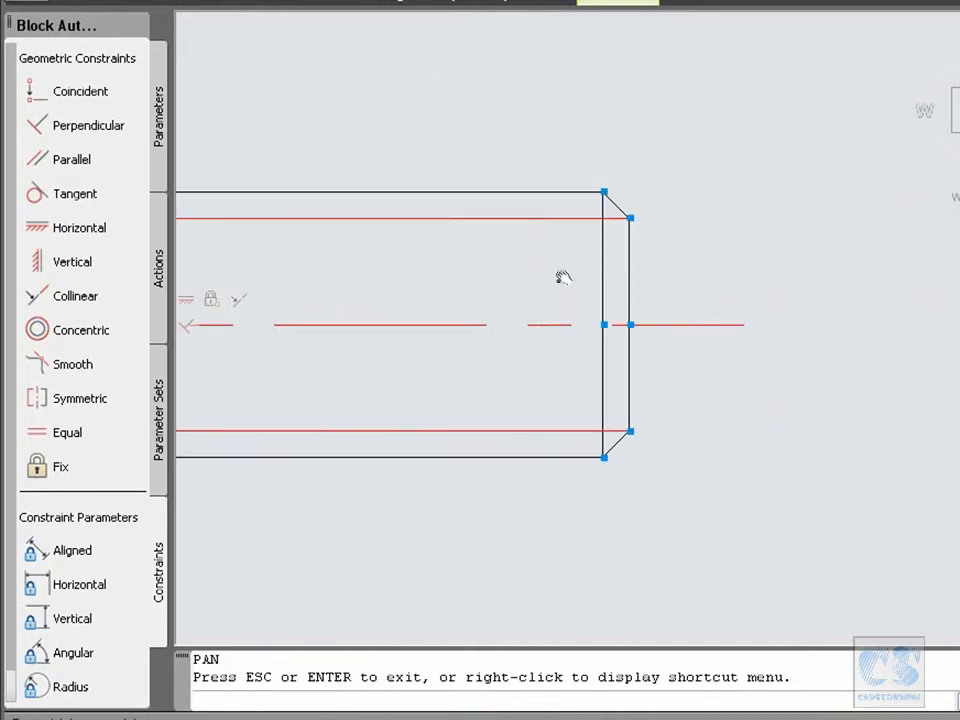
key(Escape)
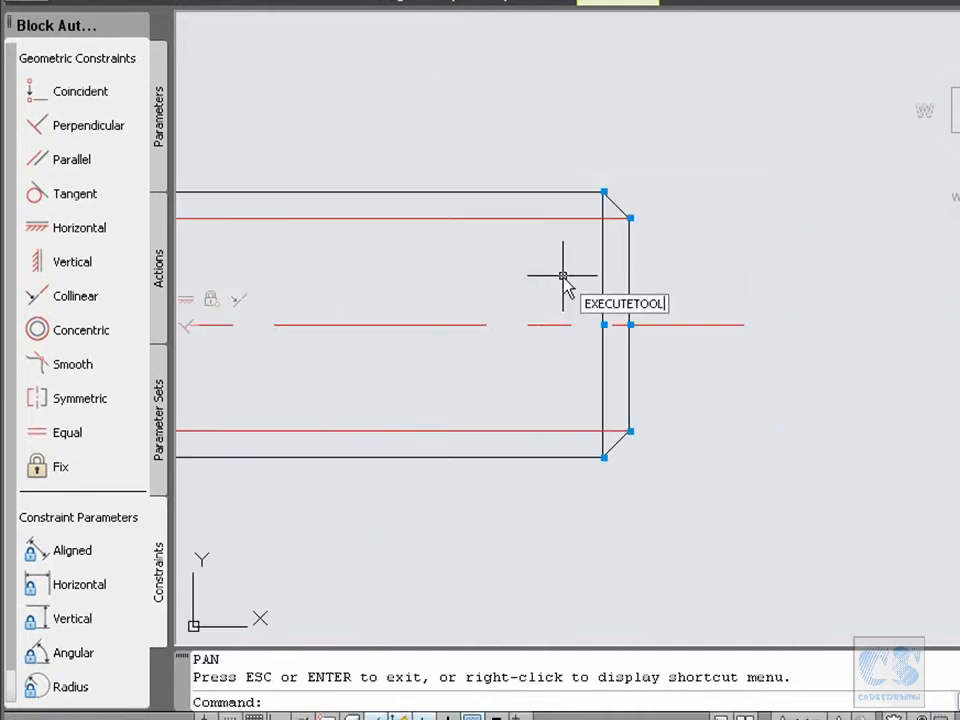
click(548, 325)
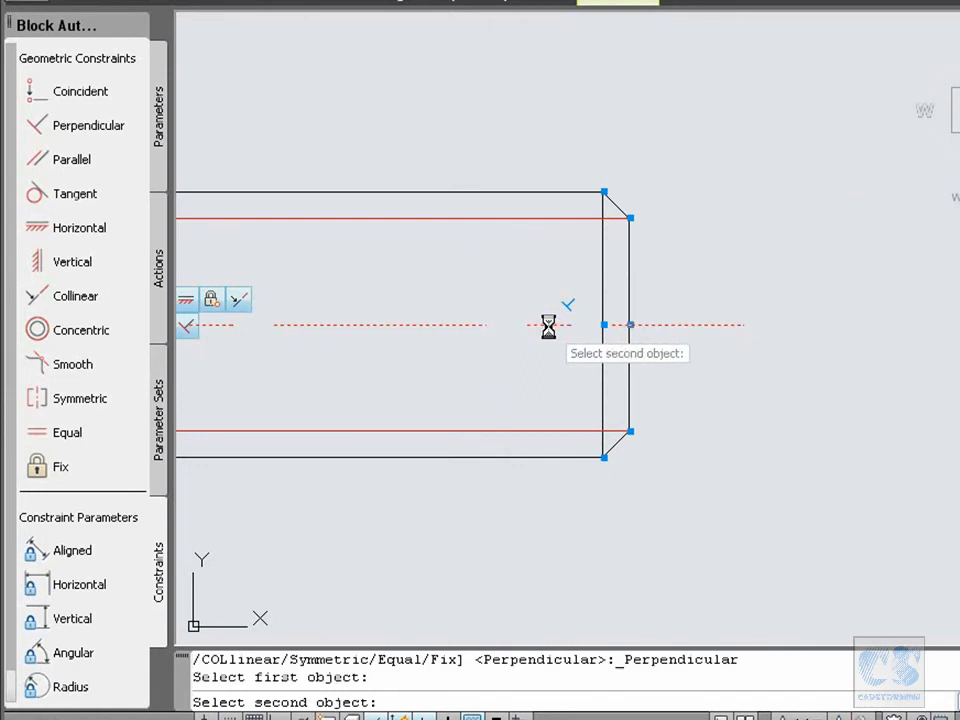
click(604, 287)
key(Return)
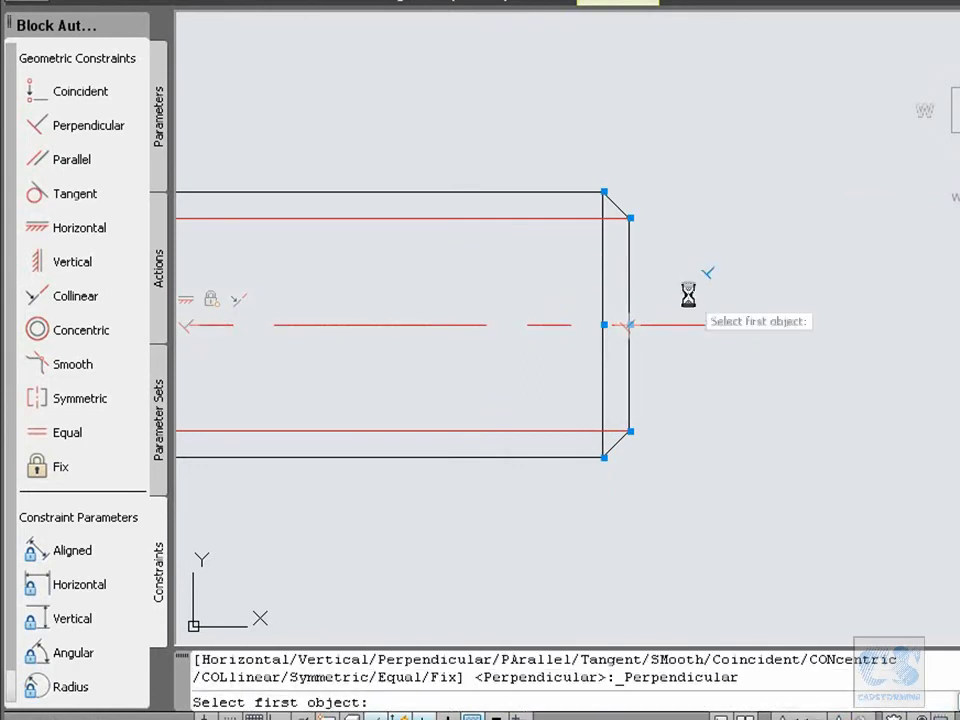
click(677, 322)
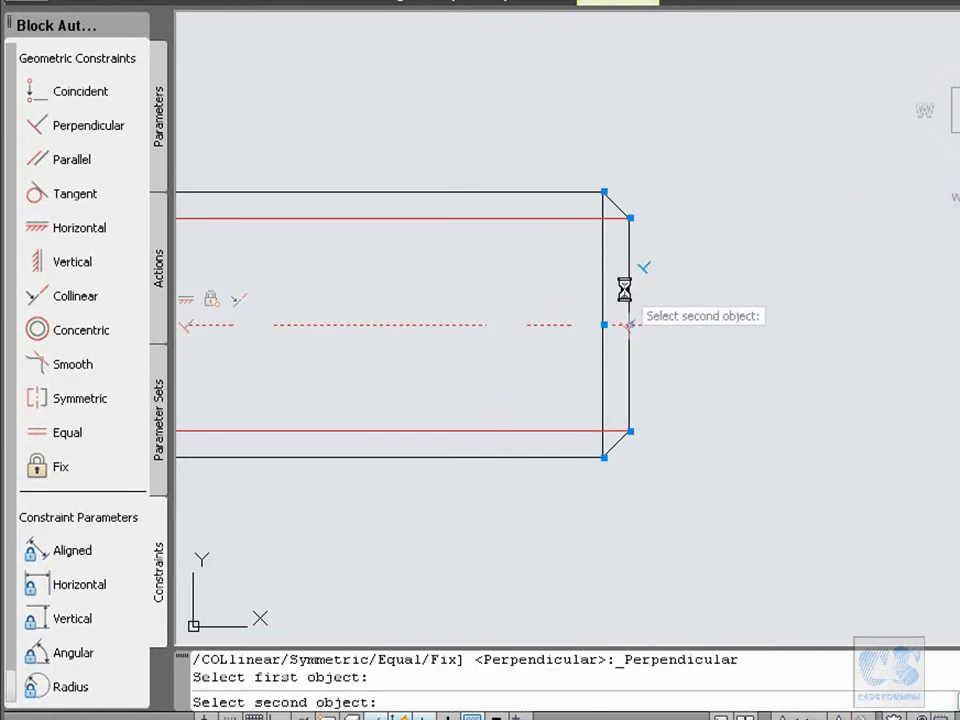
click(628, 288)
key(Return)
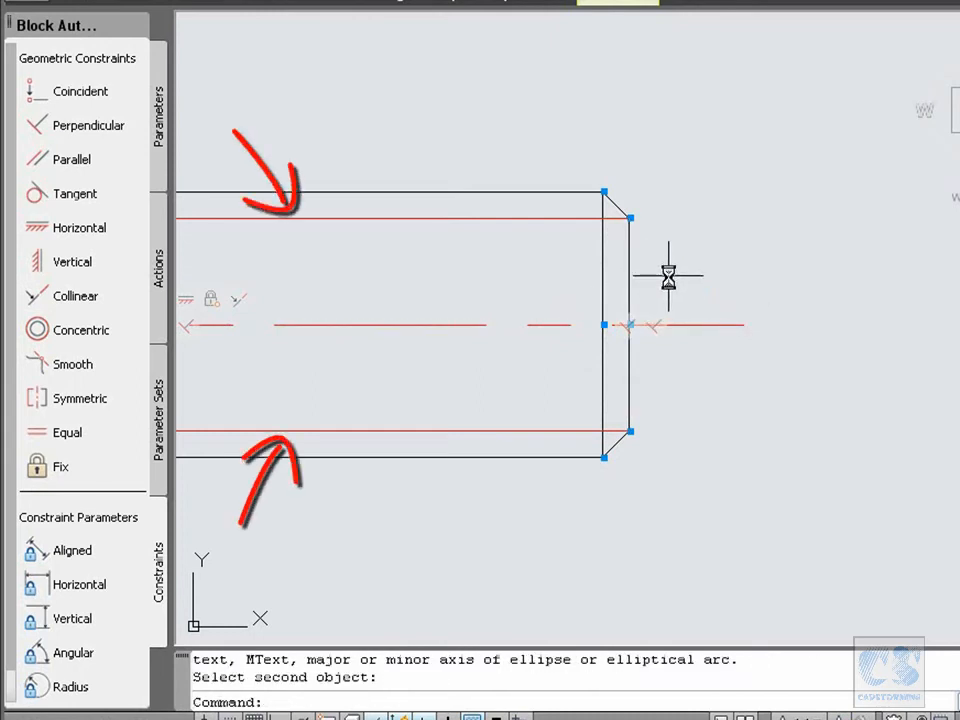
Make the upper and lower red thread lines perpendicular to the vertical line at the thread's start, selecting the vertical line first.
text(P)
key(Return)
drag(564, 266, 497, 316)
key(Escape)
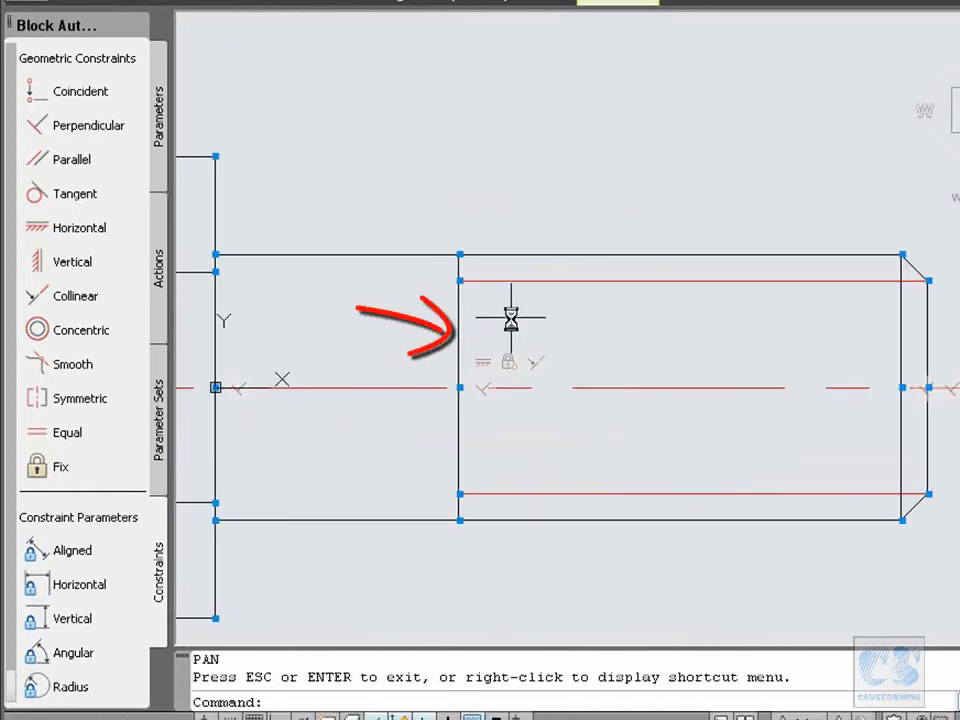
click(460, 320)
click(486, 280)
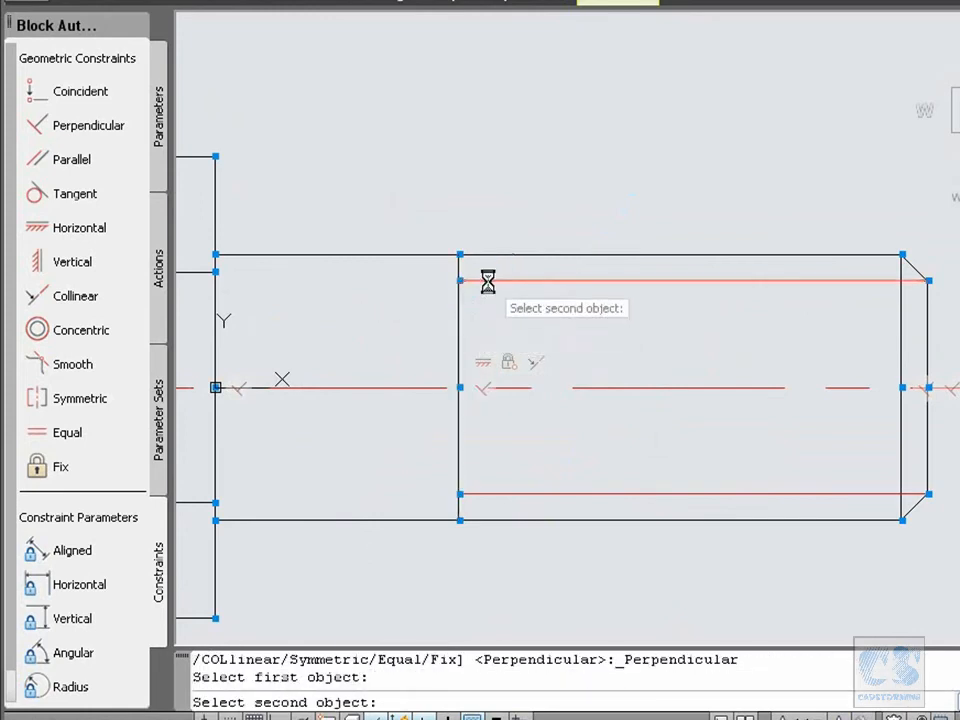
key(Return)
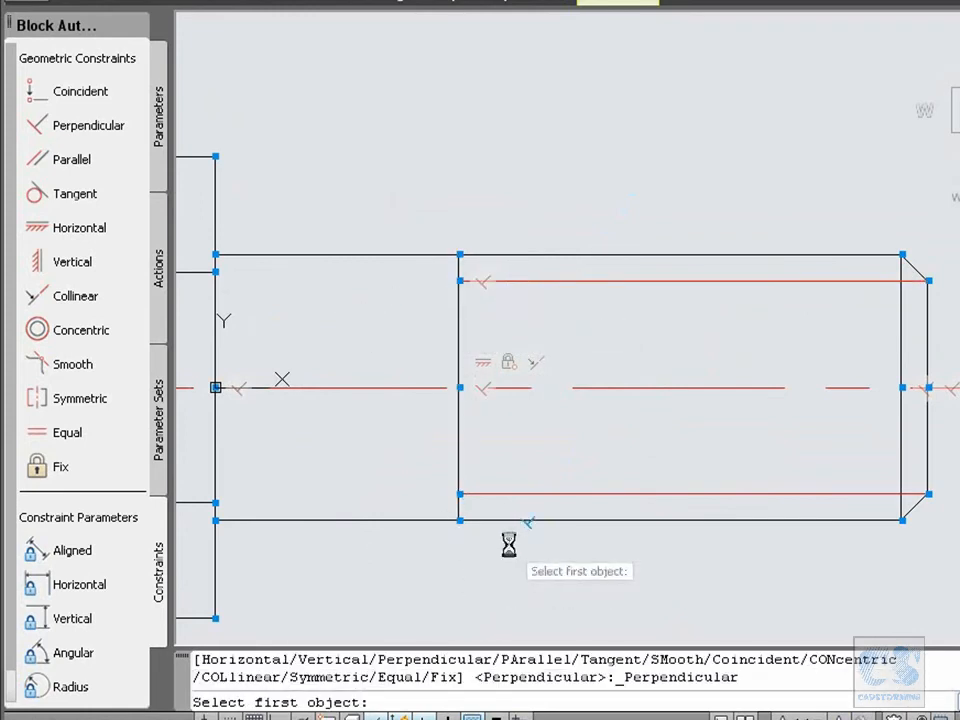
click(459, 460)
click(499, 494)
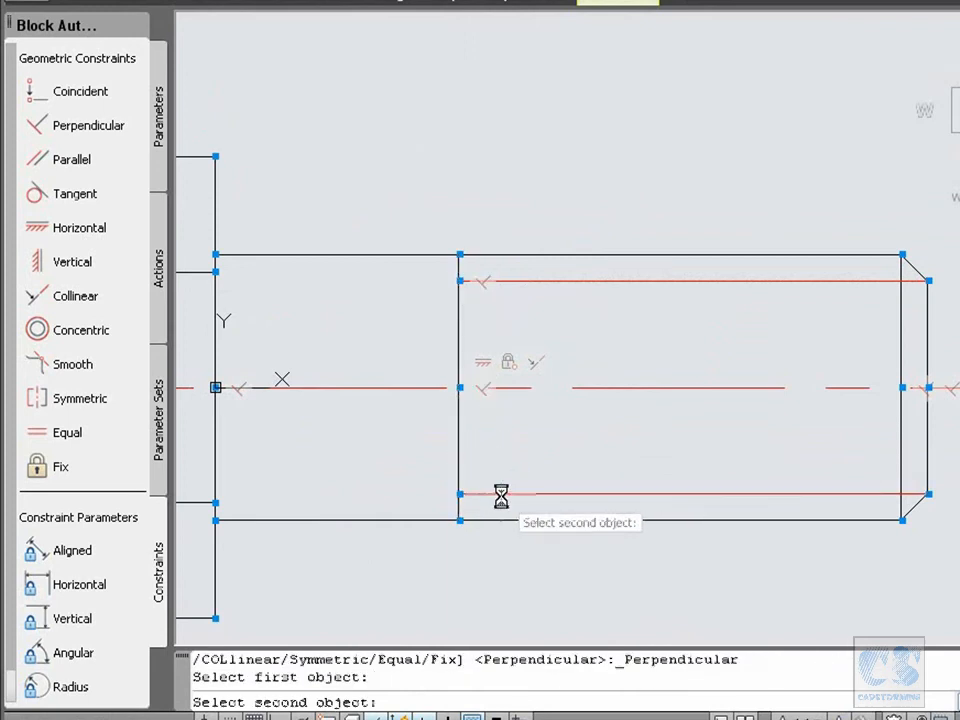
Make the upper black shank line perpendicular to the head's bearing-face line, selecting the bearing-face line first.
key(Return)
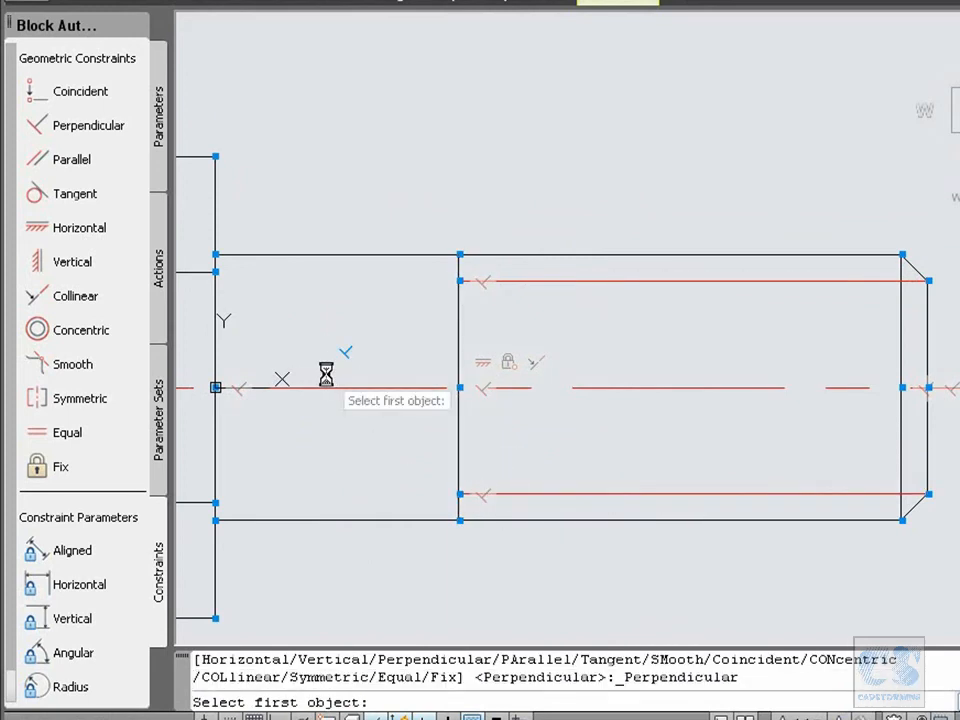
click(216, 220)
click(274, 254)
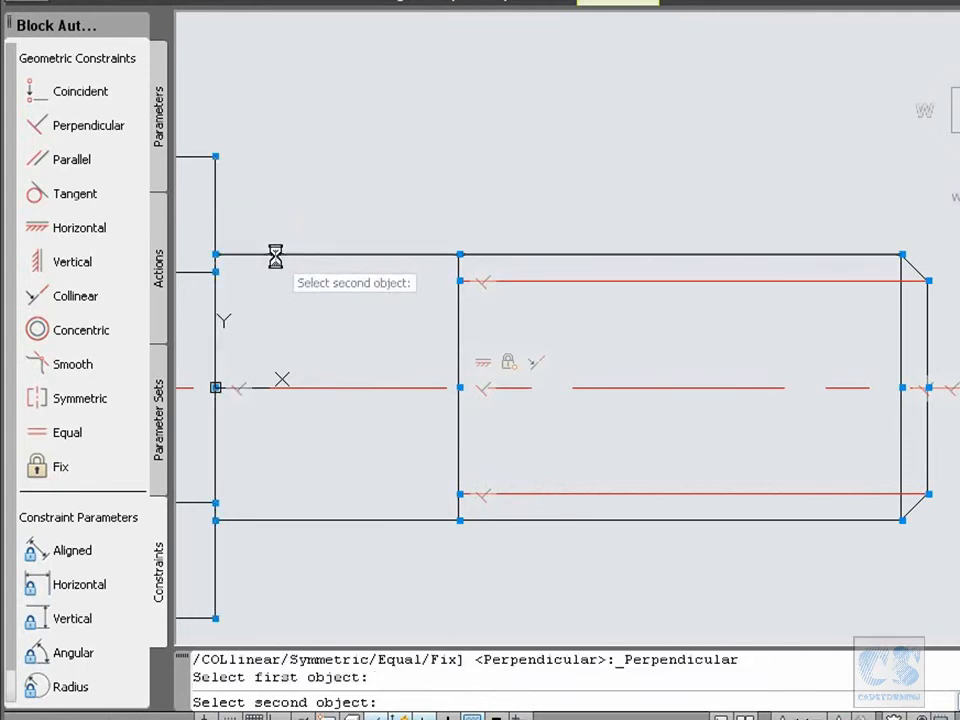
Try to make the lower black shank line perpendicular to the head's bearing-face line.
key(Return)
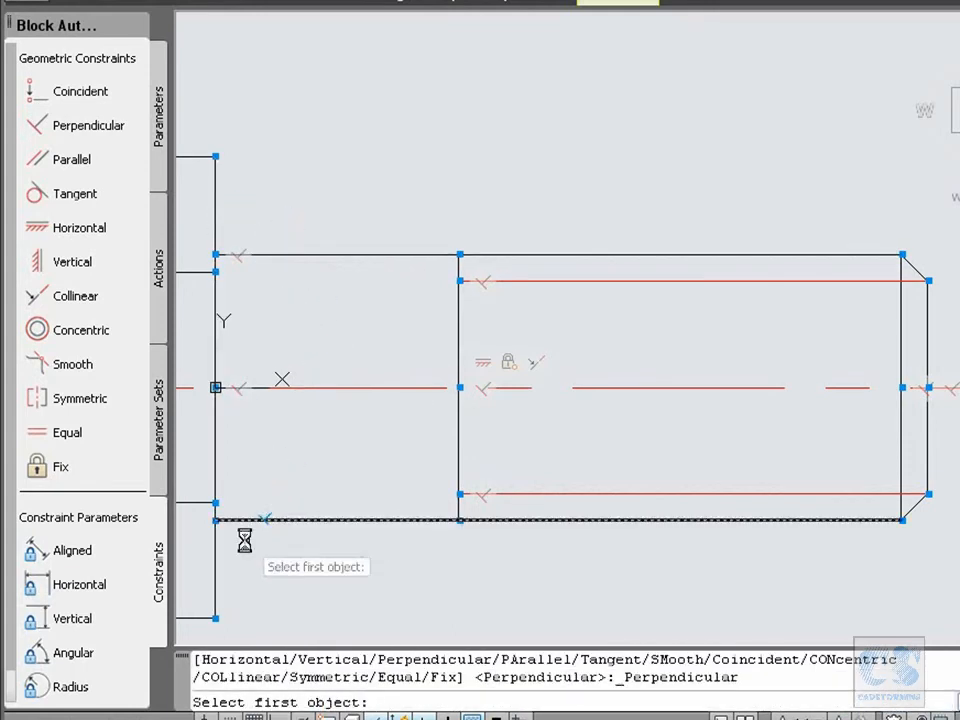
click(216, 548)
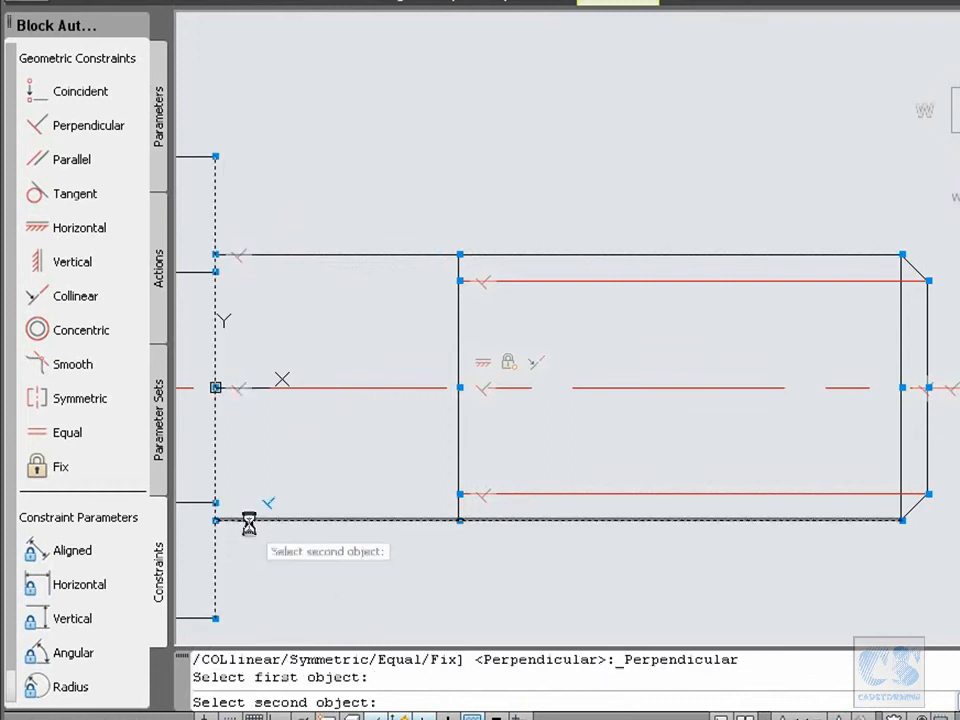
click(249, 520)
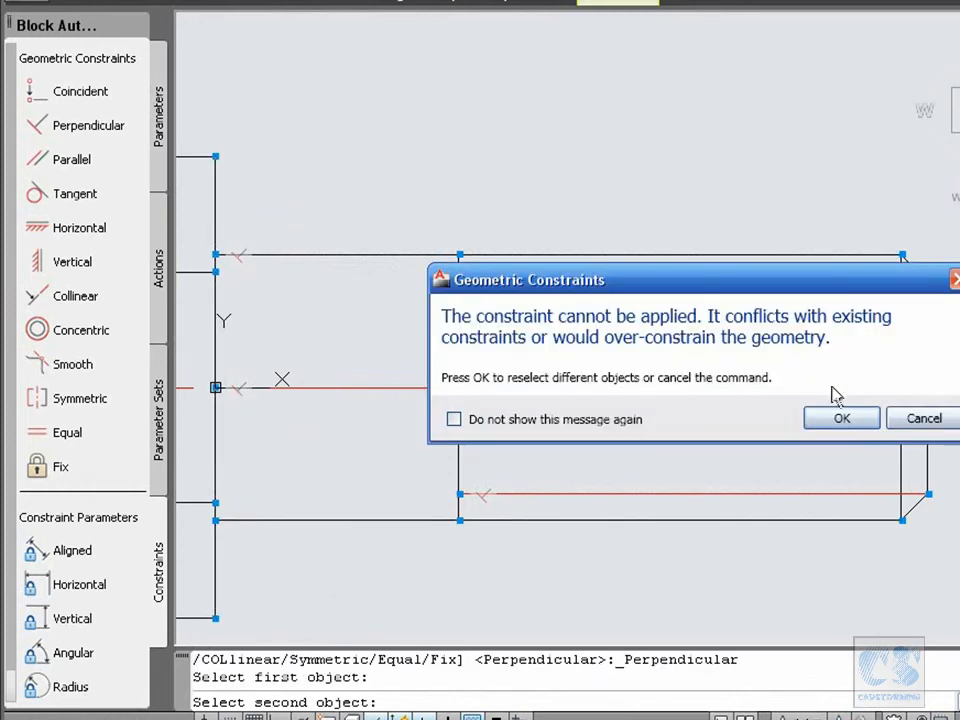
click(842, 419)
key(Escape)
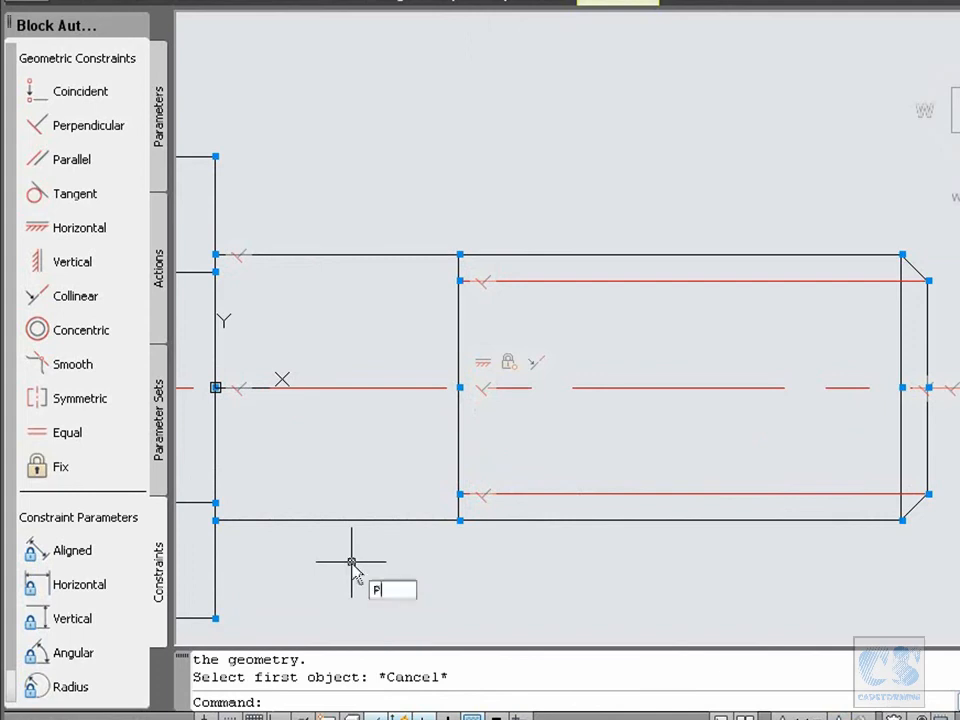
Make the head's upper inner horizontal edge and its topmost edge perpendicular to the bearing-face line, selecting the bearing-face line first.
text(P)
key(Return)
mouse_move(343, 566)
mouse_down()
mouse_move(429, 497)
mouse_move(467, 516)
mouse_move(438, 271)
mouse_up()
key(Escape)
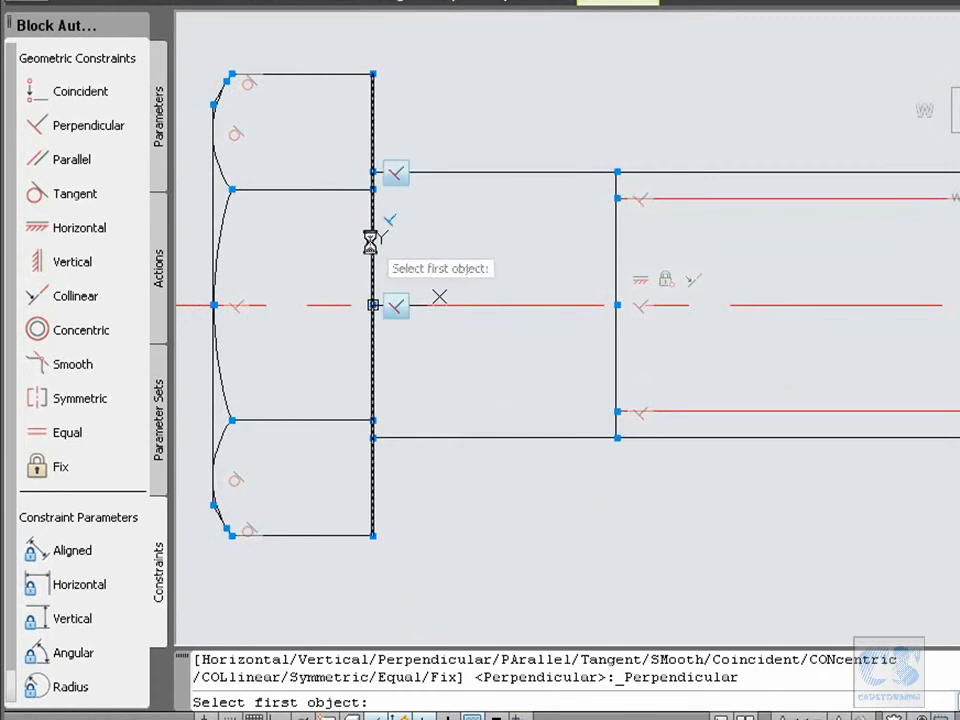
click(372, 242)
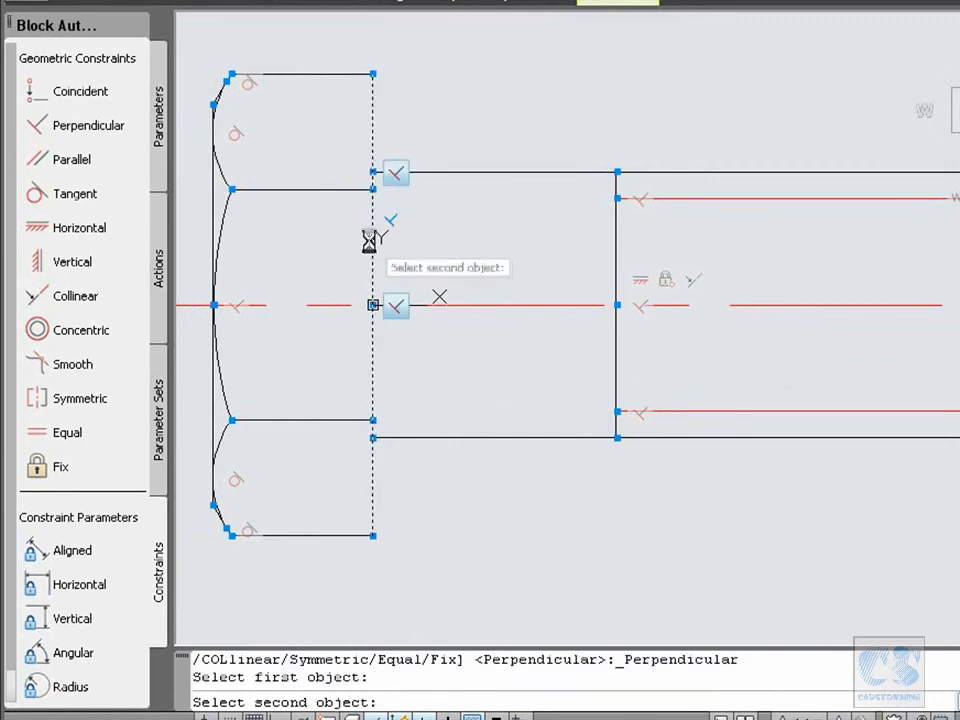
click(336, 190)
key(Return)
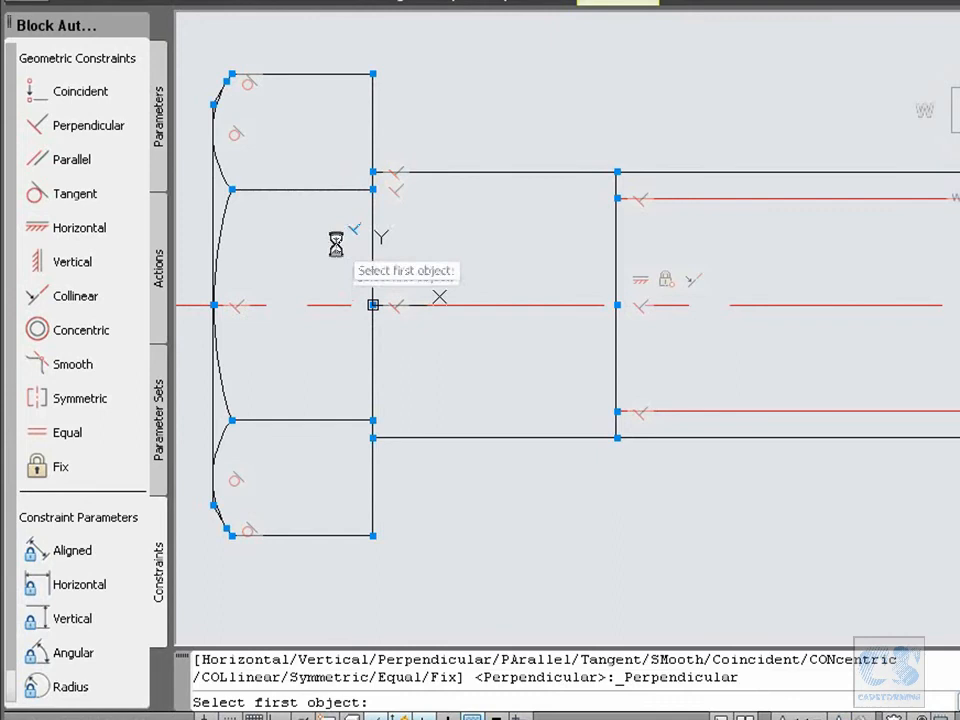
click(372, 108)
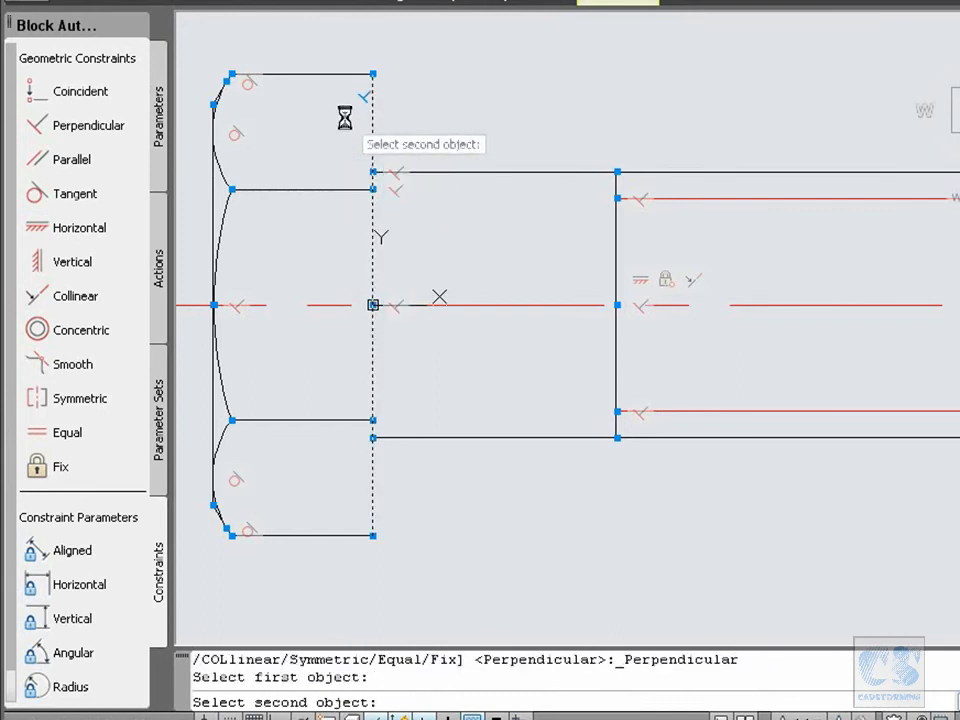
click(338, 74)
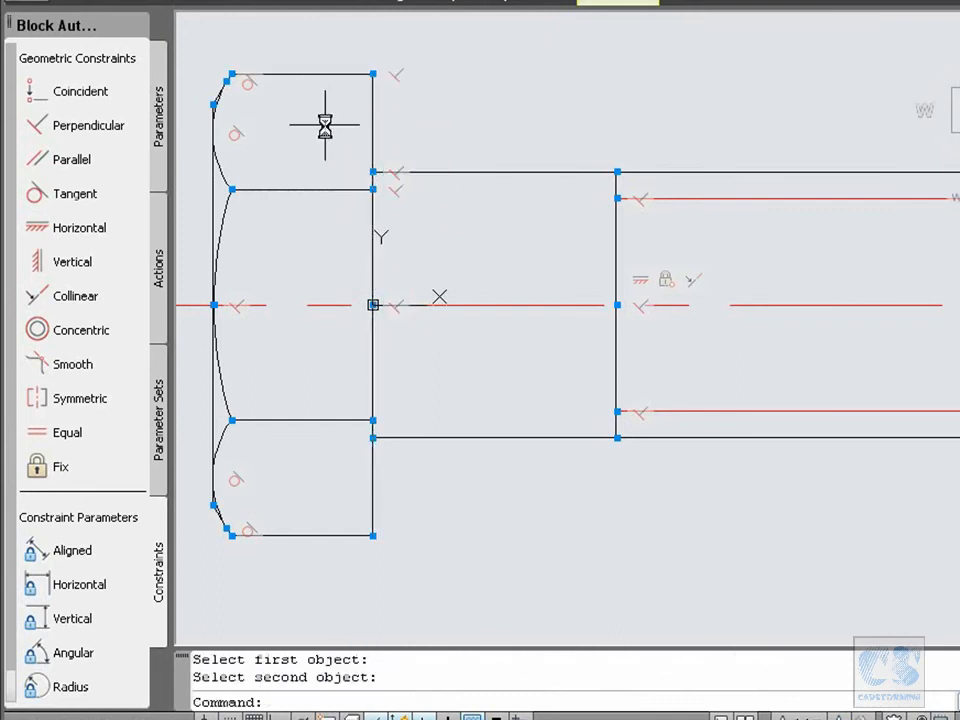
Make the head's lower inner horizontal edge and its bottommost edge perpendicular to the bearing-face line, selecting the bearing-face line first.
key(Return)
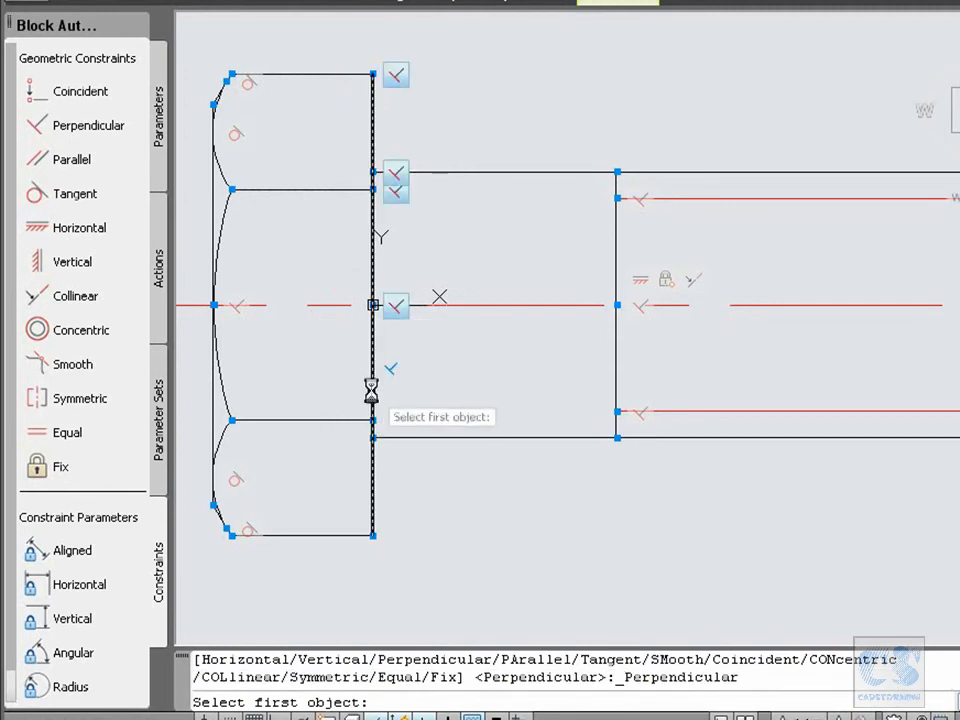
click(371, 390)
click(321, 420)
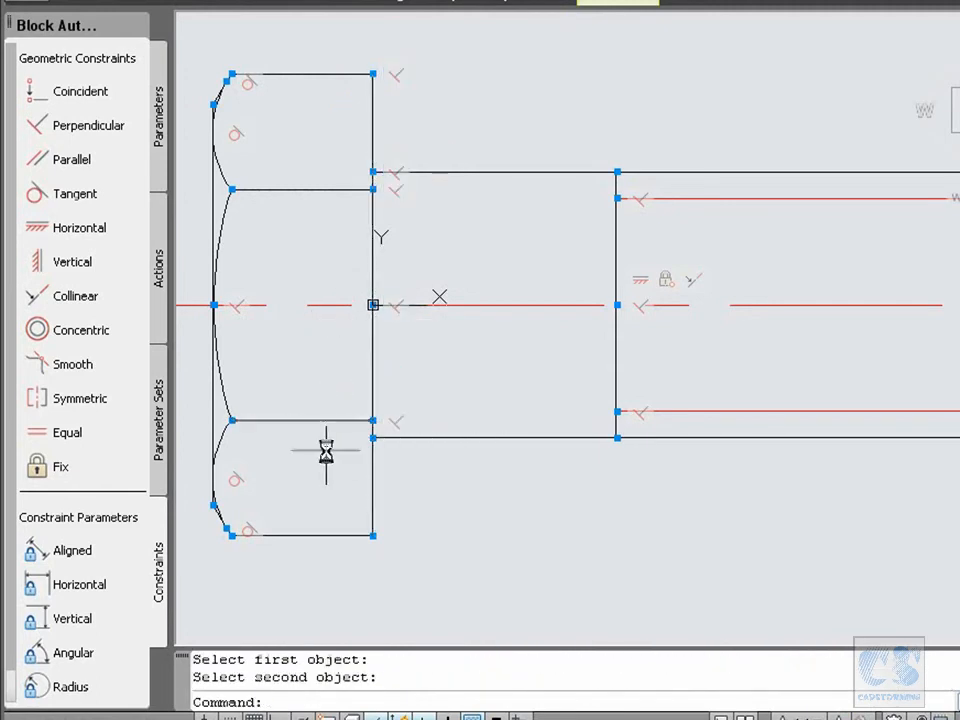
key(Return)
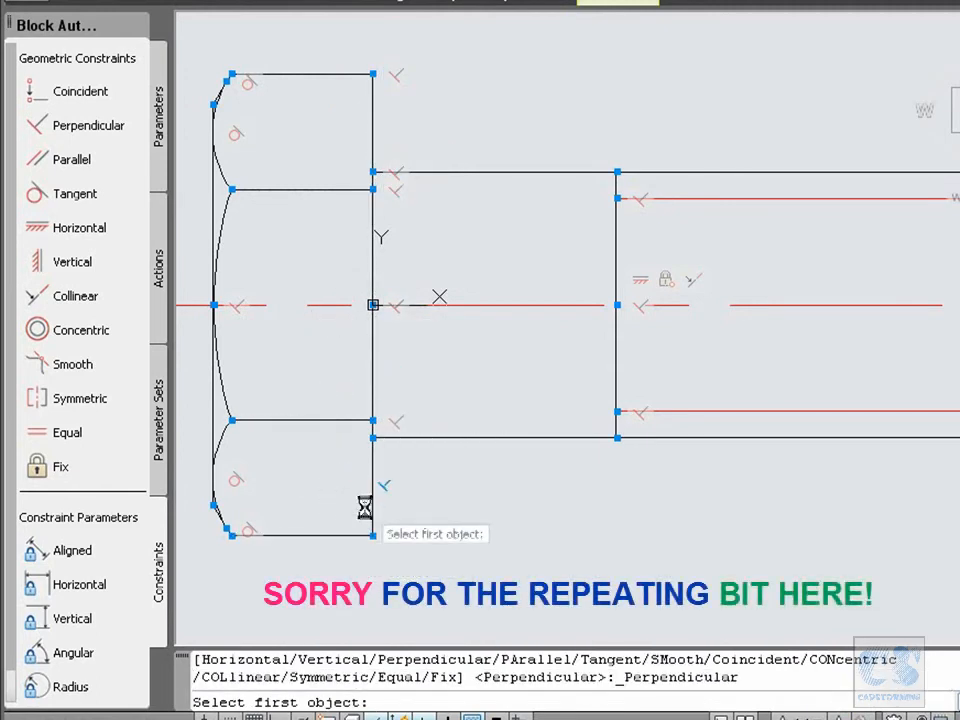
click(373, 500)
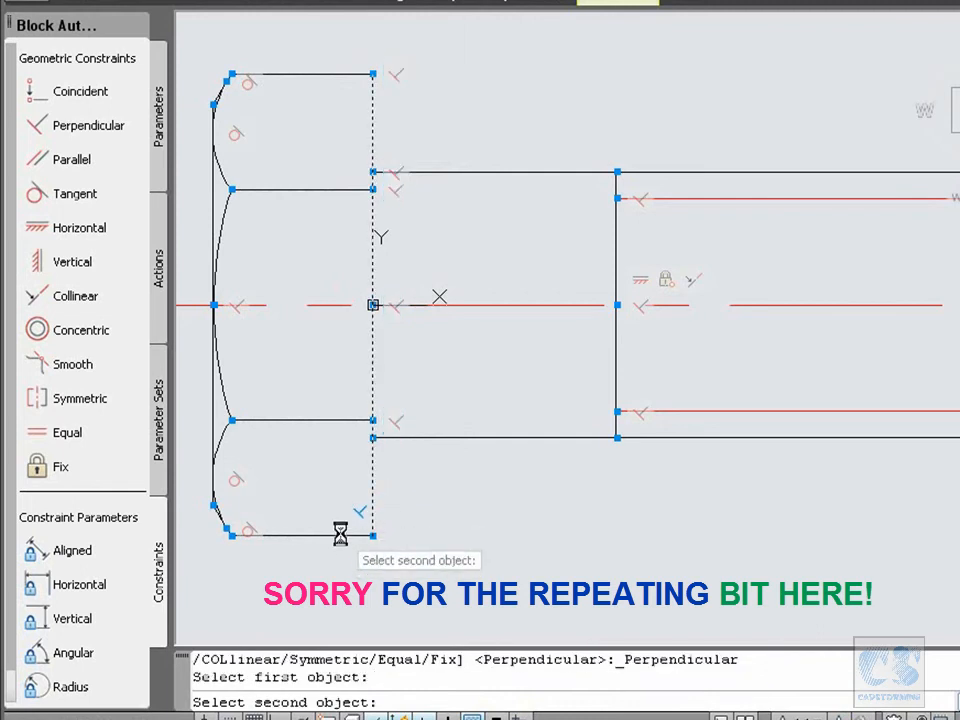
click(340, 535)
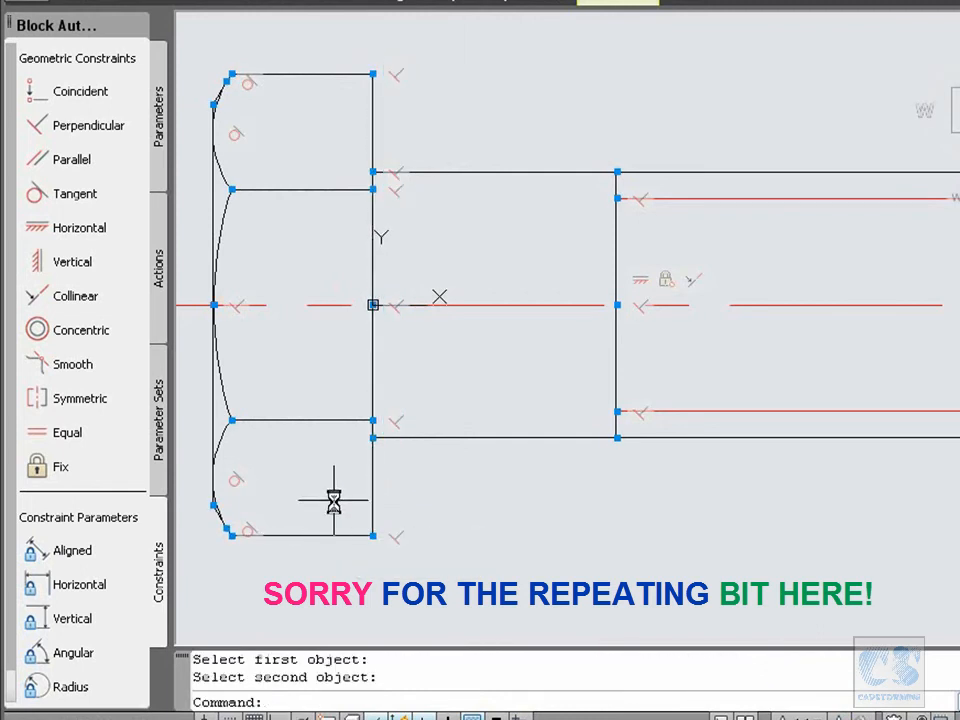
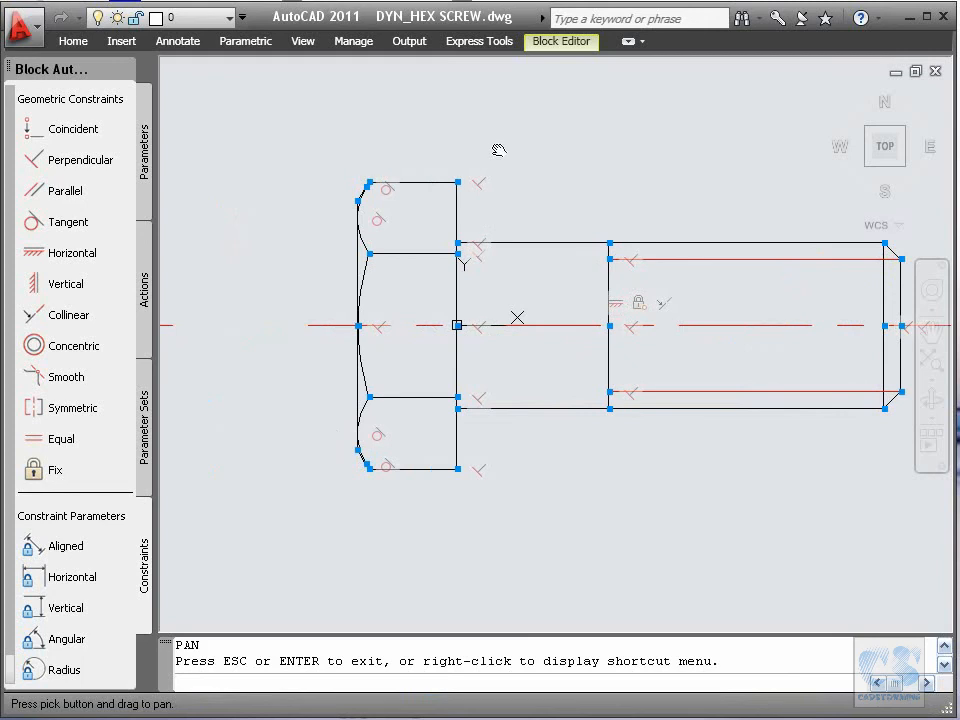
Apply a two-point Horizontal constraint between the hexagon's upper-right vertex and the left endpoint of the side view head's upper inner horizontal edge.
drag(446, 161, 524, 151)
key(Escape)
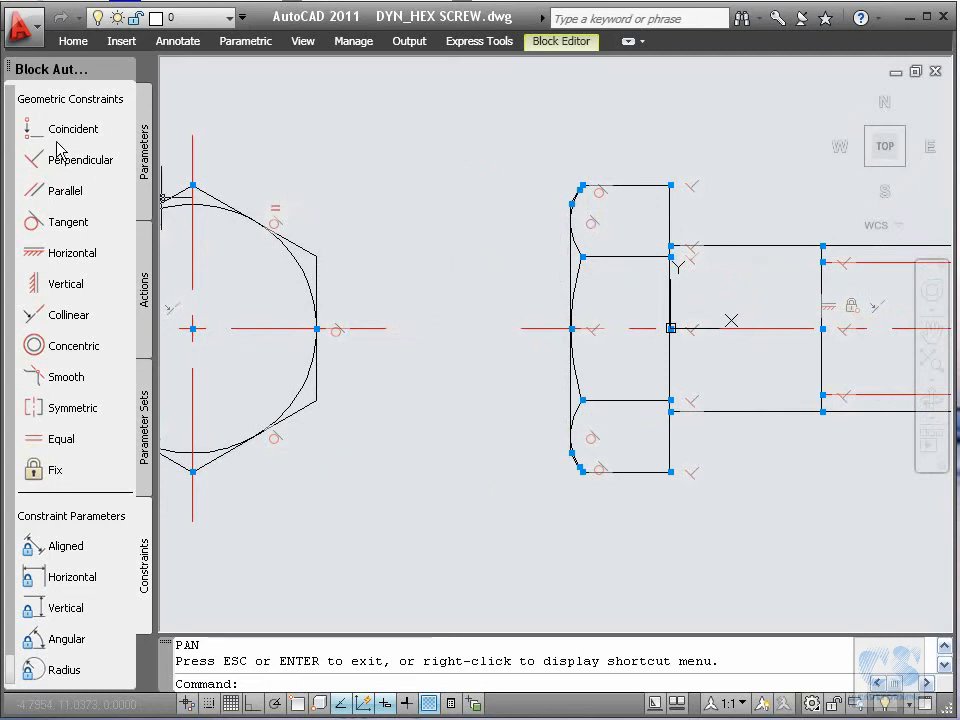
click(37, 316)
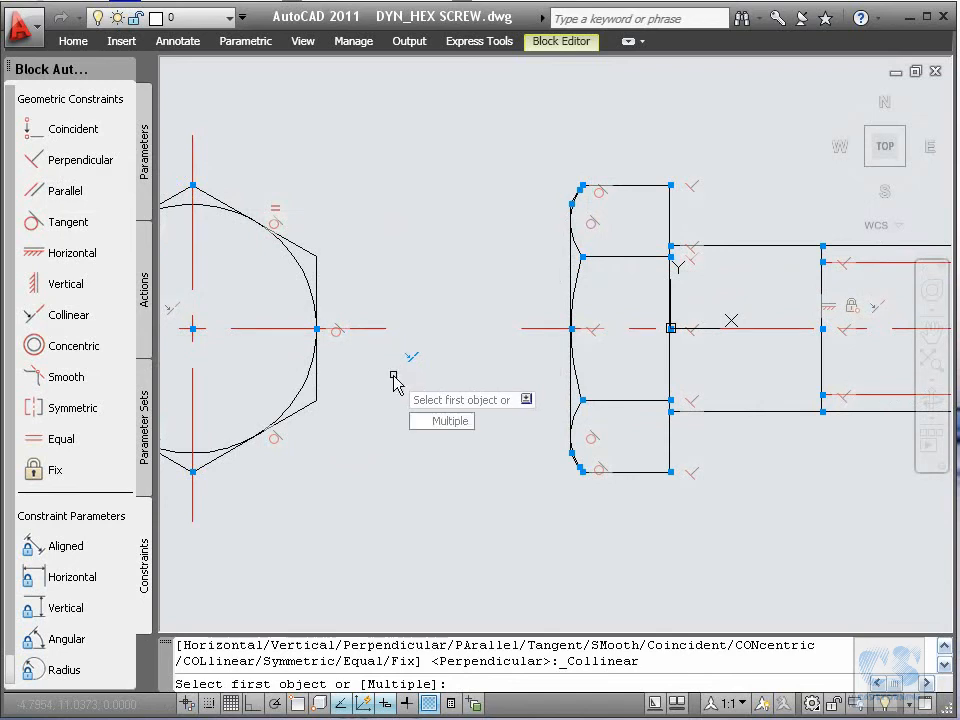
key(Escape)
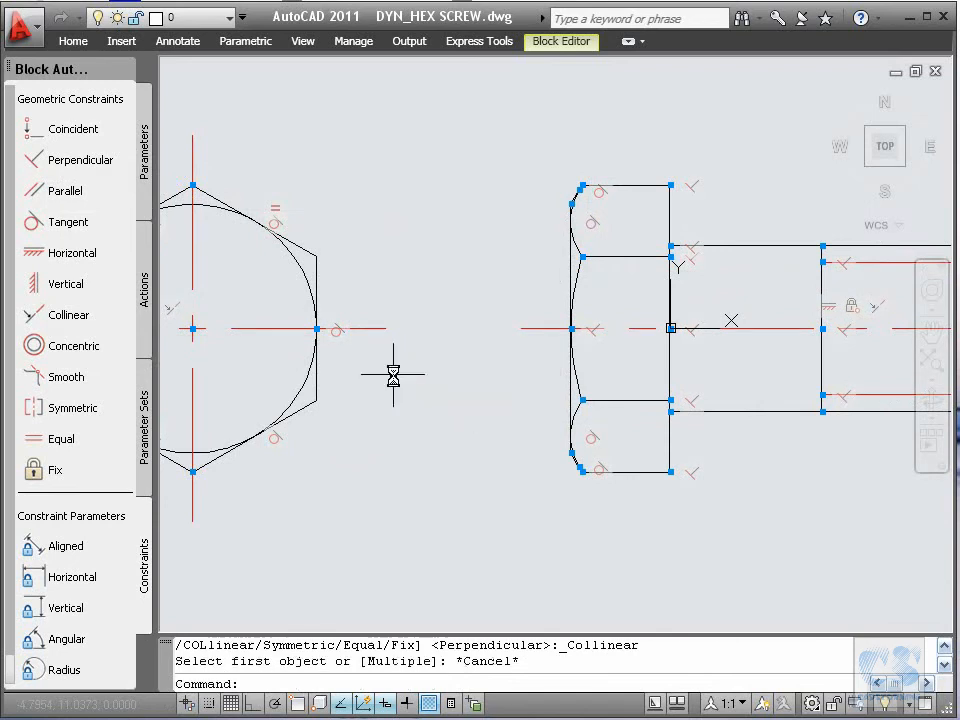
click(50, 253)
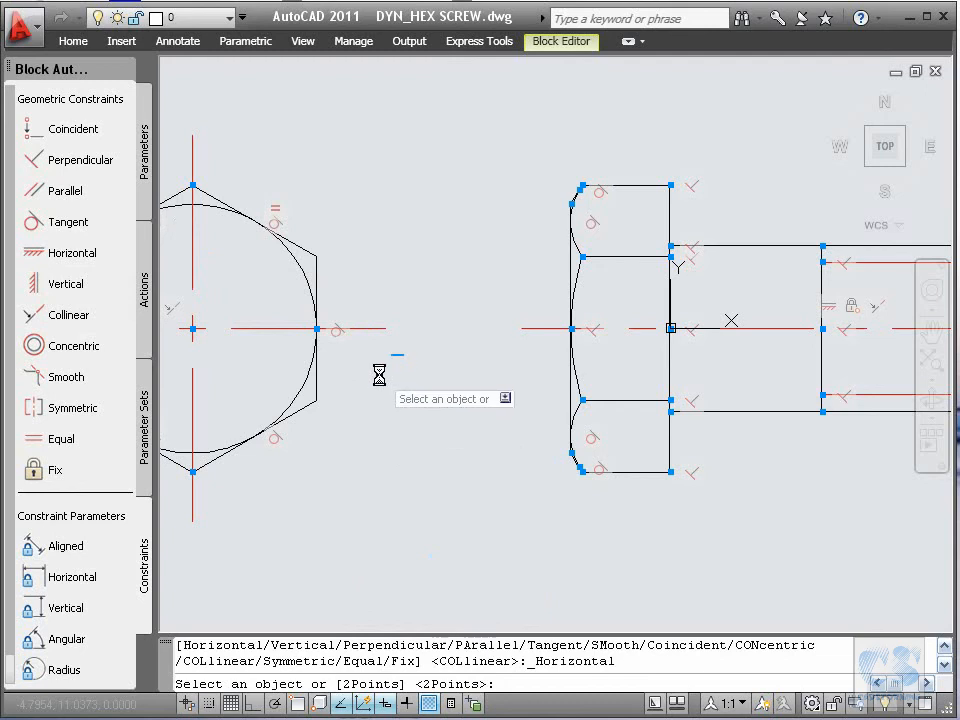
key(Return)
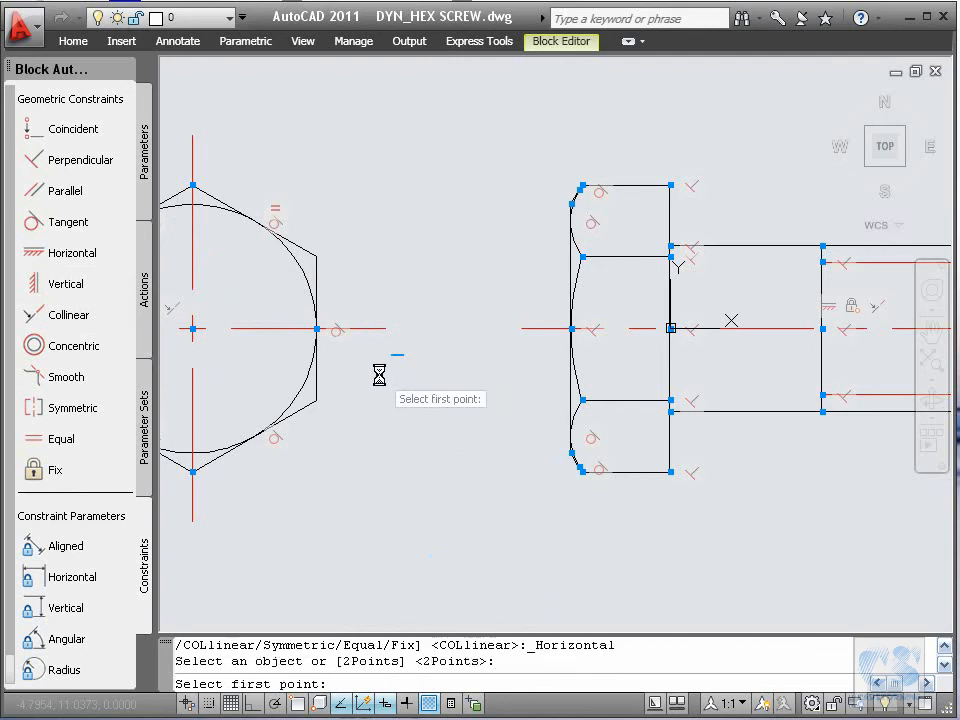
click(315, 257)
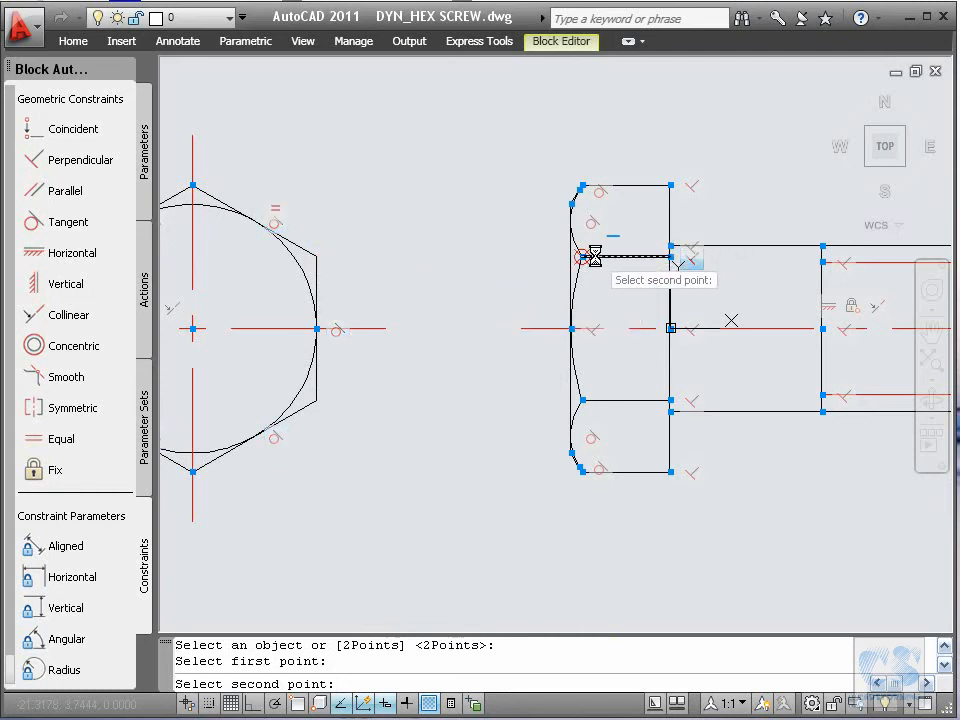
click(594, 257)
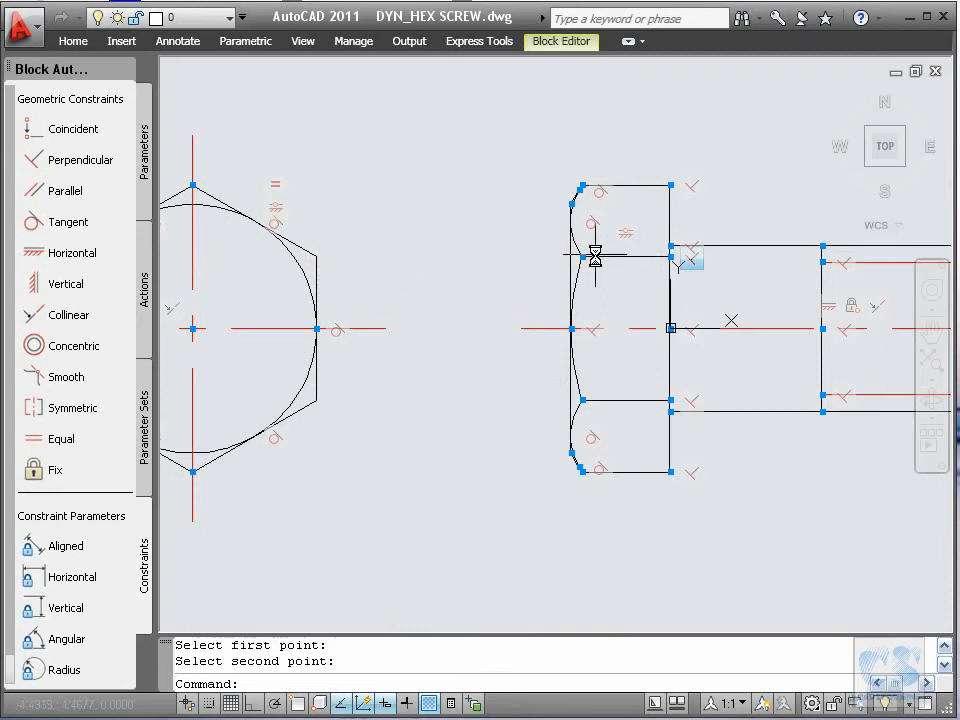
Test the new horizontal alignment by stretching the hexagon's upper-right vertex outward and down, and undo the stretch.
click(317, 279)
click(317, 256)
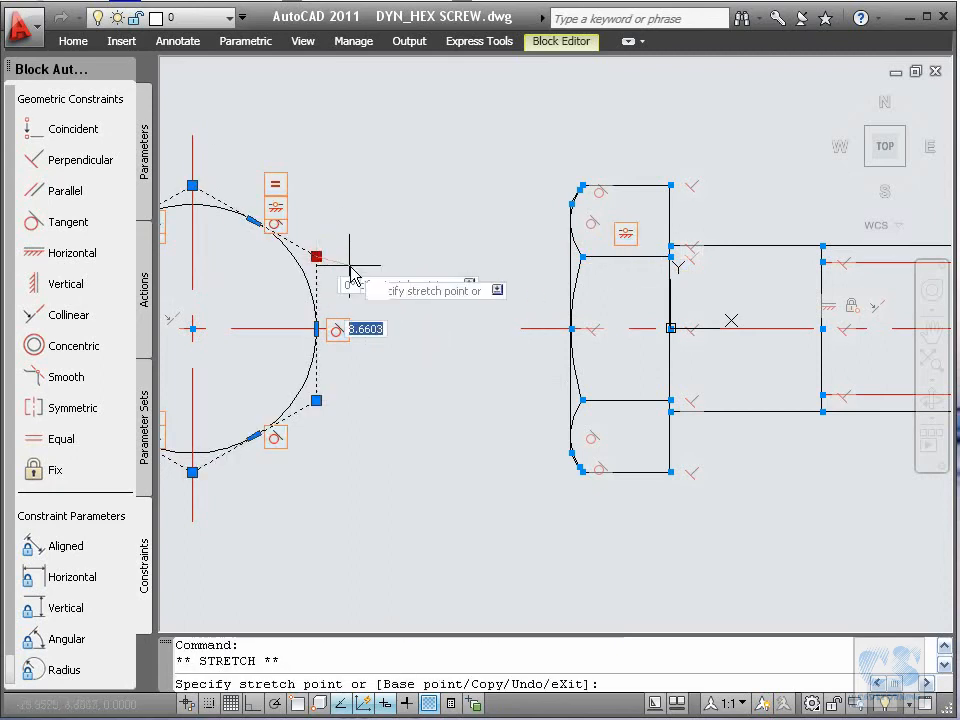
click(355, 285)
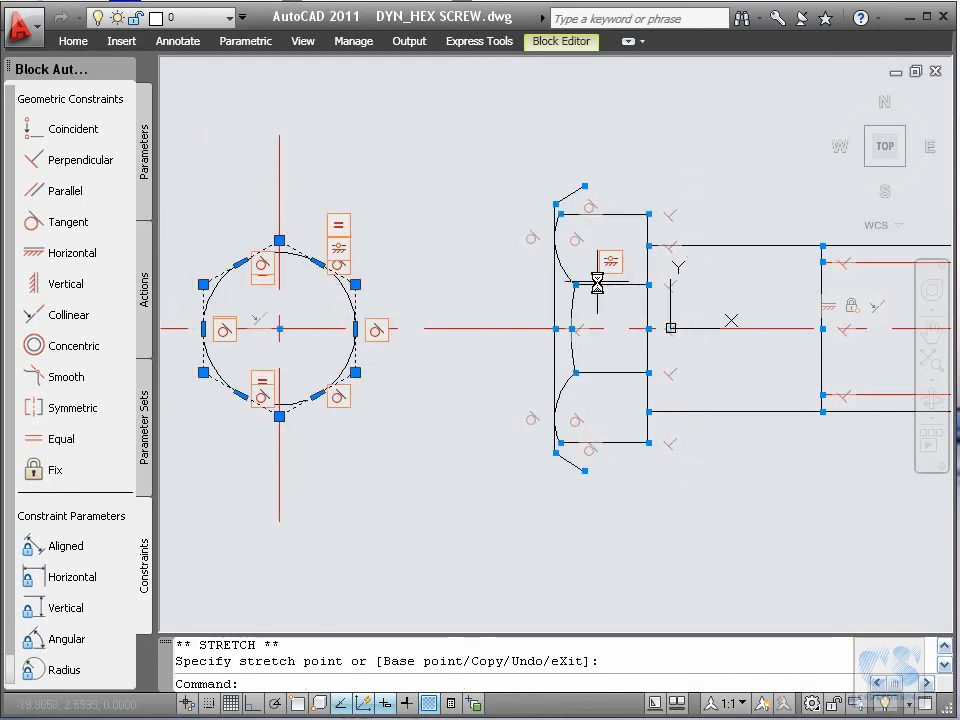
text(u)
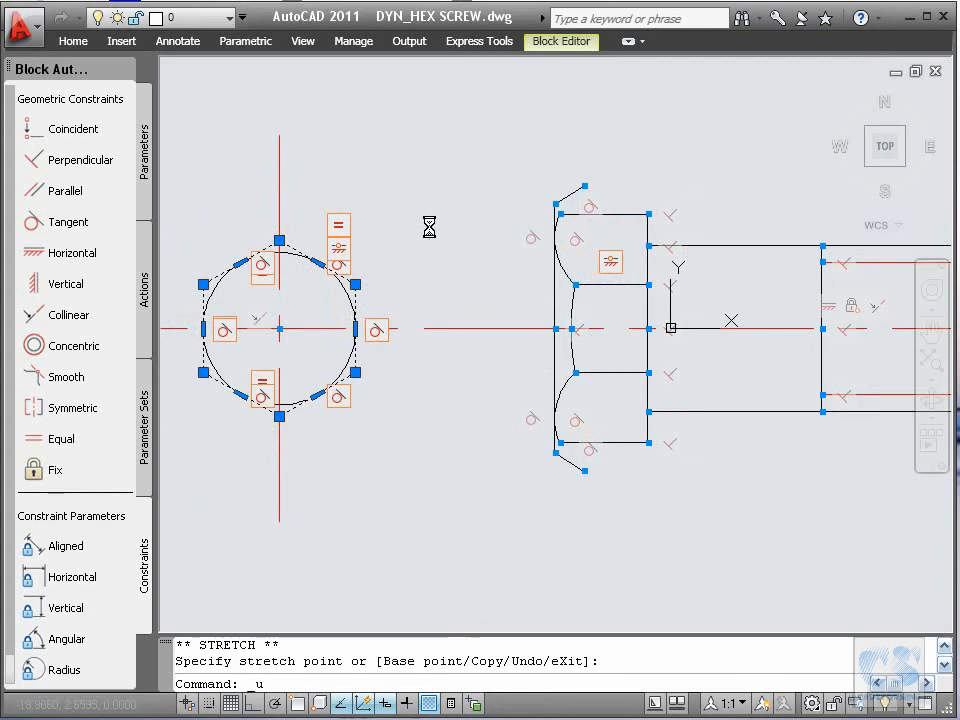
key(Return)
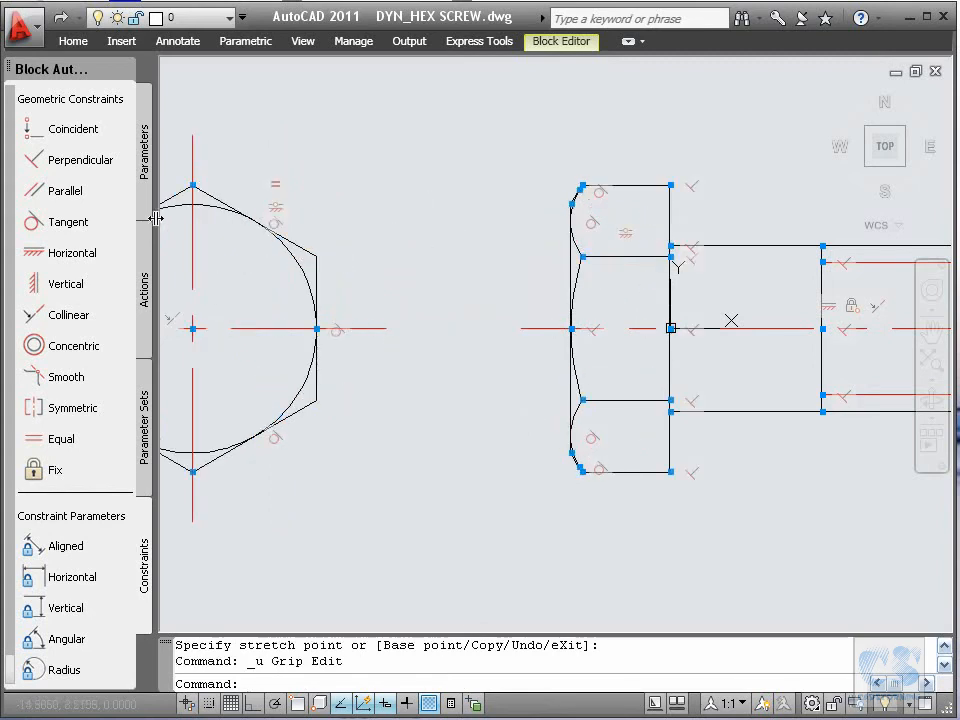
Apply a two-point Horizontal constraint between the hexagon's lower-right vertex and the left endpoint of the head's lower inner horizontal edge.
click(22, 257)
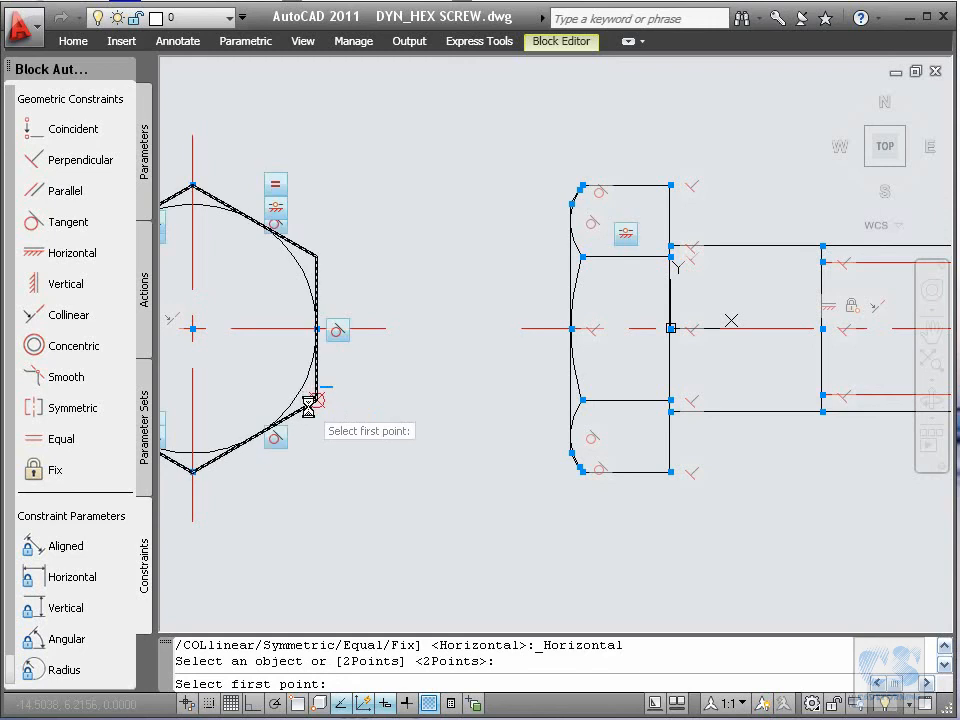
click(313, 400)
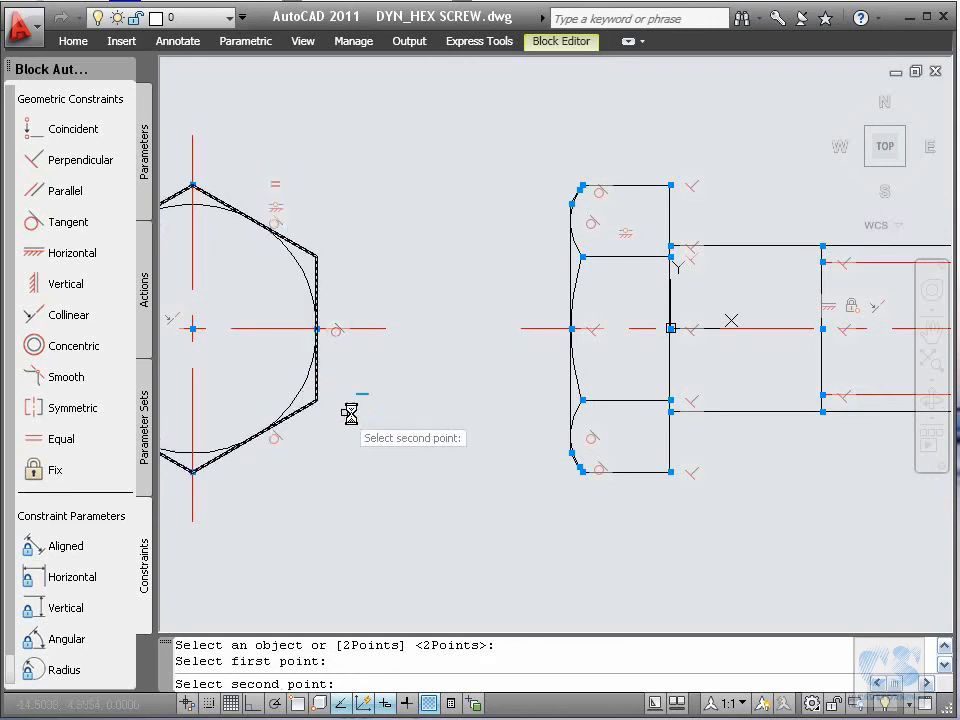
click(587, 401)
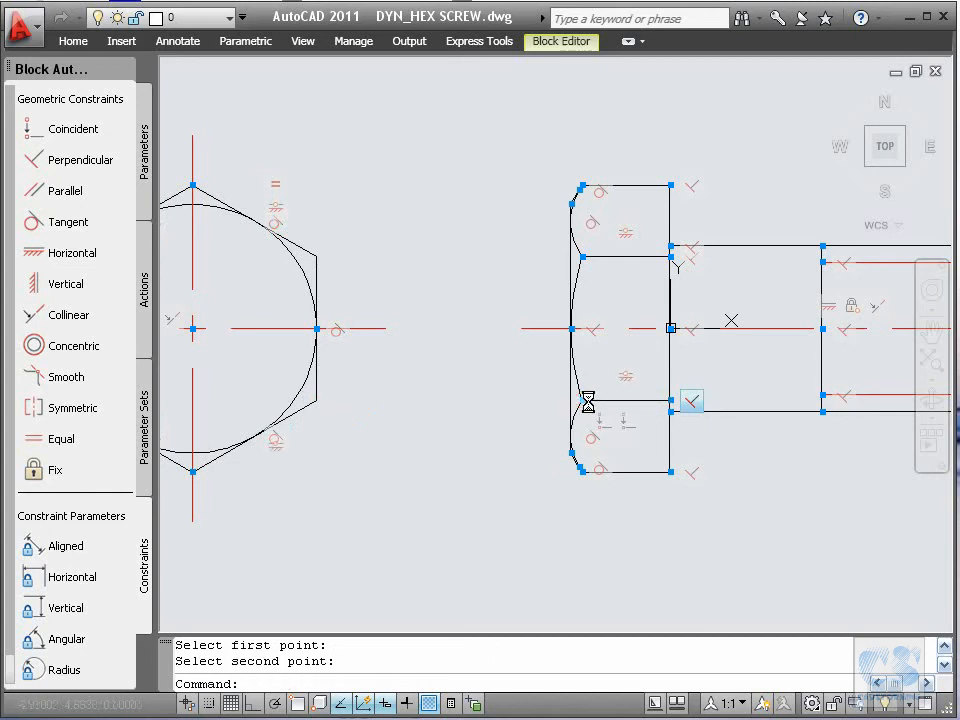
Try to stretch the head's upper inner horizontal edge downward from its midpoint.
click(643, 257)
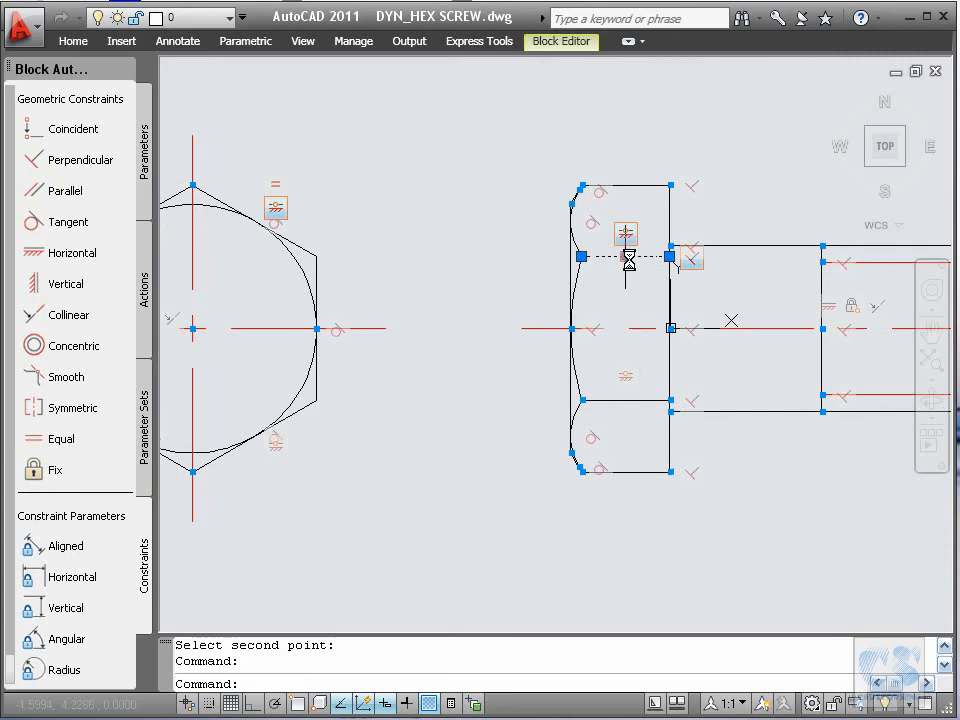
click(626, 257)
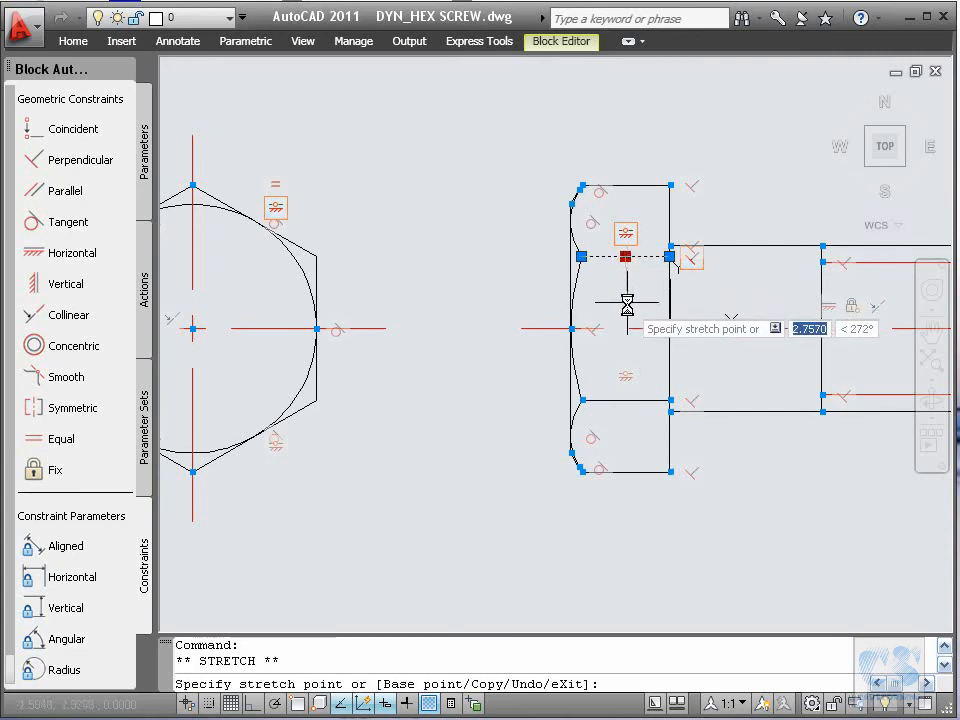
click(627, 285)
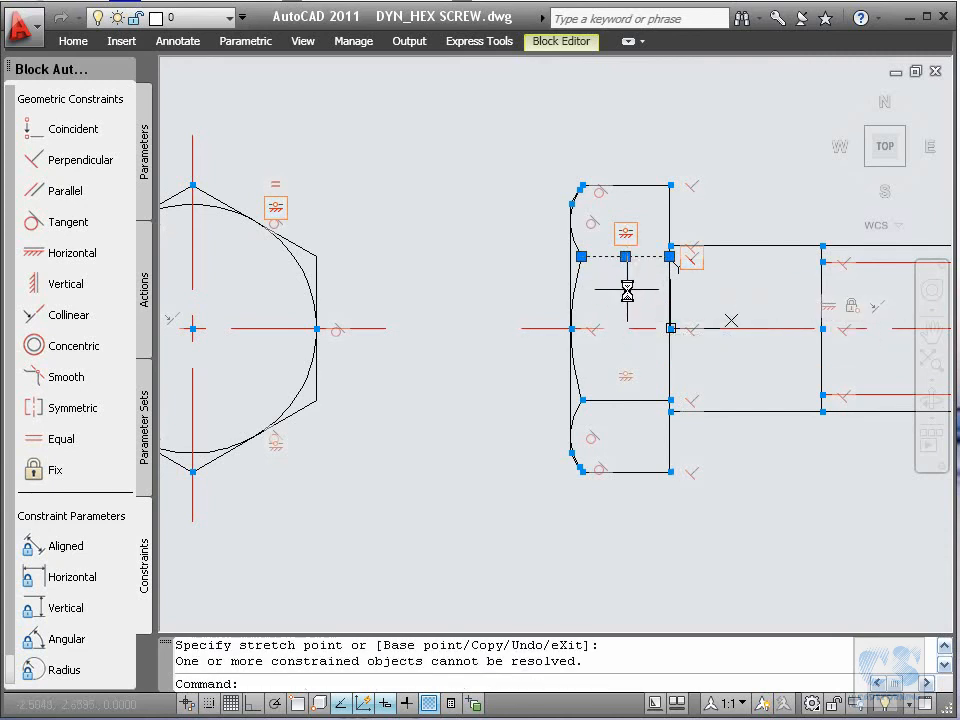
Test both horizontal alignments by stretching the hexagon's upper-right vertex downward, and undo the stretch.
click(314, 270)
click(316, 256)
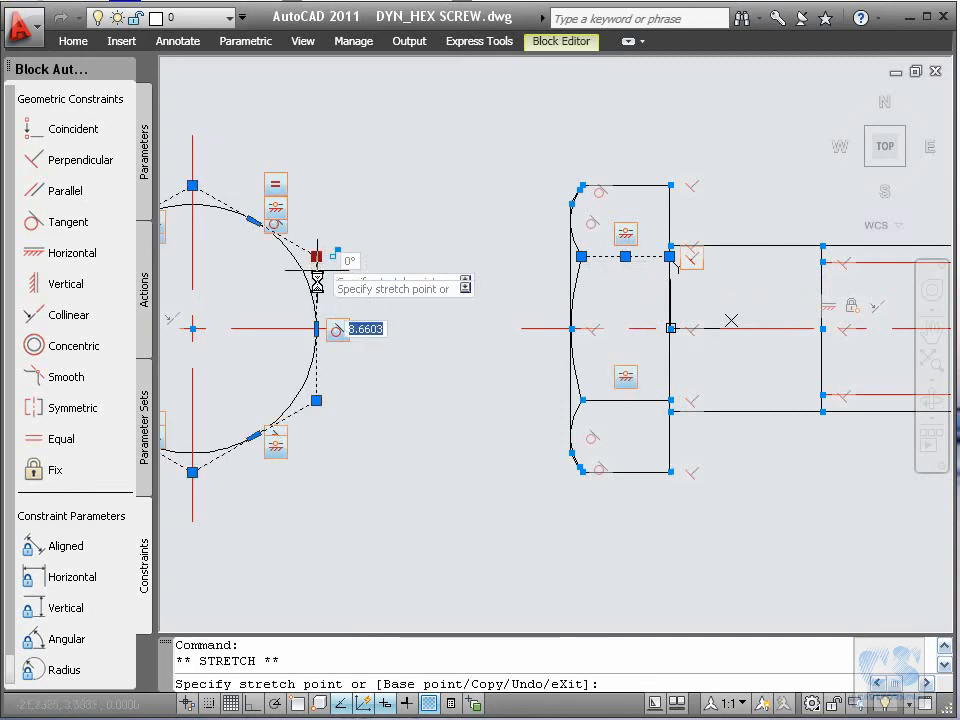
click(317, 287)
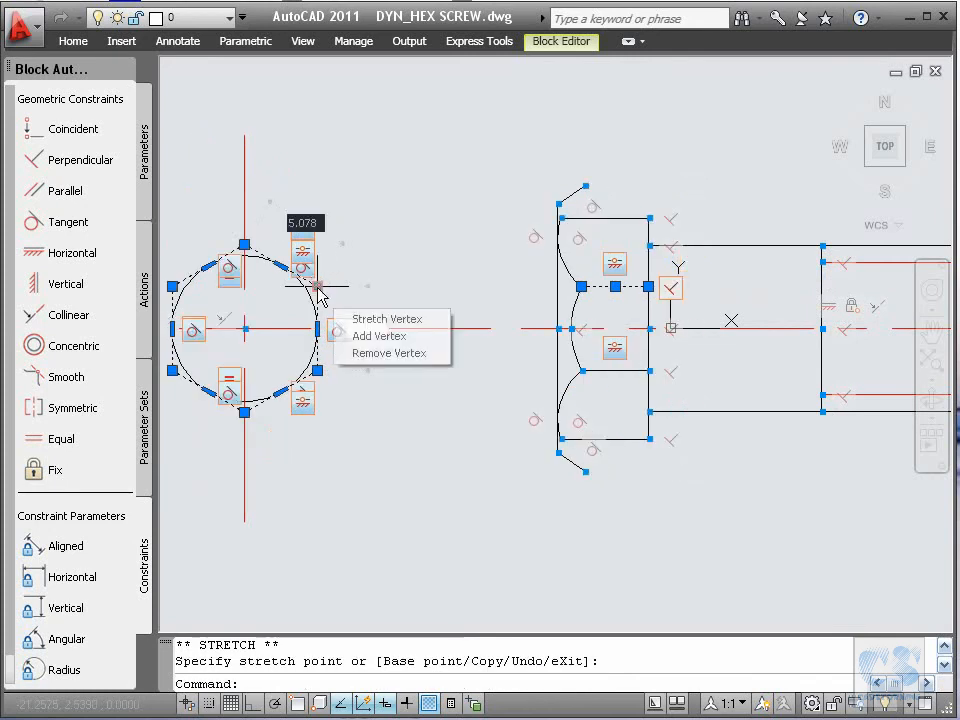
key(ctrl+z)
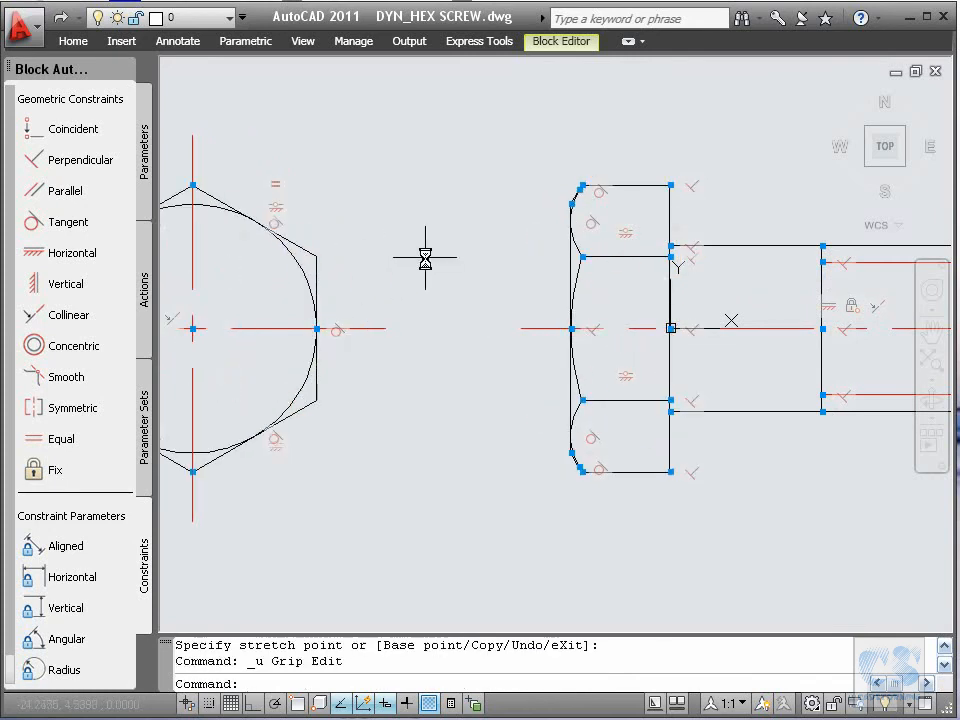
Apply a two-point Vertical constraint between the left endpoints of the head's topmost edge and its upper inner horizontal edge.
text(z)
key(Return)
click(538, 172)
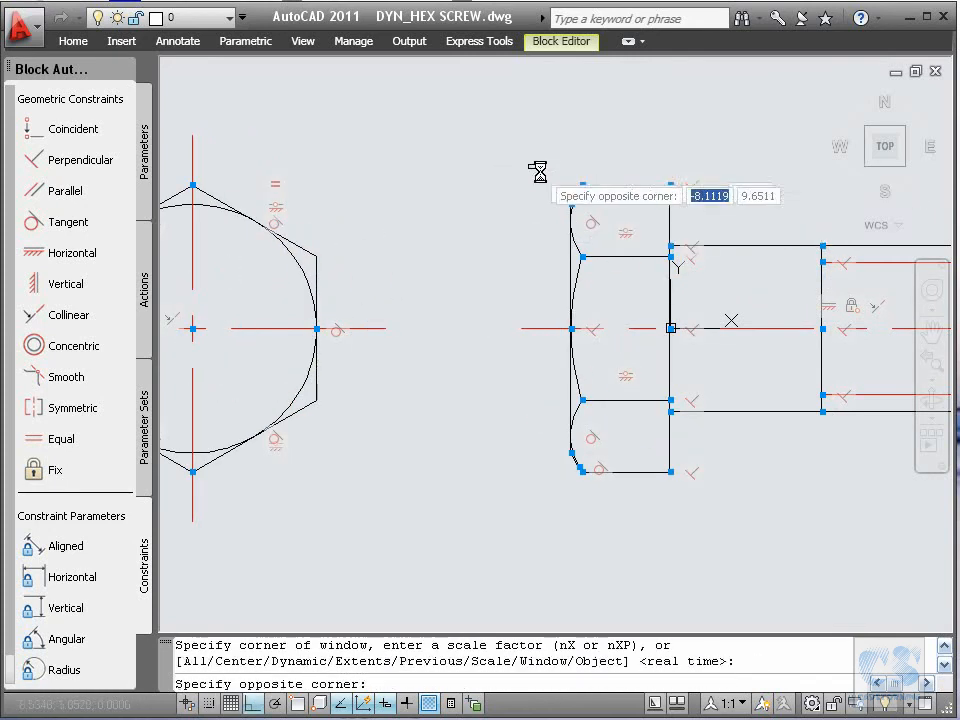
click(630, 275)
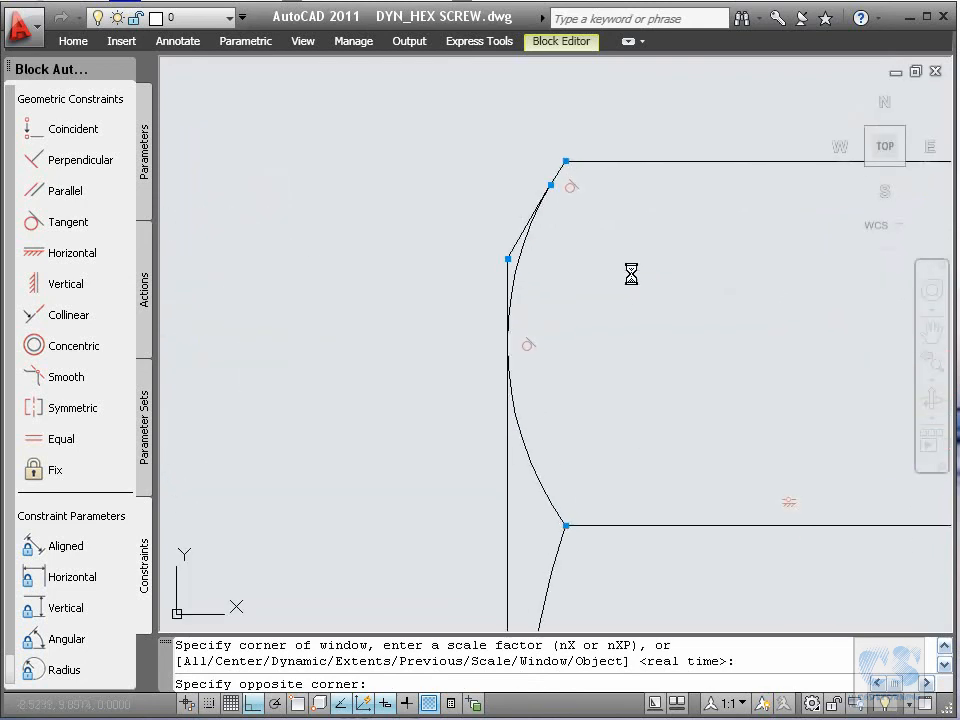
click(35, 286)
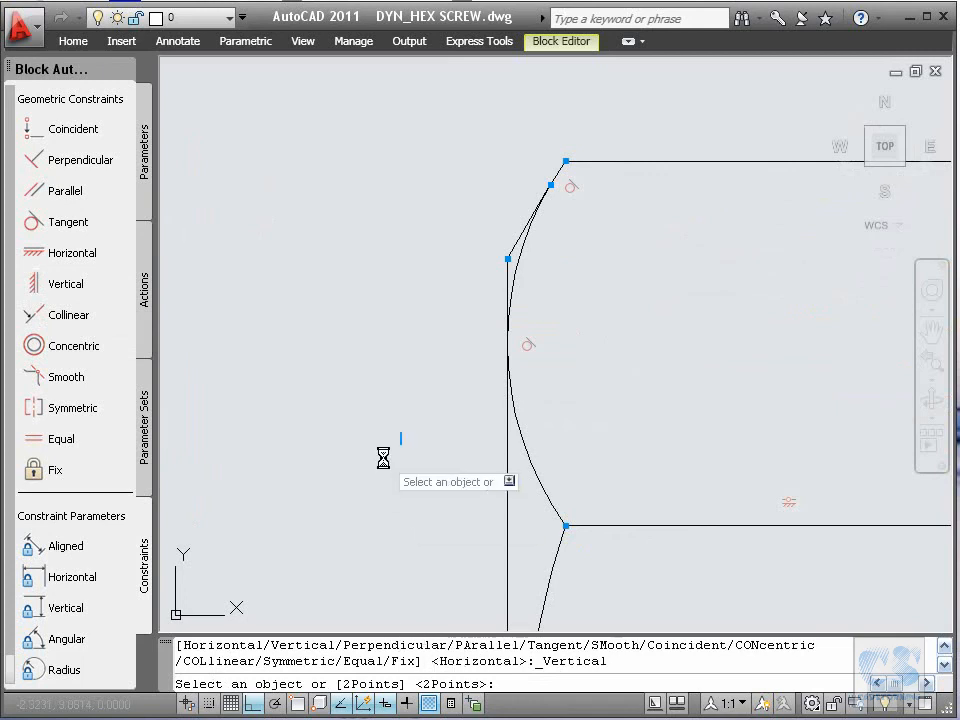
key(Return)
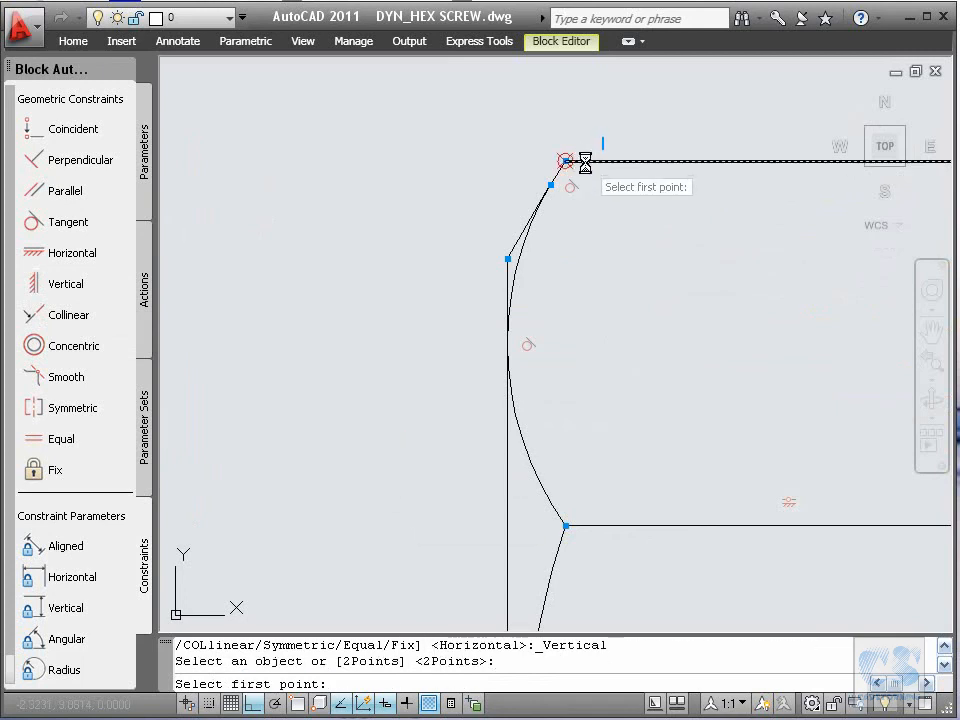
click(566, 160)
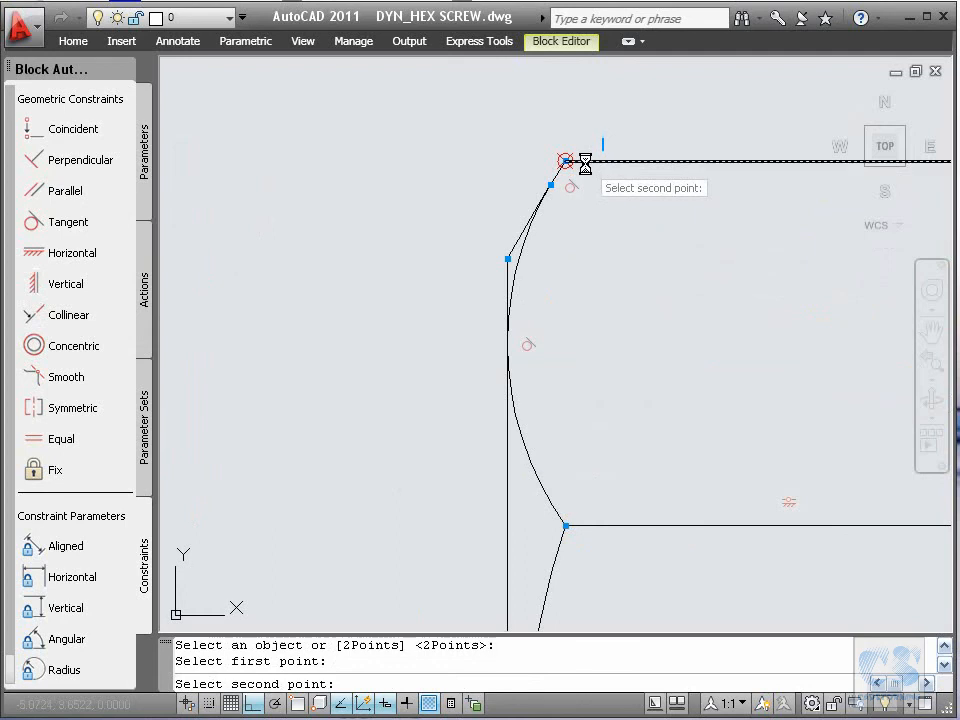
click(584, 526)
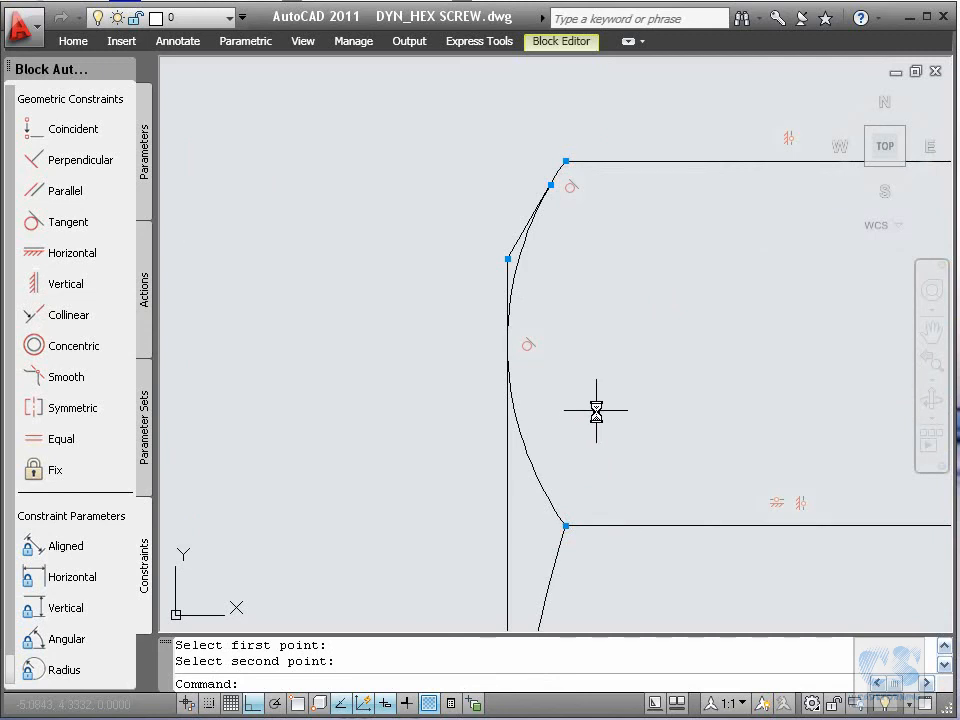
Apply a two-point Vertical constraint between the left endpoints of the head's lower inner horizontal edge and its bottommost edge.
text(z)
key(Return)
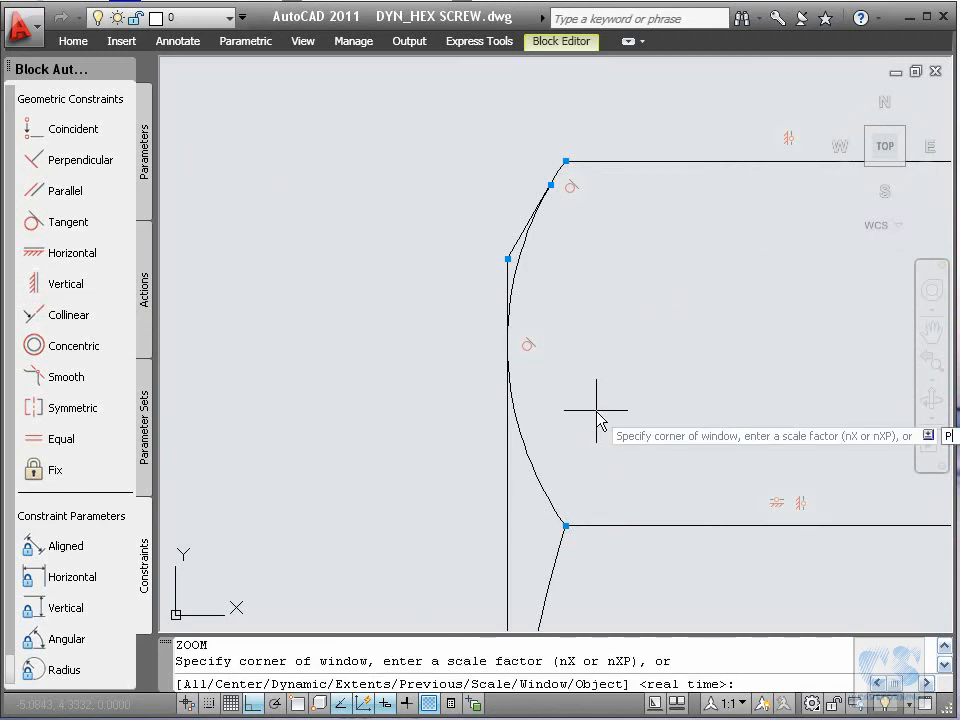
text(P)
key(Return)
text(Z)
key(Return)
click(540, 364)
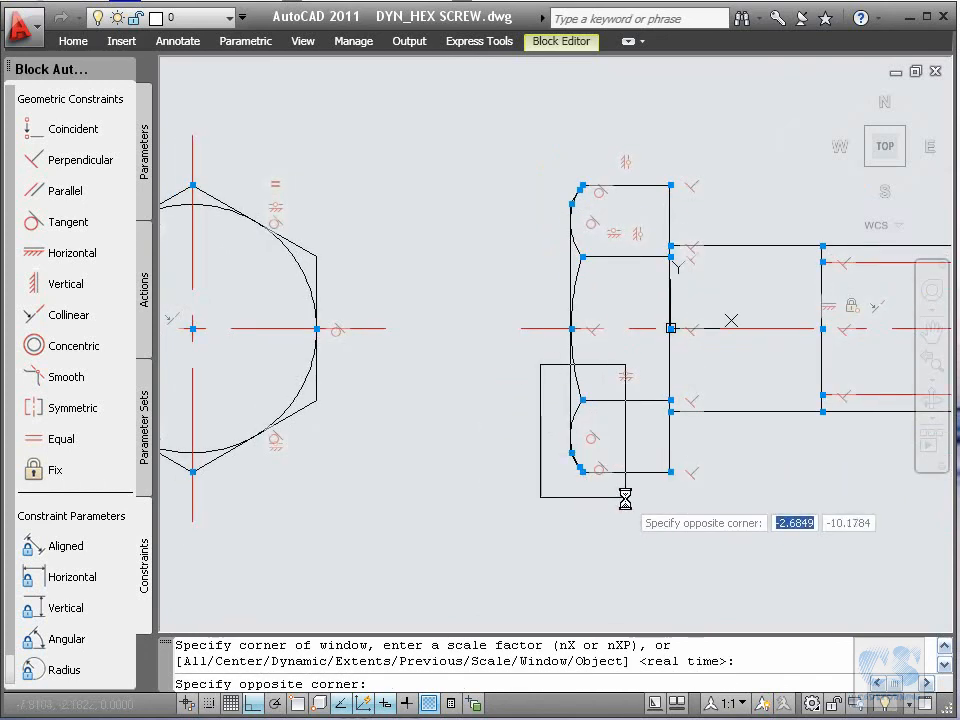
click(625, 506)
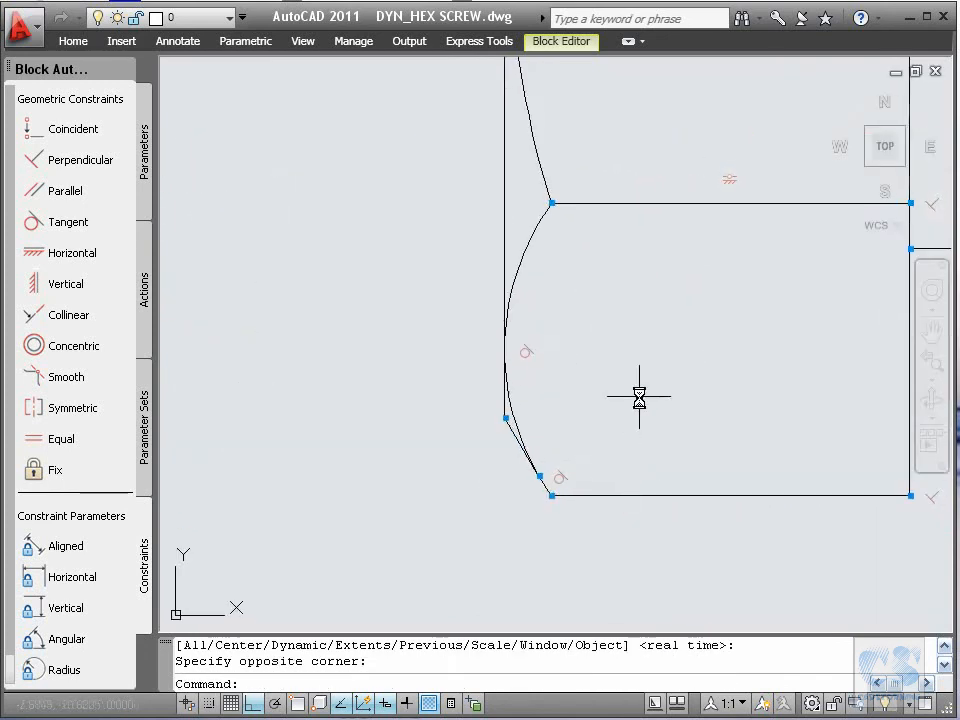
click(42, 288)
key(Return)
click(552, 203)
click(572, 495)
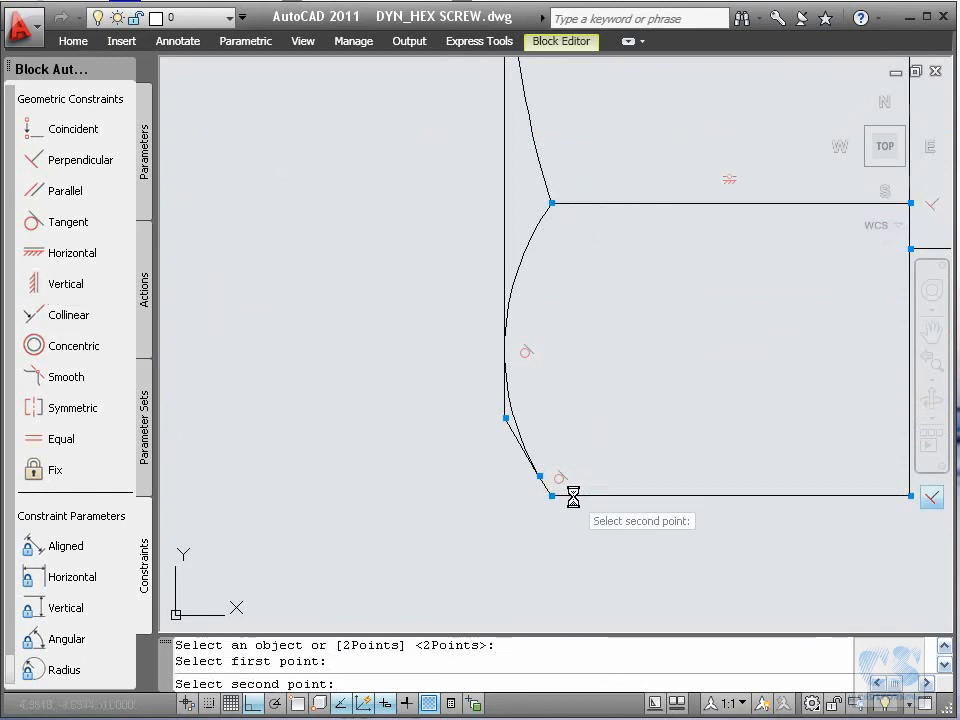
Test the head's vertical alignments by stretching the hexagon's upper-right vertex straight down with Ortho, and undo the stretch.
text(z)
key(Return)
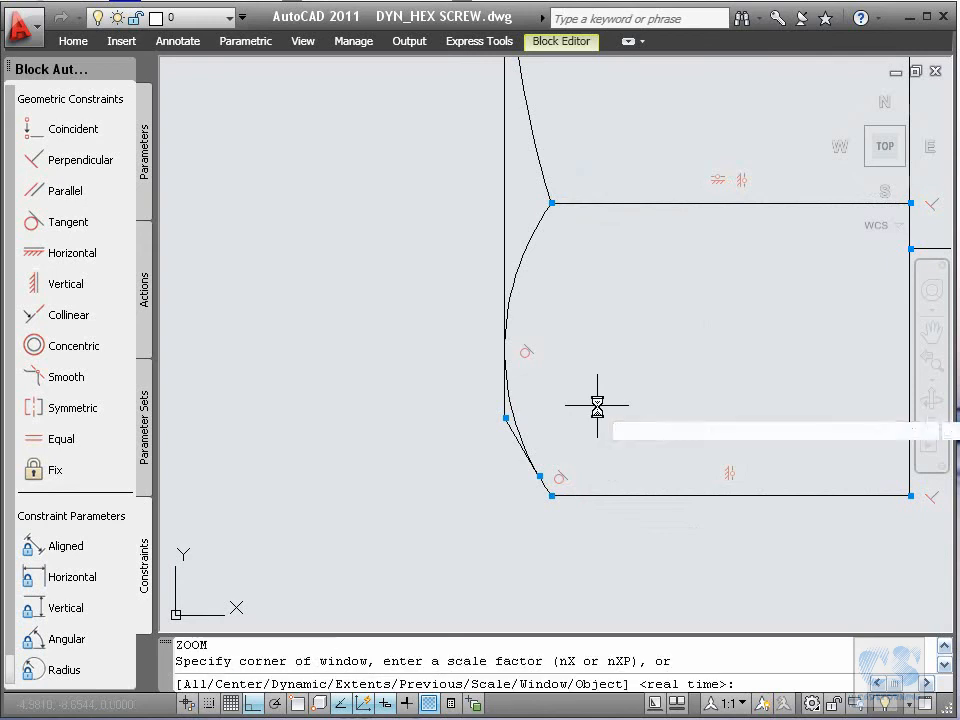
text(p)
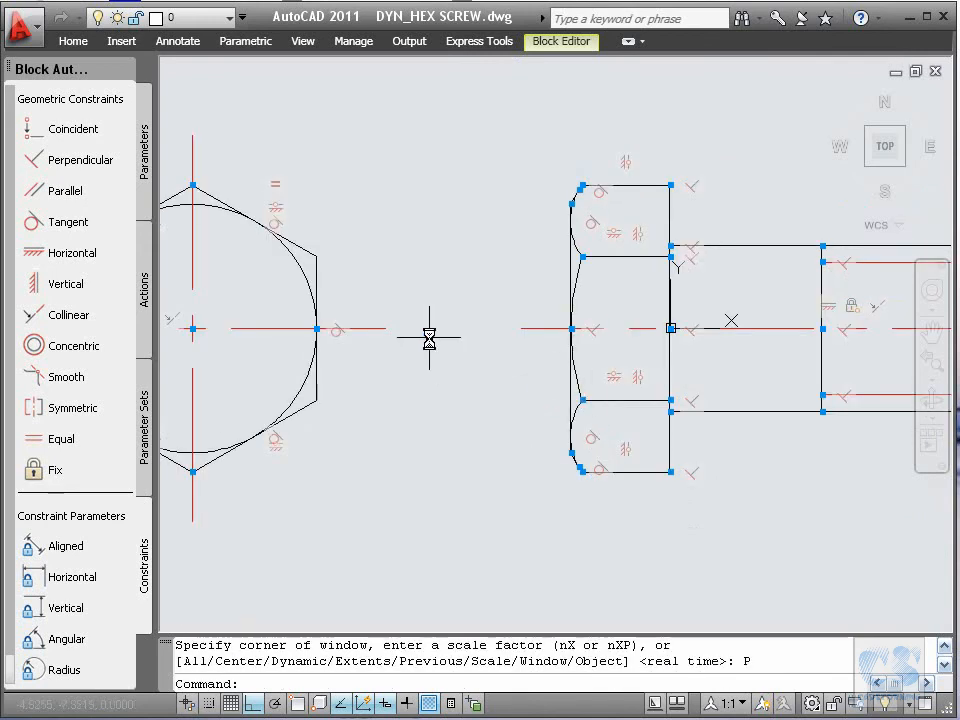
click(316, 270)
click(316, 256)
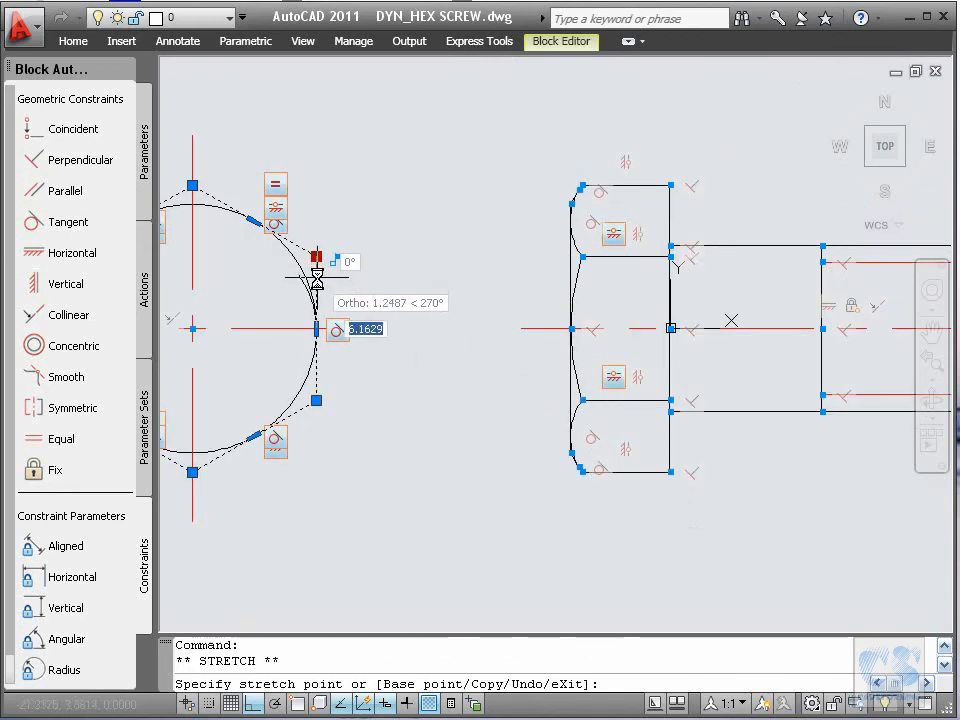
click(316, 280)
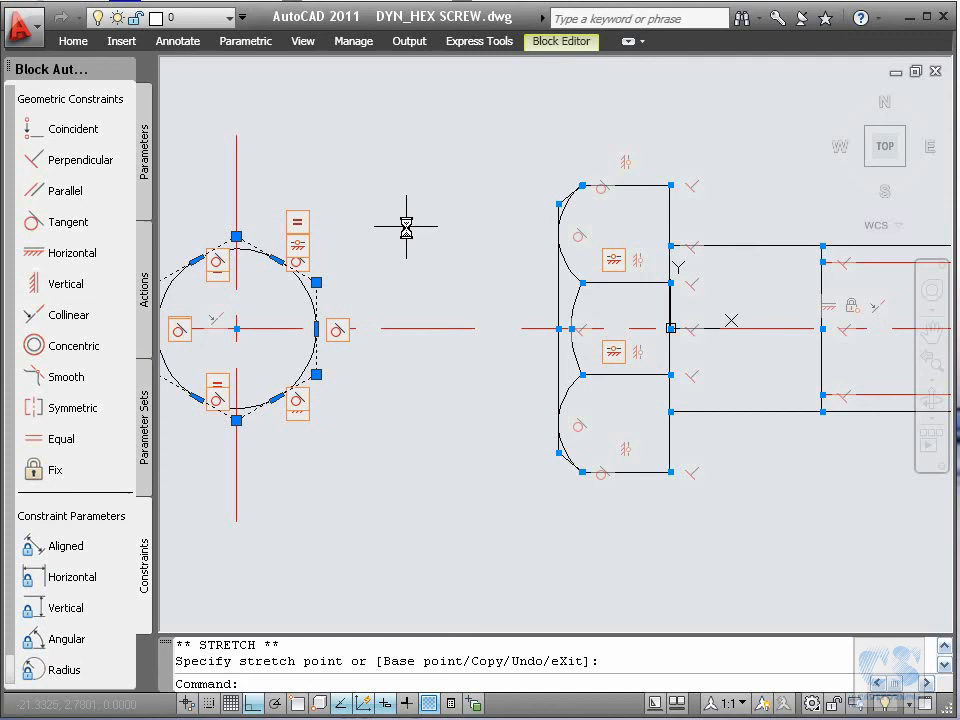
key(ctrl+z)
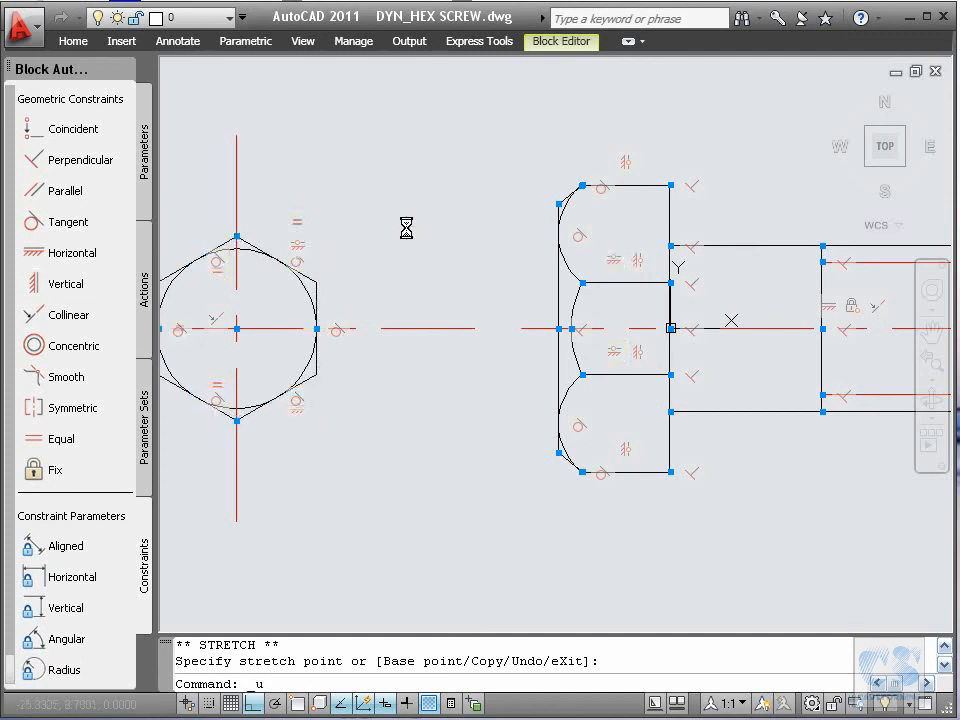
Apply a two-point Horizontal constraint between the hexagon's top vertex and the left endpoint of the head's topmost edge.
click(46, 257)
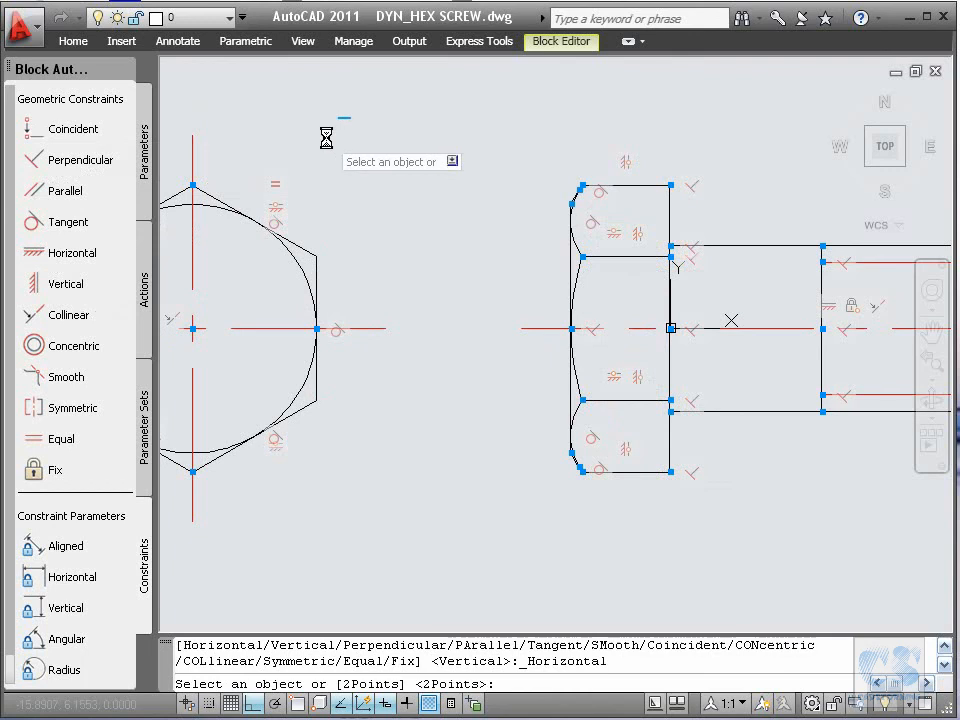
key(Return)
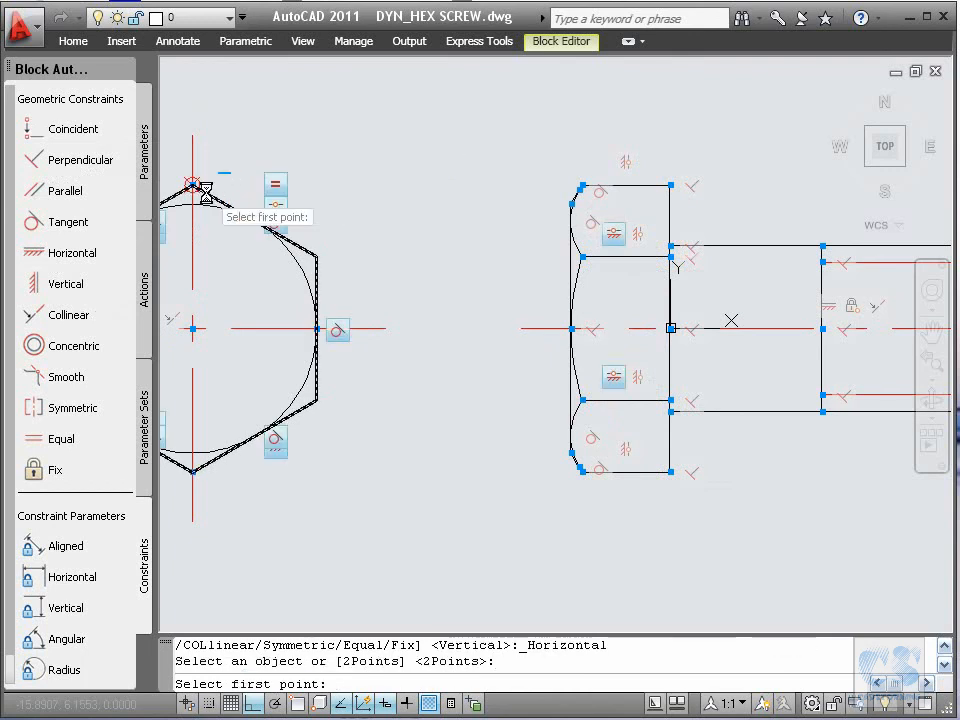
click(196, 186)
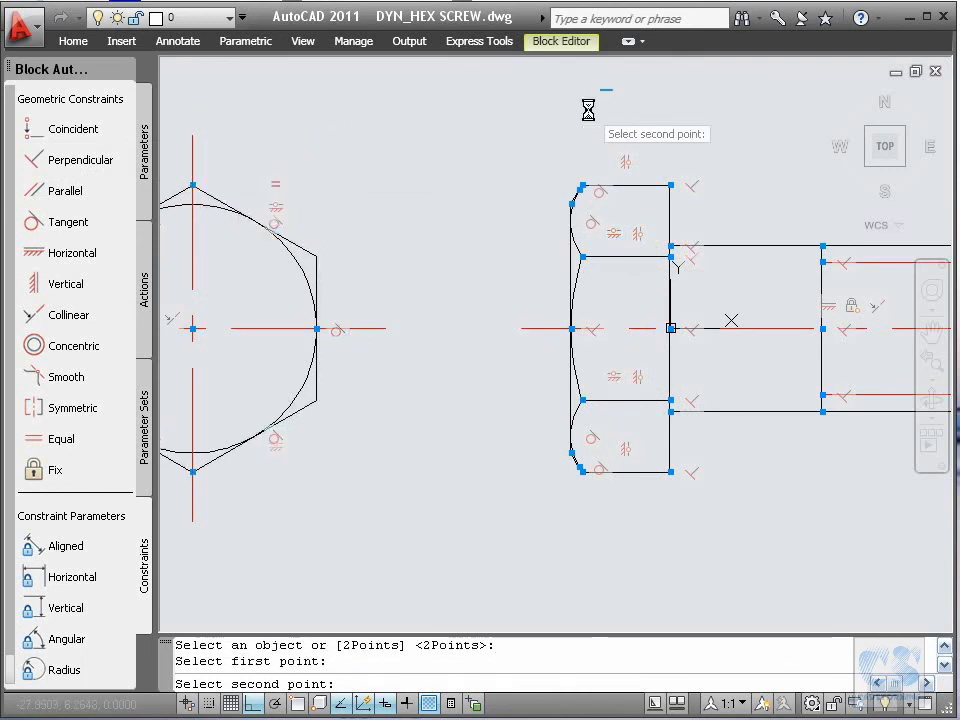
click(590, 184)
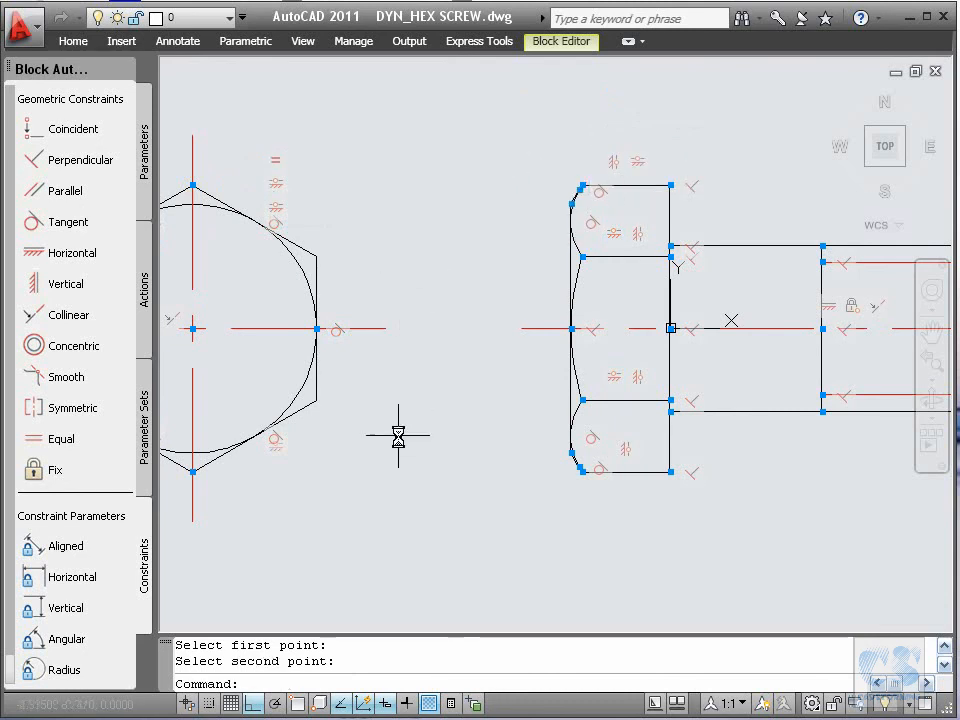
Try to apply a two-point Horizontal constraint between the hexagon's bottom vertex and the left endpoint of the head's bottommost edge.
key(Return)
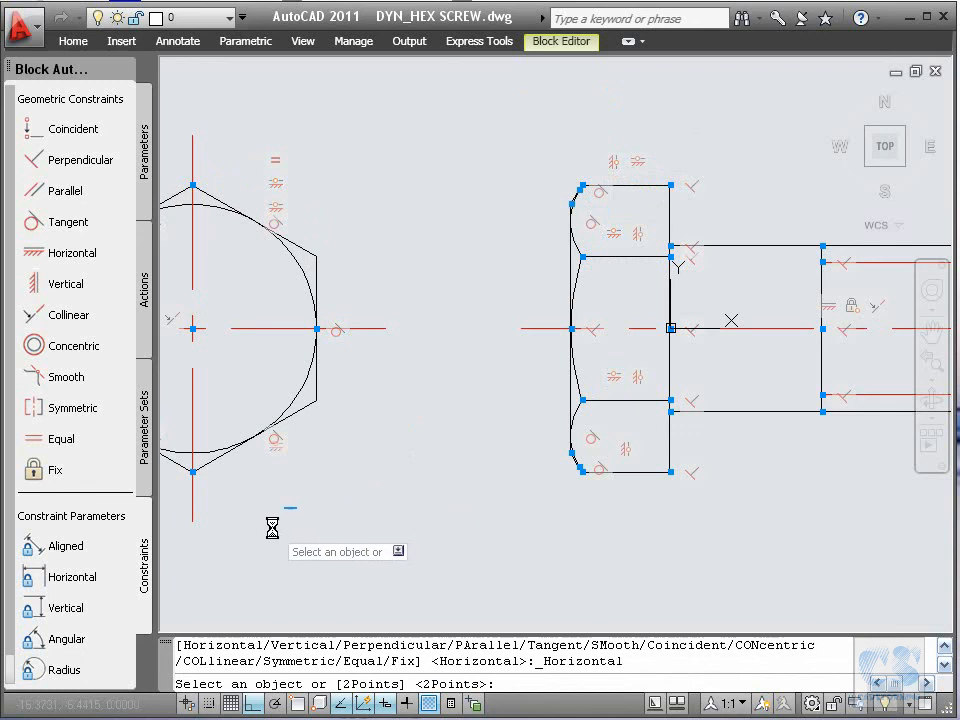
key(Return)
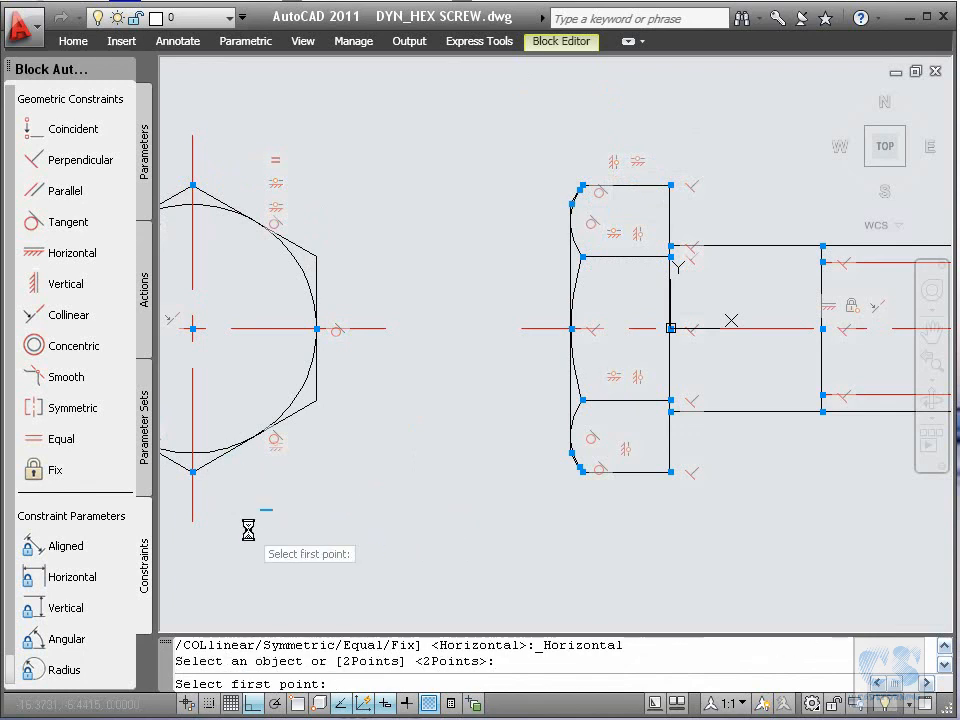
click(208, 467)
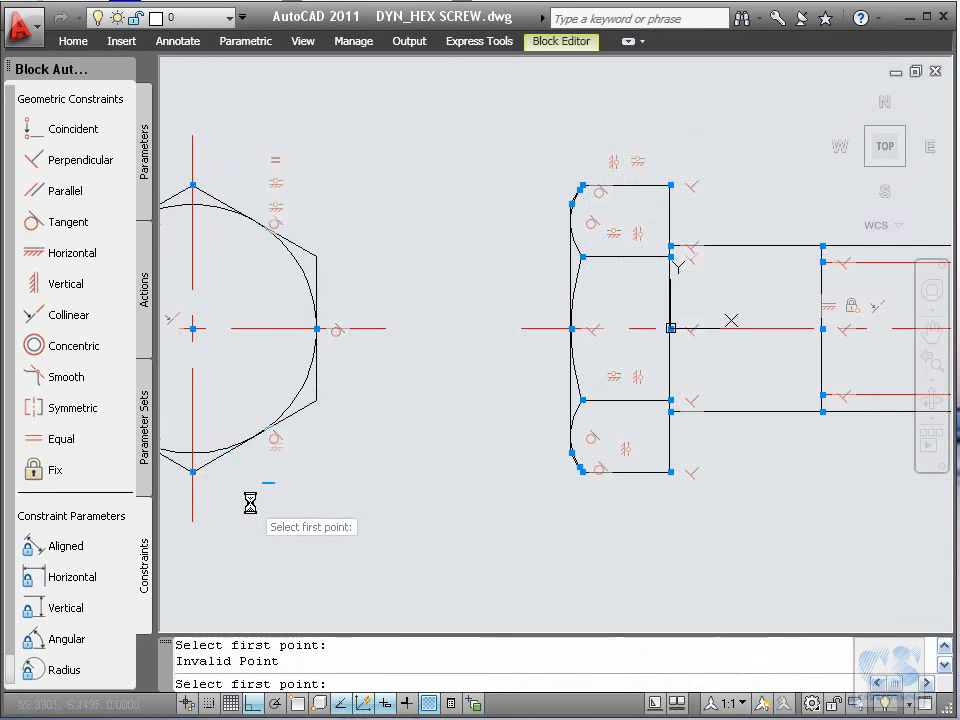
click(203, 468)
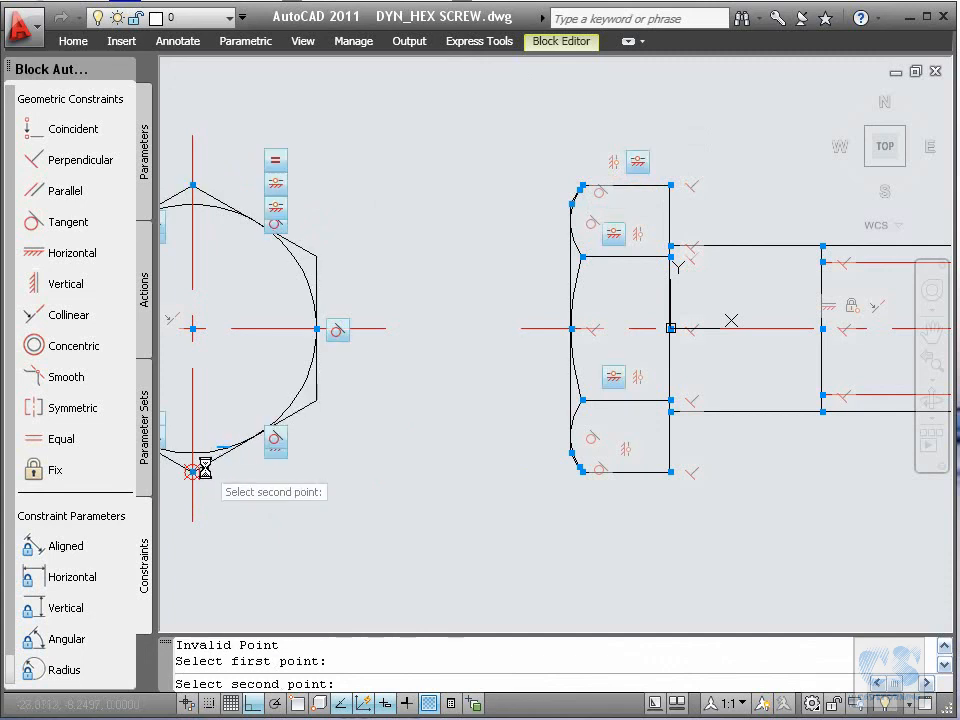
click(597, 476)
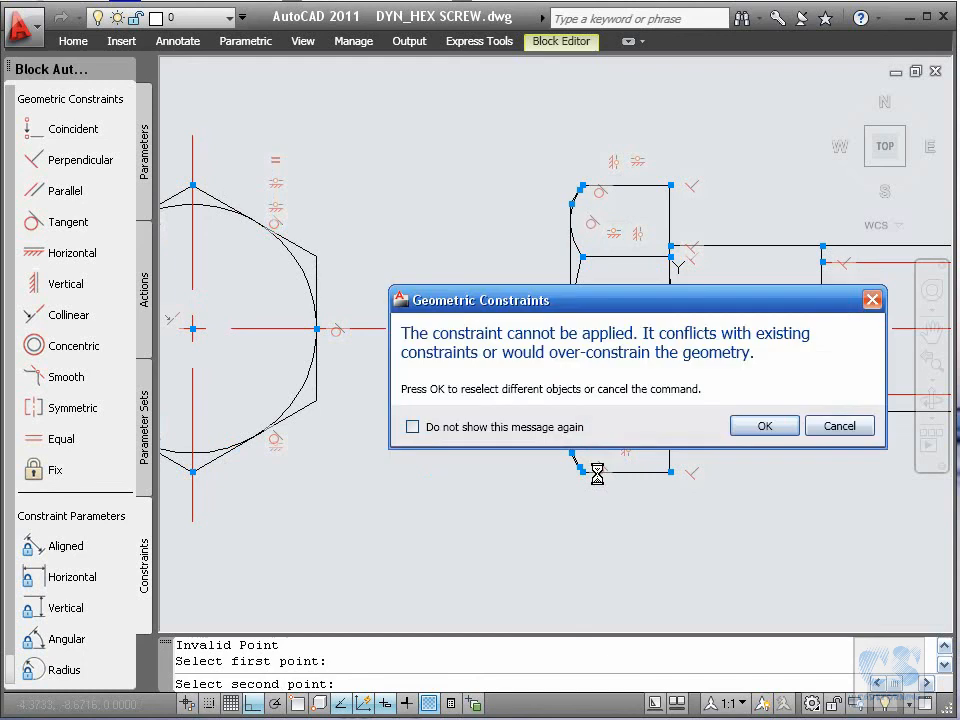
click(765, 428)
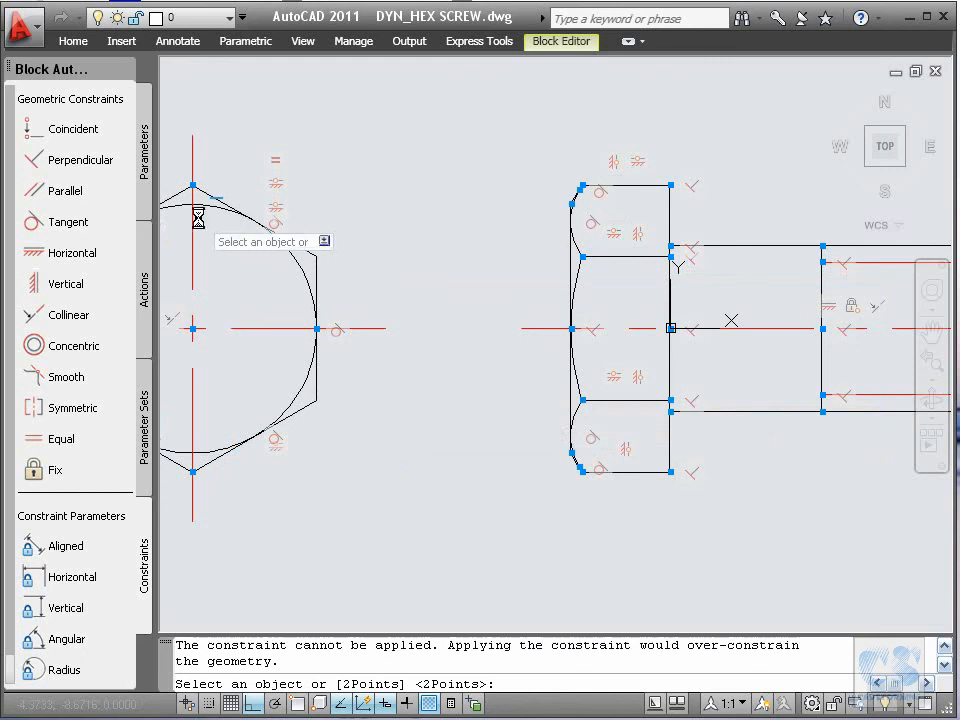
key(Escape)
Test the head constraints by stretching the hexagon's upper-right vertex about 1.73 straight down, and undo the stretch.
click(305, 253)
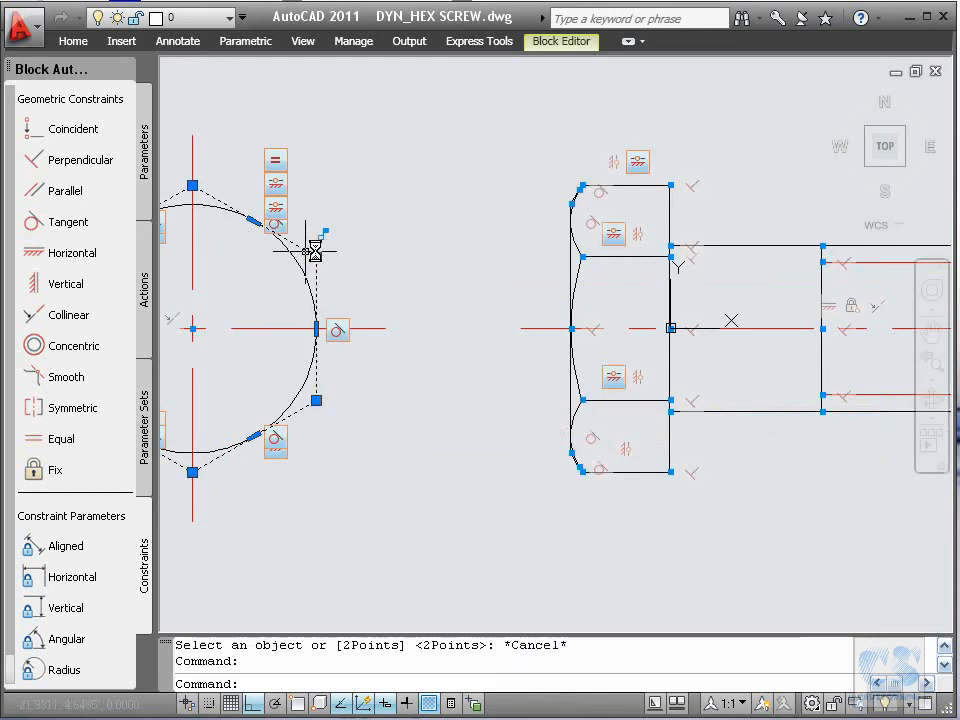
click(317, 254)
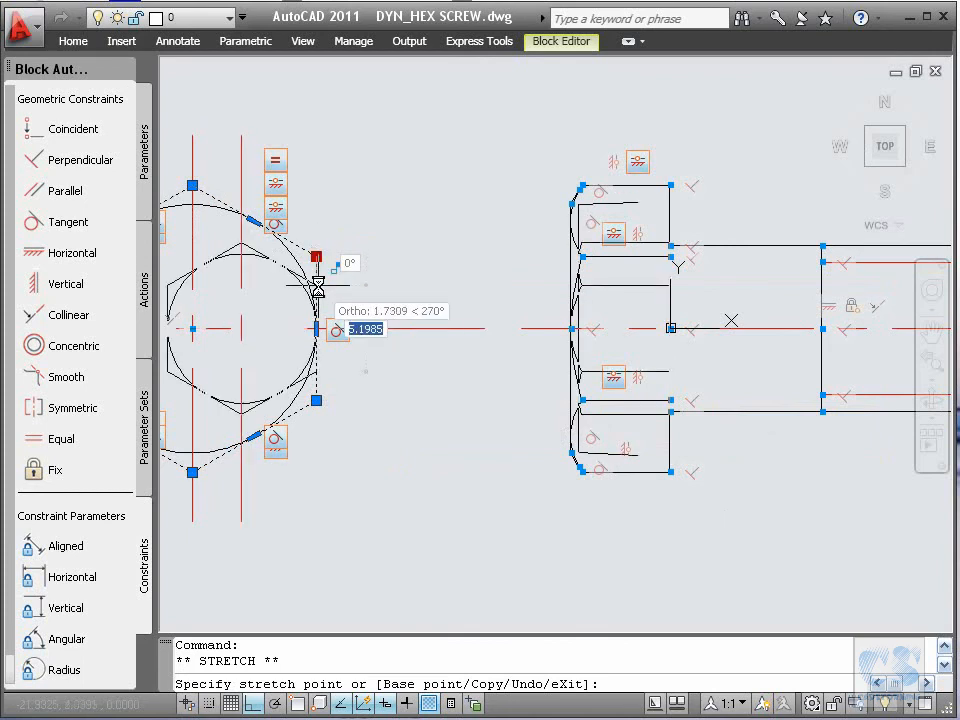
click(318, 287)
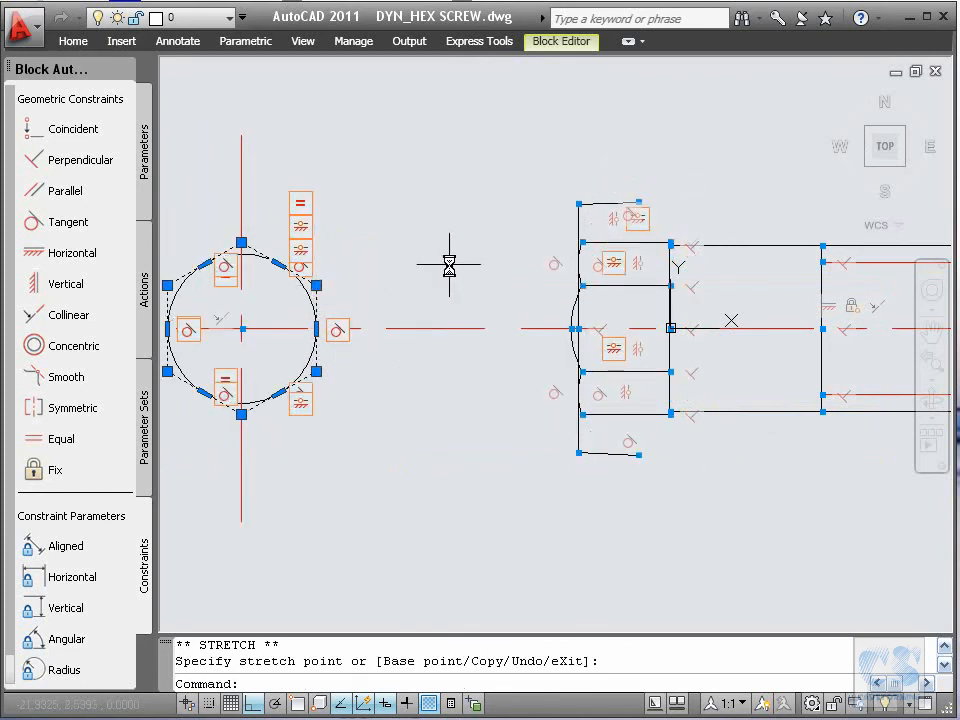
key(Escape)
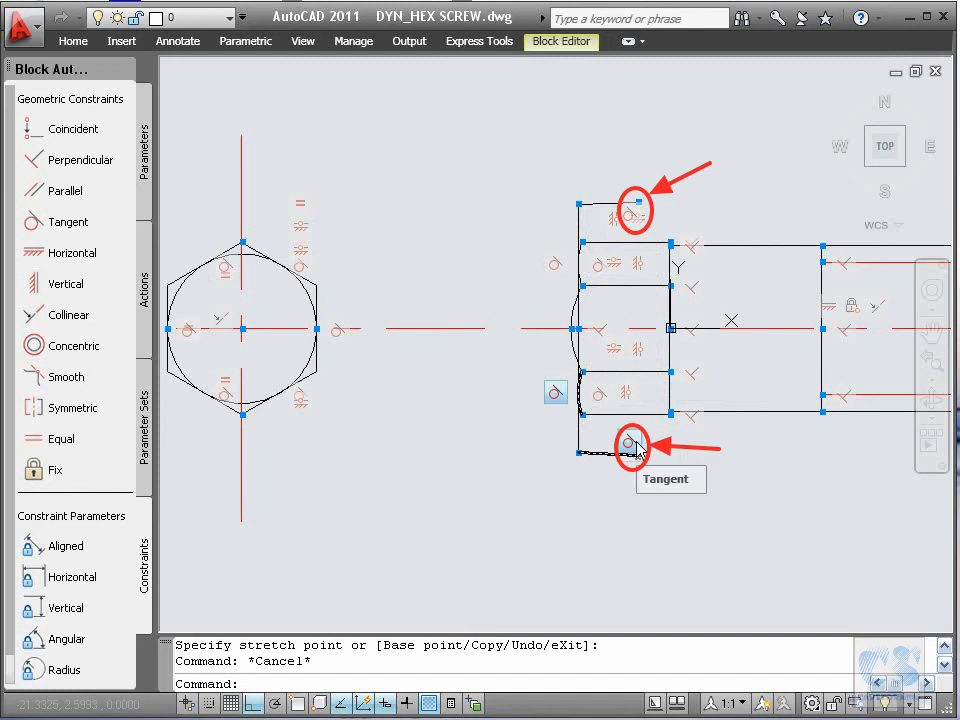
key(ctrl+z)
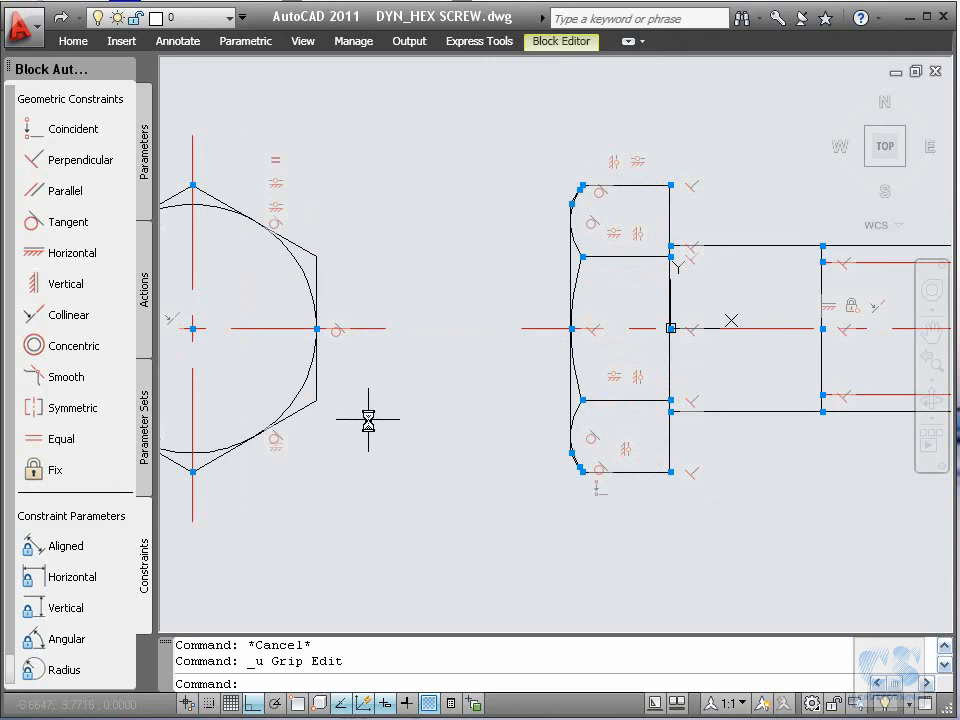
Test enlarging the head by stretching the hexagon's lower-right vertex about 3.14 straight down, and undo the stretch.
click(312, 400)
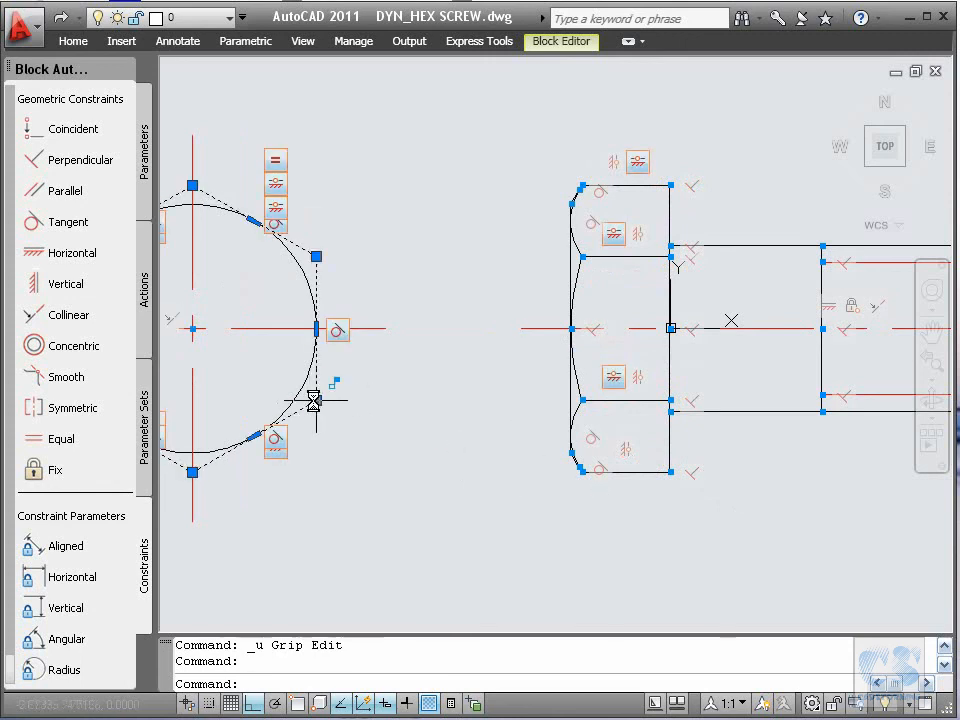
click(316, 400)
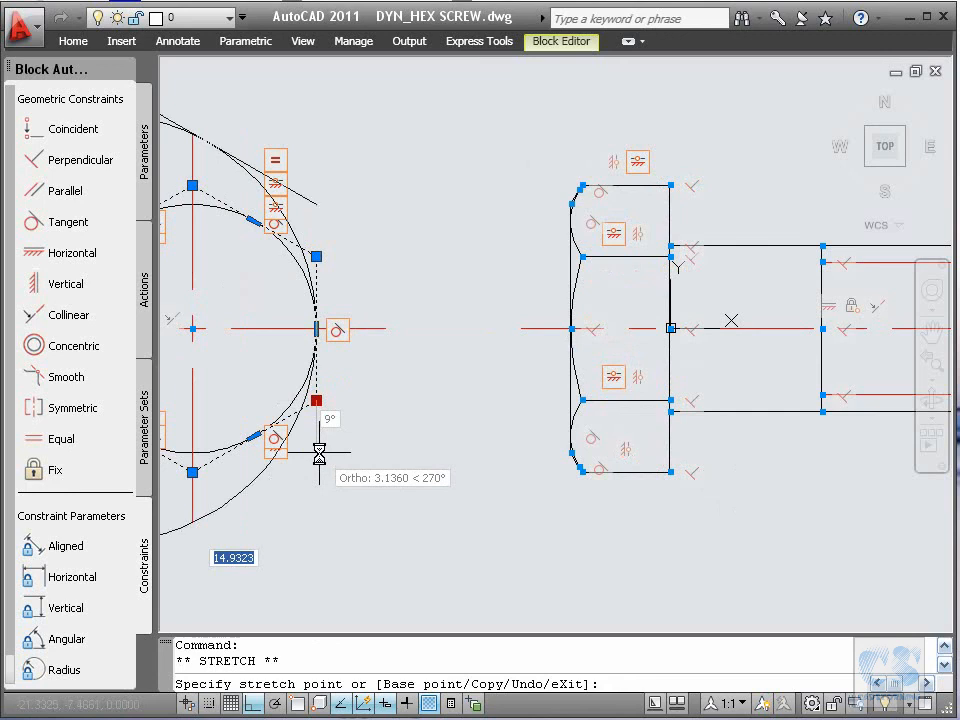
click(318, 452)
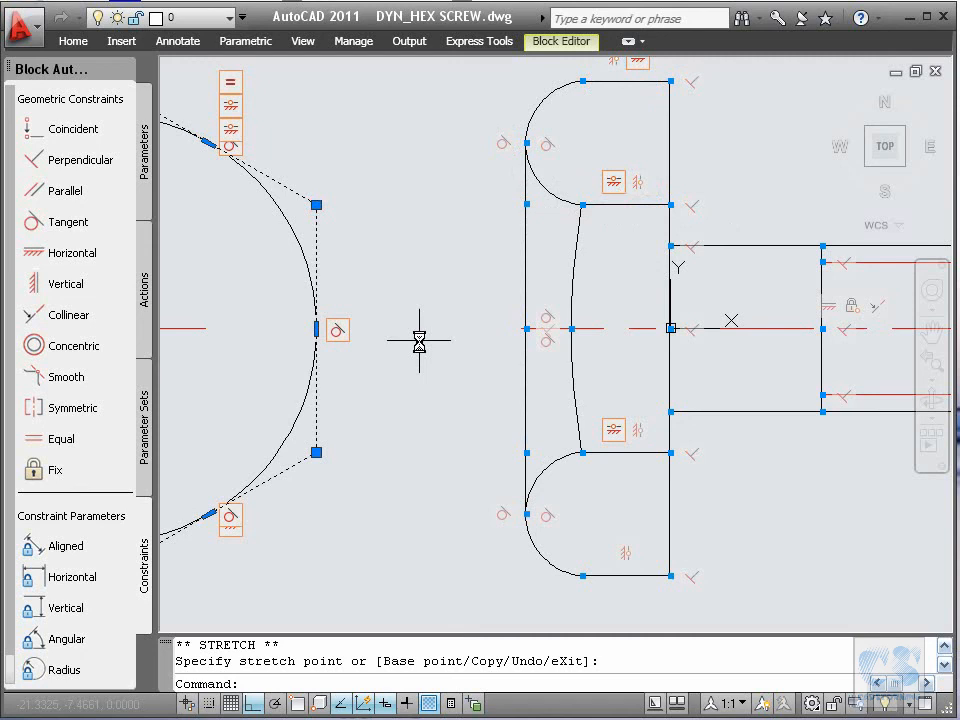
key(ctrl+z)
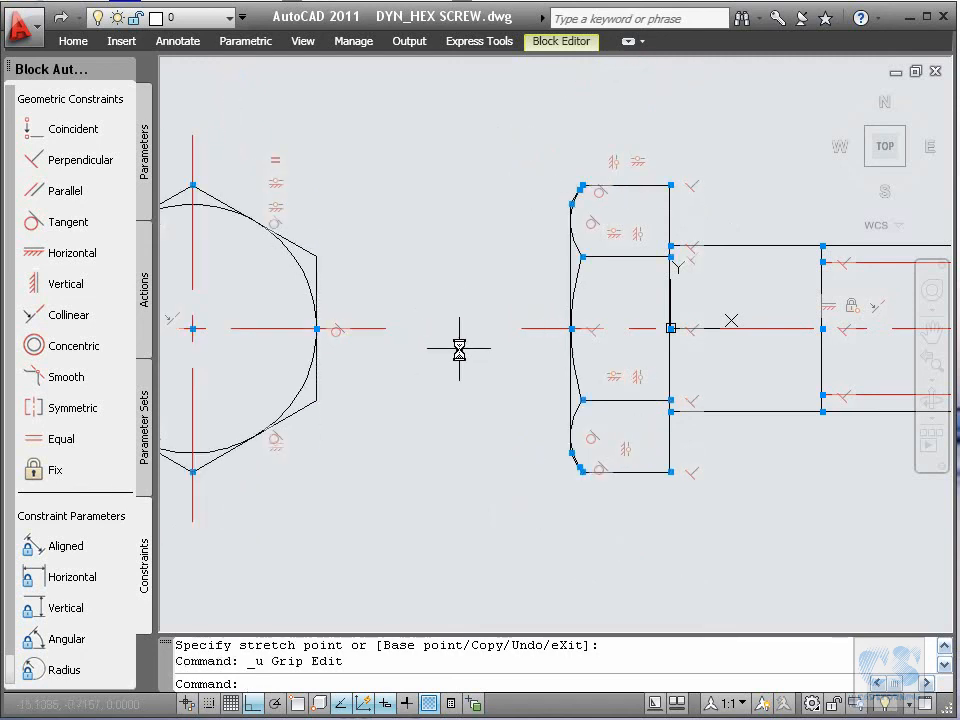
click(435, 279)
text(p)
key(Return)
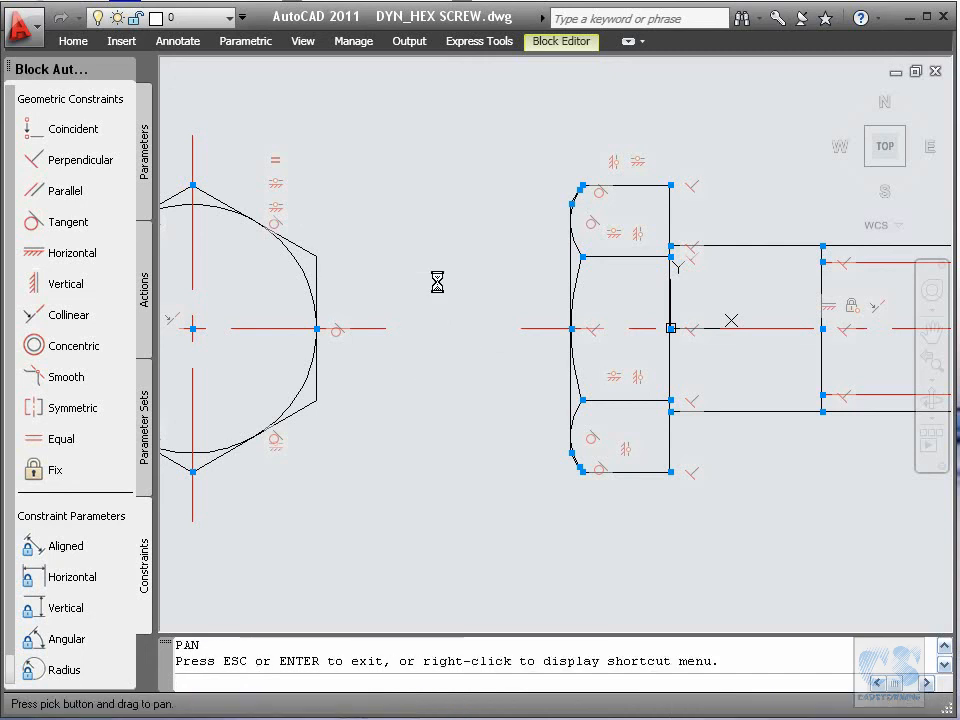
mouse_move(429, 268)
mouse_down()
mouse_move(536, 229)
mouse_move(535, 255)
mouse_up()
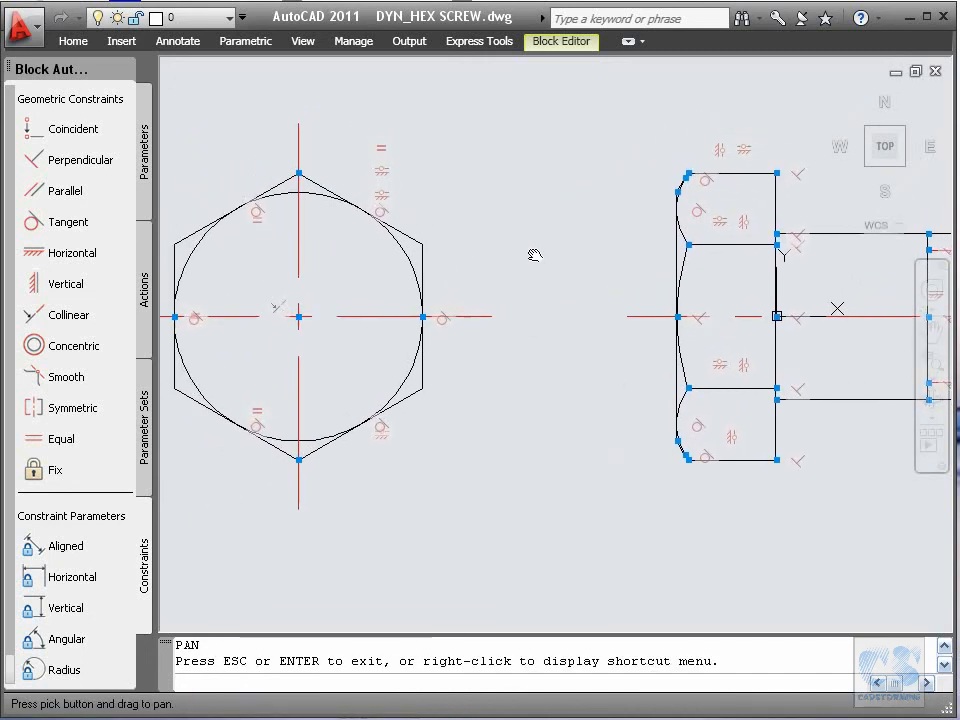
key(Escape)
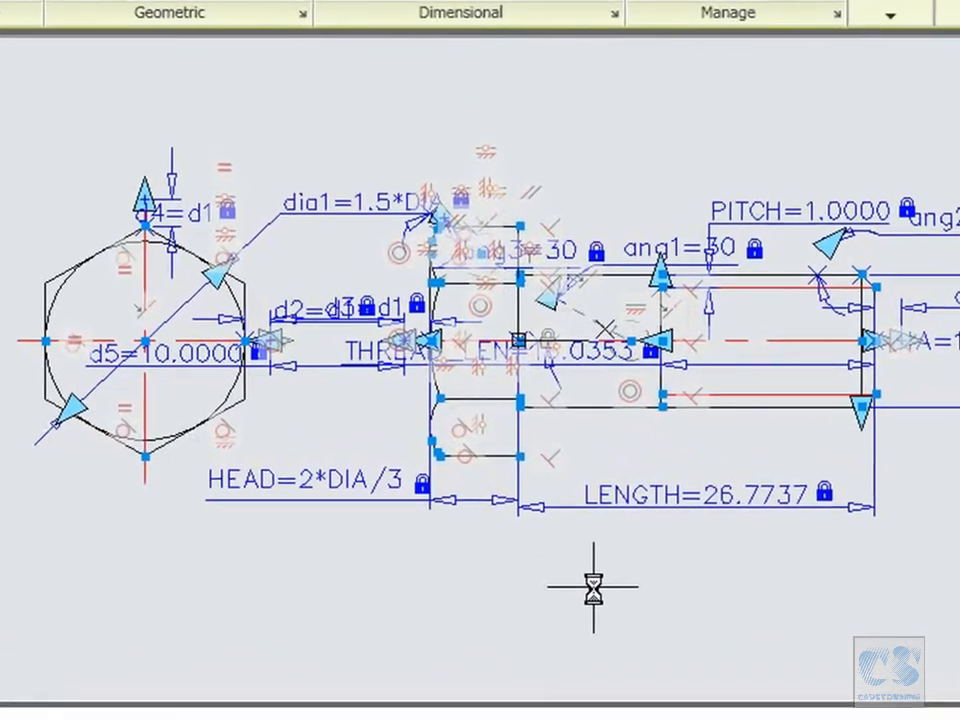
text(z)
key(Return)
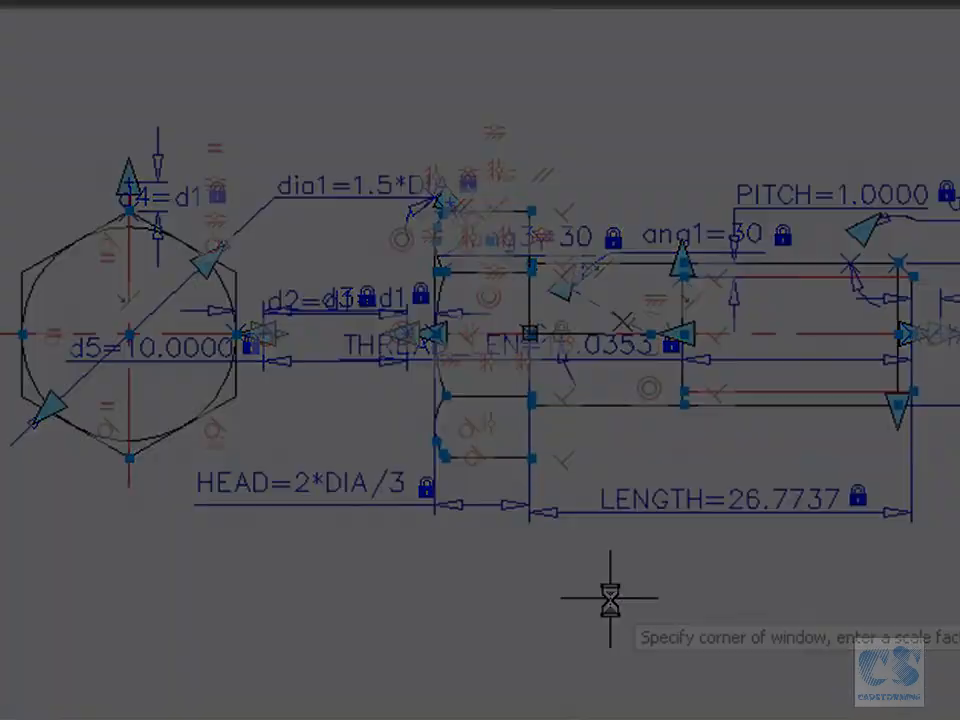